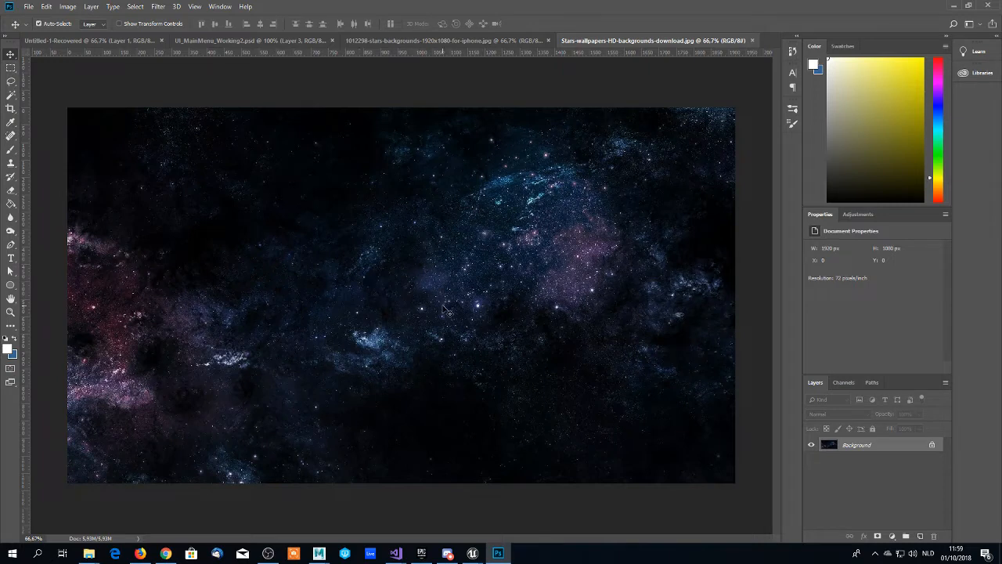
- Place one vertical and one horizontal guide crossing at the centre of the star background image
{"action": "left_click_drag", "start_coordinate": [26, 257], "coordinate": [405, 266]}
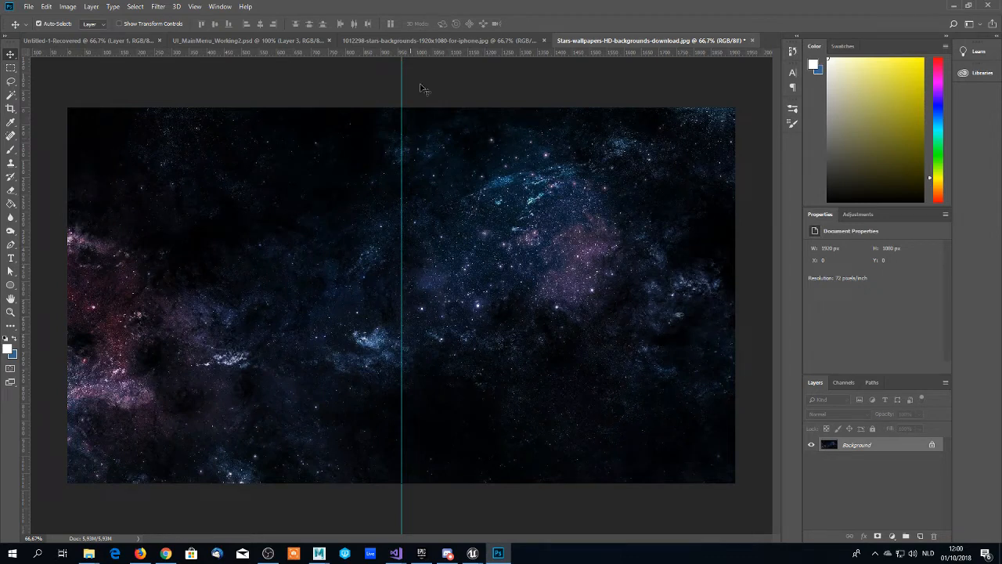
{"action": "left_click_drag", "start_coordinate": [404, 51], "coordinate": [406, 296]}
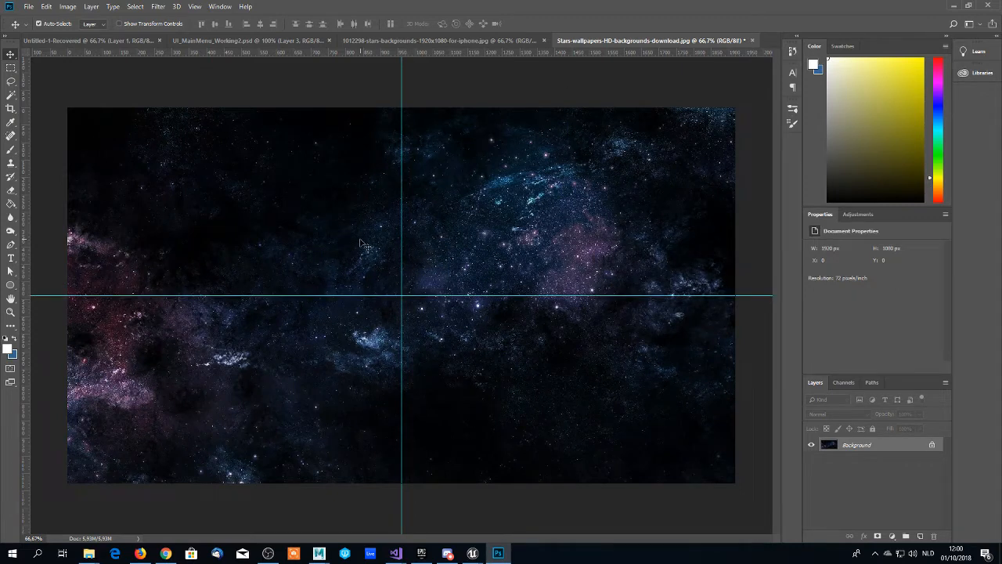
- Add centred white Optimus text at 72 px reading "STARGATE" with "LONDON" on a second line, near the guide intersection
{"action": "key", "text": "p"}
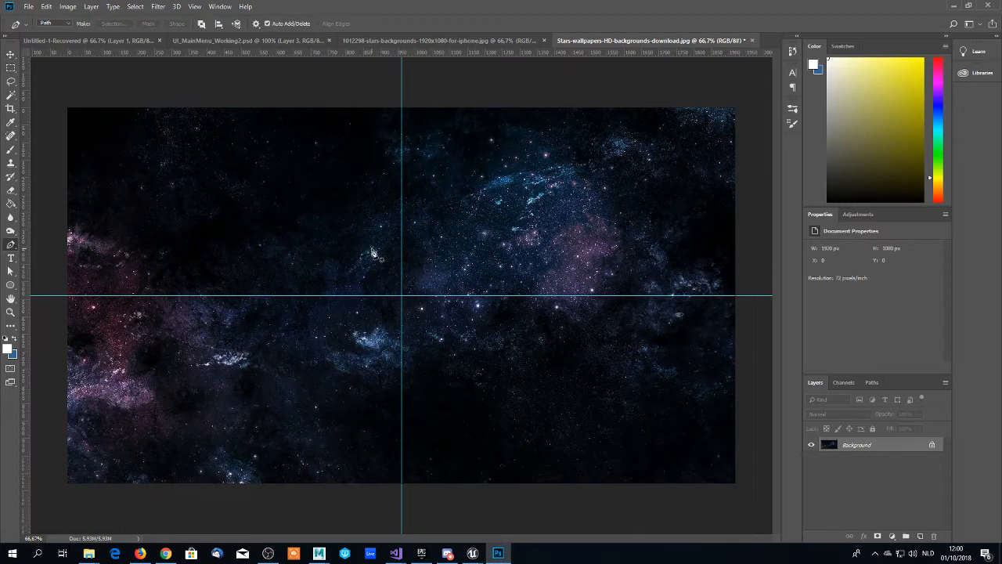
{"action": "key", "text": "t"}
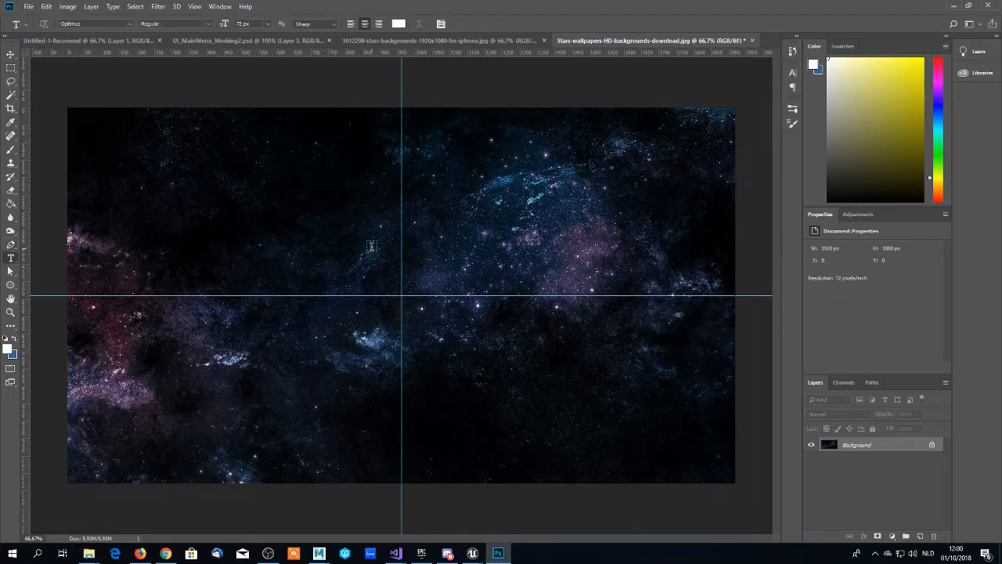
{"action": "left_click", "coordinate": [356, 283]}
{"action": "type", "text": "Star"}
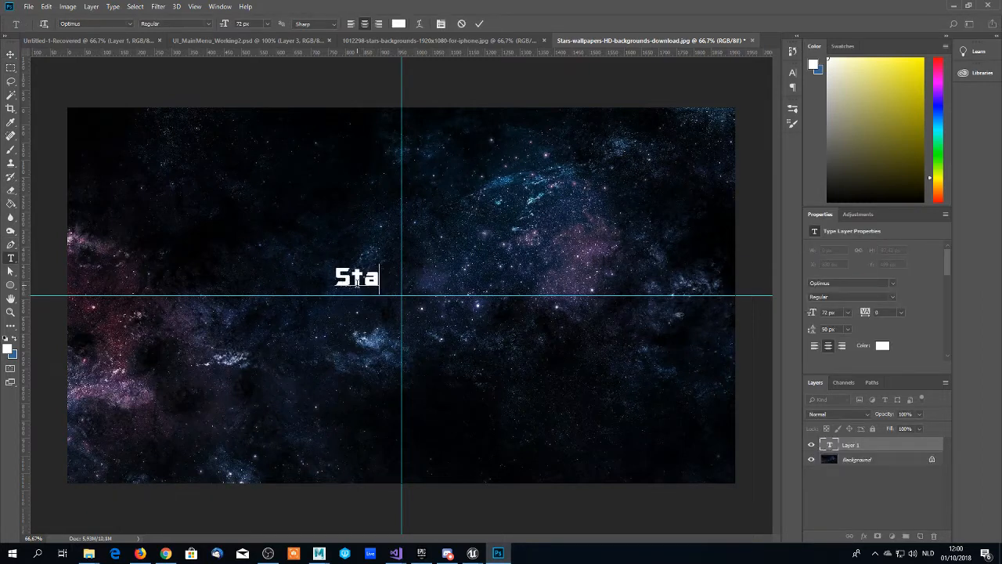
{"action": "key", "text": "BackSpace"}
{"action": "key", "text": "BackSpace"}
{"action": "key", "text": "BackSpace"}
{"action": "key", "text": "BackSpace"}
{"action": "type", "text": "ST"}
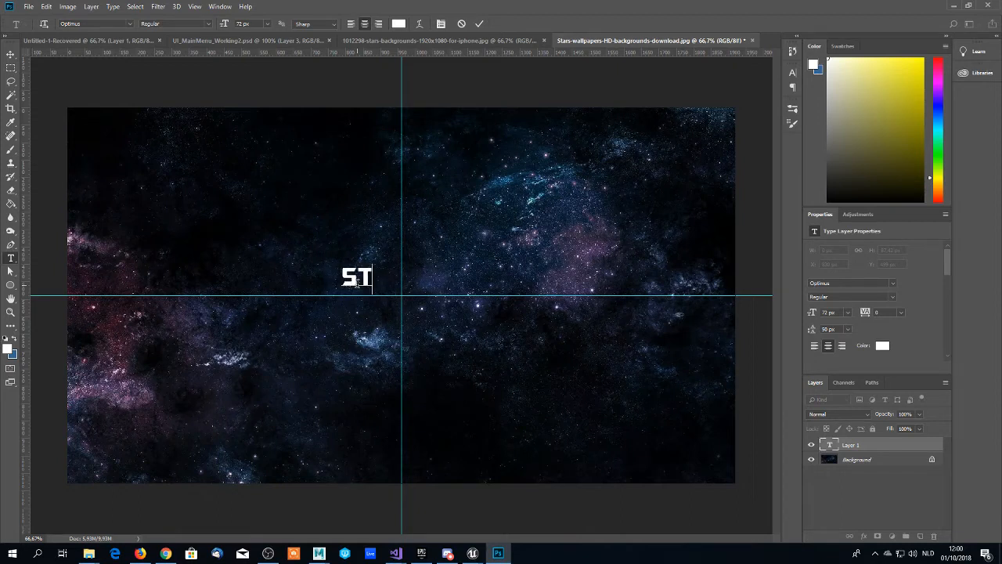
{"action": "type", "text": "ARGATE "}
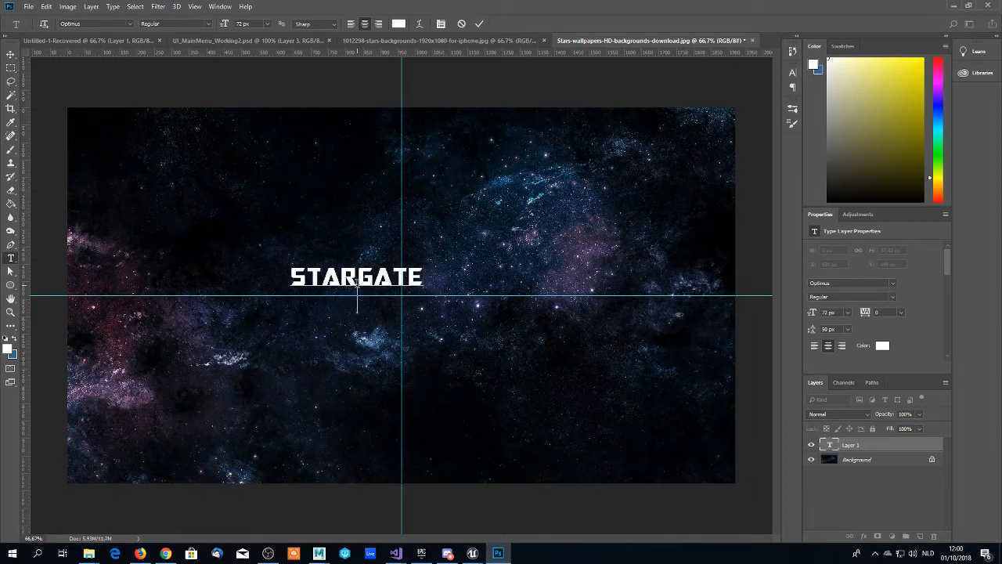
{"action": "type", "text": "London"}
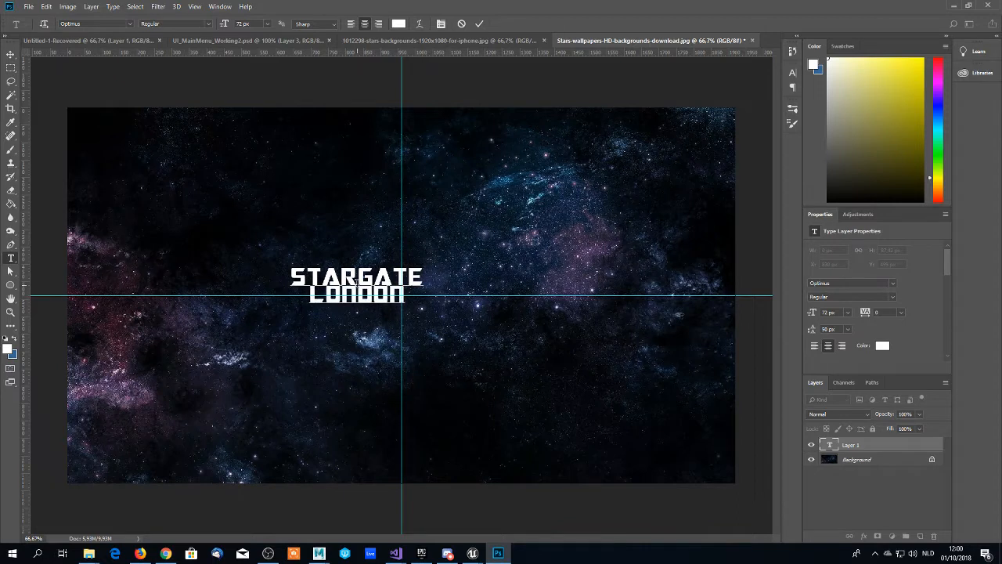
- Set the STARGATE line to 72 px and the LONDON line to 48 px
{"action": "left_click_drag", "start_coordinate": [419, 280], "coordinate": [270, 275]}
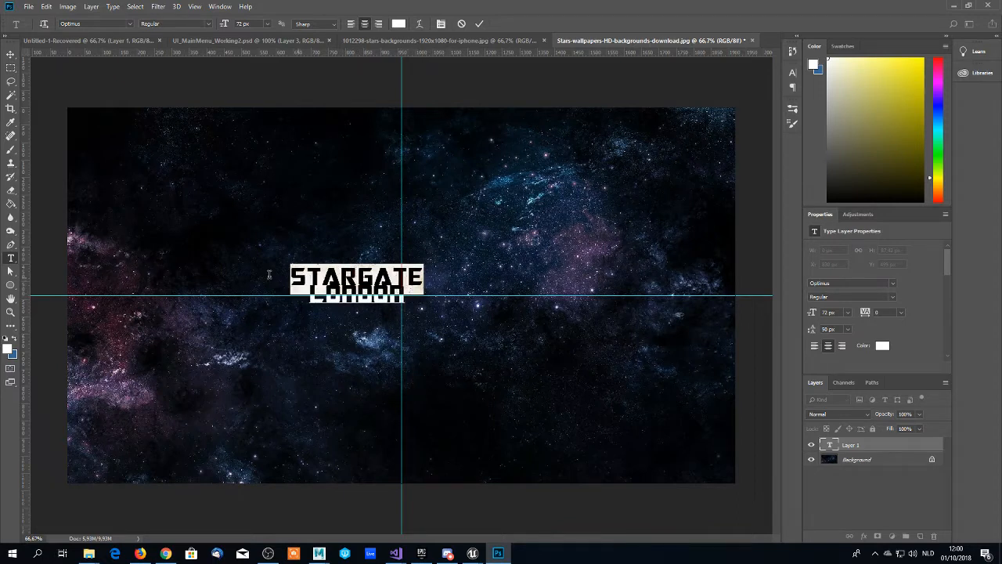
{"action": "left_click", "coordinate": [267, 23]}
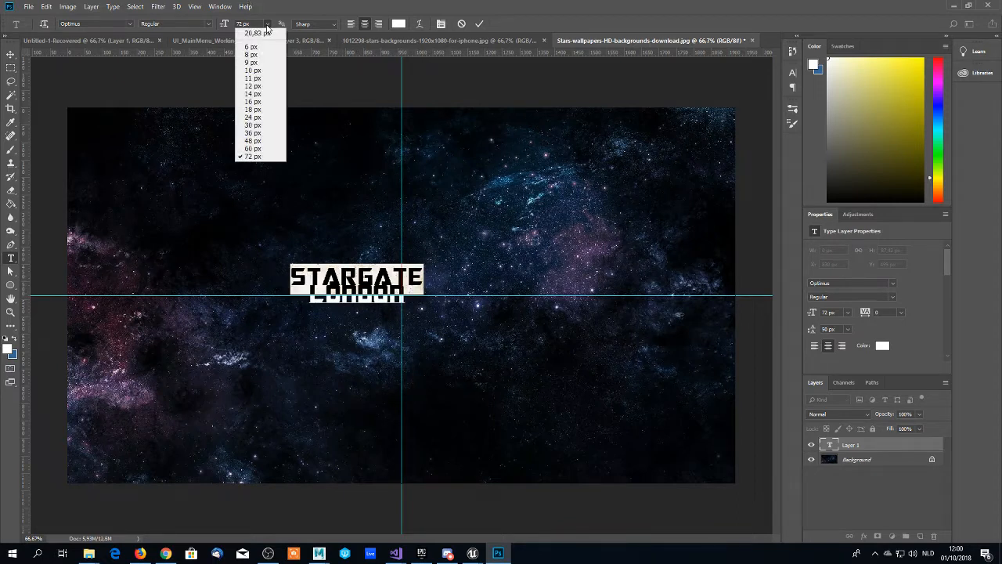
{"action": "left_click", "coordinate": [253, 154]}
{"action": "left_click_drag", "start_coordinate": [420, 302], "coordinate": [284, 303]}
{"action": "left_click", "coordinate": [267, 23]}
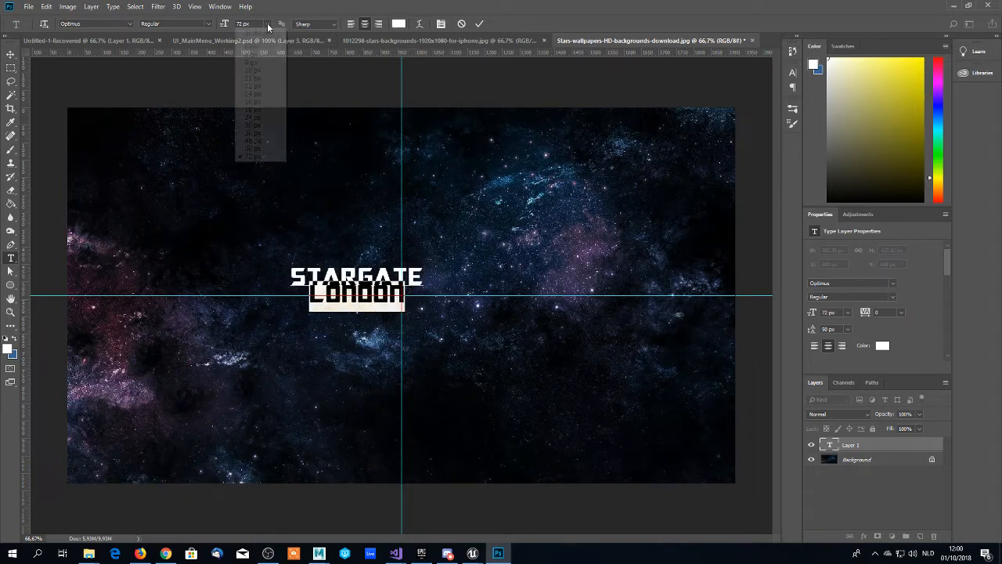
{"action": "left_click", "coordinate": [252, 141]}
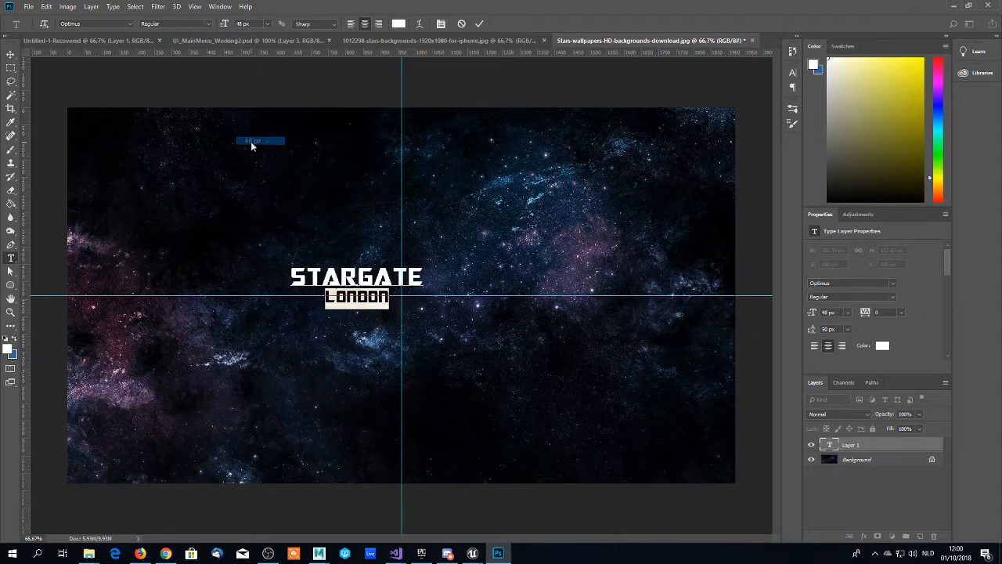
{"action": "left_click", "coordinate": [359, 298]}
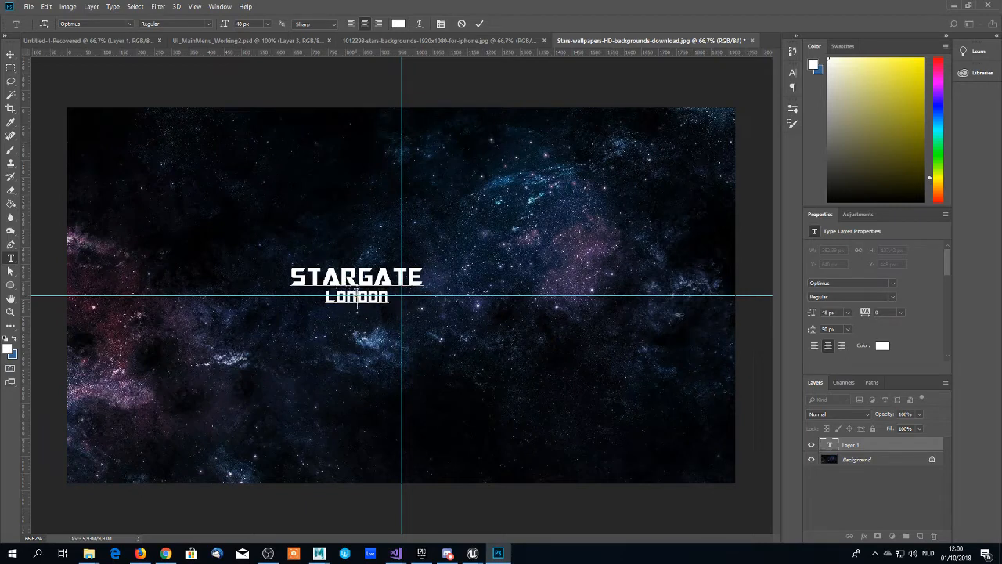
- Move the STARGATE LONDON text so it is centred on the guide intersection, at X 768 px and Y 478 px
{"action": "left_click", "coordinate": [11, 54]}
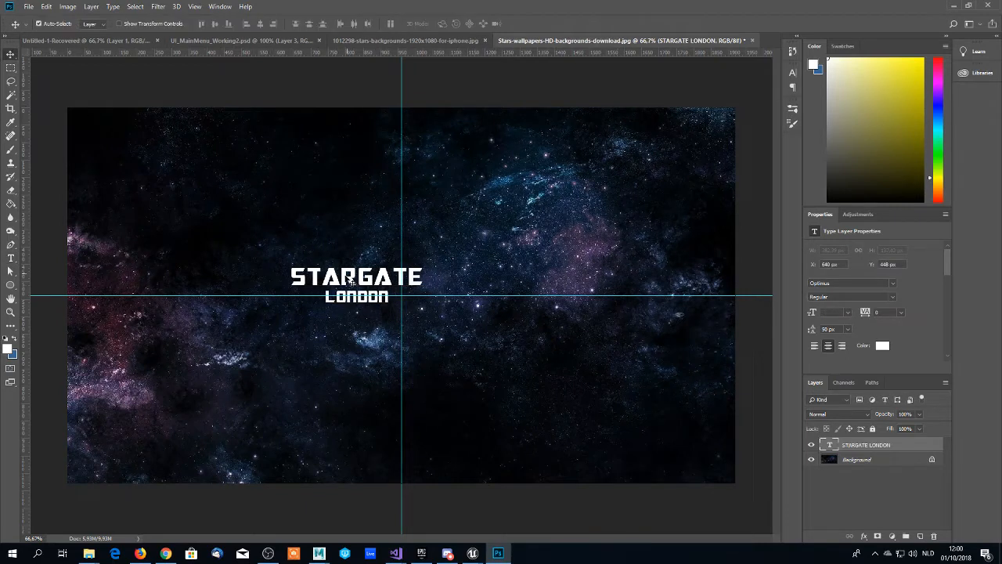
{"action": "left_click_drag", "start_coordinate": [349, 282], "coordinate": [386, 290]}
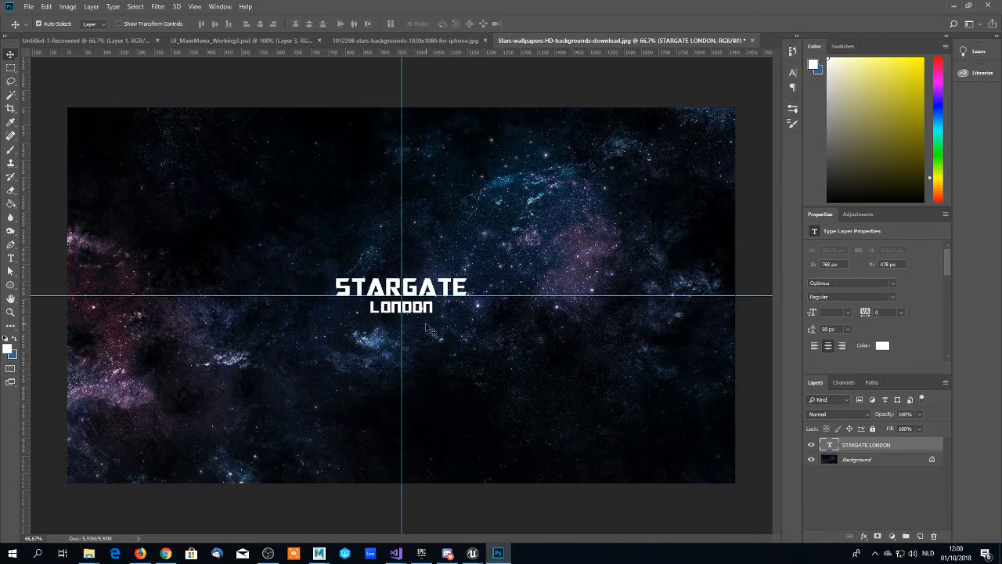
- Examine up close how the STARGATE LONDON text lines up with the centre guides
{"action": "key", "text": "z"}
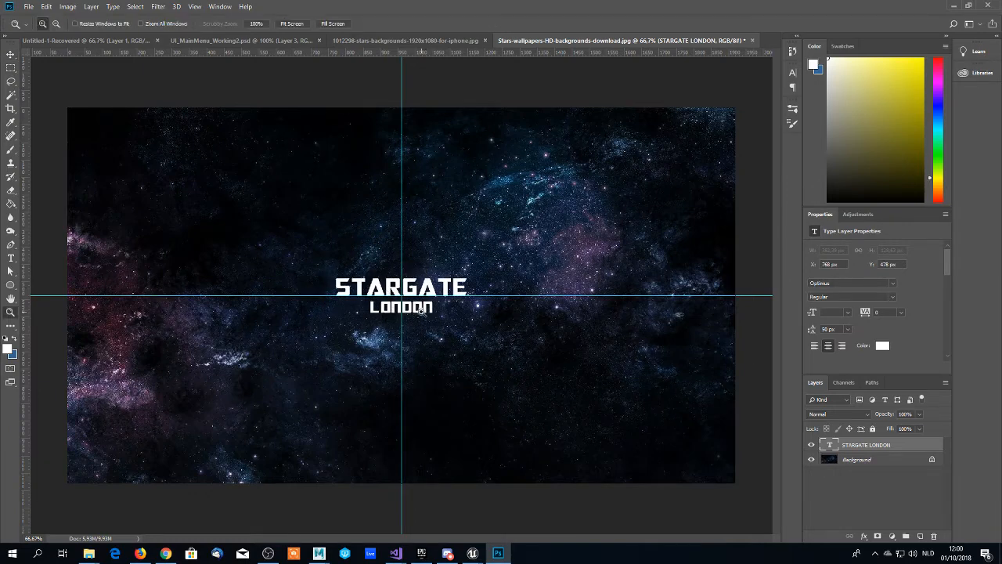
{"action": "left_click", "coordinate": [423, 317]}
{"action": "left_click", "coordinate": [419, 314]}
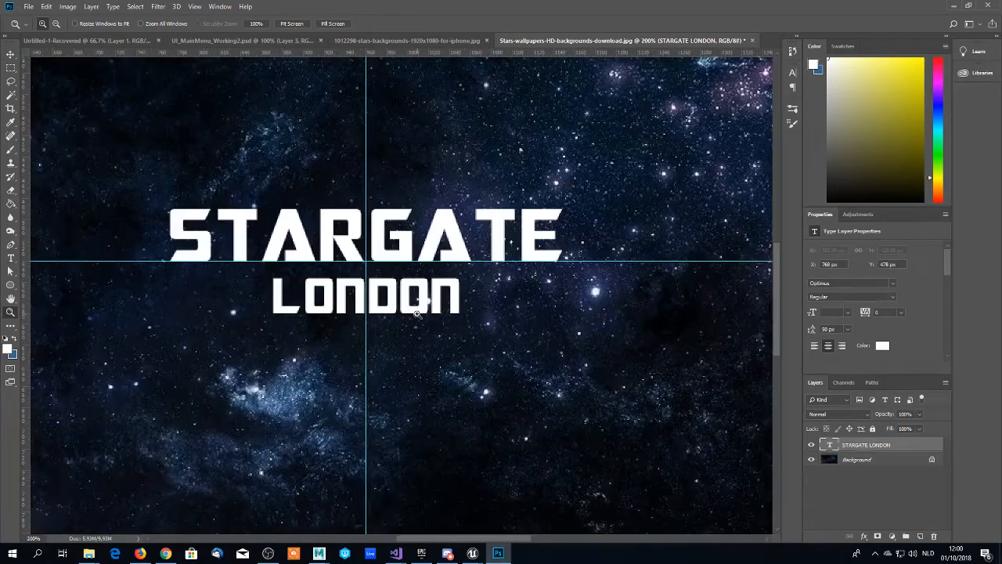
{"action": "left_click", "coordinate": [401, 306], "text": "alt"}
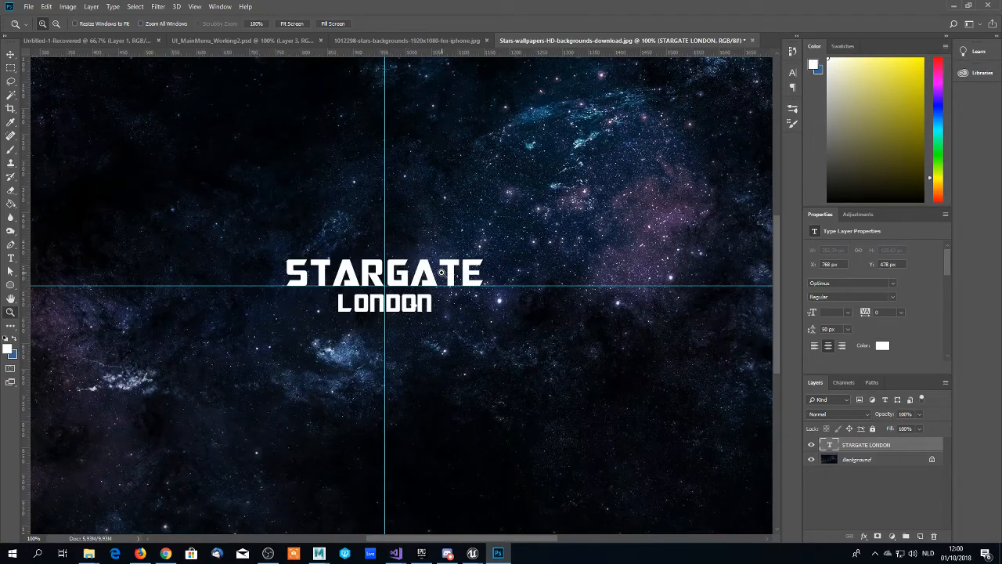
{"action": "scroll", "coordinate": [395, 282], "scroll_direction": "down", "scroll_amount": 1}
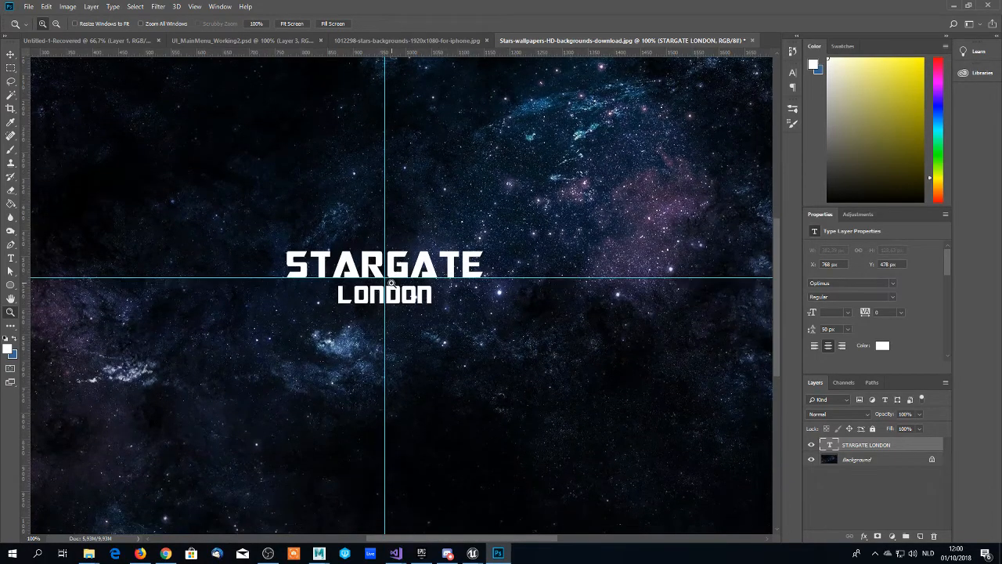
{"action": "scroll", "coordinate": [391, 284], "scroll_direction": "down", "scroll_amount": 1}
{"action": "scroll", "coordinate": [408, 282], "scroll_direction": "up", "scroll_amount": 2}
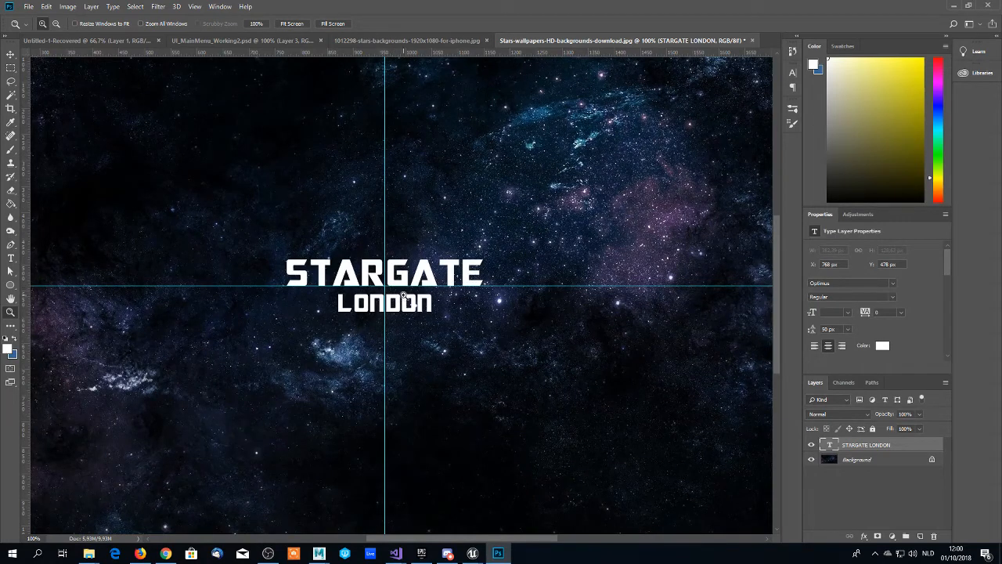
{"action": "key", "text": "t"}
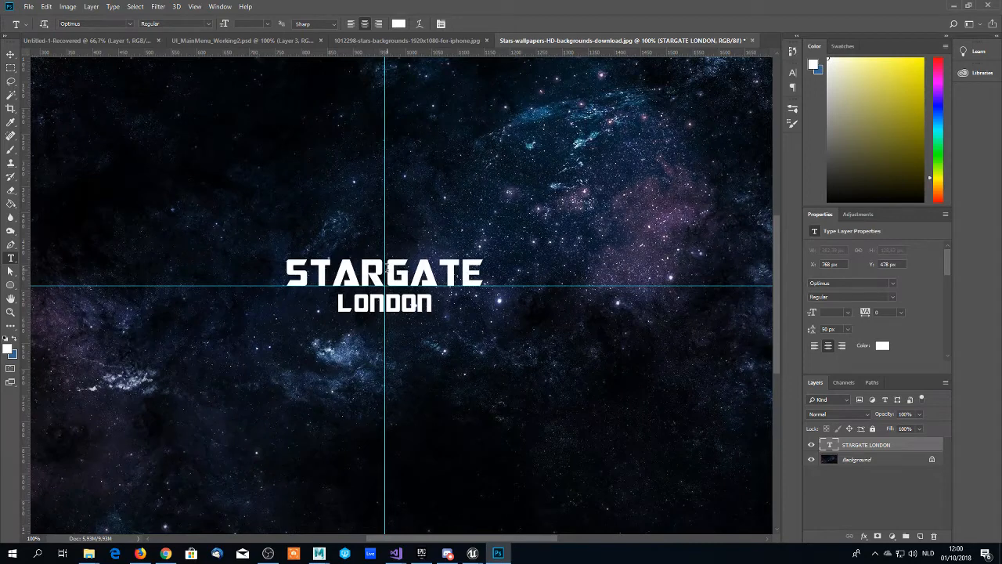
{"action": "left_click", "coordinate": [387, 268]}
{"action": "left_click", "coordinate": [427, 270]}
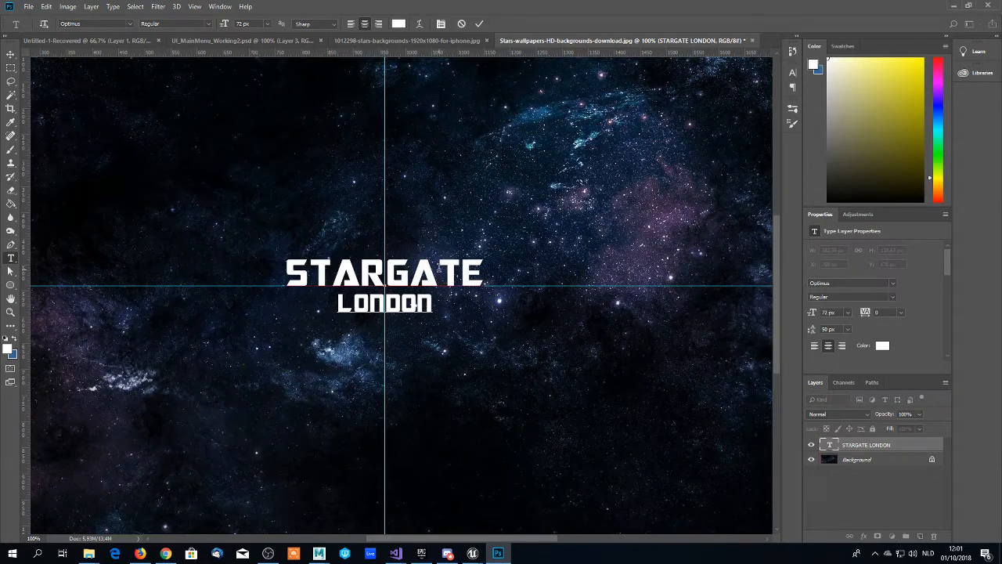
{"action": "left_click", "coordinate": [485, 270]}
{"action": "left_click", "coordinate": [10, 53]}
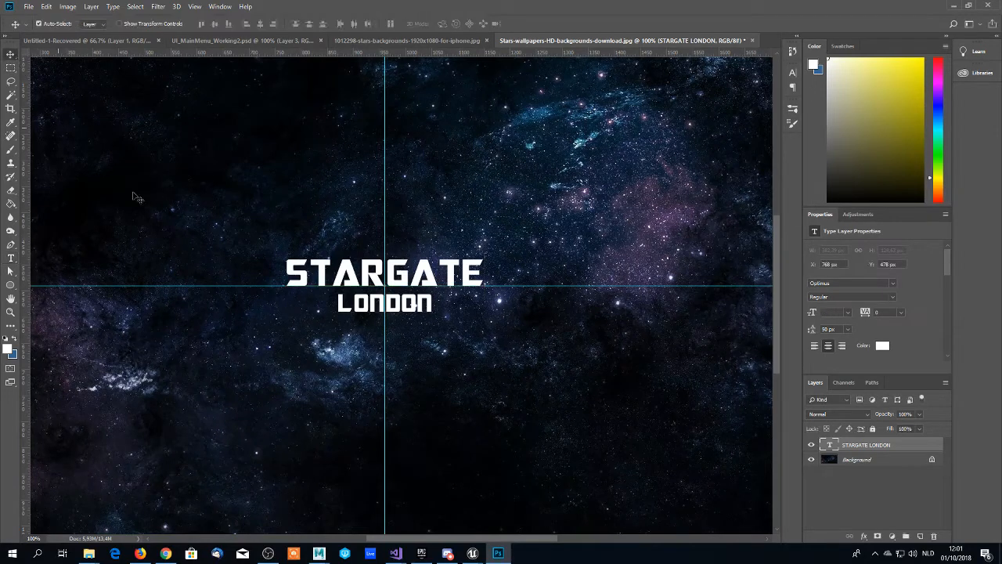
- Draw a closed, curved Pen path around the right half of the text, starting and closing on the vertical guide above STARGATE
{"action": "left_click", "coordinate": [11, 244]}
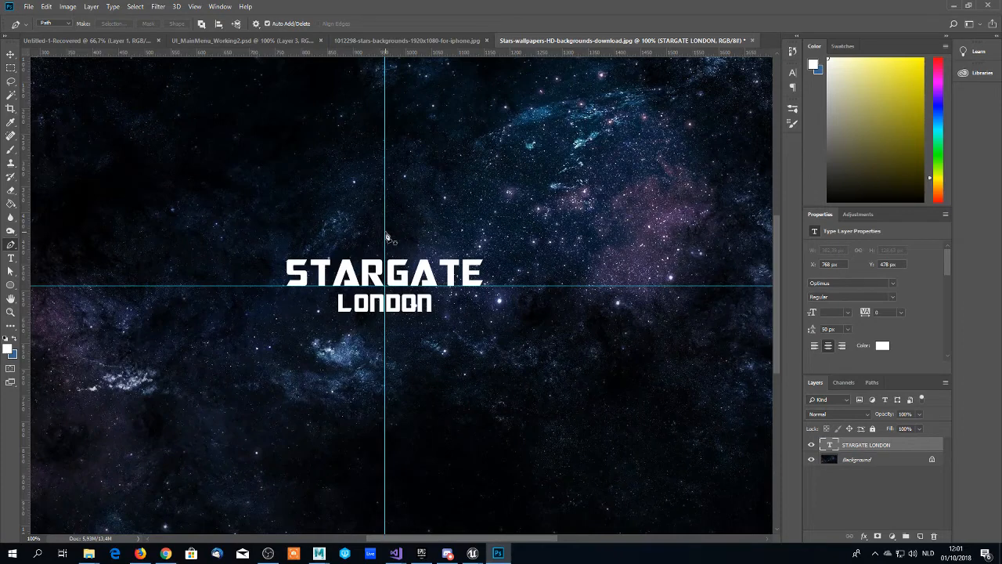
{"action": "left_click", "coordinate": [385, 236]}
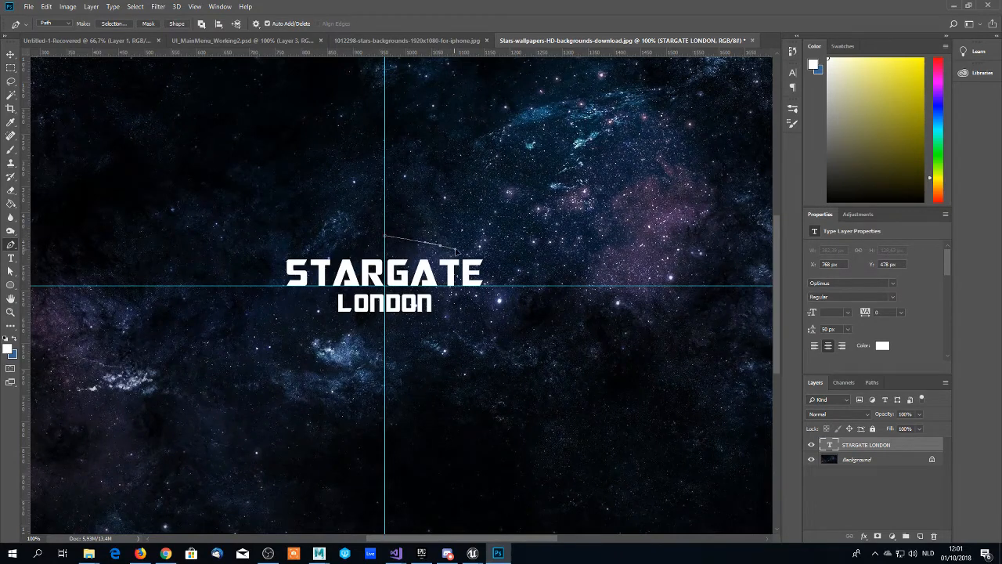
{"action": "left_click_drag", "start_coordinate": [429, 245], "coordinate": [464, 246]}
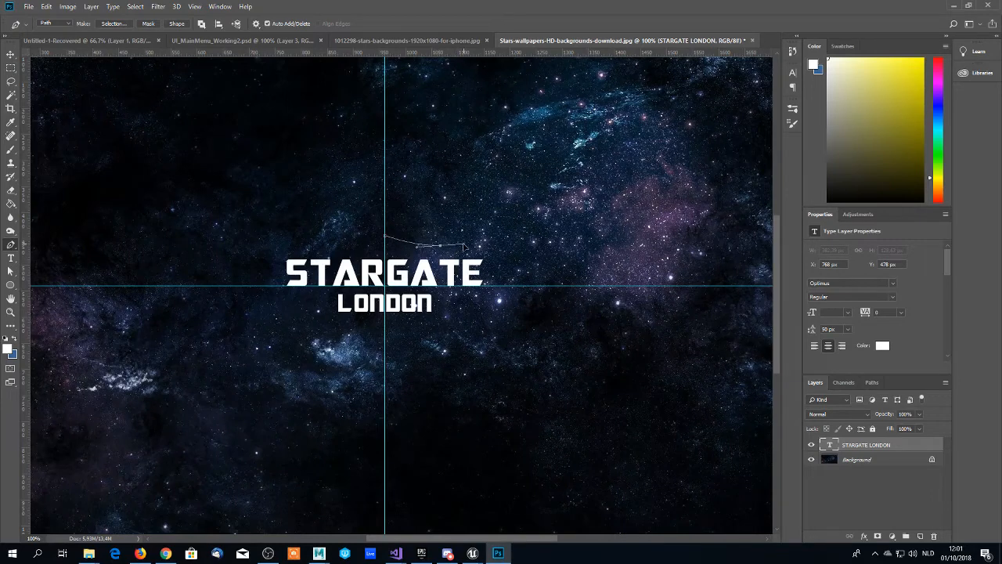
{"action": "left_click", "coordinate": [507, 242]}
{"action": "left_click_drag", "start_coordinate": [508, 243], "coordinate": [543, 226]}
{"action": "left_click", "coordinate": [449, 301]}
{"action": "left_click", "coordinate": [435, 337]}
{"action": "left_click_drag", "start_coordinate": [384, 324], "coordinate": [353, 329]}
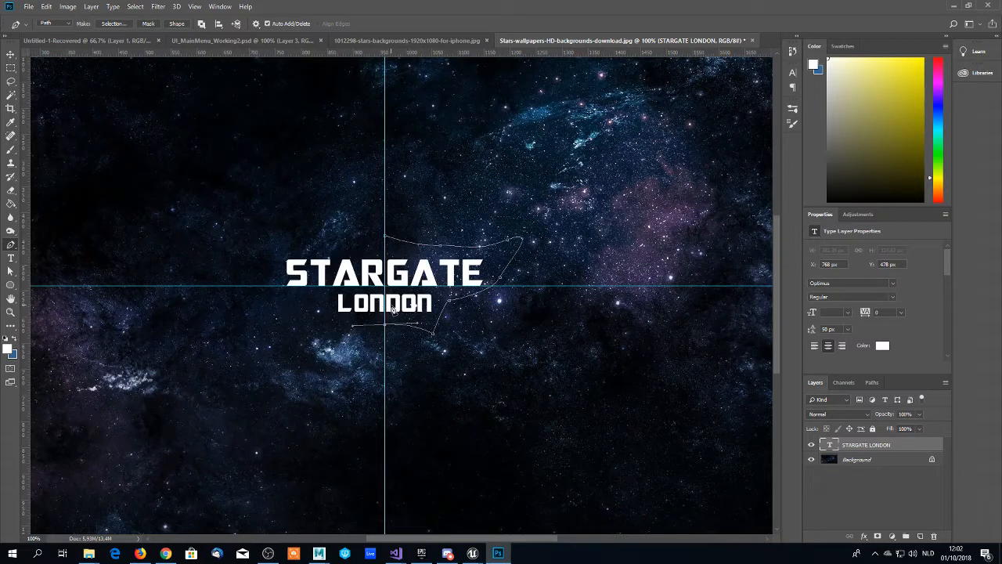
{"action": "left_click", "coordinate": [385, 238]}
- Adjust the curve handle of the path's bottom anchor so the shape's left edge runs straight along the vertical guide
{"action": "left_click", "coordinate": [11, 272]}
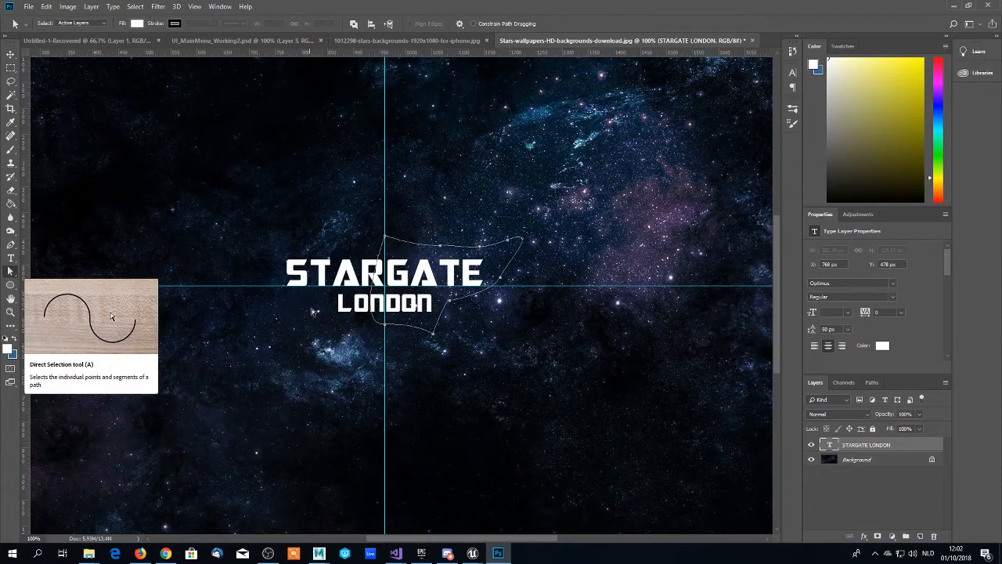
{"action": "left_click", "coordinate": [384, 326]}
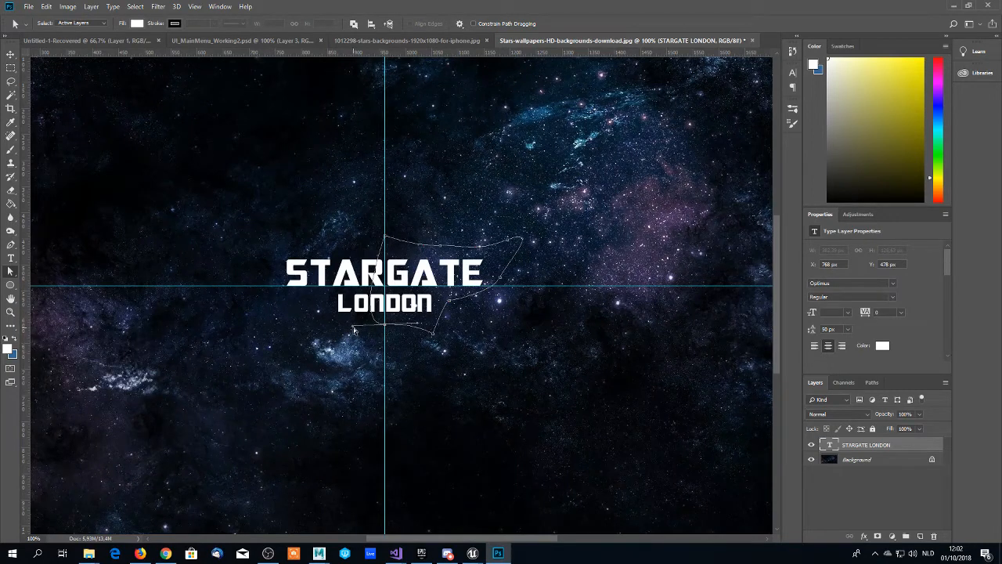
{"action": "left_click_drag", "start_coordinate": [353, 328], "coordinate": [385, 326]}
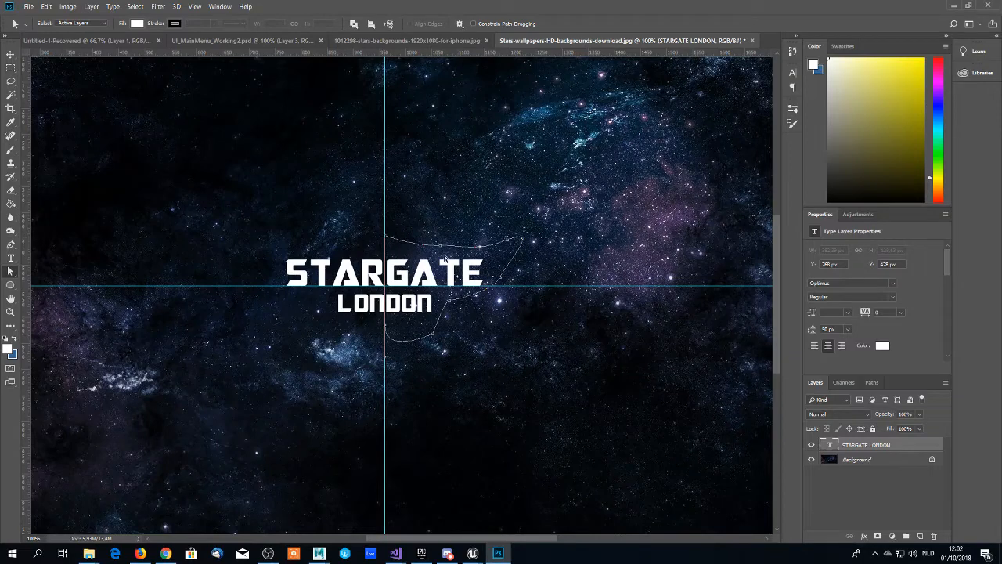
- Reshape the path's upper-right corner into a sharp tip by adjusting its curve handles
{"action": "left_click", "coordinate": [507, 240]}
{"action": "left_click_drag", "start_coordinate": [544, 228], "coordinate": [511, 247]}
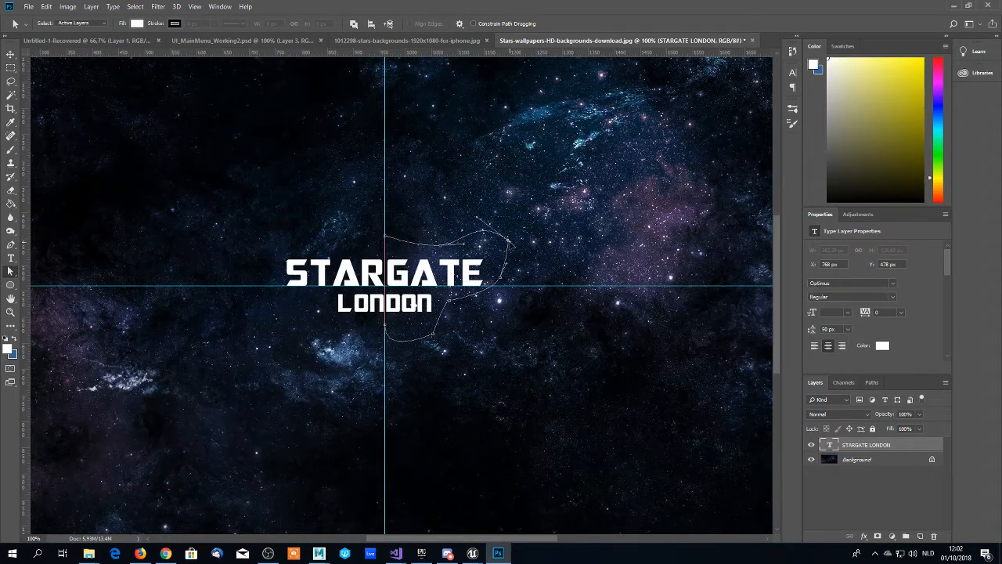
{"action": "left_click_drag", "start_coordinate": [512, 246], "coordinate": [511, 239]}
- Refine the path's lower-right anchors and bottom curve handle so the outline sweeps smoothly beneath LONDON to the vertical guide
{"action": "left_click_drag", "start_coordinate": [445, 302], "coordinate": [436, 315]}
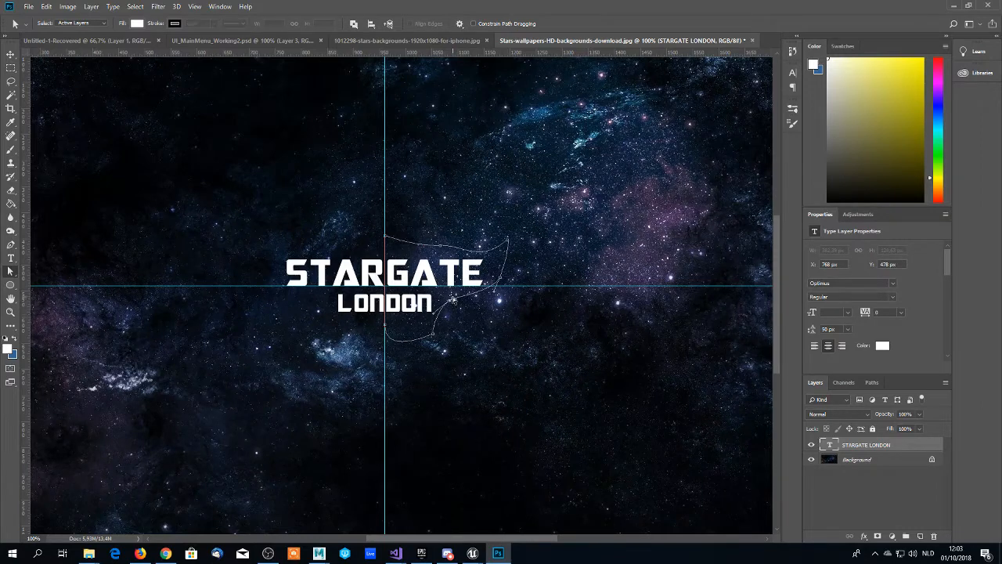
{"action": "mouse_move", "coordinate": [452, 299]}
{"action": "left_mouse_down"}
{"action": "mouse_move", "coordinate": [477, 288]}
{"action": "mouse_move", "coordinate": [456, 298]}
{"action": "mouse_move", "coordinate": [461, 291]}
{"action": "left_mouse_up"}
{"action": "left_click", "coordinate": [455, 322]}
{"action": "left_click", "coordinate": [436, 337]}
{"action": "left_click_drag", "start_coordinate": [433, 337], "coordinate": [427, 326]}
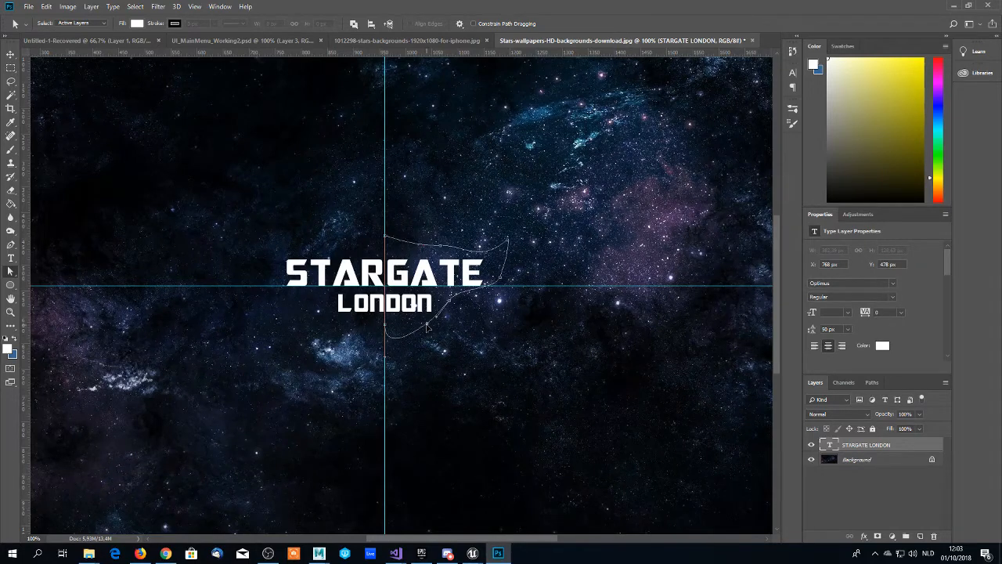
{"action": "left_click_drag", "start_coordinate": [427, 327], "coordinate": [429, 323]}
{"action": "left_click_drag", "start_coordinate": [450, 304], "coordinate": [430, 330]}
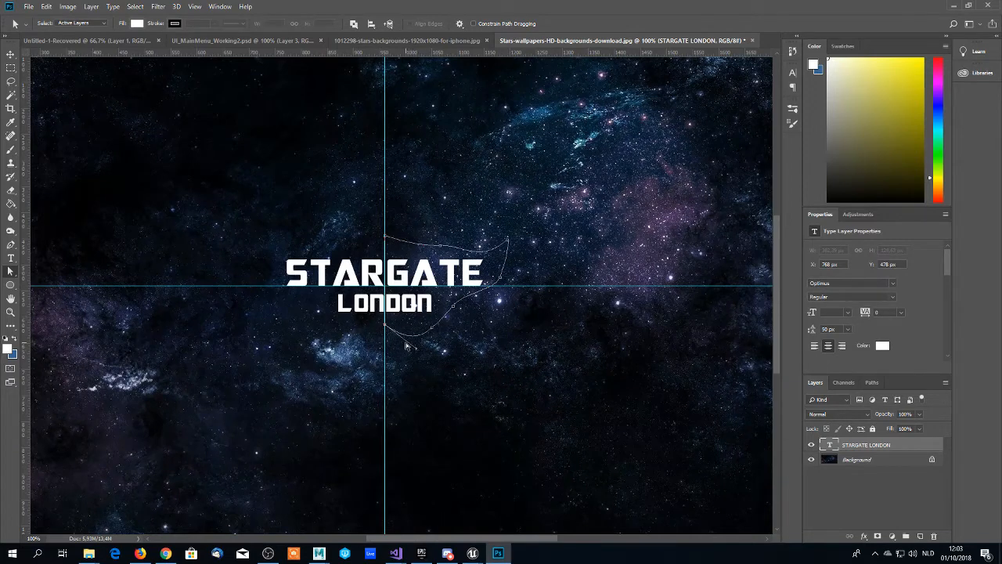
{"action": "scroll", "coordinate": [408, 351], "scroll_direction": "down", "scroll_amount": 1}
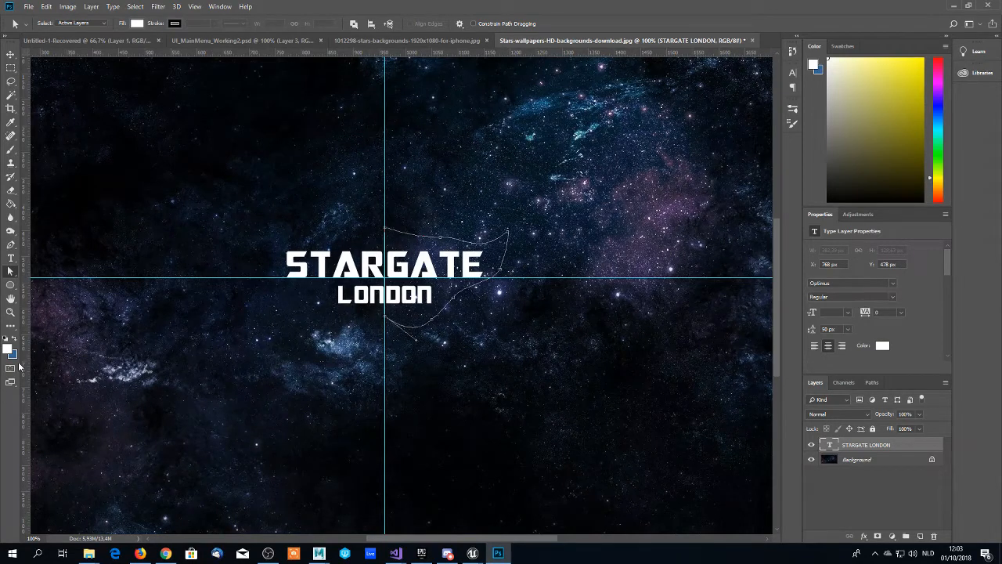
- Set the foreground colour to mid grey 939393
{"action": "scroll", "coordinate": [19, 365], "scroll_direction": "down", "scroll_amount": 1}
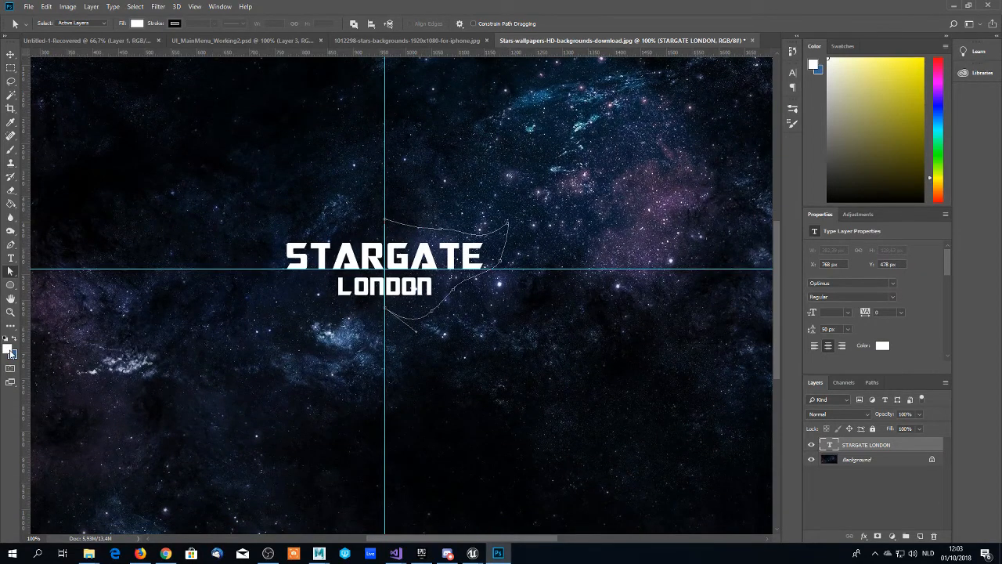
{"action": "left_click", "coordinate": [10, 353]}
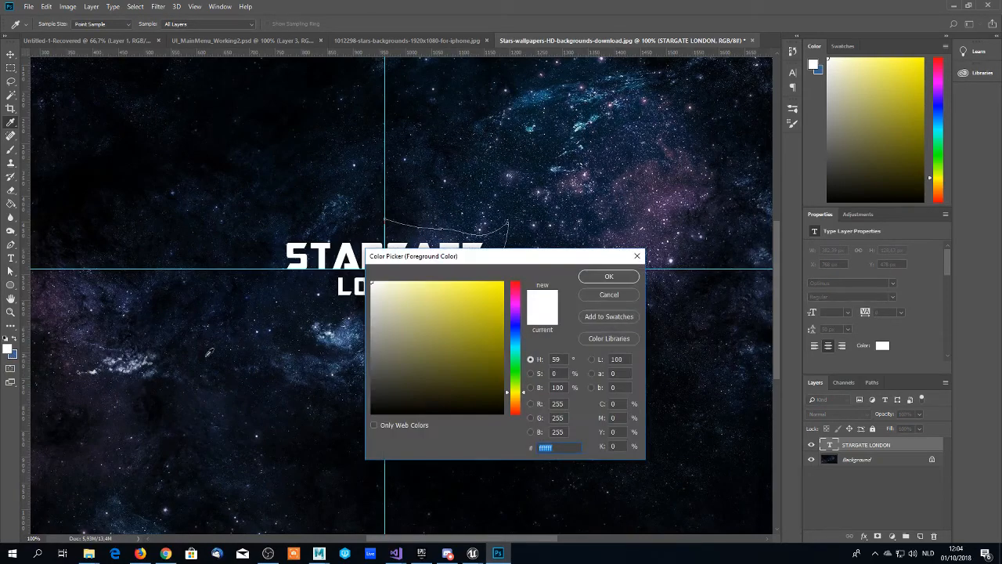
{"action": "left_click", "coordinate": [354, 338]}
{"action": "left_click_drag", "start_coordinate": [354, 338], "coordinate": [331, 339]}
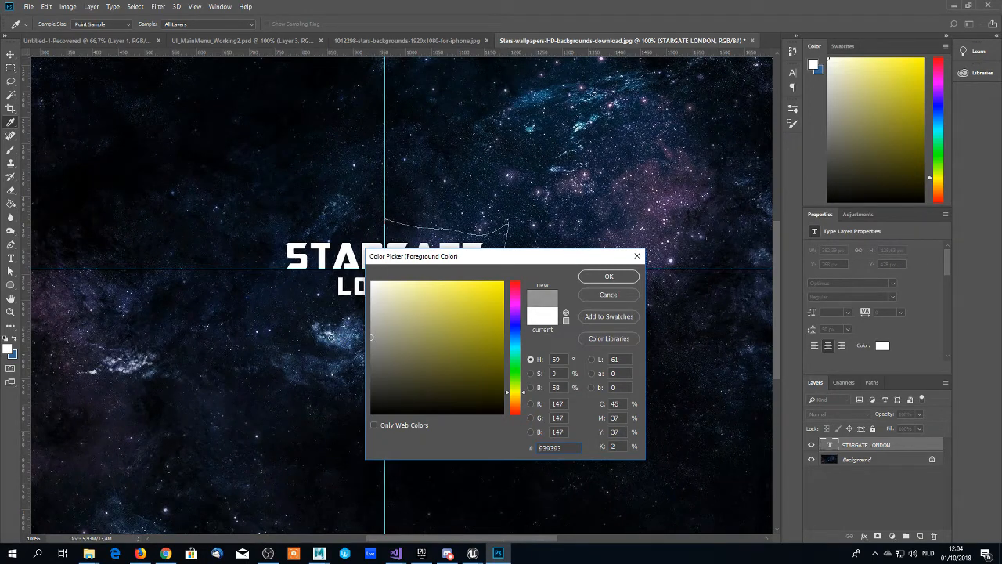
{"action": "left_click", "coordinate": [609, 276]}
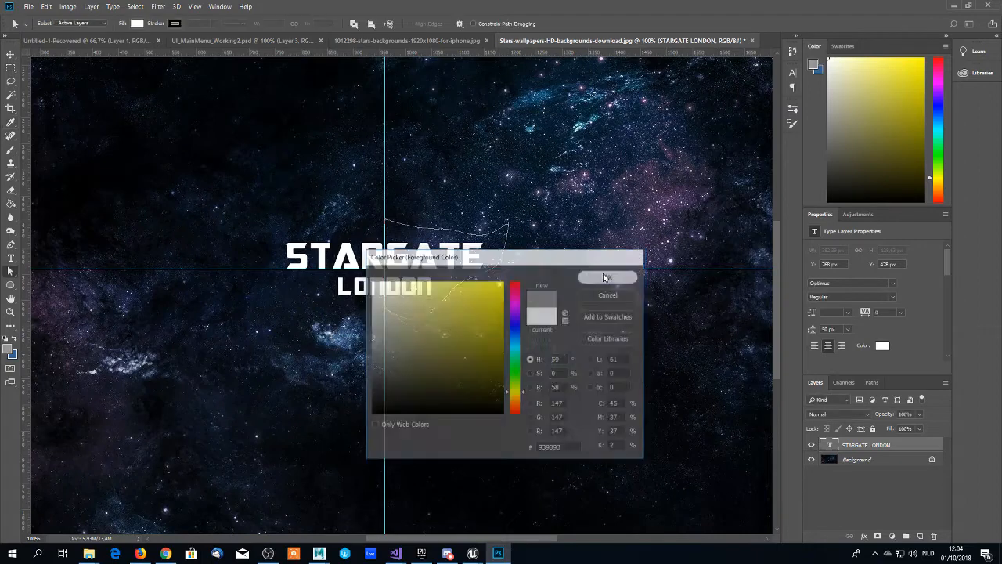
- Add a new layer above the text and fill the work path on it with the foreground colour, Normal mode at 100% opacity
{"action": "scroll", "coordinate": [492, 315], "scroll_direction": "down", "scroll_amount": 1}
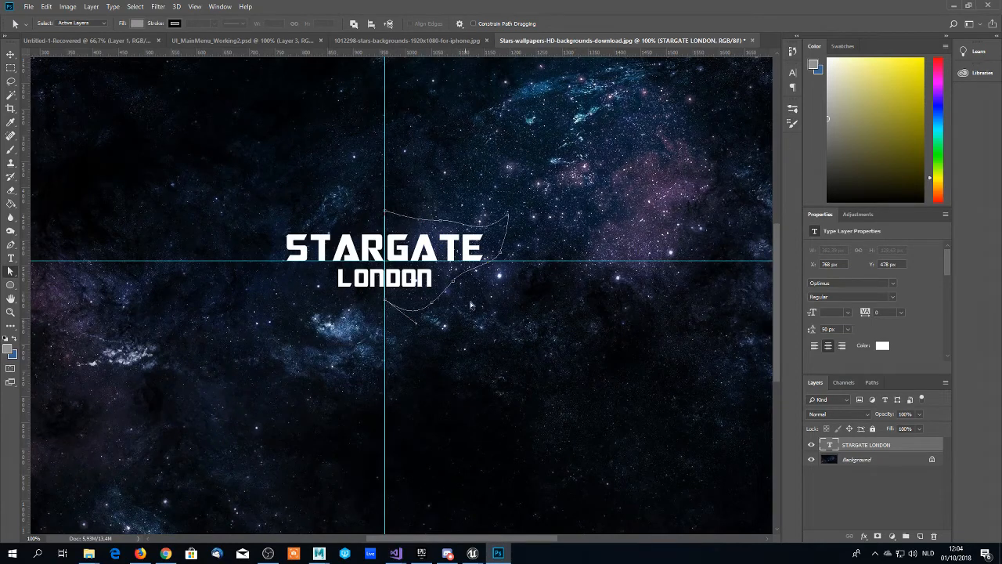
{"action": "left_click", "coordinate": [853, 387]}
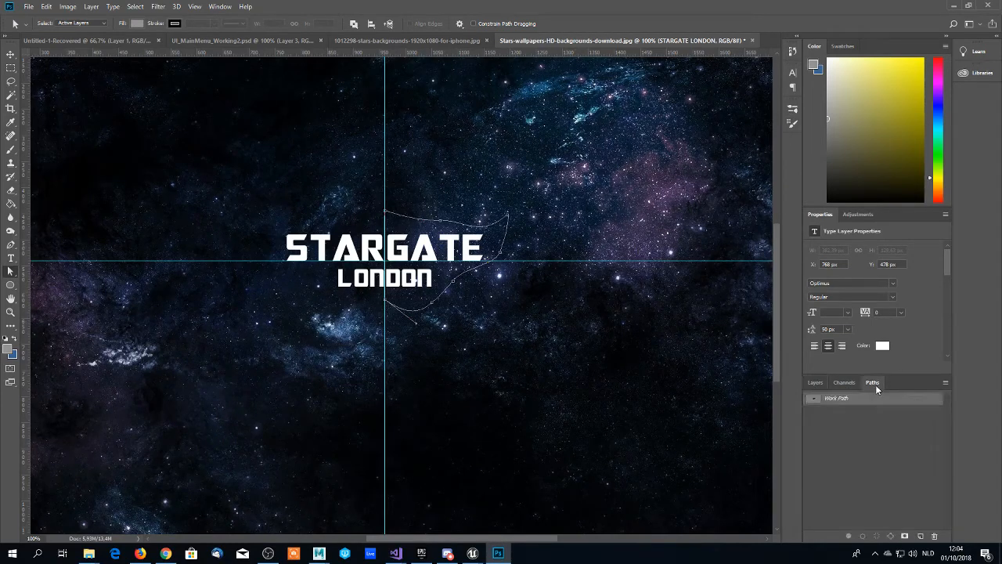
{"action": "left_click", "coordinate": [817, 384]}
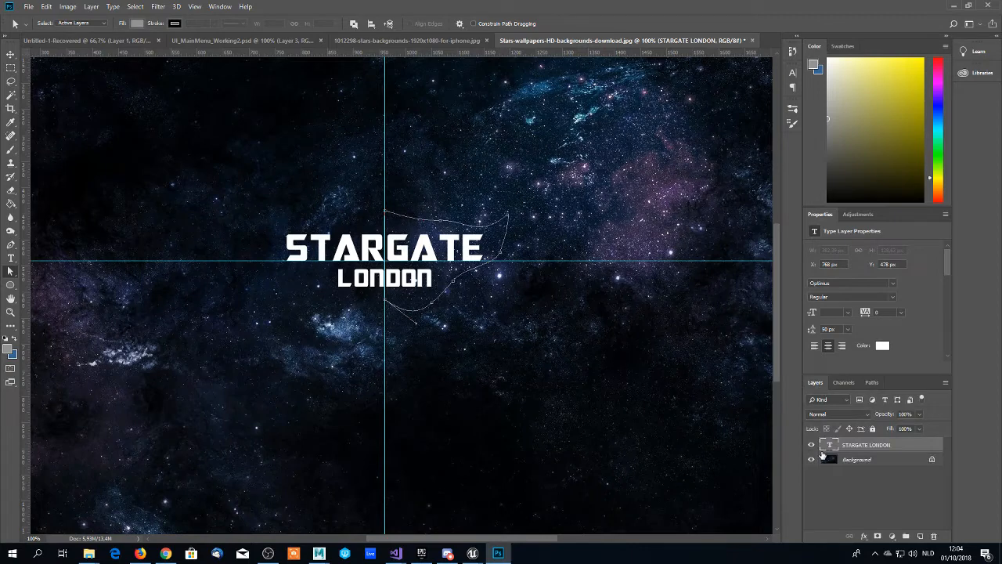
{"action": "left_click", "coordinate": [920, 537]}
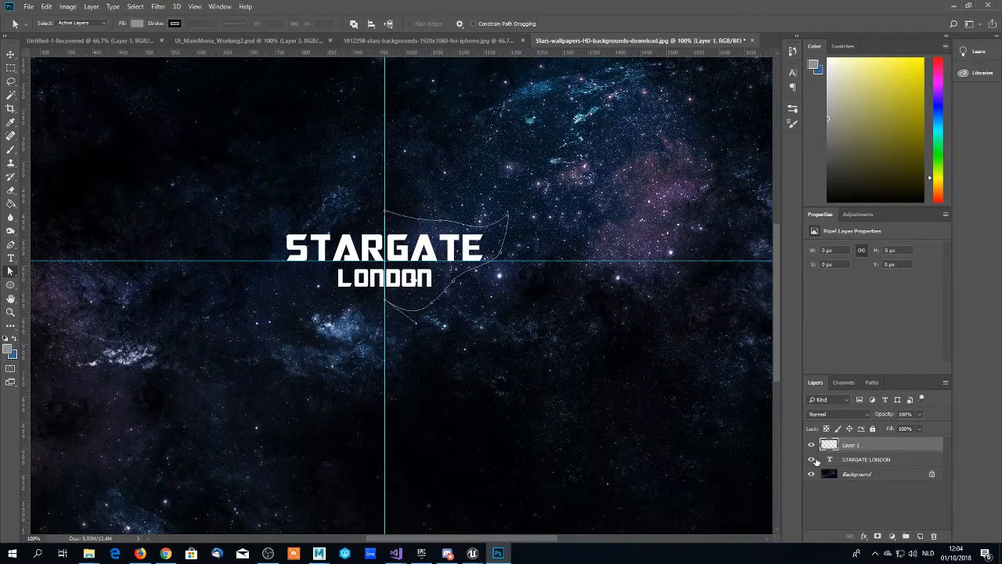
{"action": "left_click", "coordinate": [872, 382]}
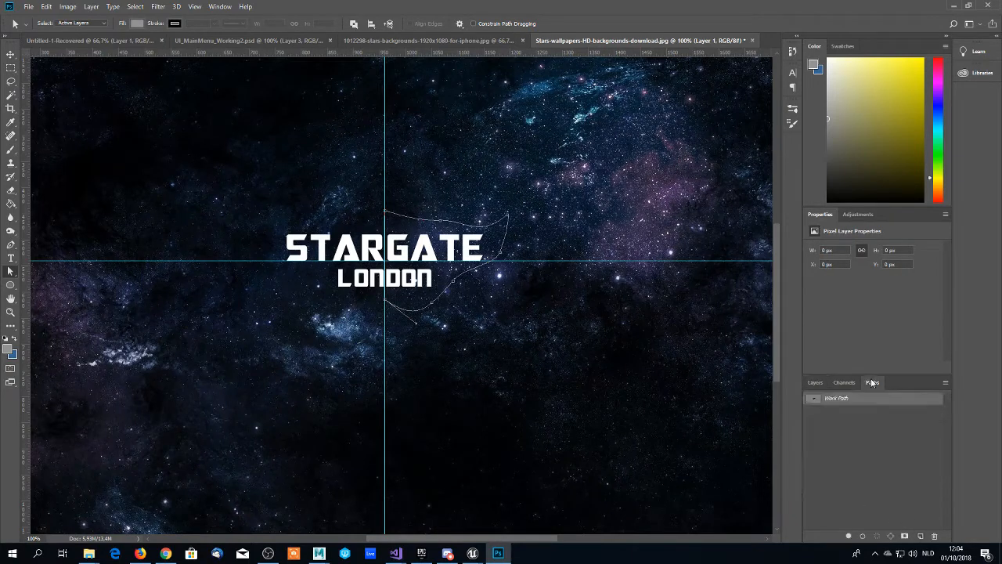
{"action": "right_click", "coordinate": [837, 401]}
{"action": "left_click", "coordinate": [855, 444]}
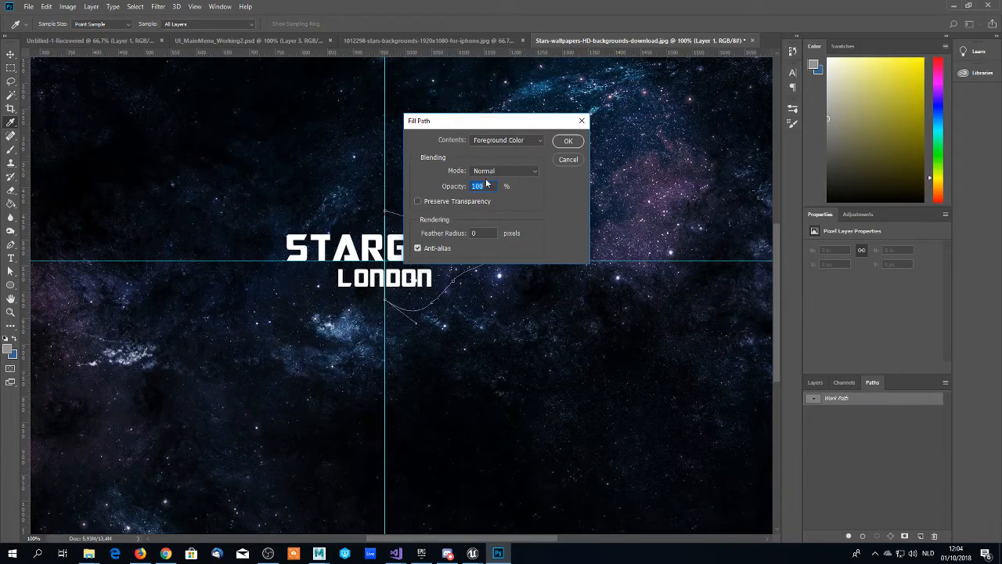
{"action": "left_click", "coordinate": [567, 141]}
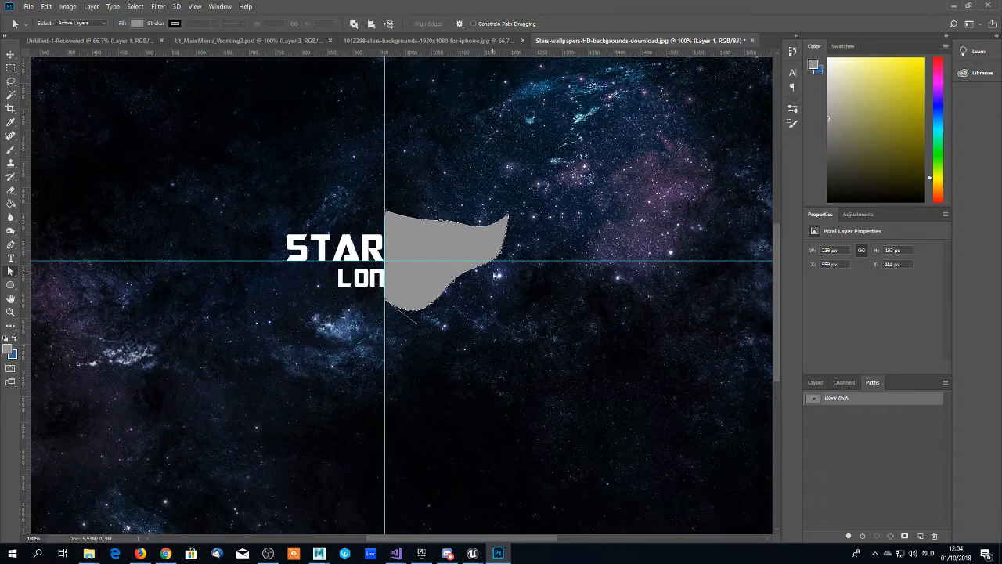
- Delete the work path, keeping the grey filled shape
{"action": "left_click", "coordinate": [837, 414]}
{"action": "left_click", "coordinate": [838, 400]}
{"action": "key", "text": "Delete"}
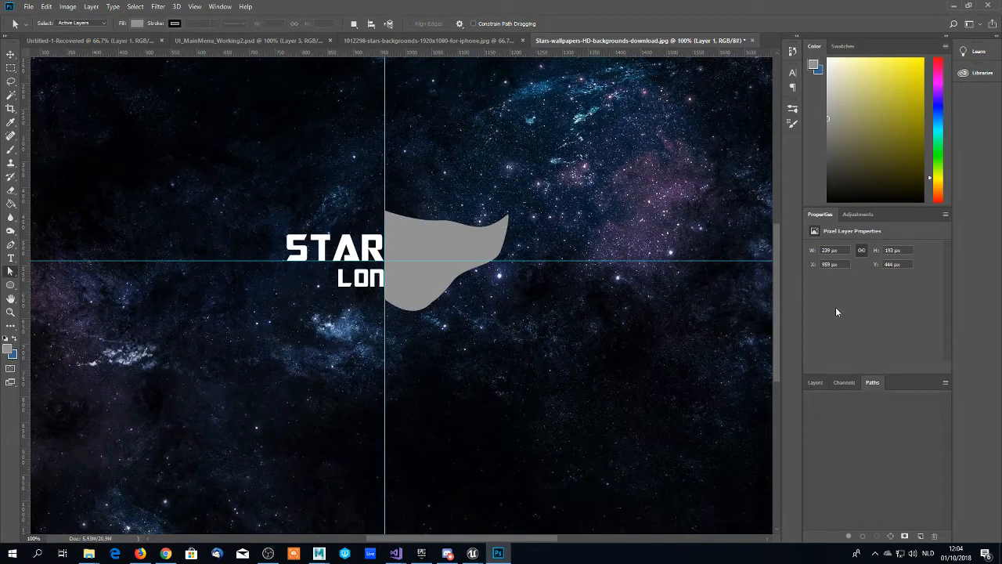
- Scale the grey half-shape on Layer 1 to about 191 × 154 px and centre it vertically on the horizontal guide, against the vertical guide
{"action": "left_click", "coordinate": [817, 383]}
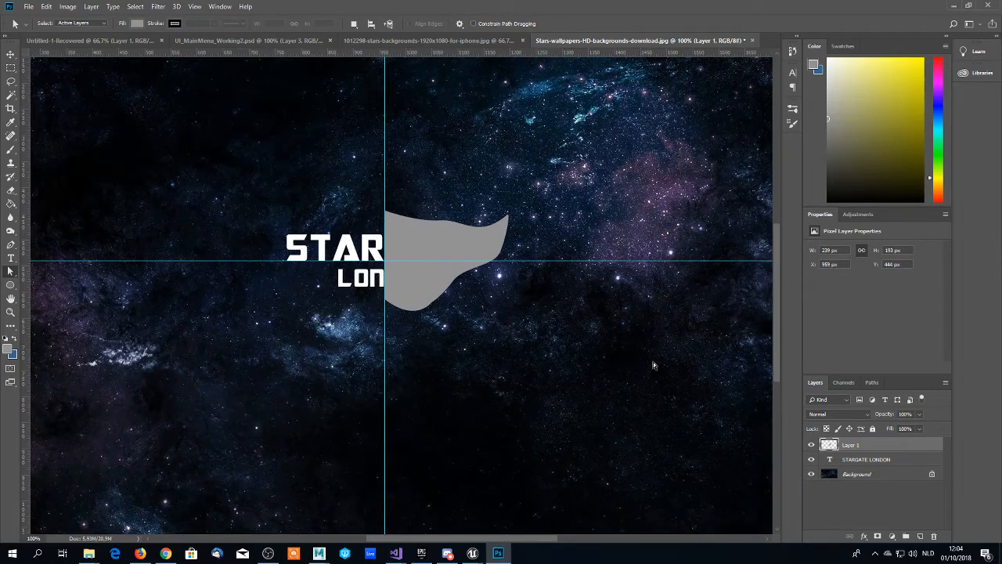
{"action": "left_click", "coordinate": [850, 461]}
{"action": "left_click", "coordinate": [848, 446]}
{"action": "key", "text": "ctrl+t"}
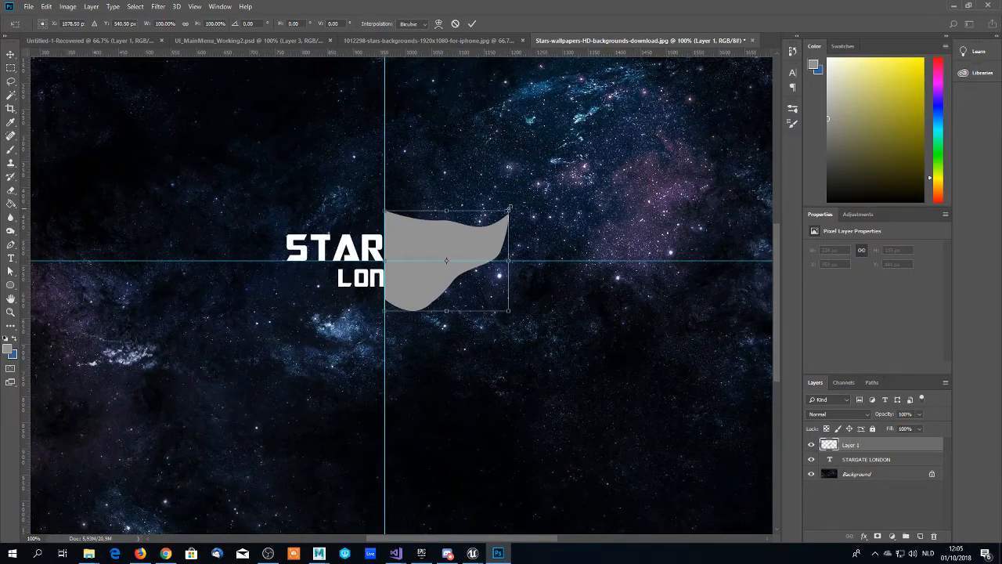
{"action": "left_click_drag", "start_coordinate": [509, 208], "coordinate": [488, 234]}
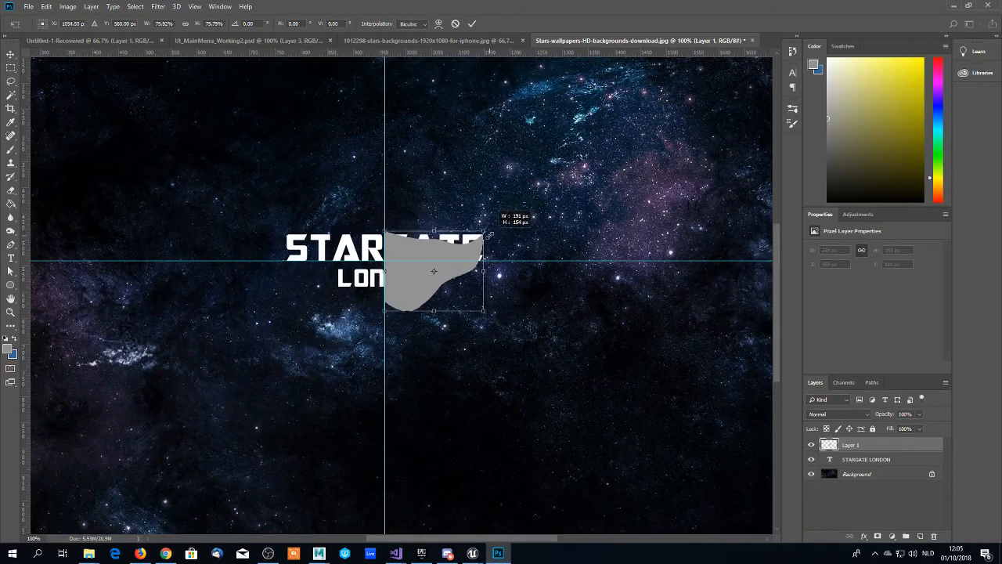
{"action": "left_click_drag", "start_coordinate": [424, 261], "coordinate": [424, 251]}
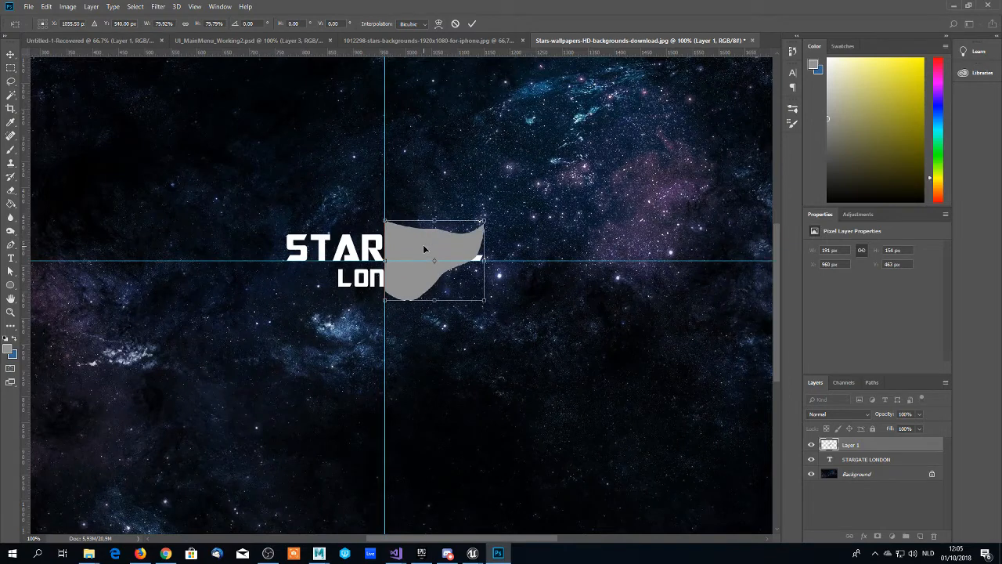
{"action": "key", "text": "Return"}
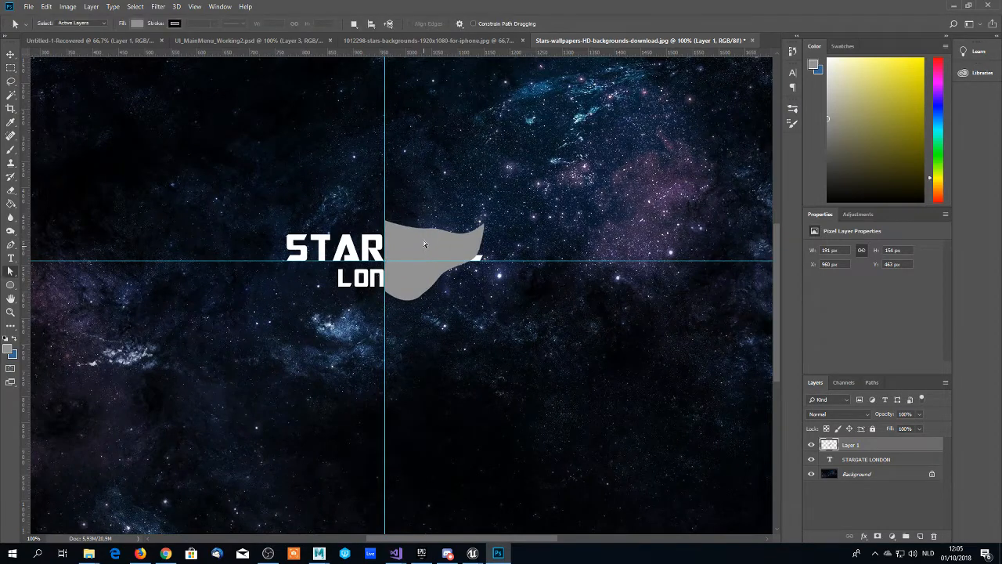
- Duplicate Layer 1 as "Layer 1 copy" and flip the duplicate horizontally
{"action": "right_click", "coordinate": [855, 445]}
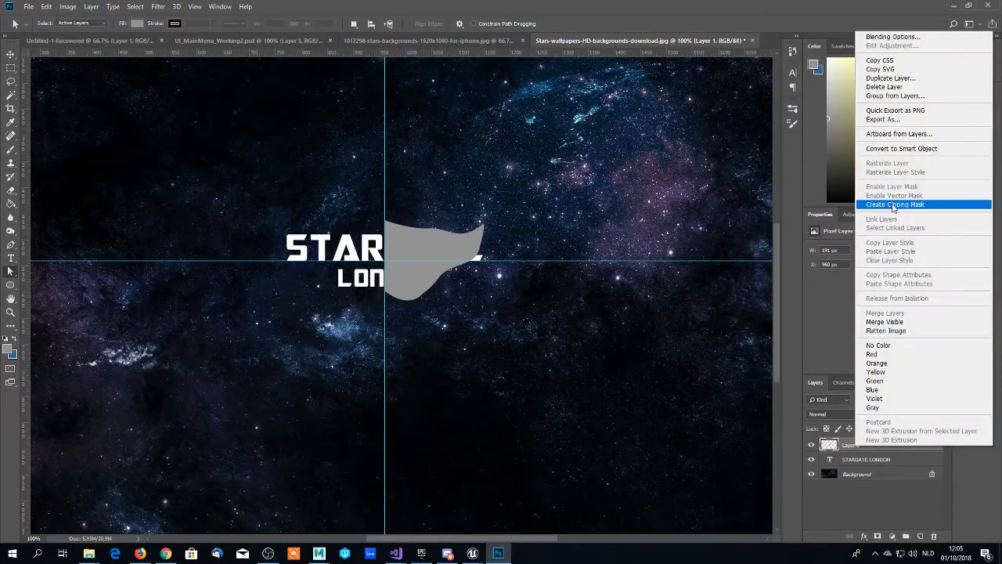
{"action": "left_click", "coordinate": [885, 78]}
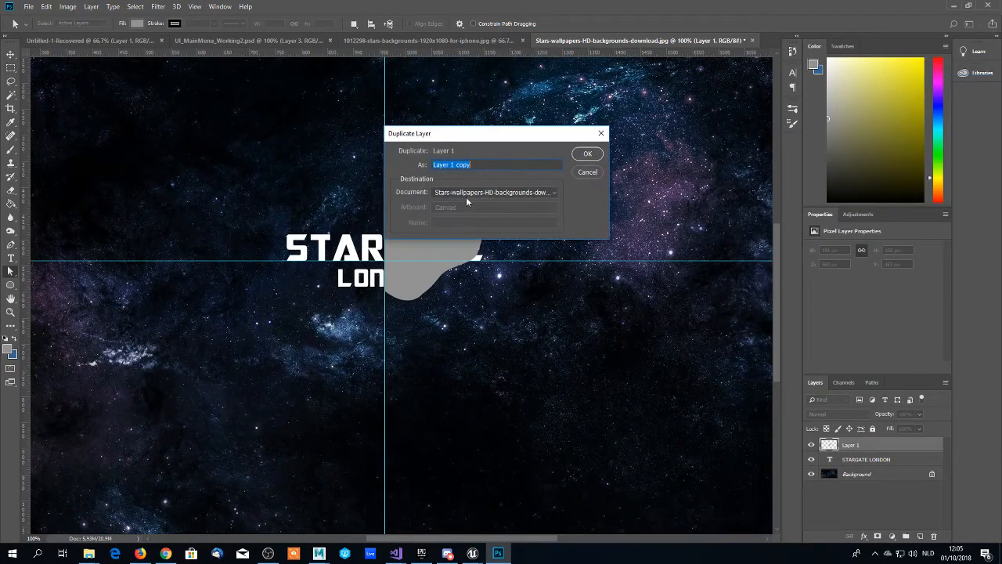
{"action": "left_click", "coordinate": [588, 153]}
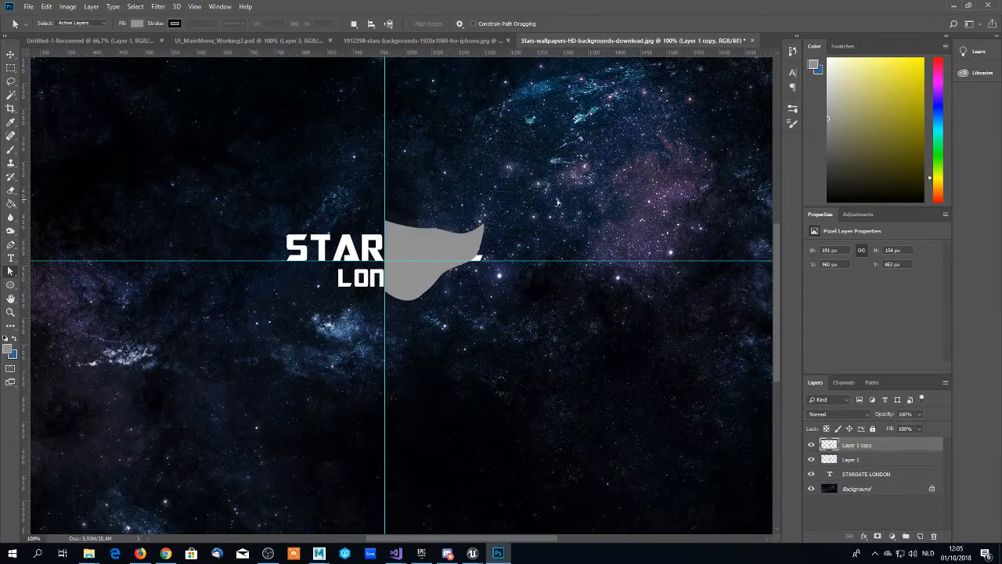
{"action": "key", "text": "ctrl+t"}
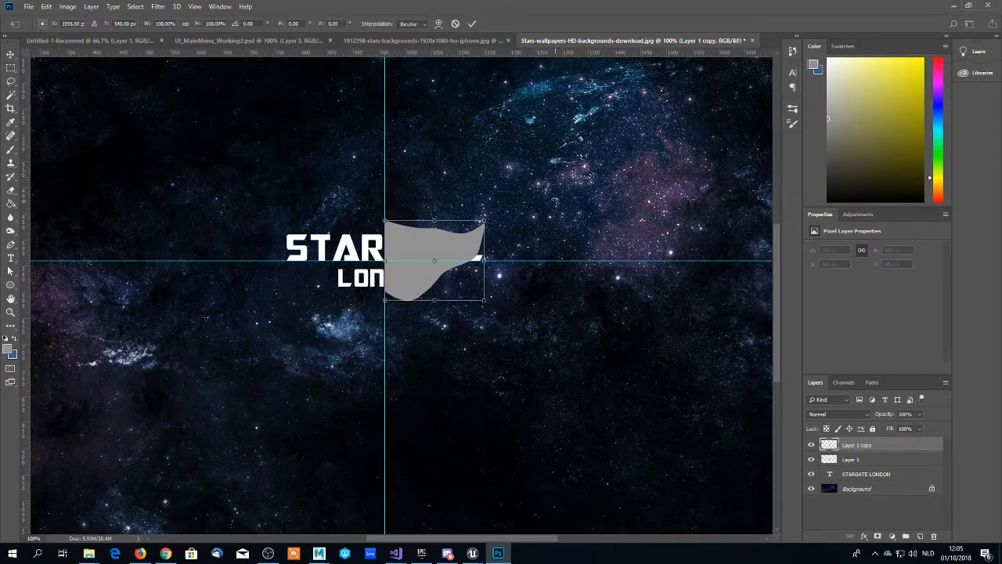
{"action": "right_click", "coordinate": [456, 247]}
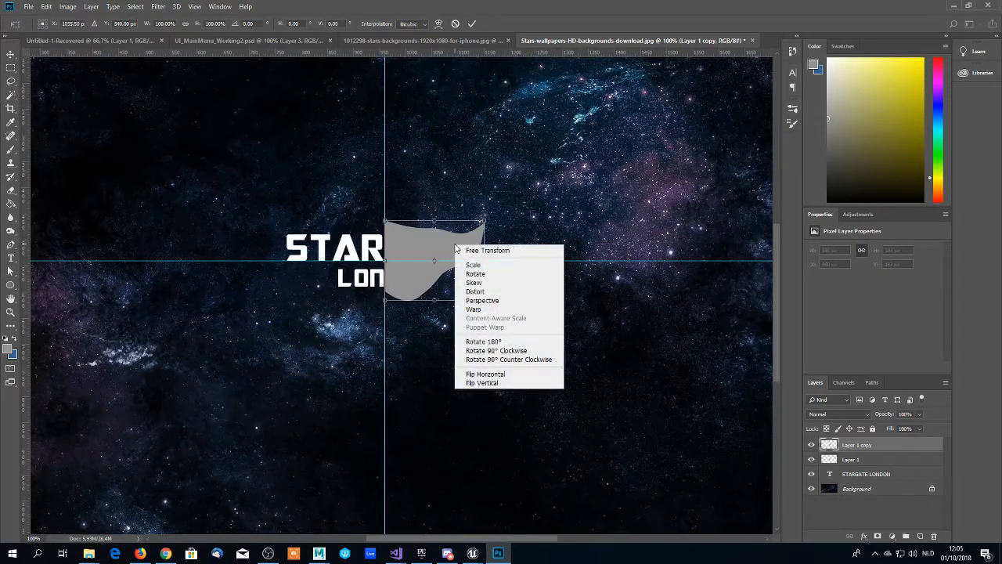
{"action": "left_click", "coordinate": [483, 375]}
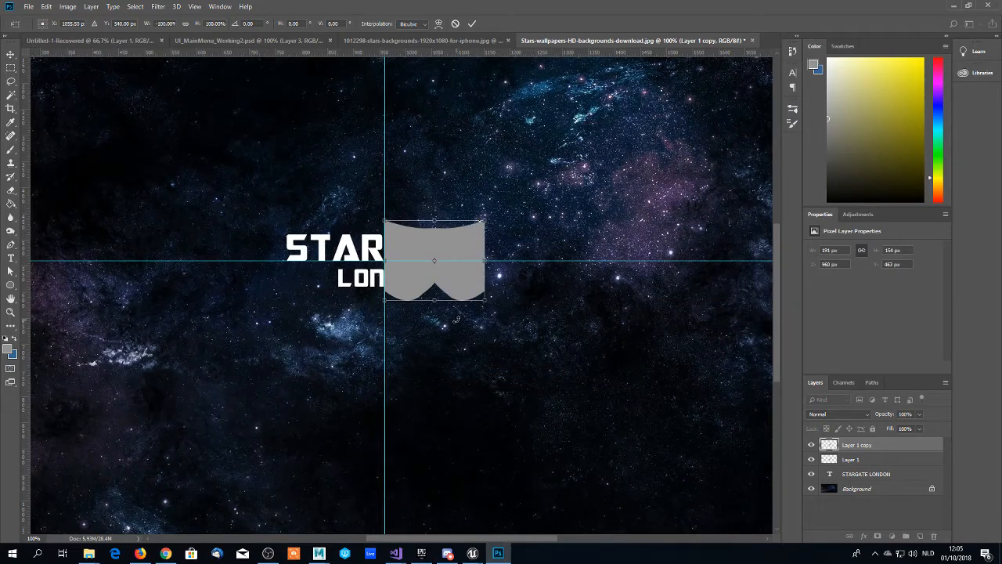
{"action": "key", "text": "Return"}
- Move the flipped copy to the left of the vertical guide until the two halves meet without a gap, checking the seam with guides hidden
{"action": "key", "text": "v"}
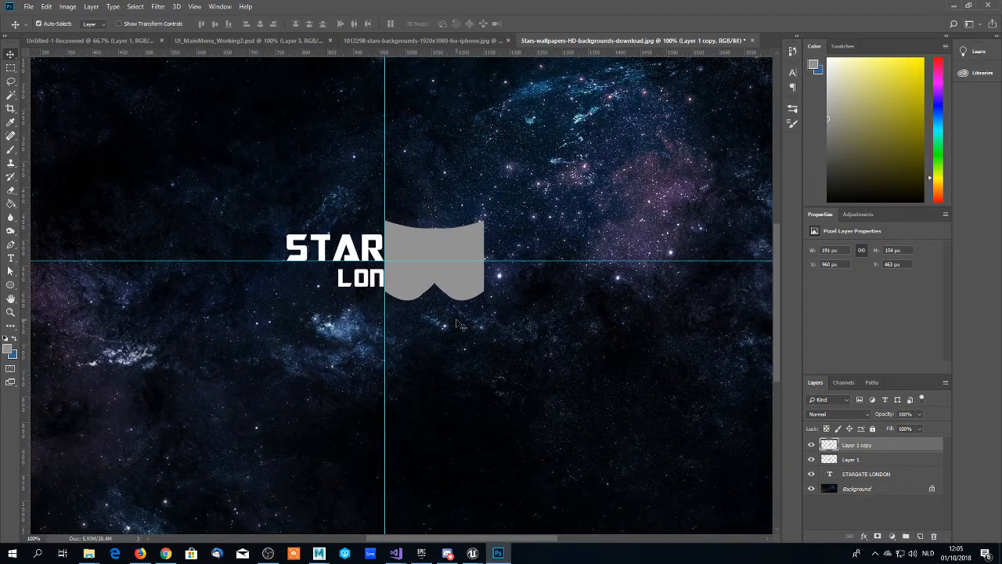
{"action": "key", "text": "shift+Left"}
{"action": "key", "text": "shift+Left"}
{"action": "key", "text": "shift+Left"}
{"action": "key", "text": "shift+Left"}
{"action": "key", "text": "shift+Left"}
{"action": "key", "text": "shift+Left"}
{"action": "key", "text": "shift+Left"}
{"action": "key", "text": "shift+Left"}
{"action": "key", "text": "shift+Left"}
{"action": "key", "text": "shift+Left"}
{"action": "key", "text": "shift+Left"}
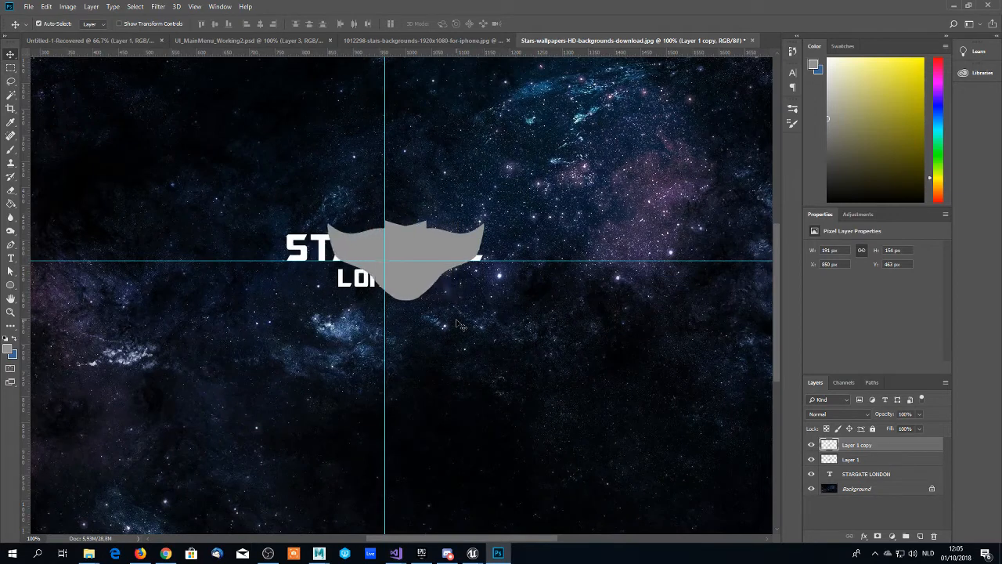
{"action": "key", "text": "shift+Left"}
{"action": "key", "text": "shift+Left"}
{"action": "key", "text": "shift+Left"}
{"action": "key", "text": "shift+Left"}
{"action": "key", "text": "shift+Left"}
{"action": "key", "text": "shift+Left"}
{"action": "key", "text": "shift+Left"}
{"action": "key", "text": "shift+Left"}
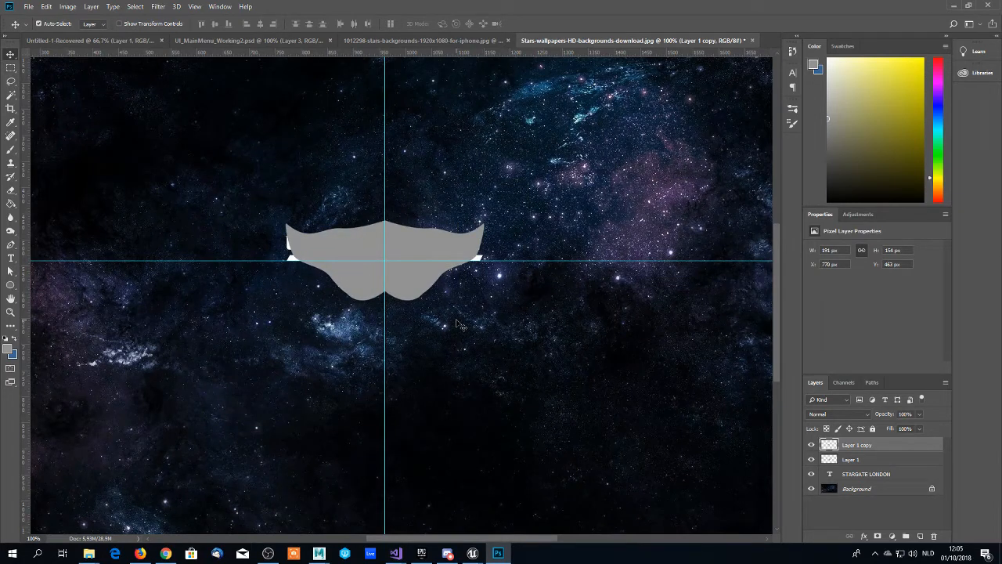
{"action": "key", "text": "Left"}
{"action": "key", "text": "Right"}
{"action": "key", "text": "ctrl+h"}
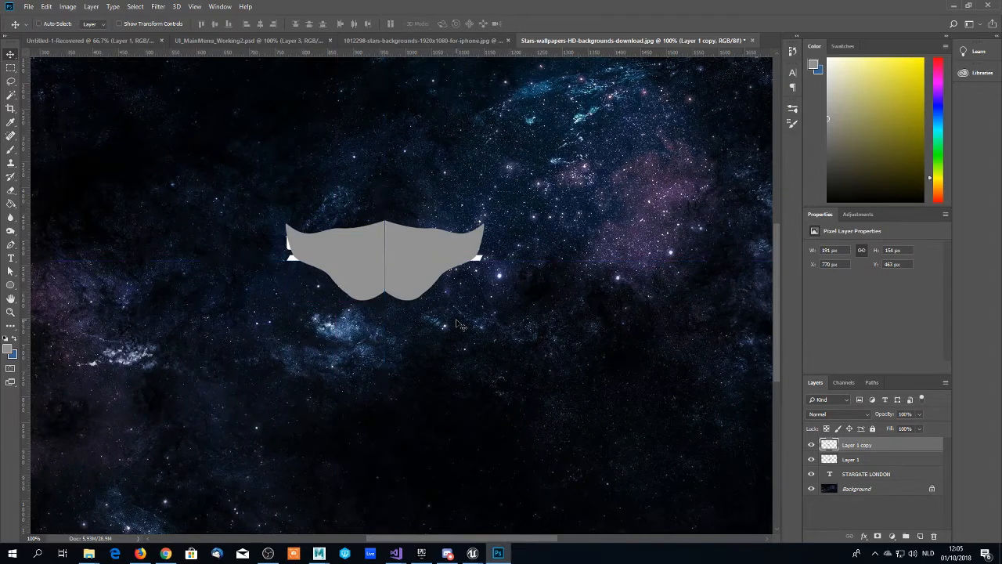
{"action": "key", "text": "Right"}
{"action": "key", "text": "ctrl"}
{"action": "key", "text": "ctrl+h"}
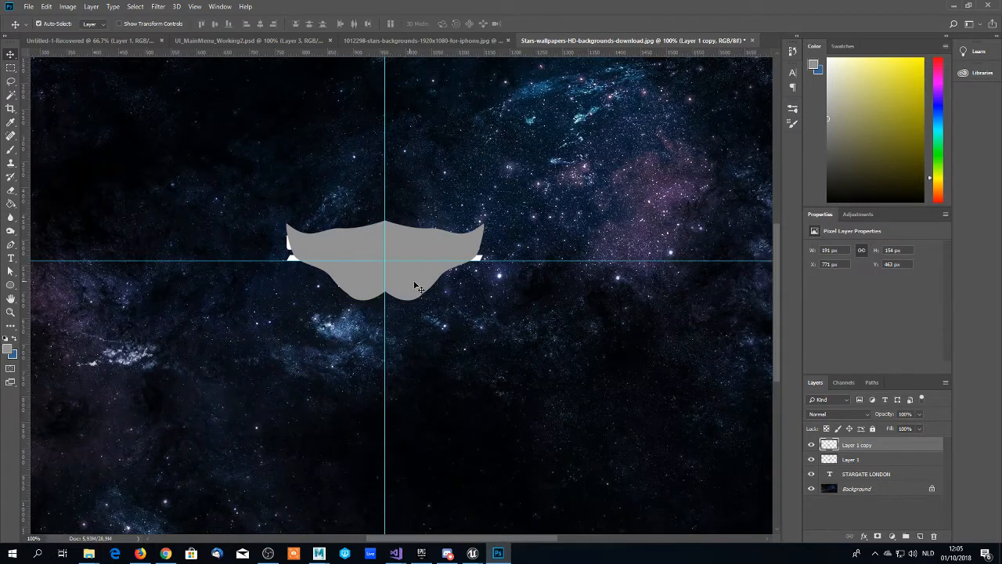
- Merge the two half-shape layers and place the merged emblem layer beneath the STARGATE LONDON text layer
{"action": "left_click", "coordinate": [855, 461], "text": "ctrl"}
{"action": "right_click", "coordinate": [852, 446]}
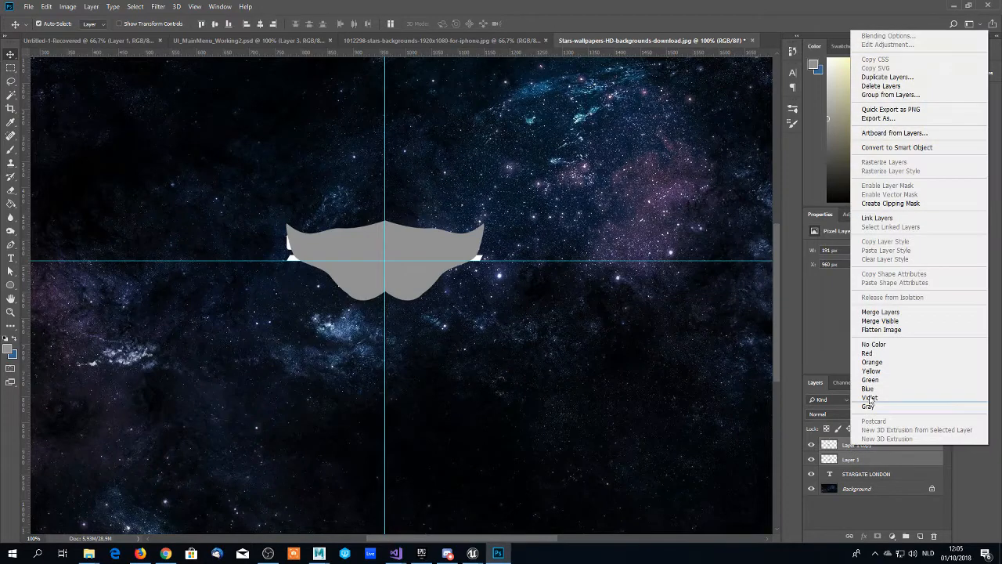
{"action": "left_click", "coordinate": [882, 312]}
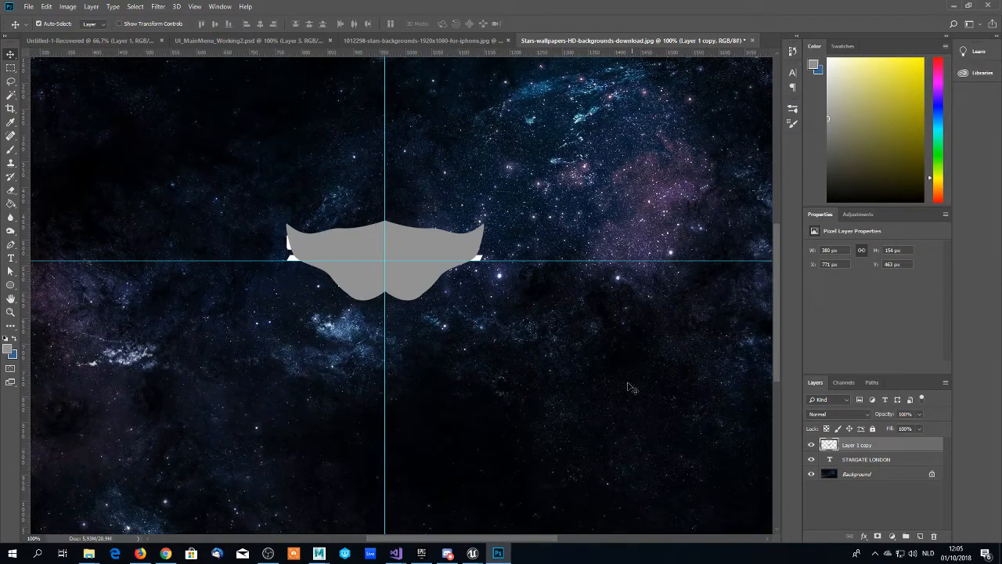
{"action": "scroll", "coordinate": [474, 329], "scroll_direction": "down", "scroll_amount": 1}
{"action": "scroll", "coordinate": [434, 299], "scroll_direction": "down", "scroll_amount": 1}
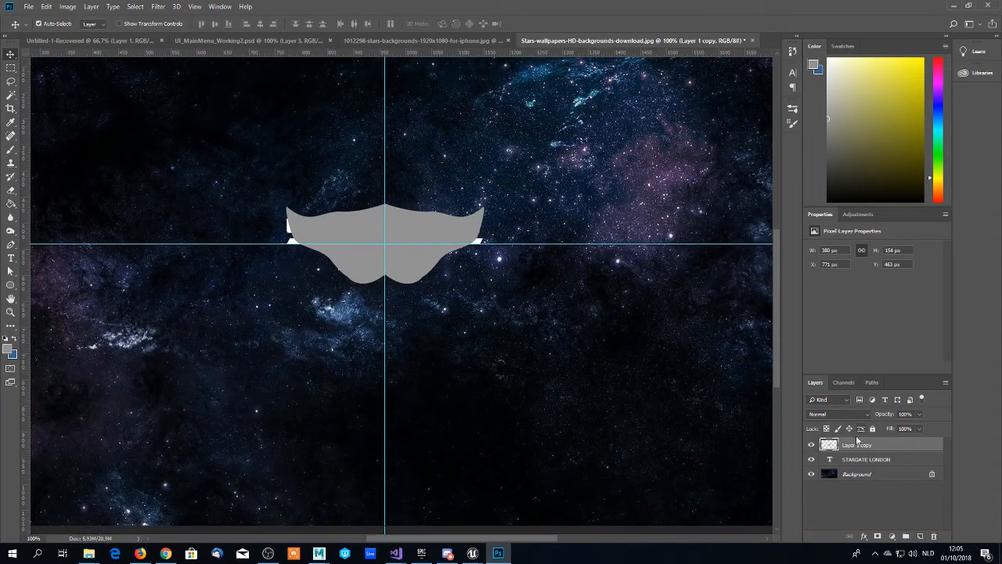
{"action": "left_click_drag", "start_coordinate": [854, 445], "coordinate": [854, 462]}
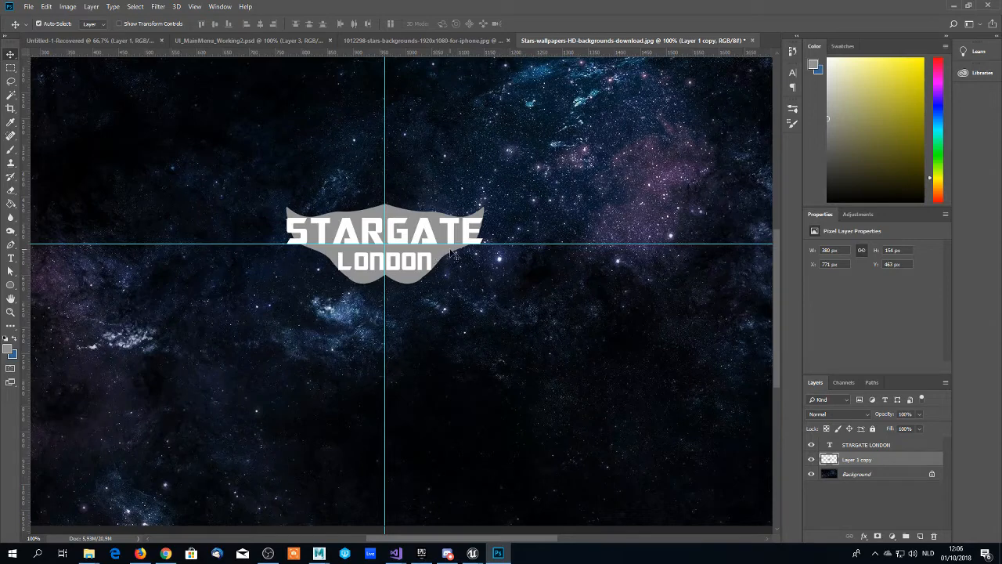
- Scale the merged emblem on Layer 1 copy to about 334 × 135 px and centre it on the guide crossing behind the text
{"action": "scroll", "coordinate": [456, 255], "scroll_direction": "down", "scroll_amount": 1}
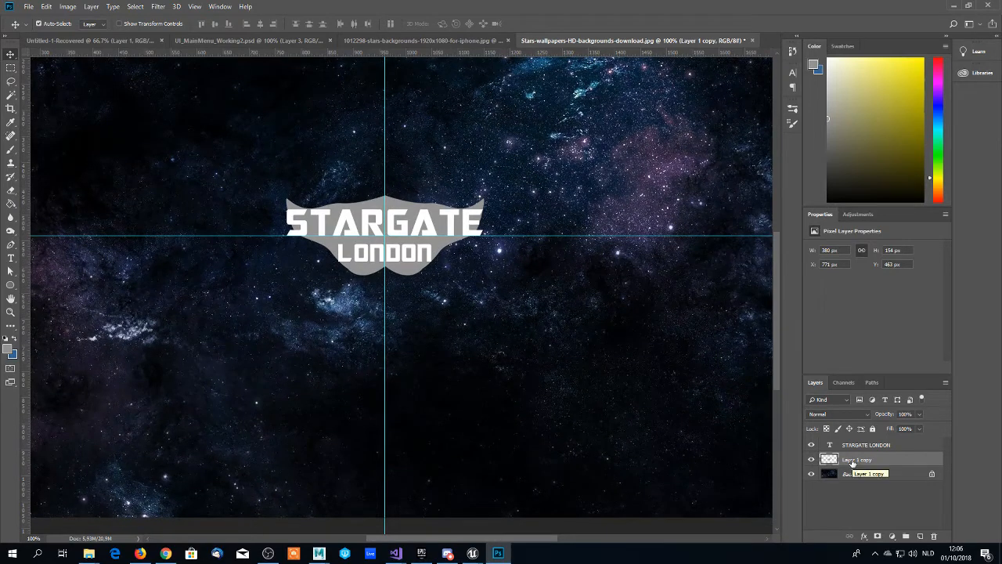
{"action": "key", "text": "ctrl+t"}
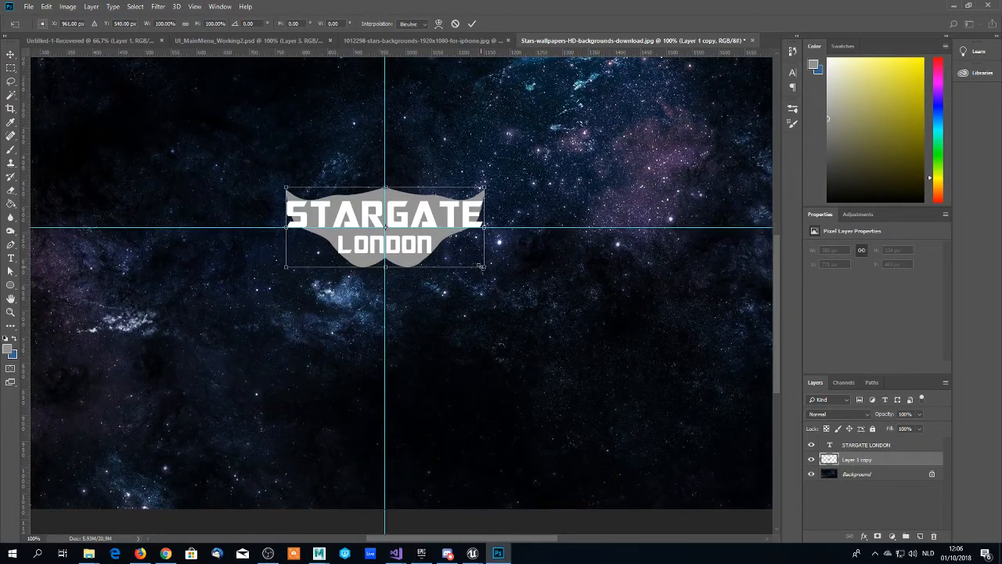
{"action": "left_click_drag", "start_coordinate": [485, 267], "coordinate": [499, 273]}
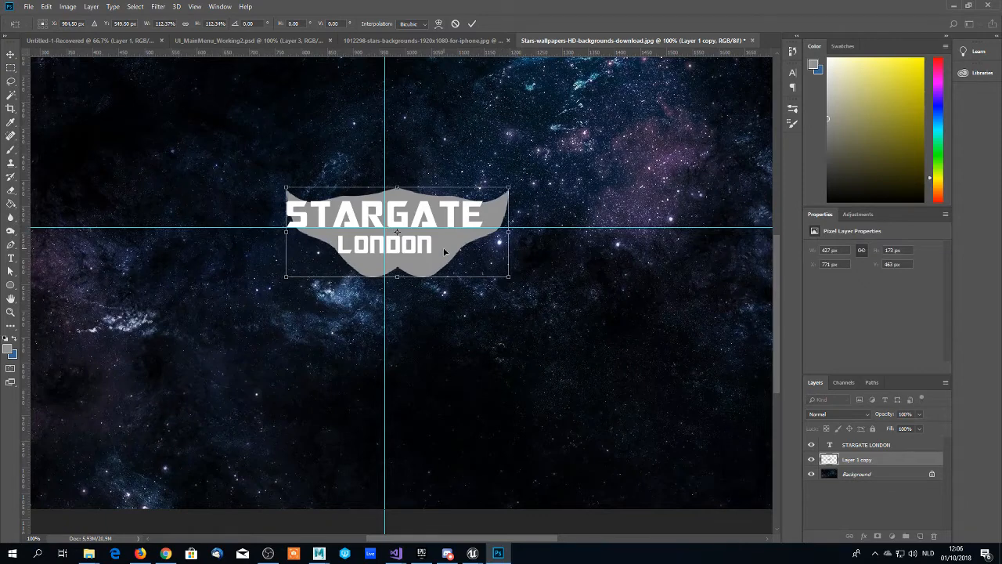
{"action": "left_click_drag", "start_coordinate": [444, 252], "coordinate": [431, 248]}
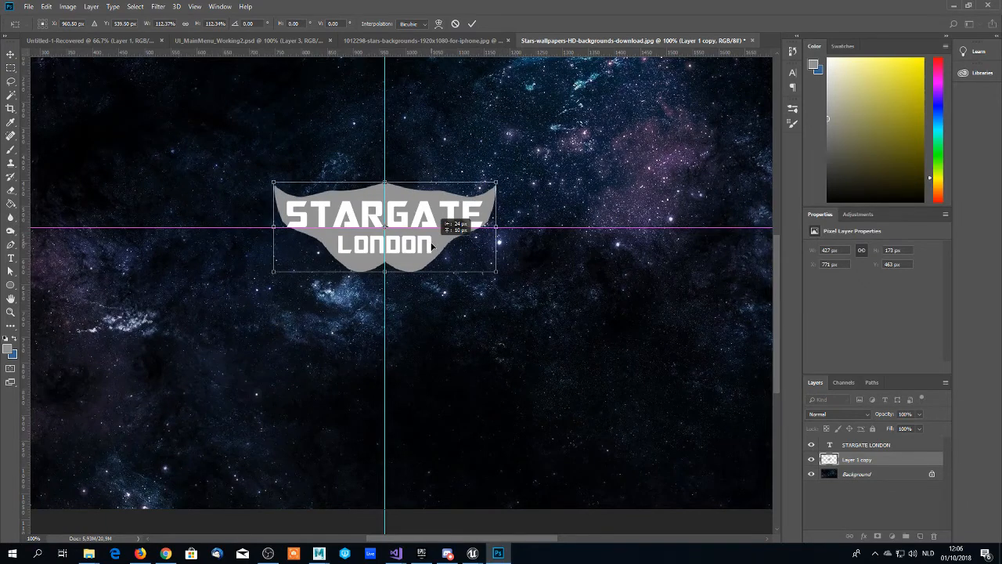
{"action": "left_click_drag", "start_coordinate": [496, 182], "coordinate": [447, 203]}
{"action": "left_click_drag", "start_coordinate": [330, 245], "coordinate": [352, 236]}
{"action": "key", "text": "Return"}
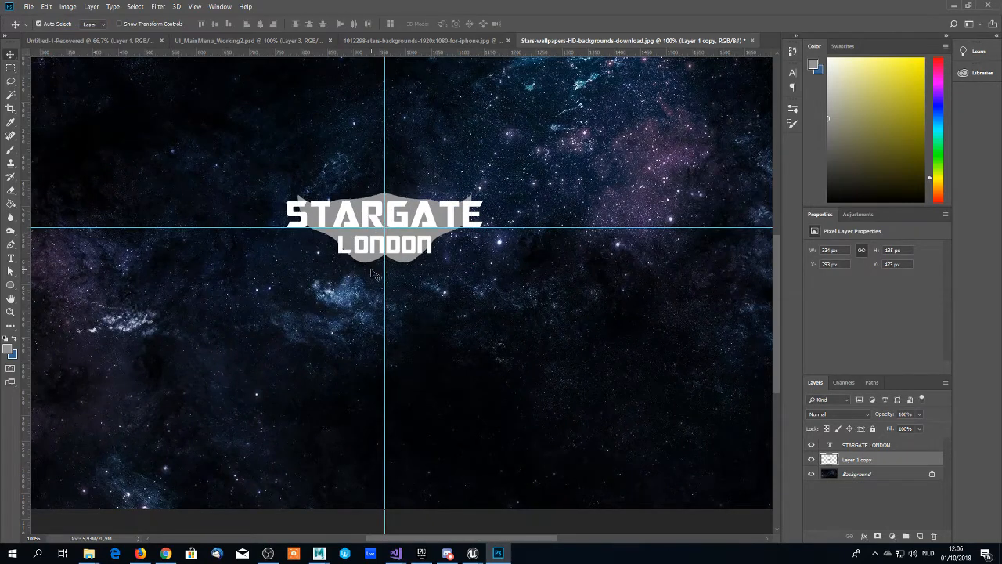
{"action": "scroll", "coordinate": [372, 274], "scroll_direction": "down", "scroll_amount": 1}
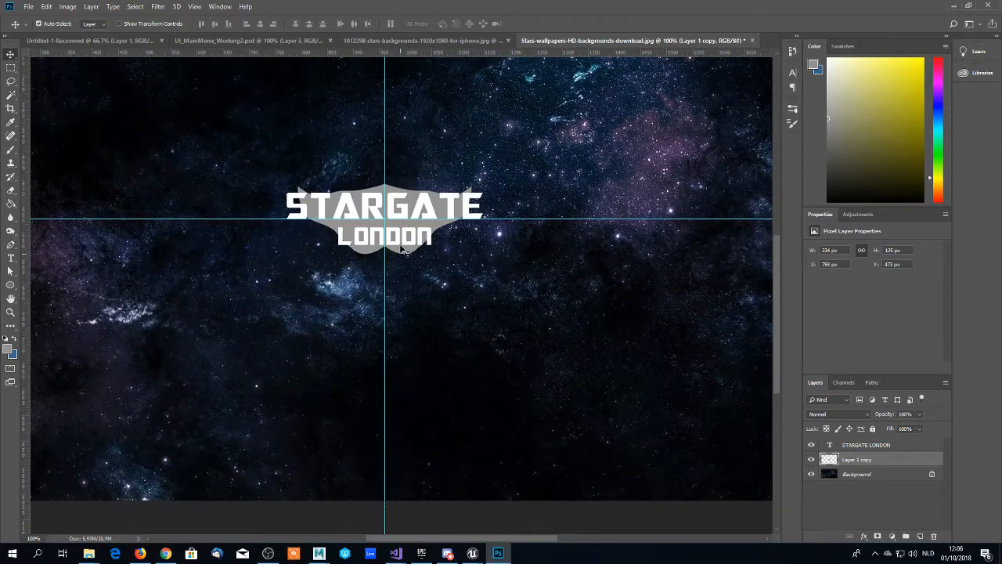
{"action": "scroll", "coordinate": [404, 251], "scroll_direction": "up", "scroll_amount": 3}
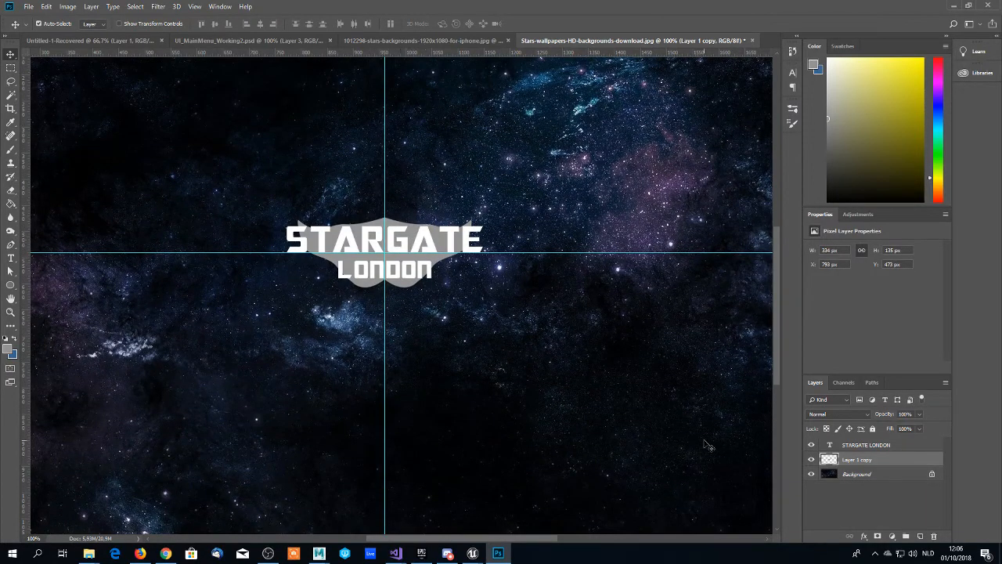
- Hide the STARGATE LONDON text layer and enable Bevel & Emboss on Layer 1 copy, showing its settings
{"action": "left_click", "coordinate": [812, 445]}
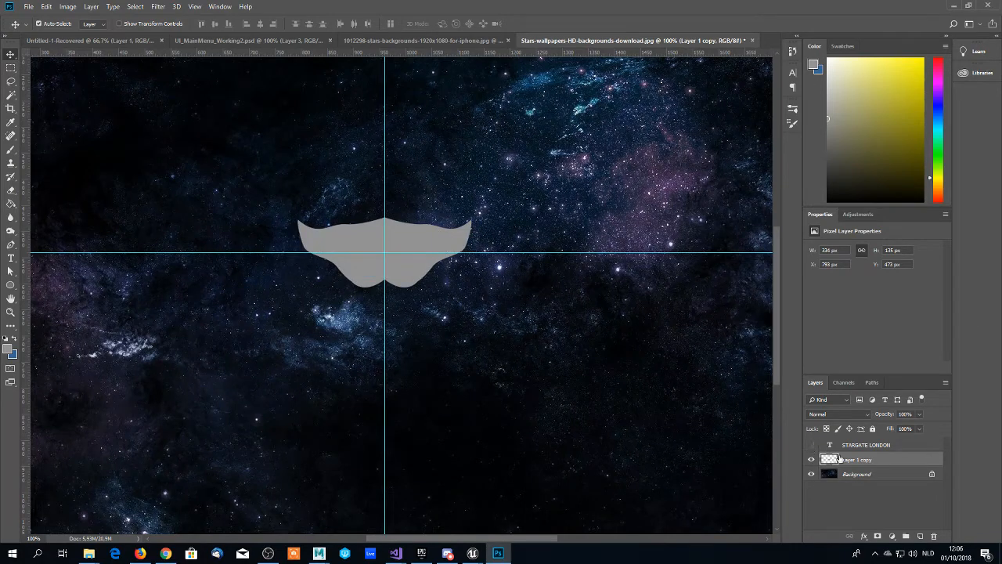
{"action": "left_click", "coordinate": [847, 449]}
{"action": "left_click", "coordinate": [846, 463]}
{"action": "right_click", "coordinate": [852, 463]}
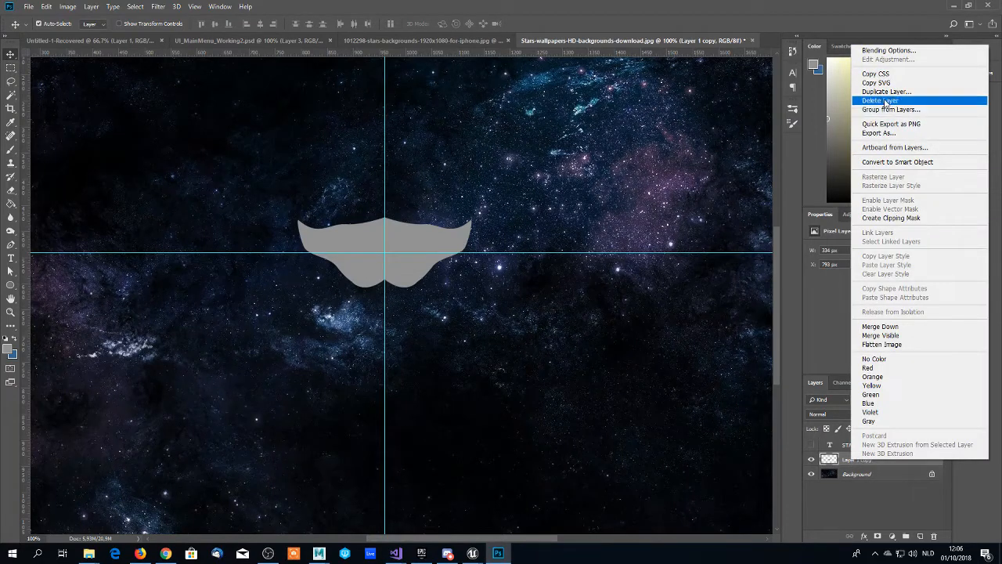
{"action": "left_click", "coordinate": [883, 52]}
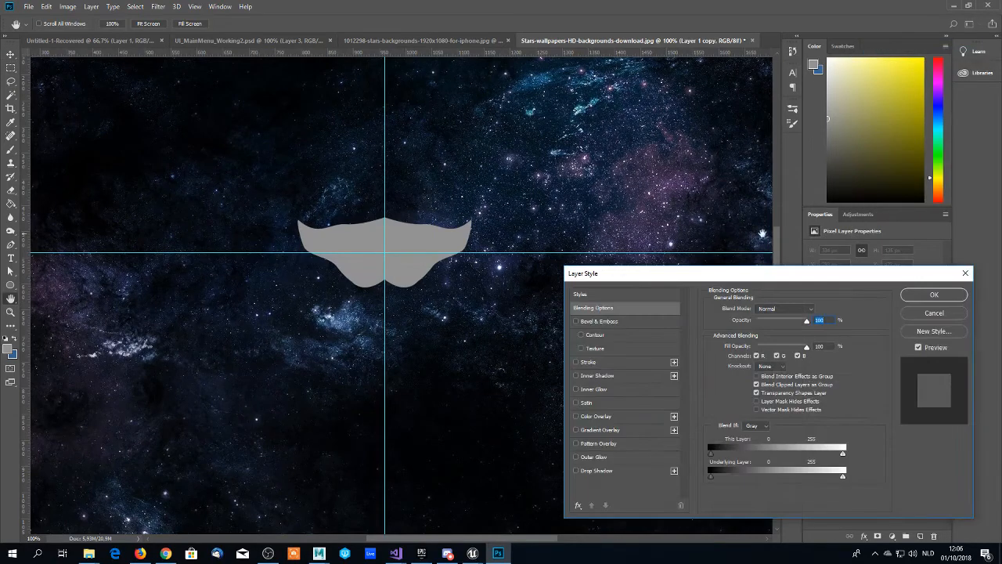
{"action": "left_click", "coordinate": [576, 322]}
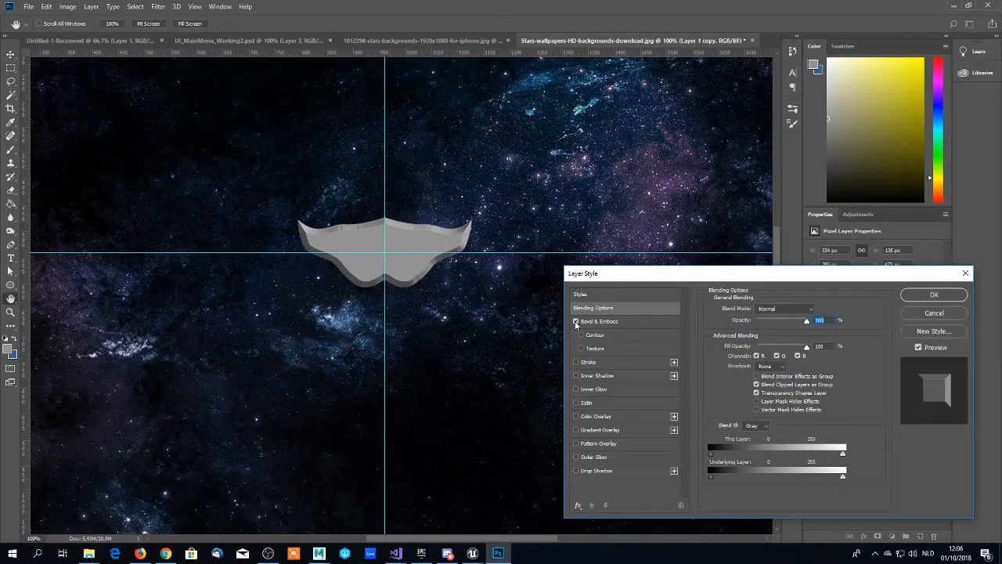
{"action": "left_click", "coordinate": [604, 323]}
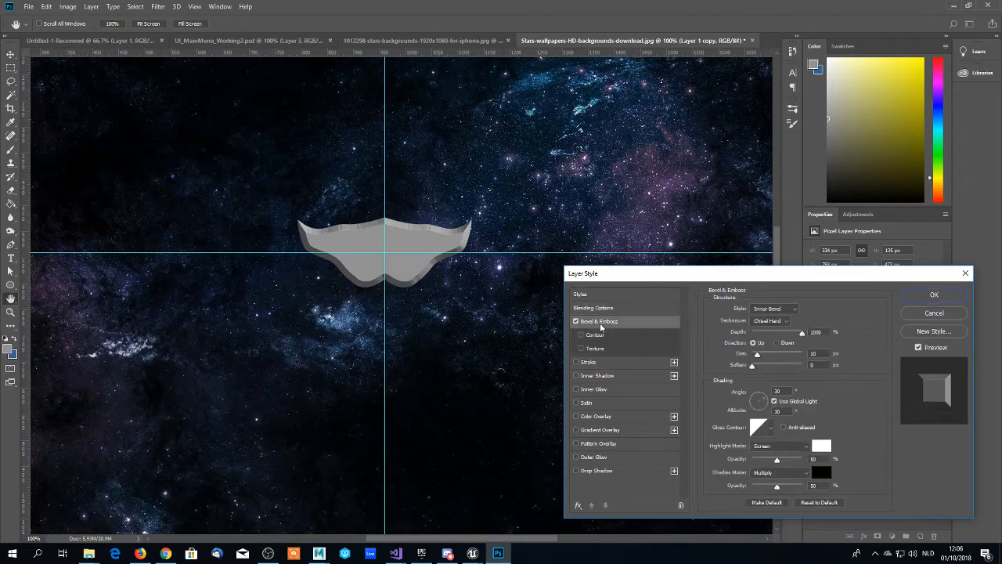
- Set the emblem bevel's depth to about 281% and its size to 7 px
{"action": "left_click_drag", "start_coordinate": [802, 333], "coordinate": [754, 357]}
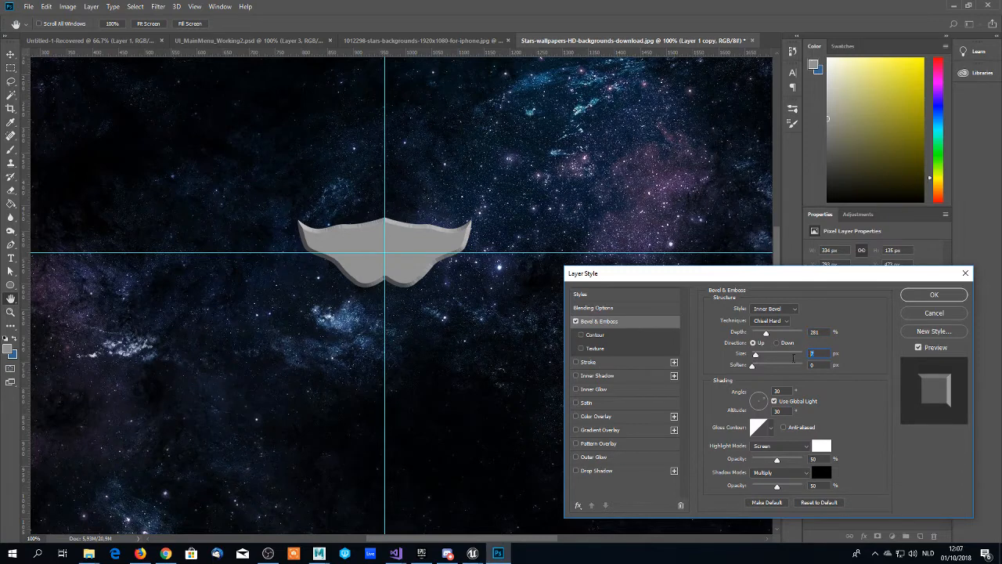
{"action": "key", "text": "Down"}
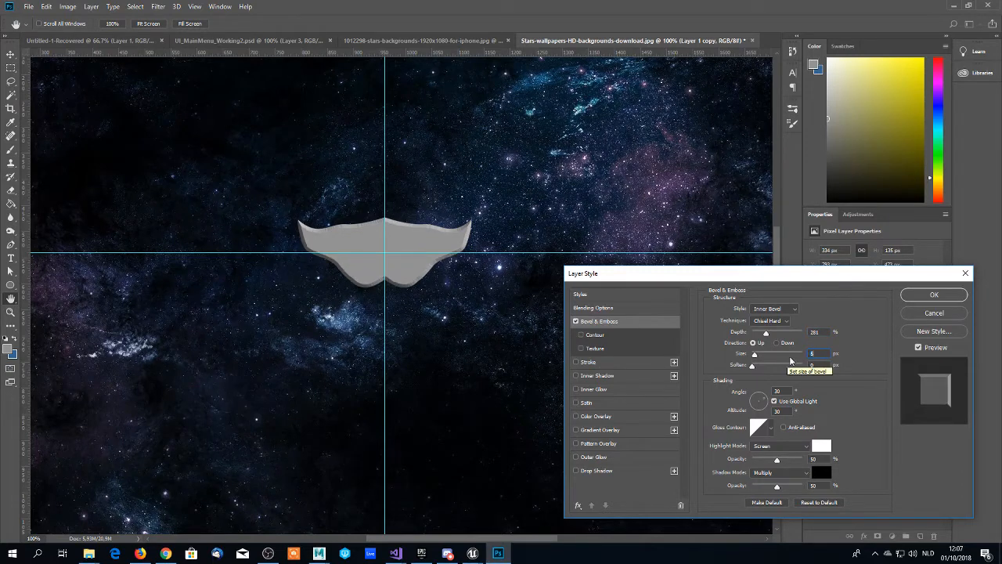
{"action": "key", "text": "Down"}
{"action": "key", "text": "Up"}
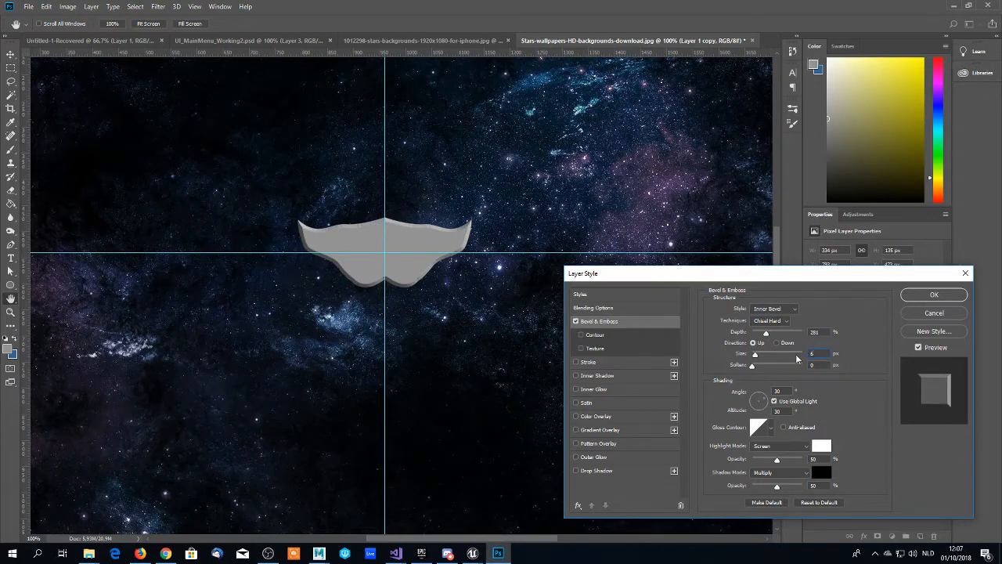
{"action": "key", "text": "Up"}
- Try the gloss contour presets of the first row on the emblem's bevel, then return to the linear contour
{"action": "left_click", "coordinate": [771, 430]}
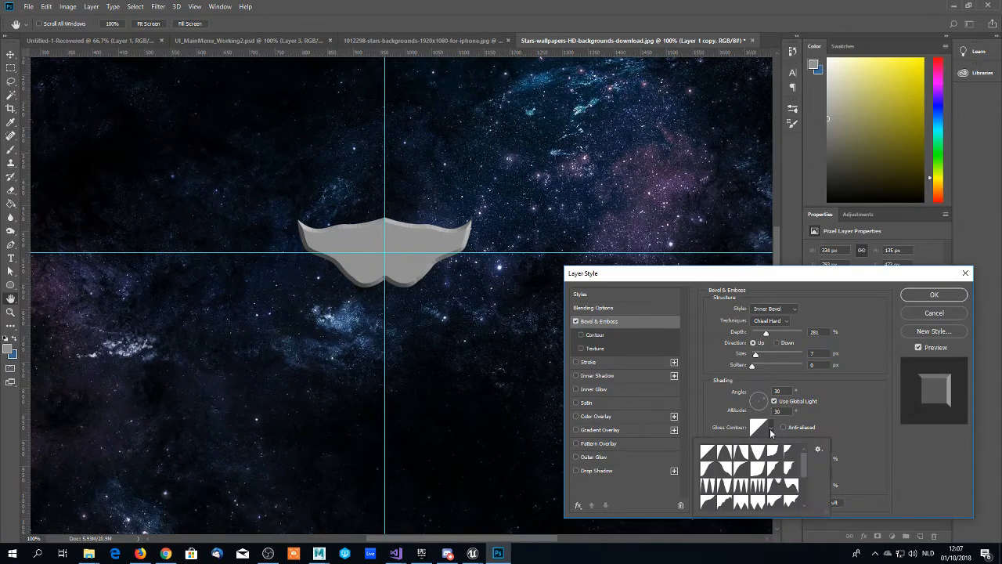
{"action": "left_click", "coordinate": [726, 454]}
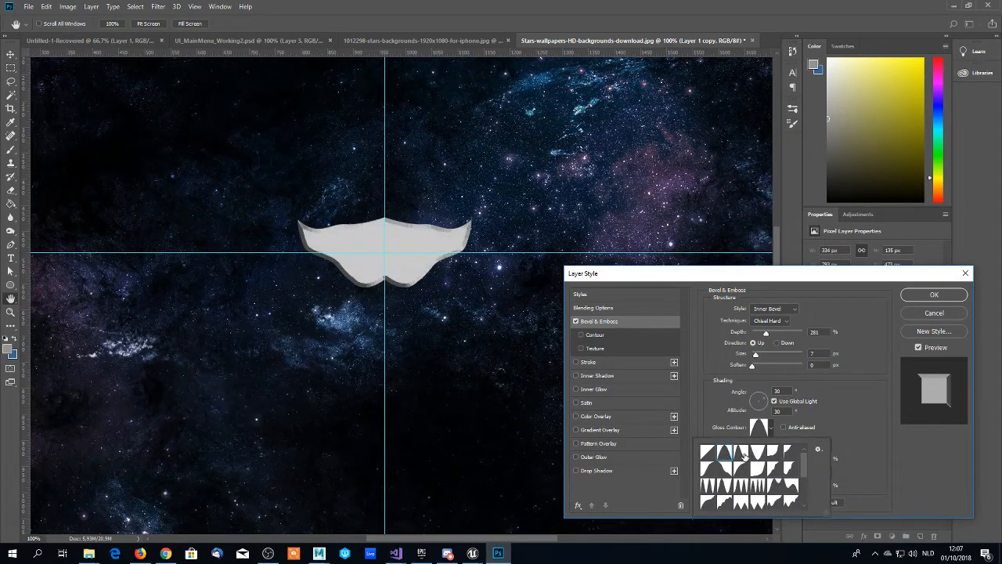
{"action": "left_click", "coordinate": [744, 456]}
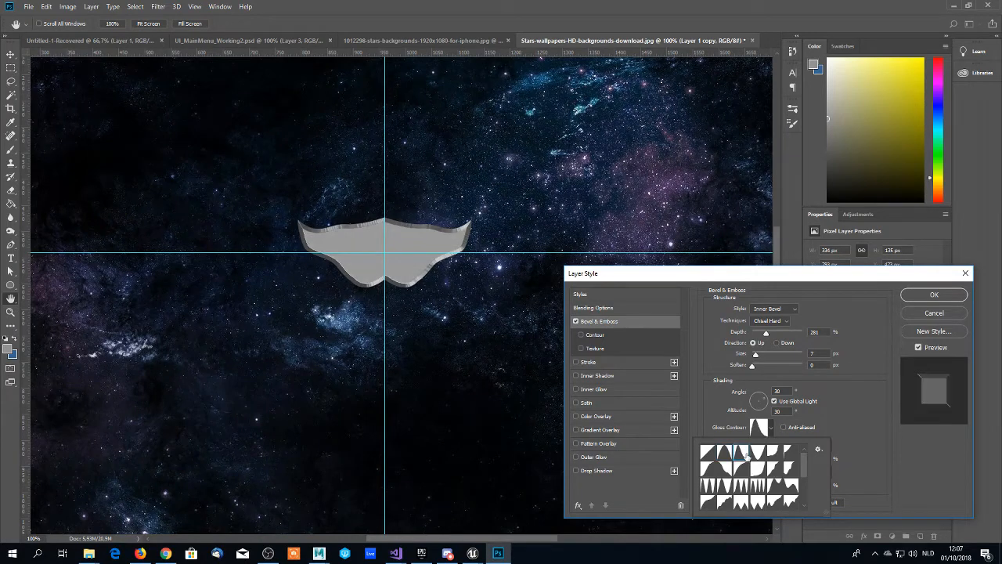
{"action": "left_click", "coordinate": [760, 458]}
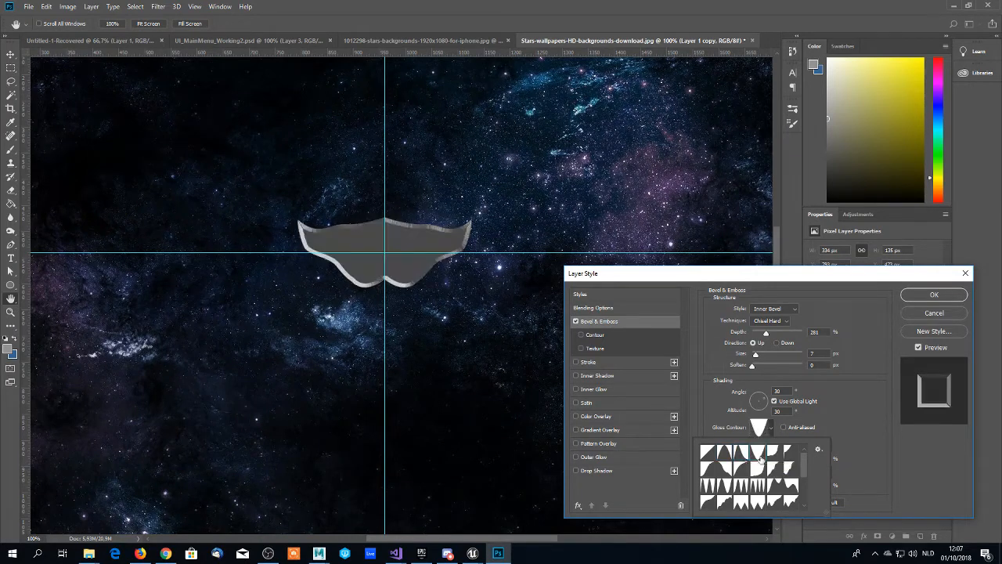
{"action": "left_click", "coordinate": [741, 457]}
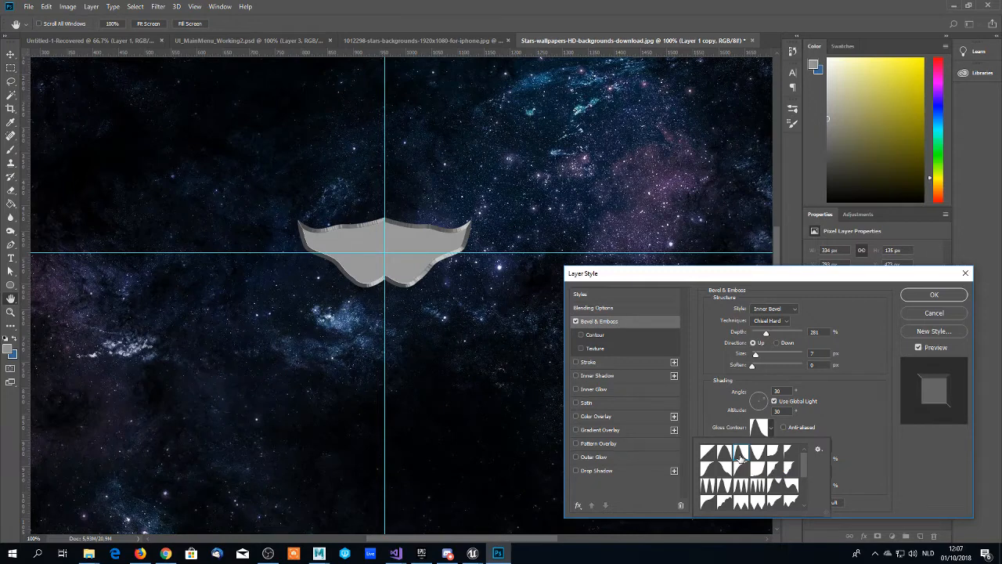
{"action": "scroll", "coordinate": [741, 459], "scroll_direction": "down", "scroll_amount": 1}
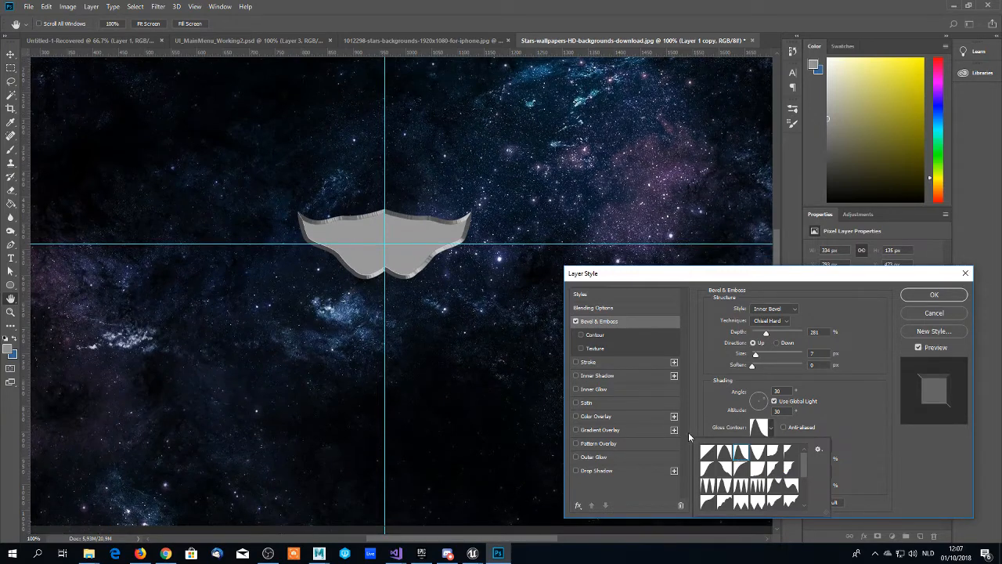
{"action": "left_click", "coordinate": [758, 455]}
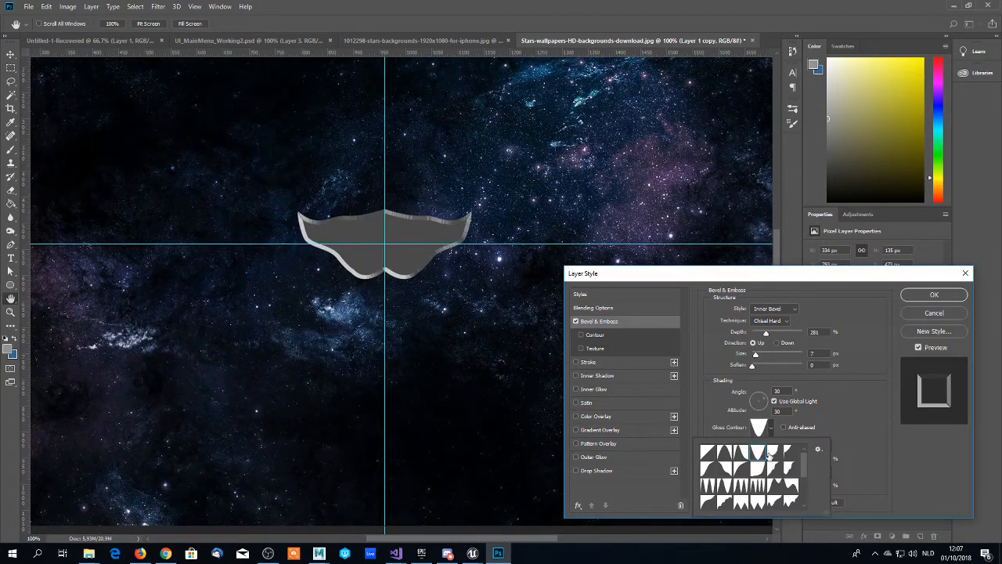
{"action": "left_click", "coordinate": [774, 453]}
{"action": "left_click", "coordinate": [791, 452]}
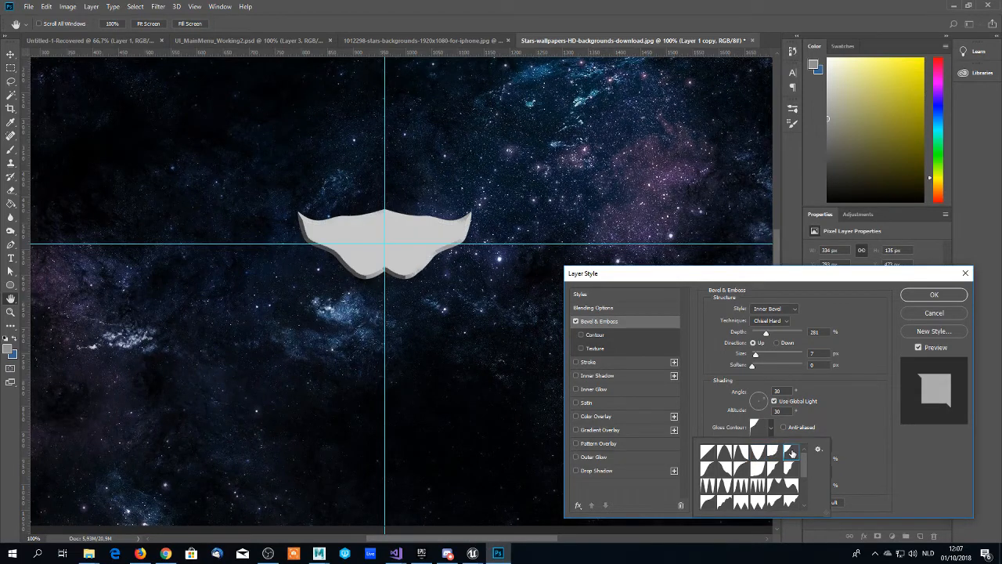
{"action": "left_click", "coordinate": [776, 457]}
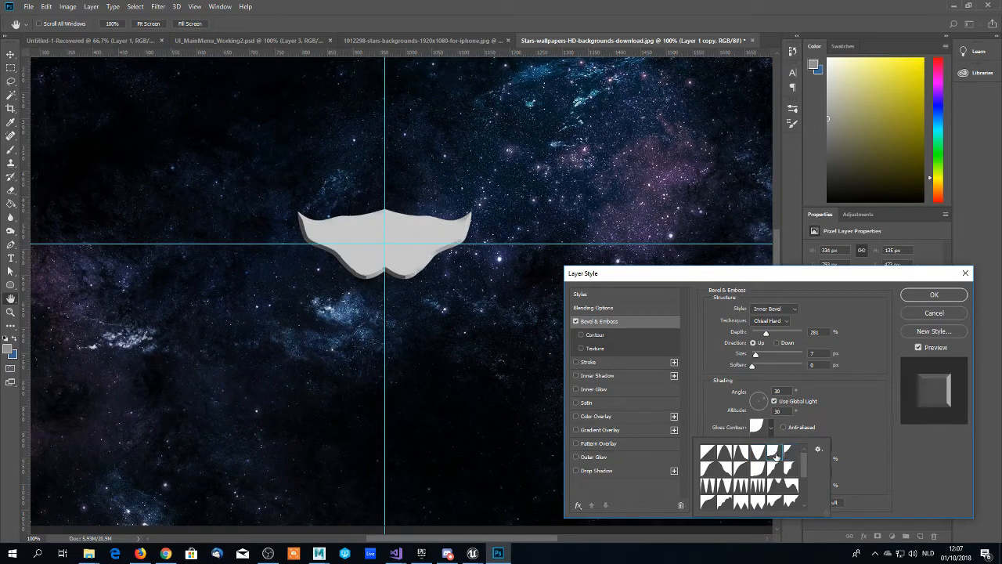
{"action": "left_click", "coordinate": [708, 453]}
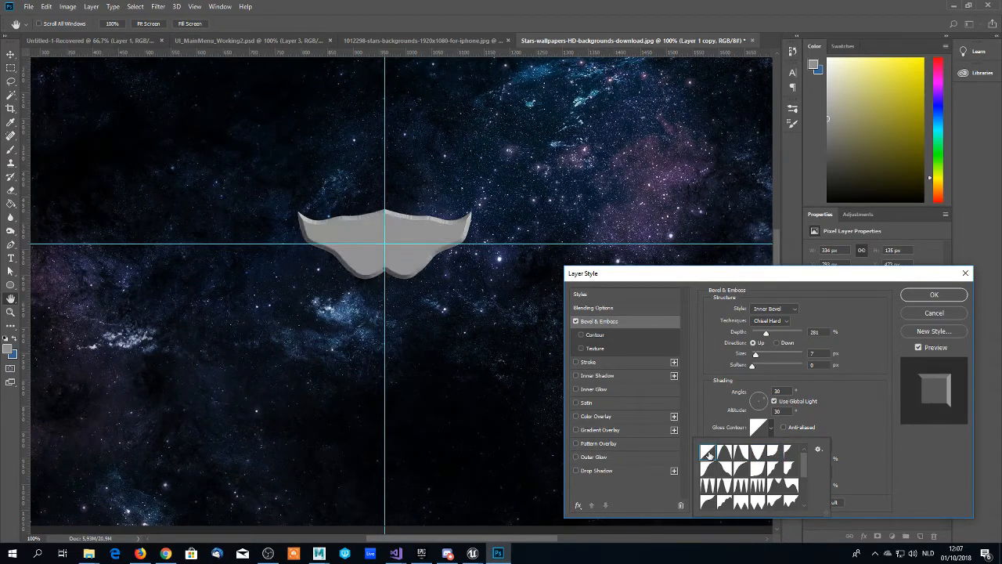
{"action": "left_click", "coordinate": [776, 452]}
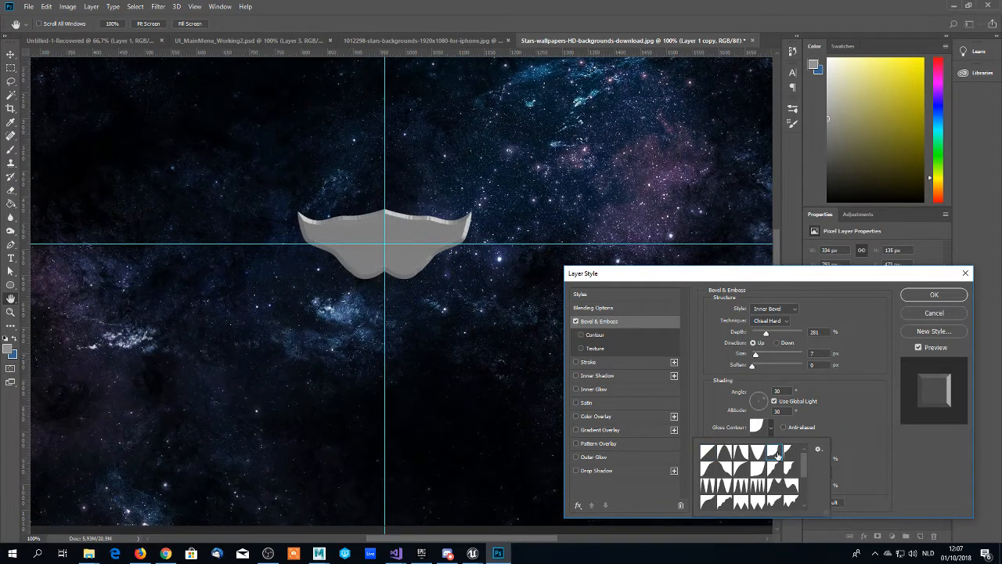
{"action": "left_click", "coordinate": [708, 454]}
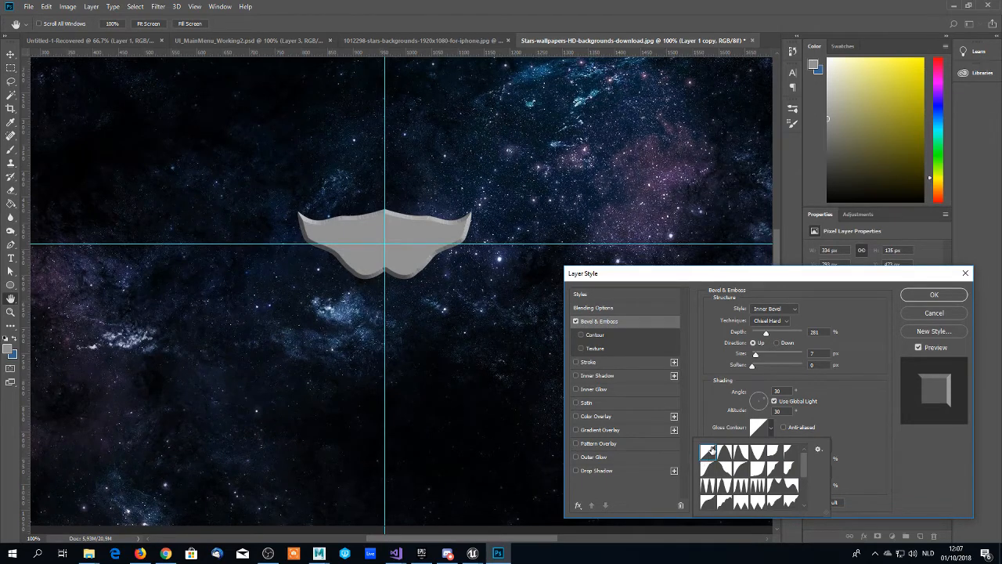
- Try the first five gloss contour presets of the second row on the emblem's bevel, then return to the linear contour
{"action": "left_click", "coordinate": [712, 469]}
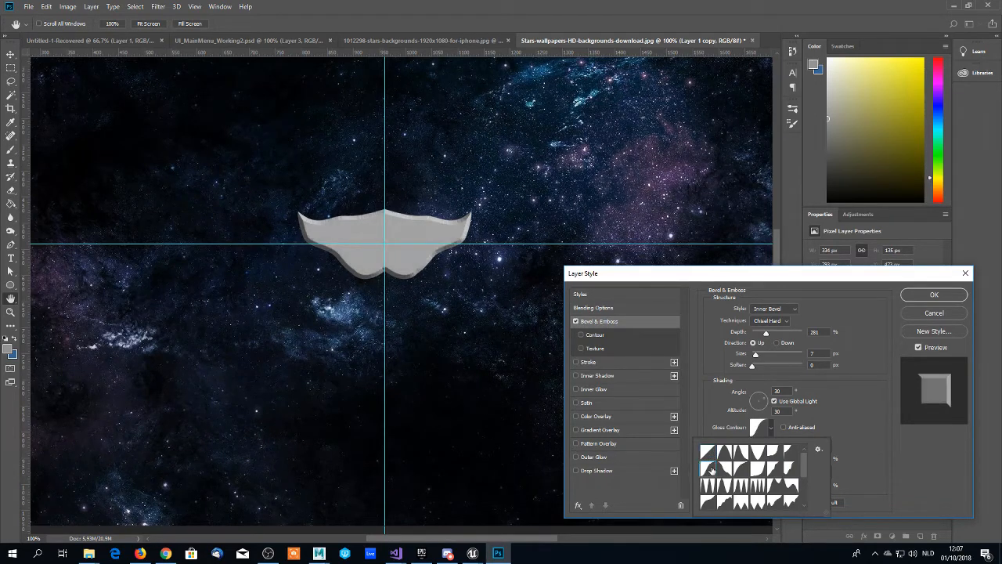
{"action": "left_click", "coordinate": [728, 473]}
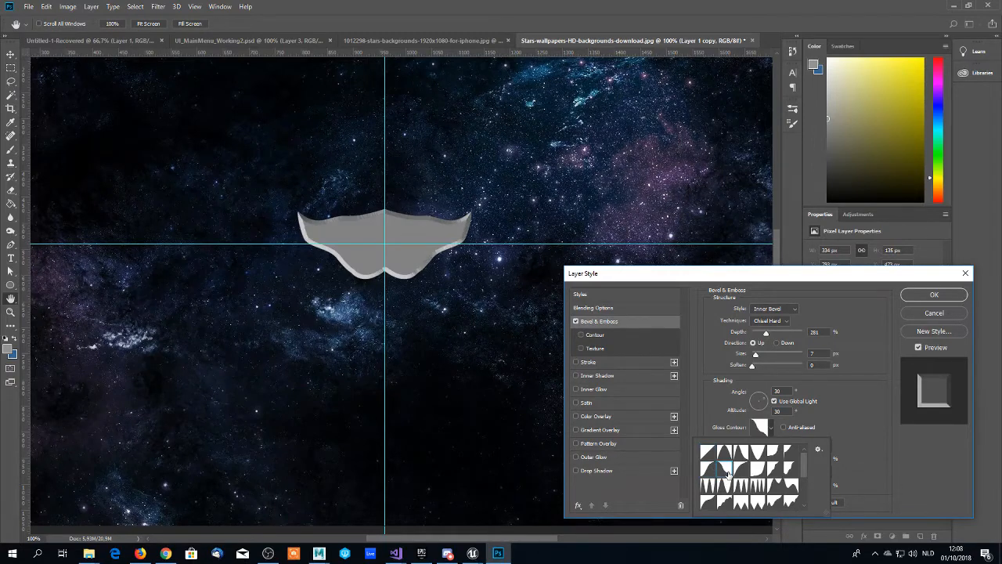
{"action": "left_click", "coordinate": [744, 472]}
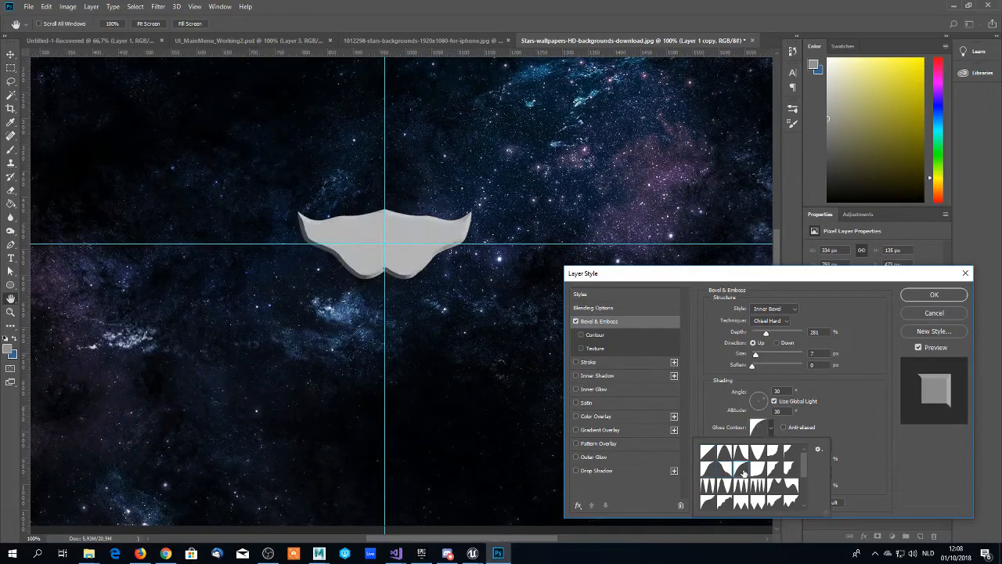
{"action": "left_click", "coordinate": [757, 469]}
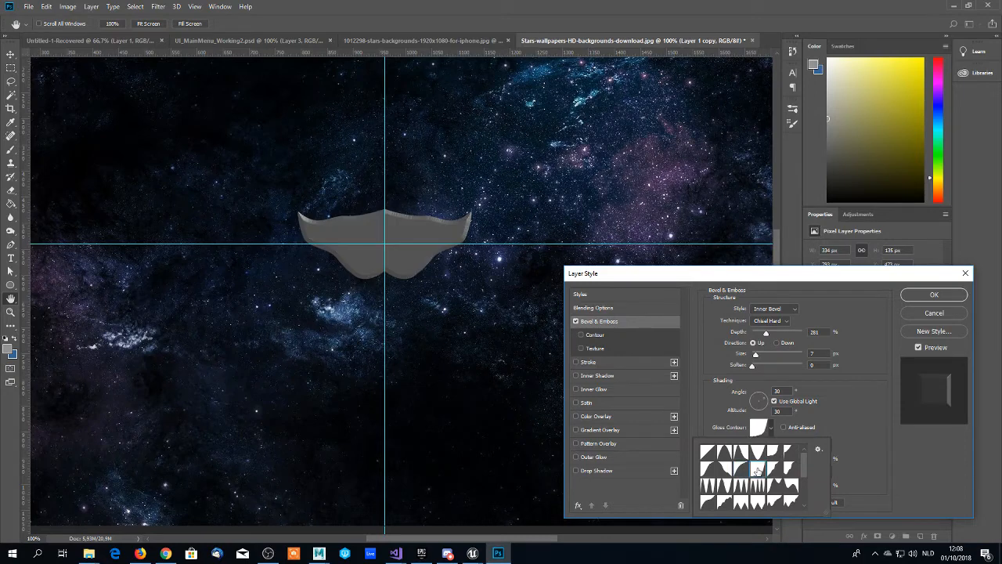
{"action": "left_click", "coordinate": [776, 469]}
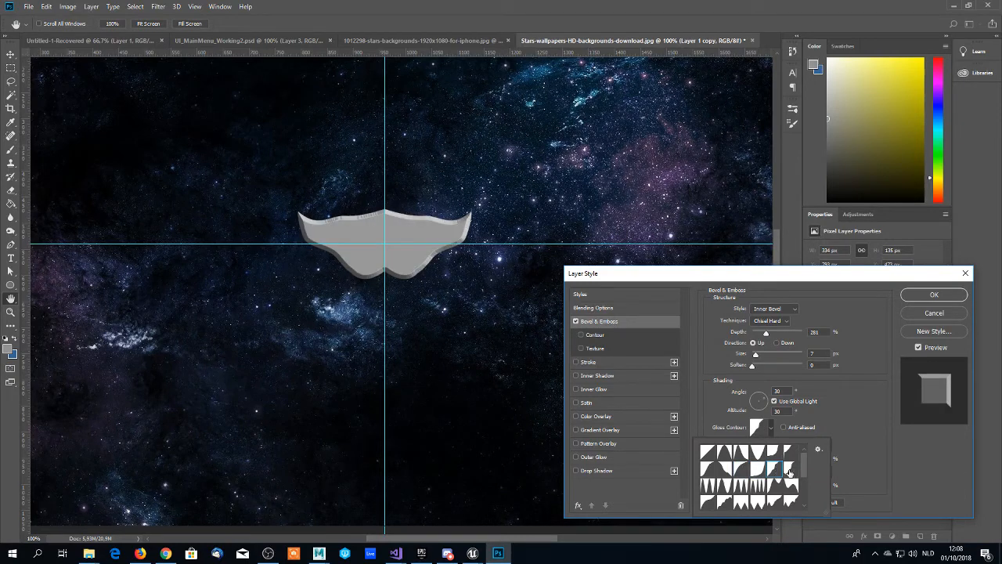
{"action": "left_click", "coordinate": [706, 453]}
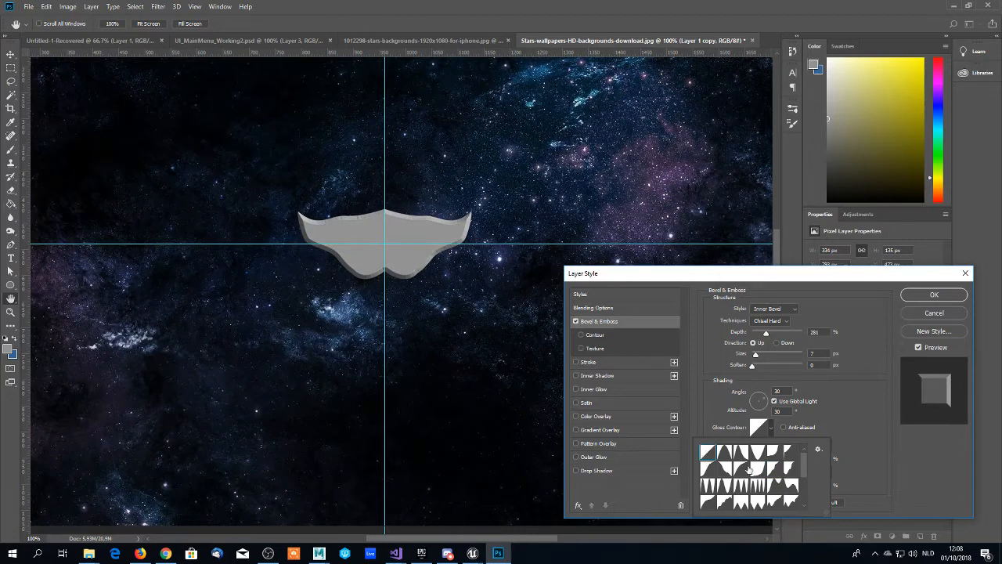
- Set the emblem bevel's gloss contour to the fifth preset of the second row and apply the layer style
{"action": "left_click", "coordinate": [774, 469]}
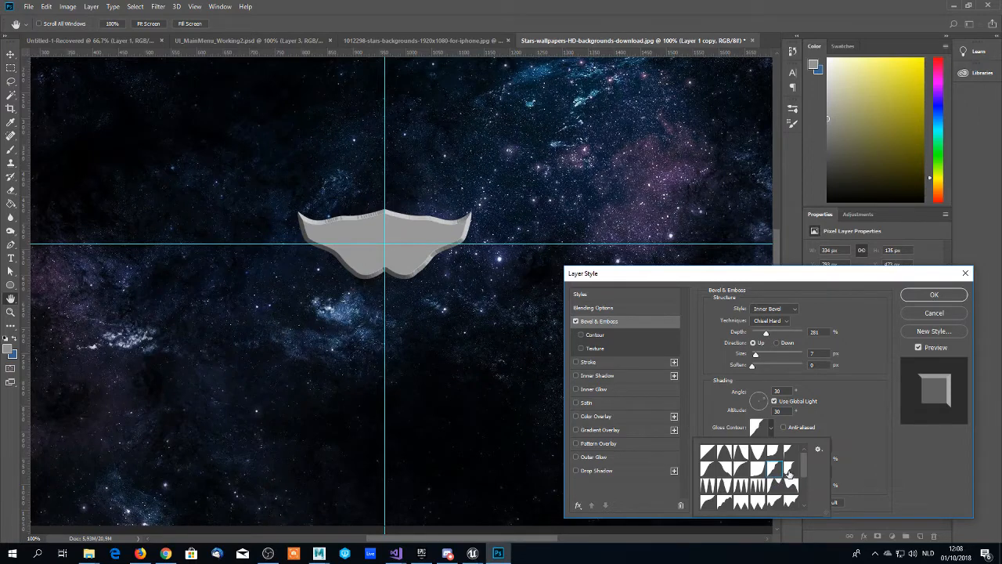
{"action": "left_click", "coordinate": [790, 470]}
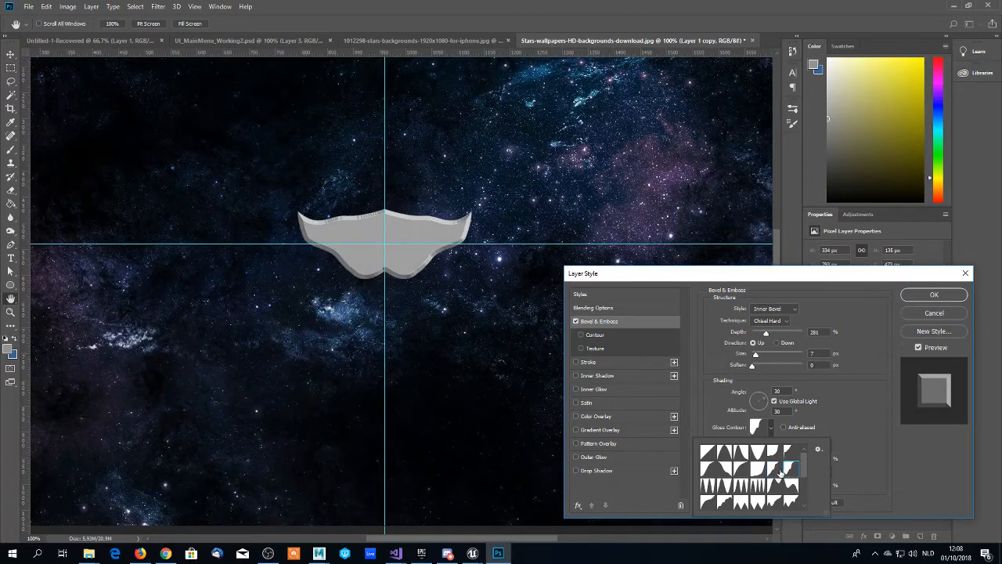
{"action": "left_click", "coordinate": [780, 472]}
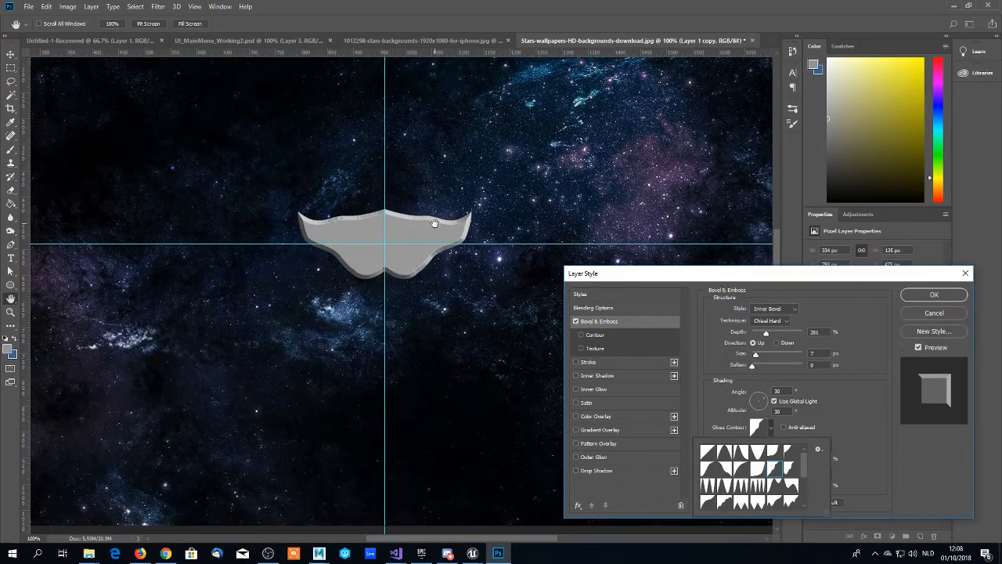
{"action": "left_click", "coordinate": [928, 295]}
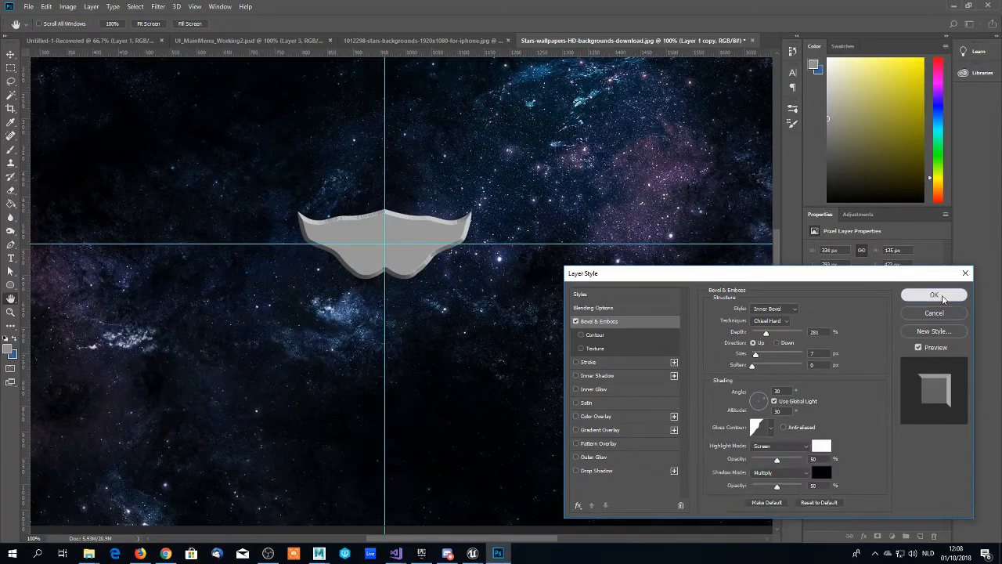
{"action": "left_click", "coordinate": [928, 296]}
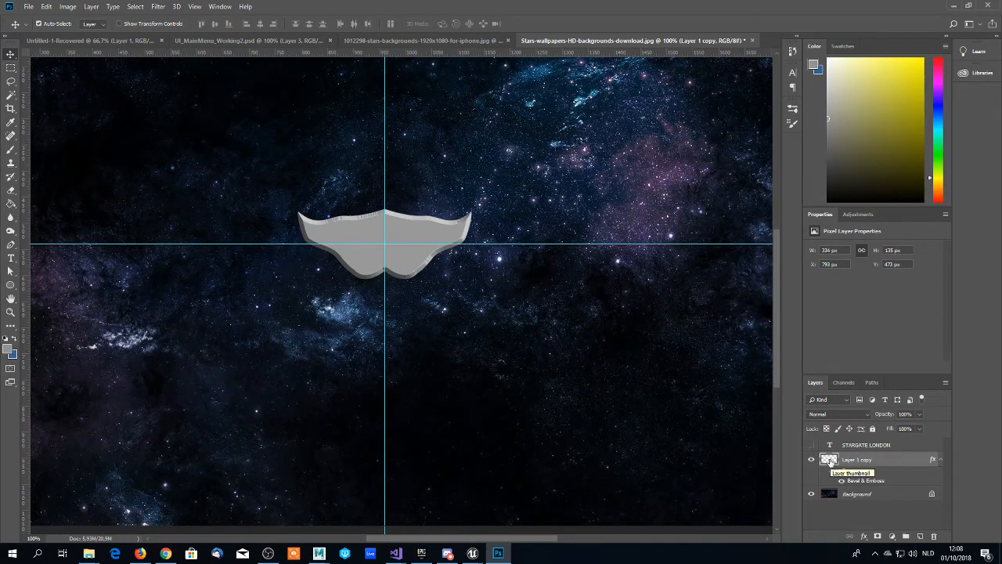
- Load the emblem outline of Layer 1 copy as a selection and contract it by 10 pixels
{"action": "left_click", "coordinate": [831, 462], "text": "ctrl"}
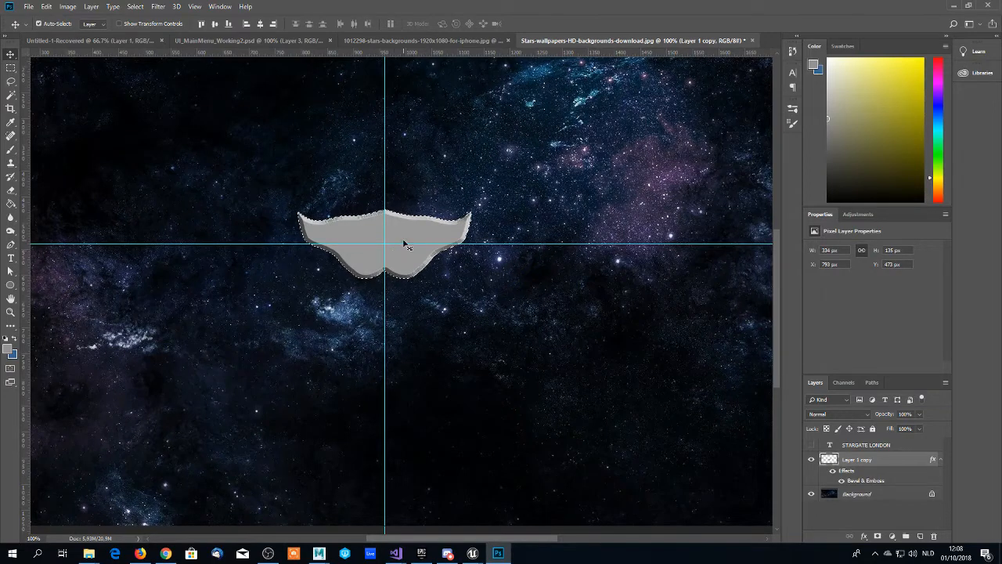
{"action": "scroll", "coordinate": [427, 221], "scroll_direction": "down", "scroll_amount": 1}
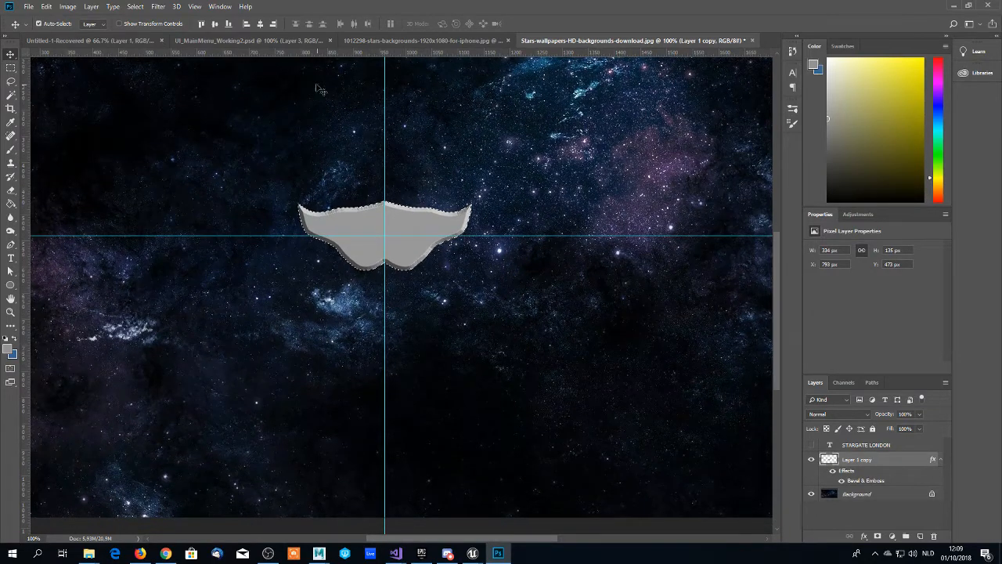
{"action": "scroll", "coordinate": [140, 10], "scroll_direction": "down", "scroll_amount": 1}
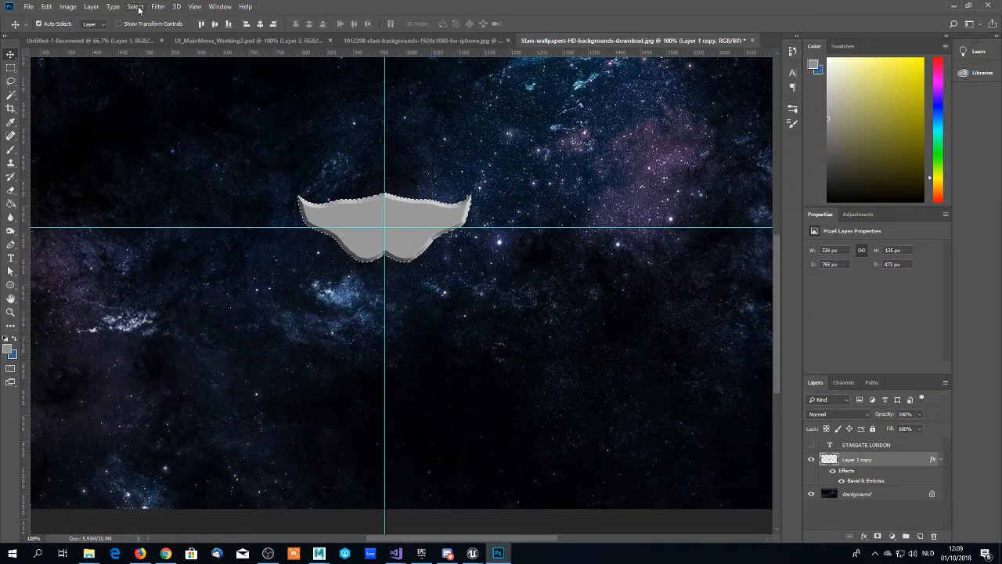
{"action": "left_click", "coordinate": [139, 9]}
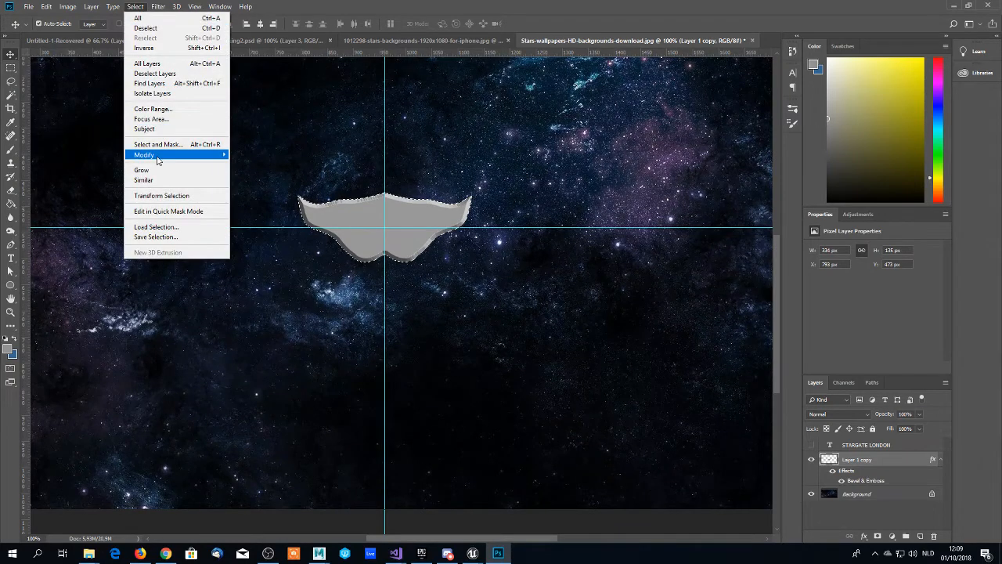
{"action": "mouse_move", "coordinate": [181, 153]}
{"action": "left_click", "coordinate": [249, 184]}
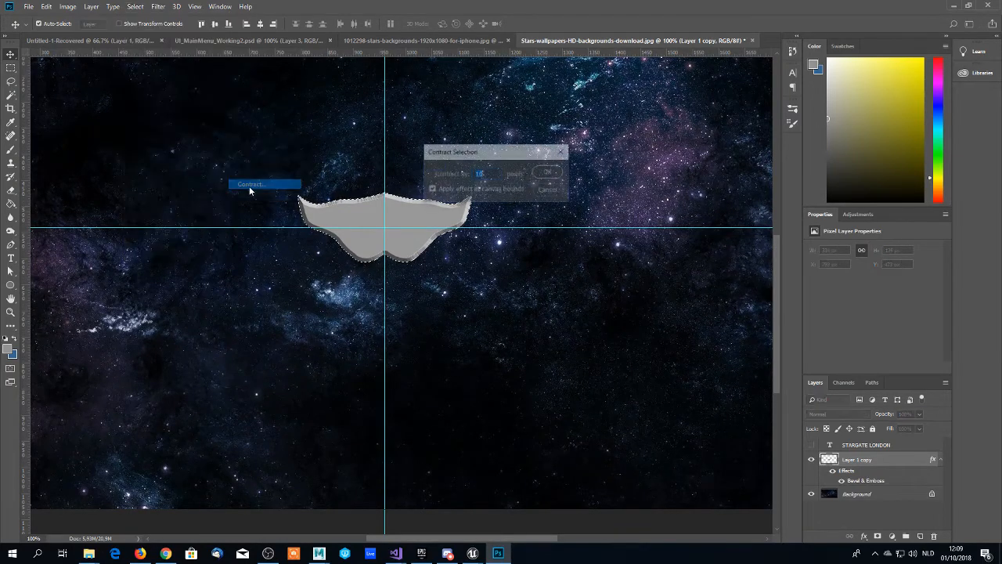
{"action": "left_click", "coordinate": [491, 173]}
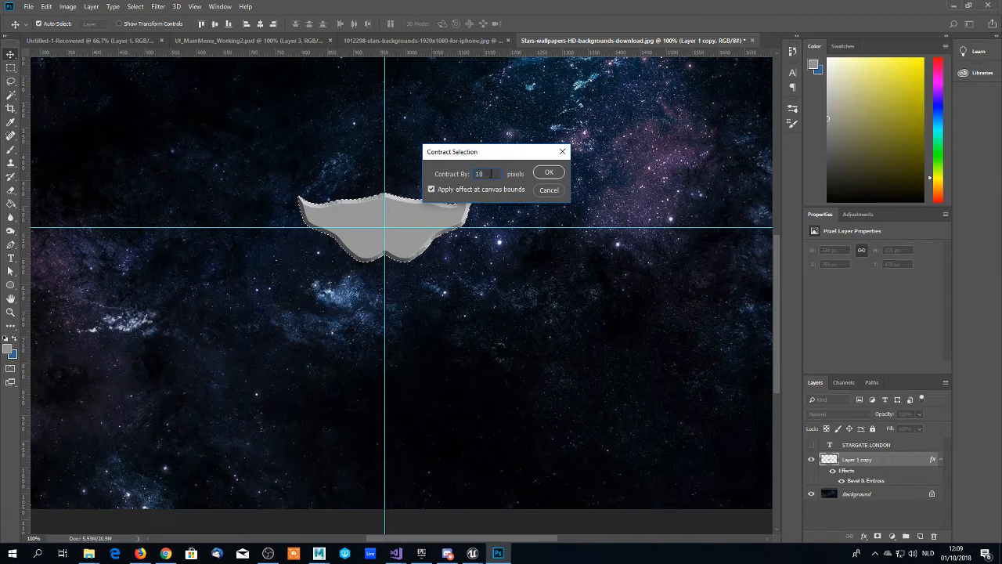
{"action": "left_click", "coordinate": [430, 189]}
{"action": "left_click", "coordinate": [551, 173]}
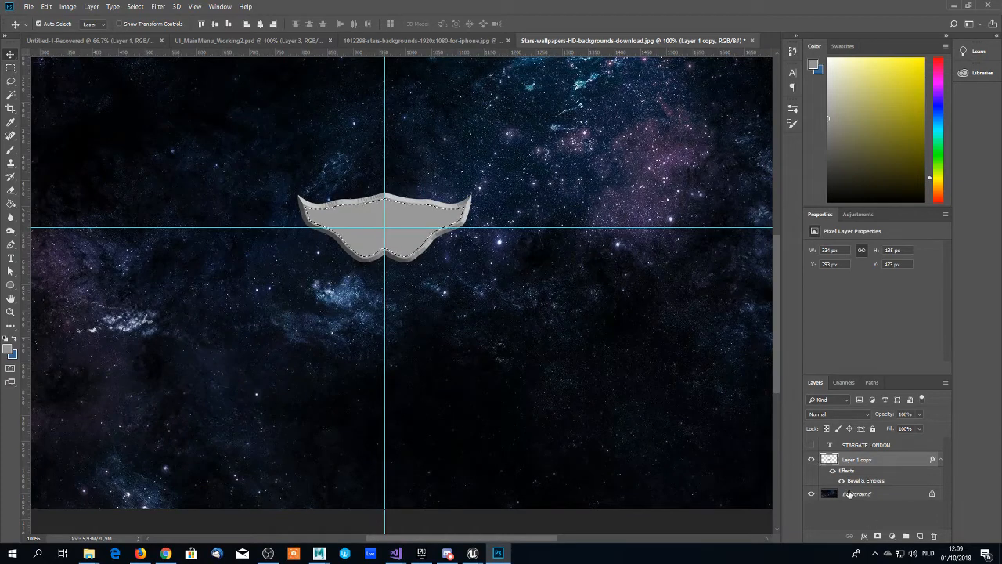
{"action": "left_click", "coordinate": [907, 536]}
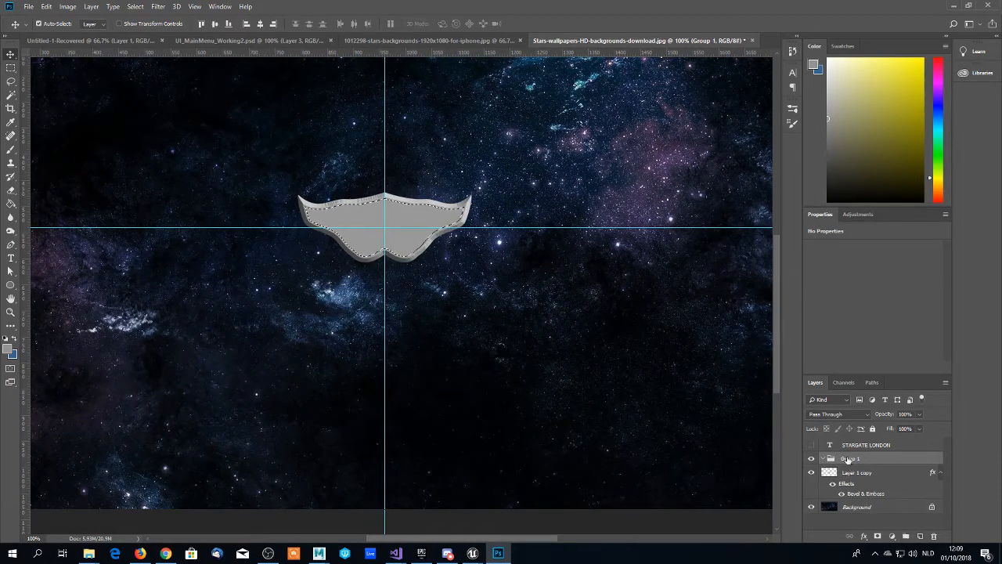
{"action": "key", "text": "Delete"}
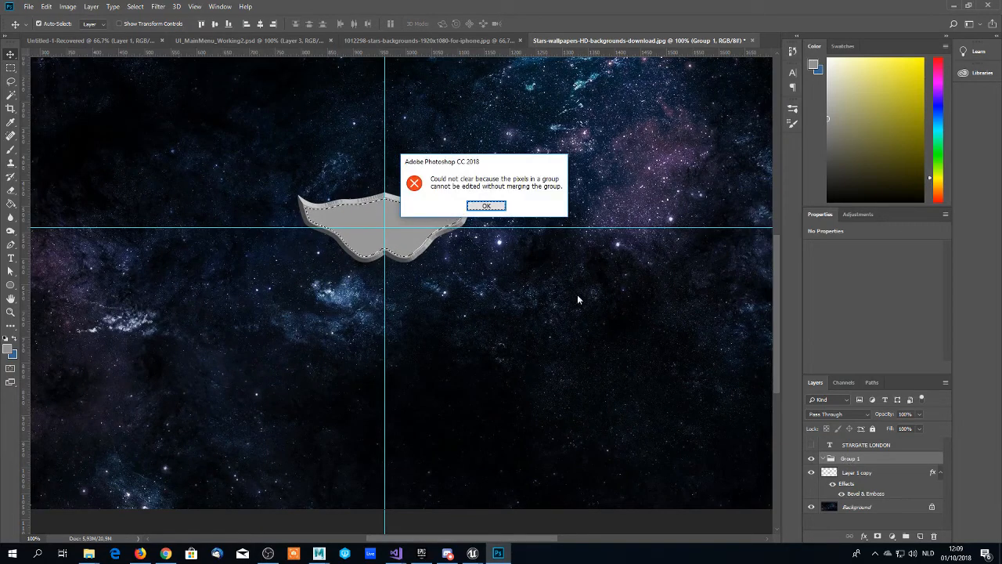
{"action": "left_click", "coordinate": [497, 209]}
{"action": "left_click", "coordinate": [844, 471]}
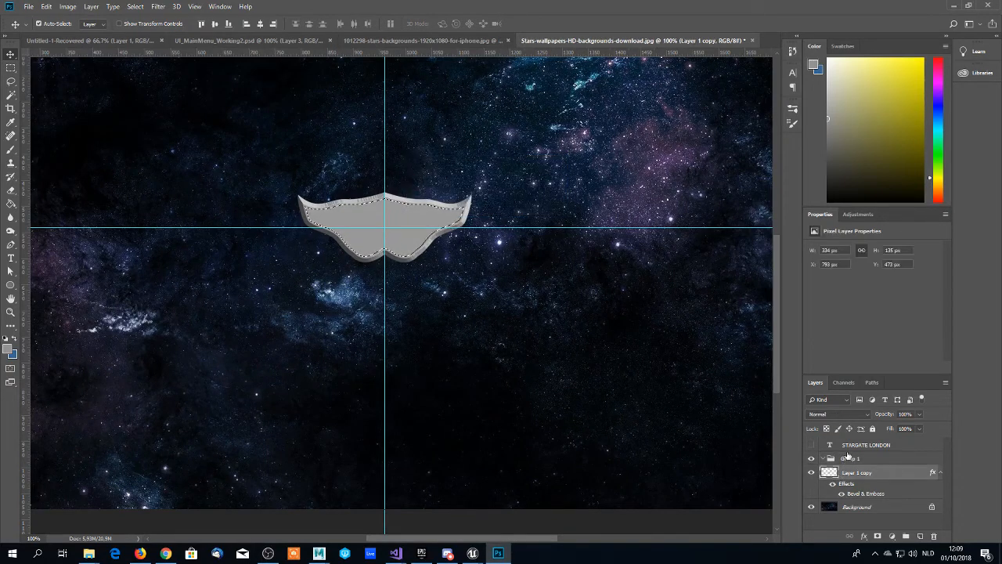
{"action": "left_click", "coordinate": [849, 458]}
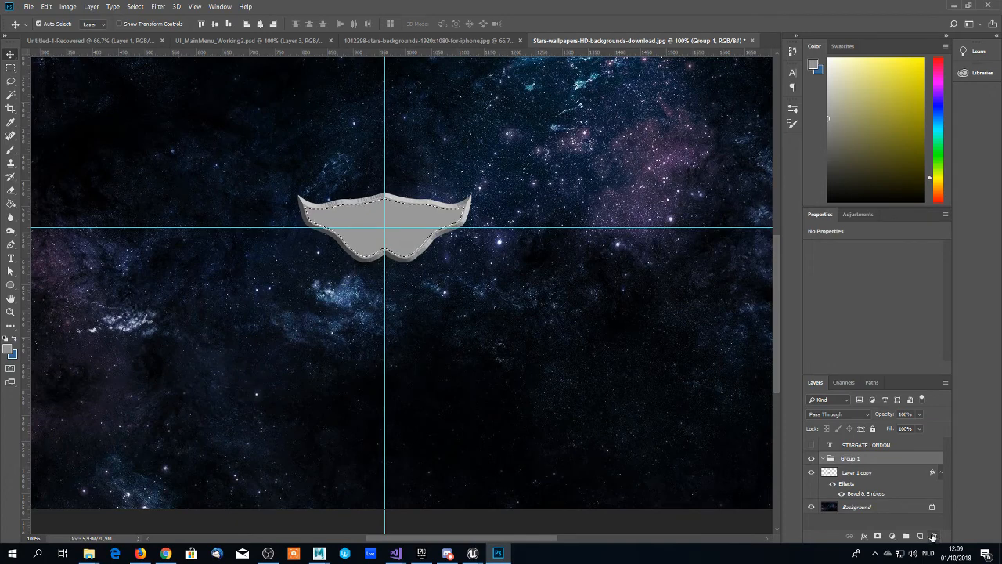
{"action": "key", "text": "ctrl+shift+g"}
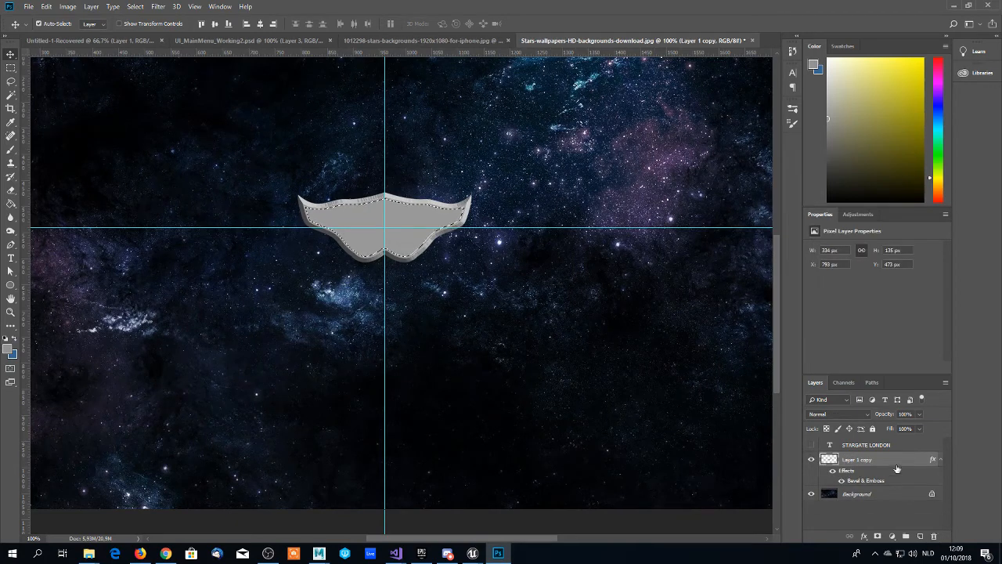
- Add a new layer above Layer 1 copy and fill the contracted selection with dark purple #391d45
{"action": "left_click", "coordinate": [921, 539]}
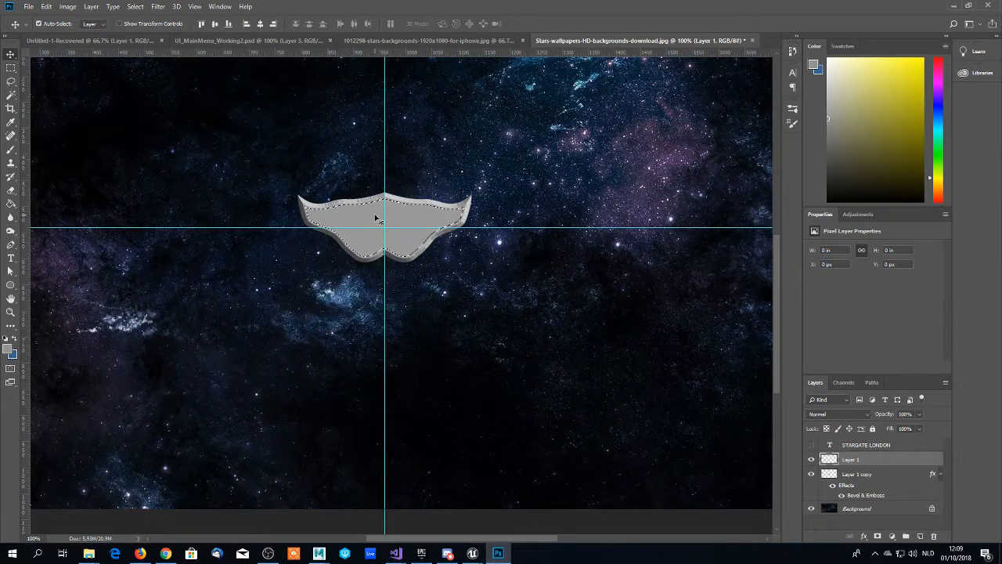
{"action": "key", "text": "g"}
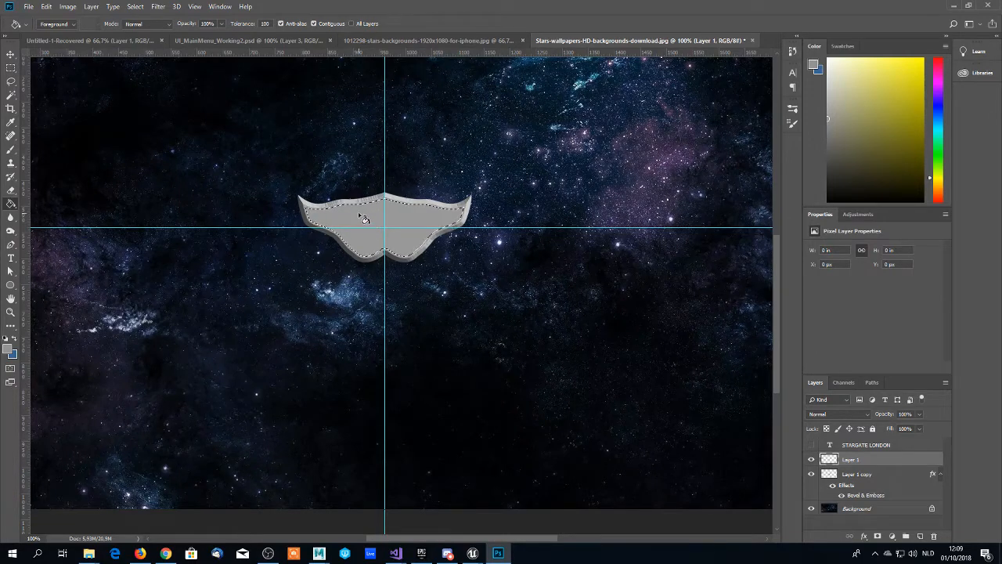
{"action": "scroll", "coordinate": [360, 216], "scroll_direction": "down", "scroll_amount": 1}
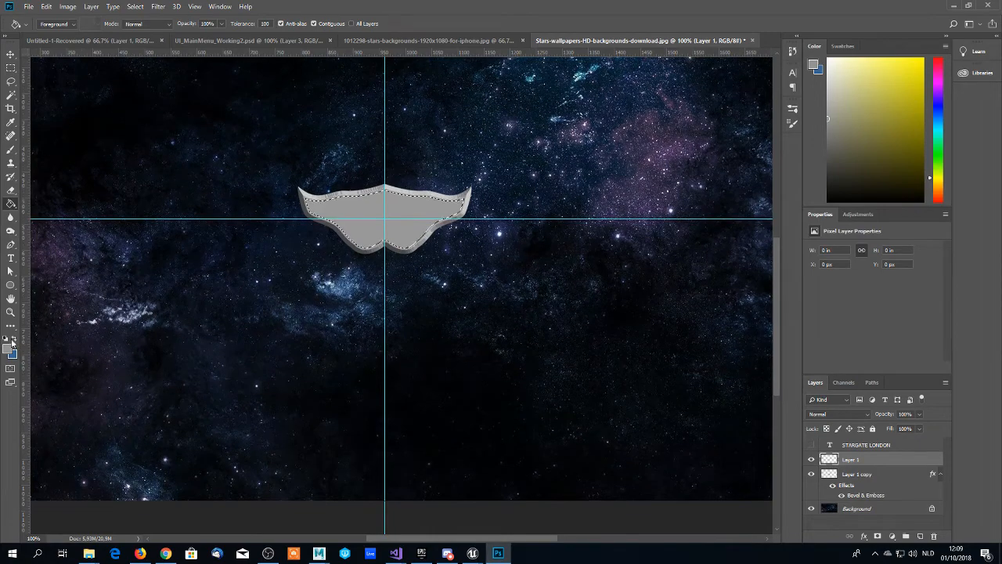
{"action": "left_click", "coordinate": [14, 338]}
{"action": "left_click", "coordinate": [8, 347]}
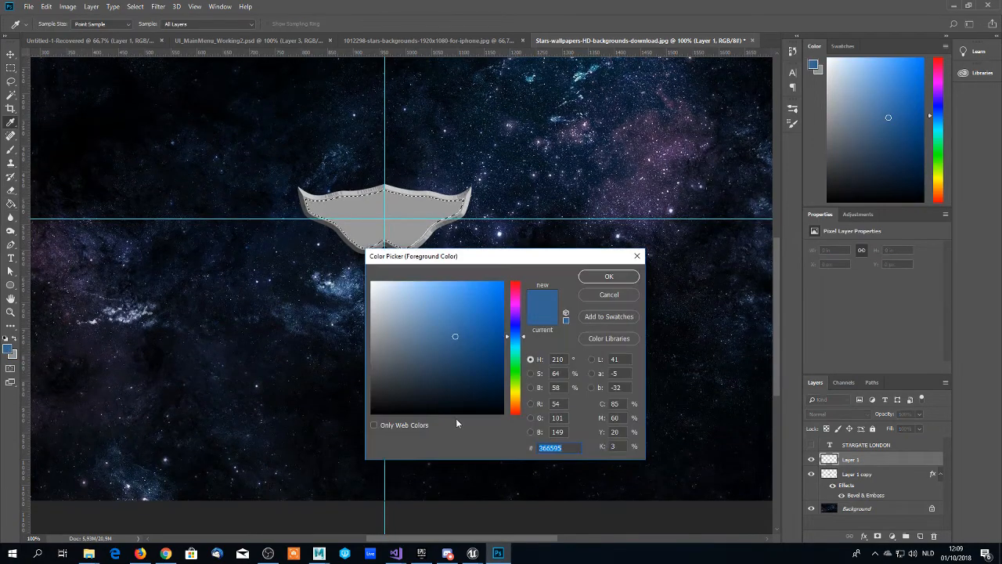
{"action": "left_click", "coordinate": [516, 310]}
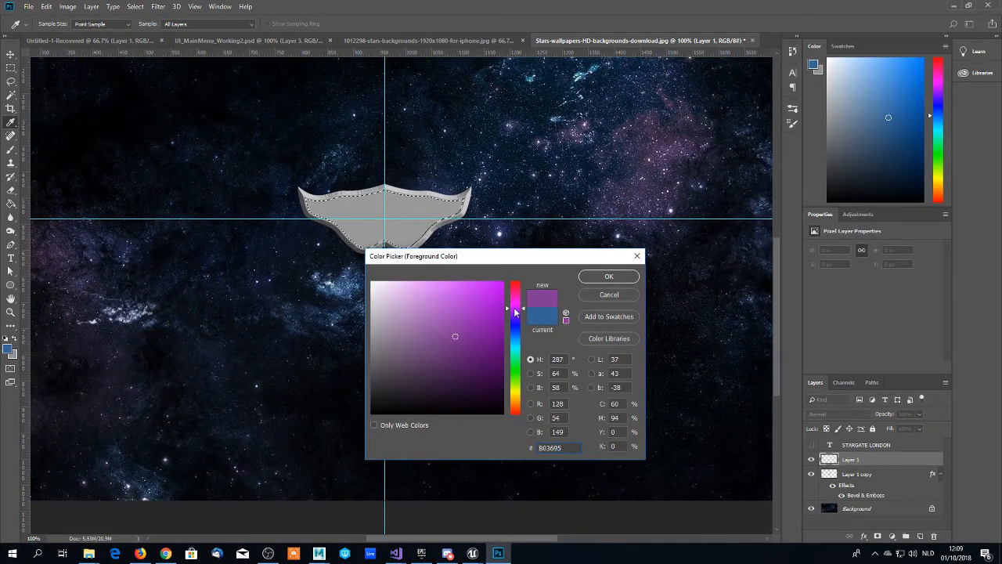
{"action": "left_click_drag", "start_coordinate": [514, 312], "coordinate": [517, 313]}
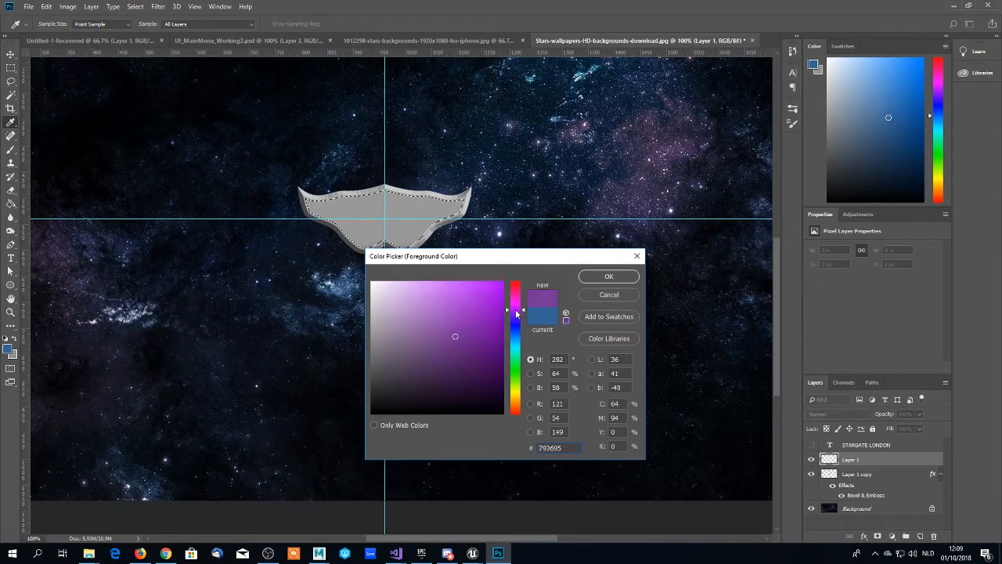
{"action": "left_click_drag", "start_coordinate": [451, 345], "coordinate": [448, 379]}
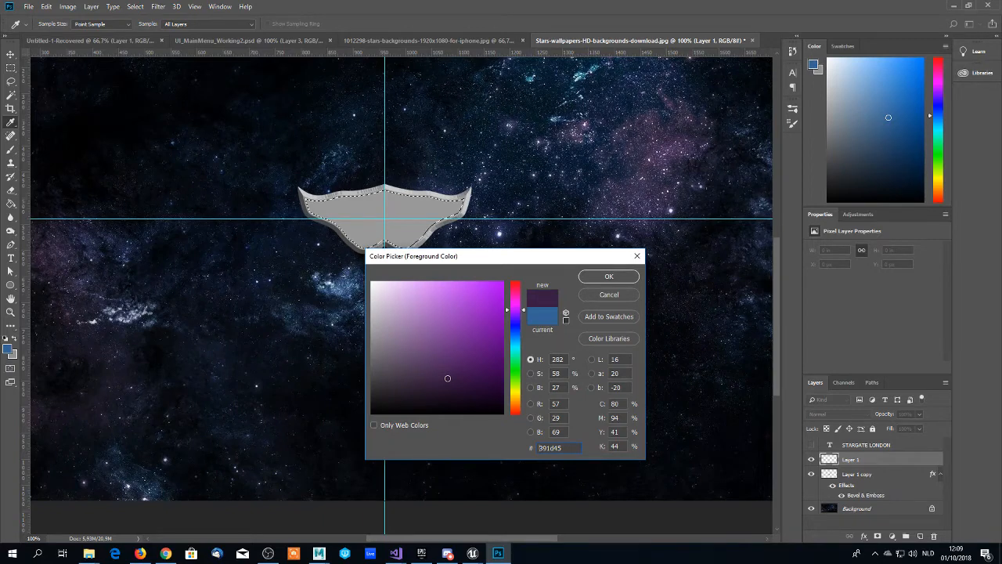
{"action": "left_click", "coordinate": [608, 276]}
{"action": "key", "text": "g"}
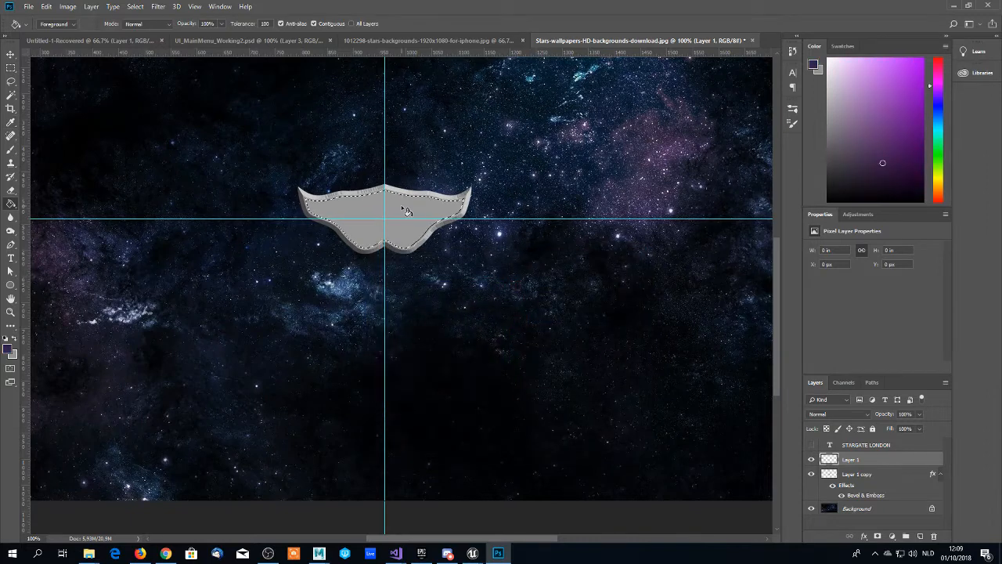
{"action": "left_click", "coordinate": [401, 205]}
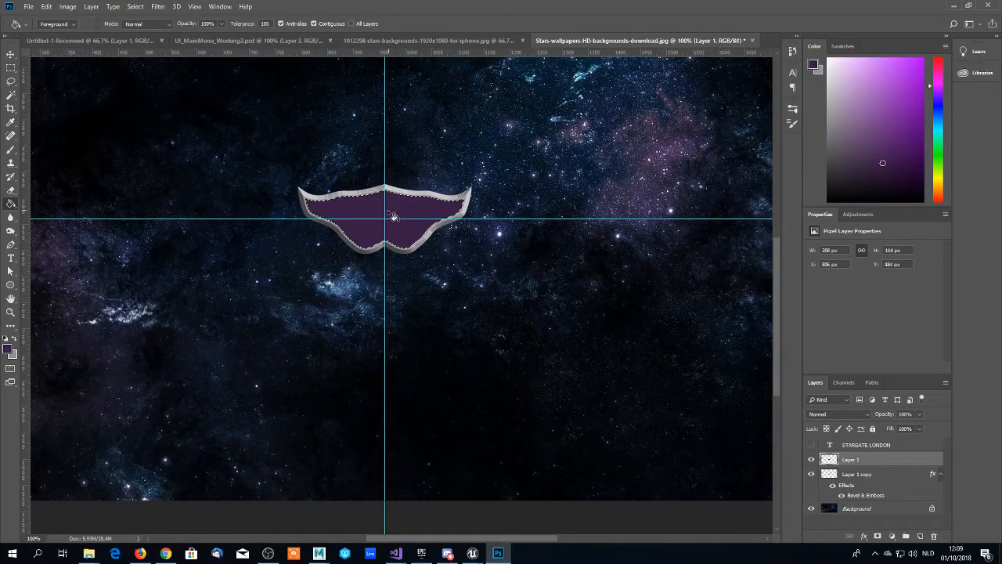
- Darken the foreground colour to #271330 and refill the emblem's inner selection on Layer 1 with it
{"action": "left_click", "coordinate": [10, 347]}
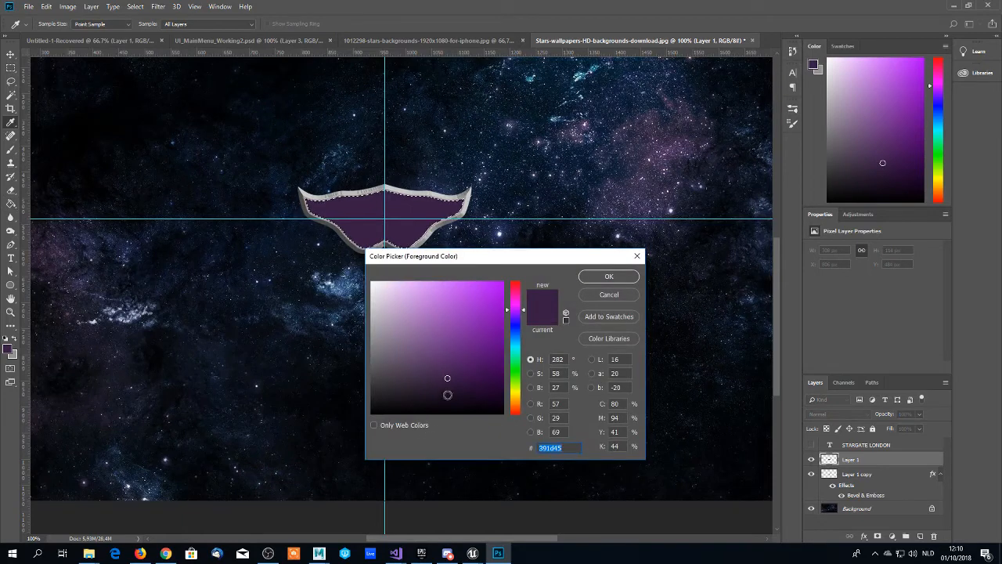
{"action": "left_click", "coordinate": [457, 386]}
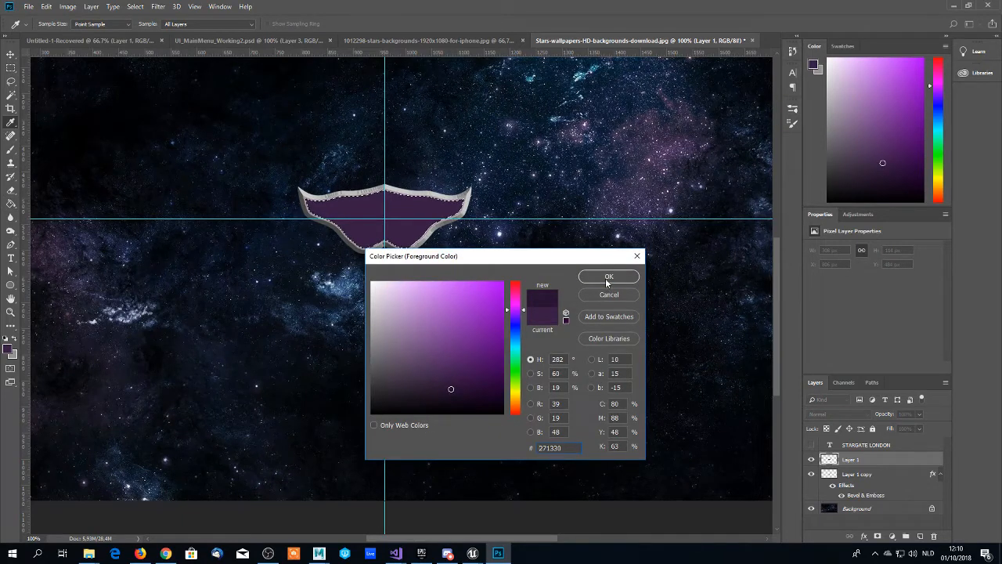
{"action": "left_click", "coordinate": [608, 277]}
{"action": "left_click", "coordinate": [401, 243]}
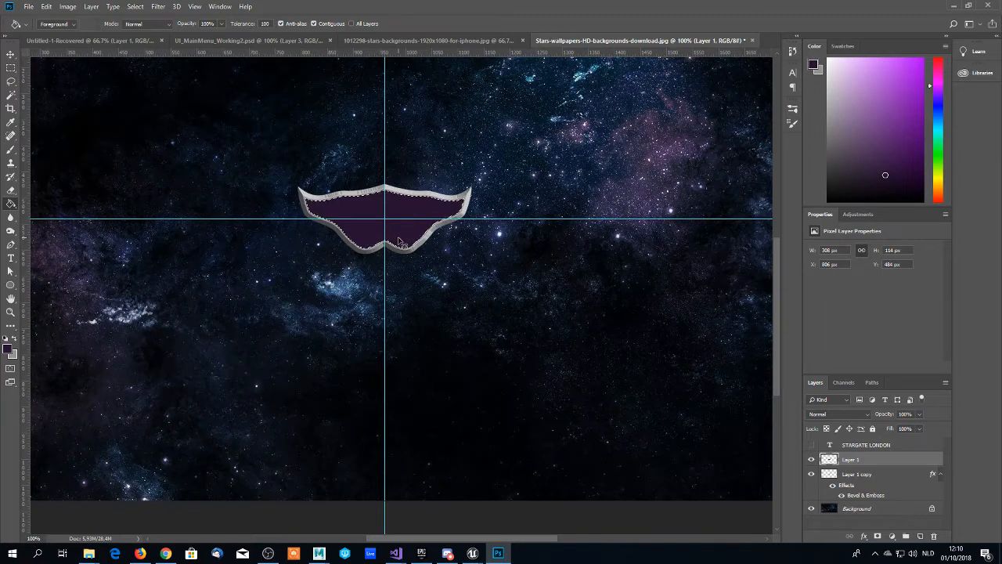
- Clear the selection and compare the emblem with the STARGATE LONDON text layer and Layer 1 toggled on and off
{"action": "key", "text": "ctrl+d"}
{"action": "left_click", "coordinate": [812, 446]}
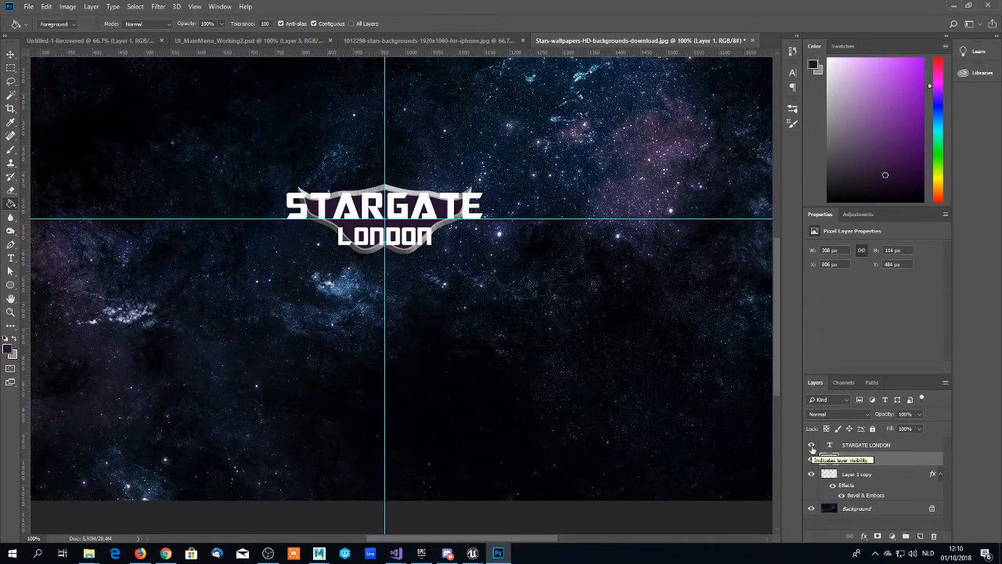
{"action": "left_click", "coordinate": [811, 445]}
{"action": "left_click", "coordinate": [812, 445]}
{"action": "left_click", "coordinate": [811, 446]}
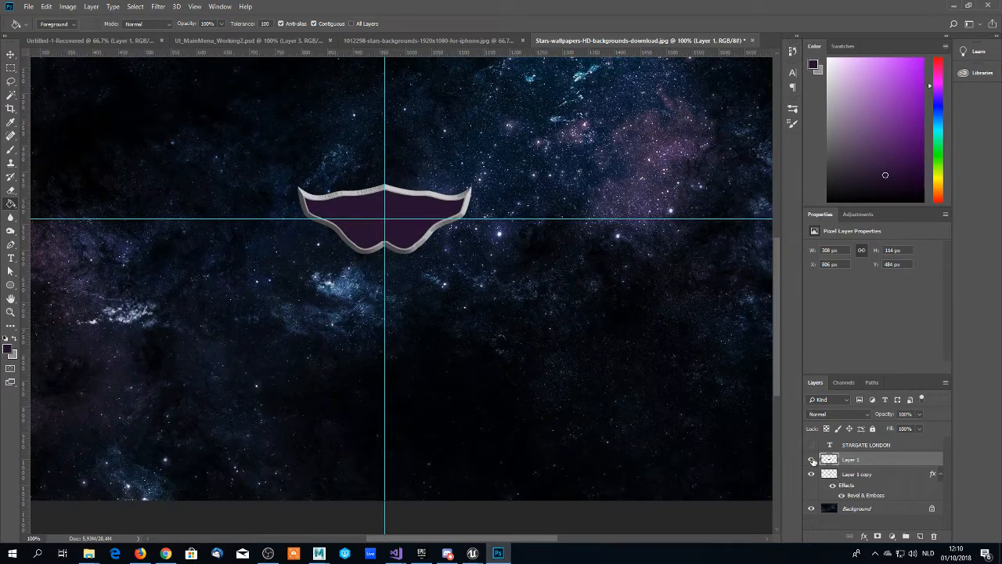
{"action": "left_click", "coordinate": [813, 460]}
{"action": "left_click", "coordinate": [812, 460]}
- Scale Layer 1 and Layer 1 copy together to about 133%, centred on the guides, and show the STARGATE LONDON text layer
{"action": "left_click", "coordinate": [852, 476], "text": "shift"}
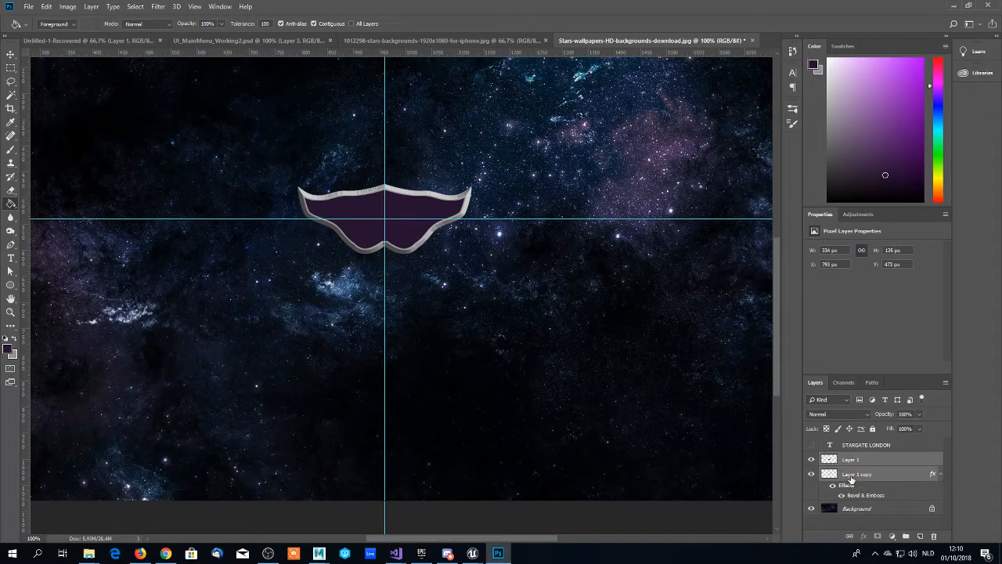
{"action": "key", "text": "ctrl+t"}
{"action": "scroll", "coordinate": [740, 433], "scroll_direction": "down", "scroll_amount": 1}
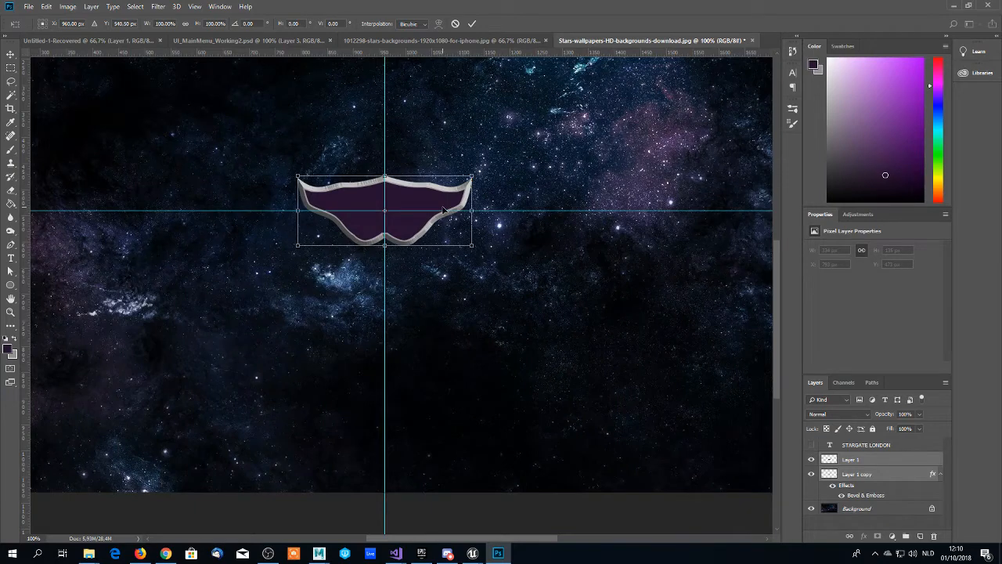
{"action": "left_click_drag", "start_coordinate": [471, 176], "coordinate": [515, 158]}
{"action": "mouse_move", "coordinate": [439, 198]}
{"action": "left_mouse_down"}
{"action": "mouse_move", "coordinate": [415, 207]}
{"action": "mouse_move", "coordinate": [433, 204]}
{"action": "left_mouse_up"}
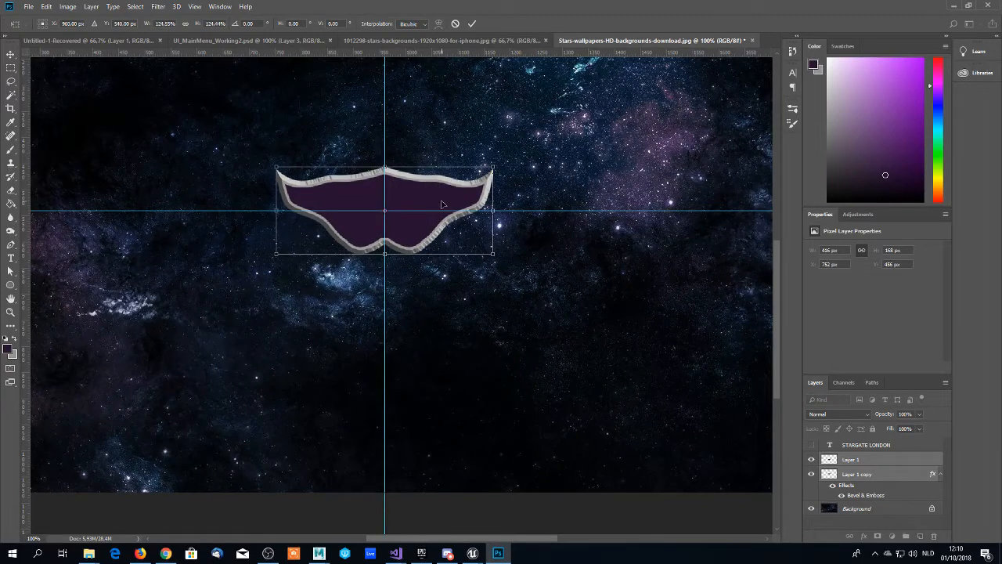
{"action": "mouse_move", "coordinate": [493, 166]}
{"action": "left_mouse_down"}
{"action": "mouse_move", "coordinate": [508, 161]}
{"action": "mouse_move", "coordinate": [502, 168]}
{"action": "left_mouse_up"}
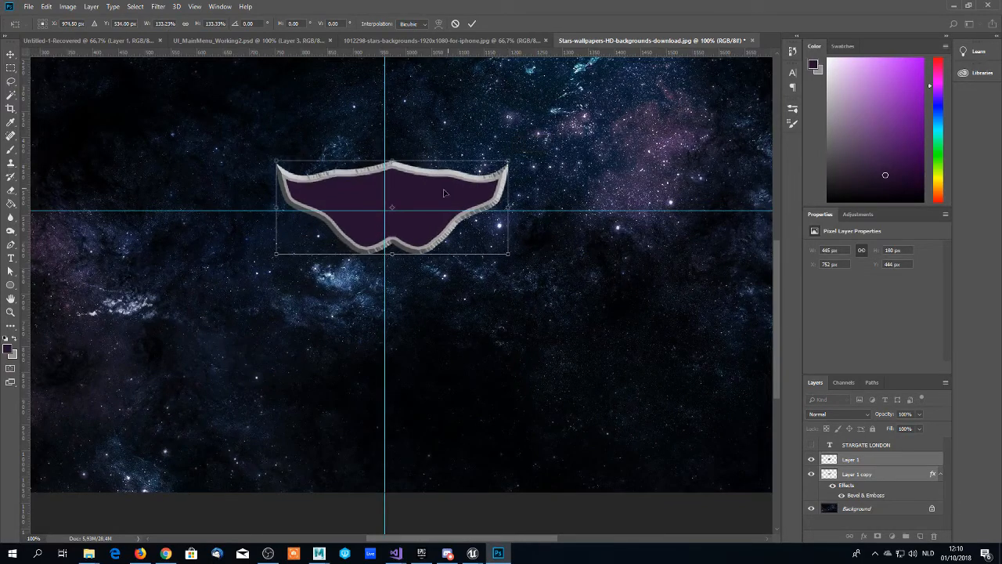
{"action": "left_click_drag", "start_coordinate": [444, 193], "coordinate": [437, 196]}
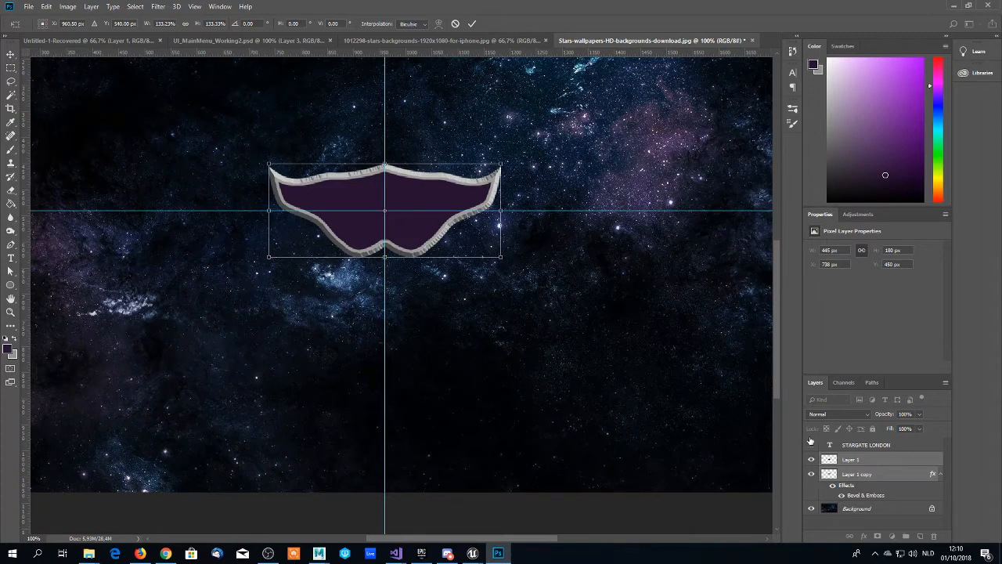
{"action": "key", "text": "Return"}
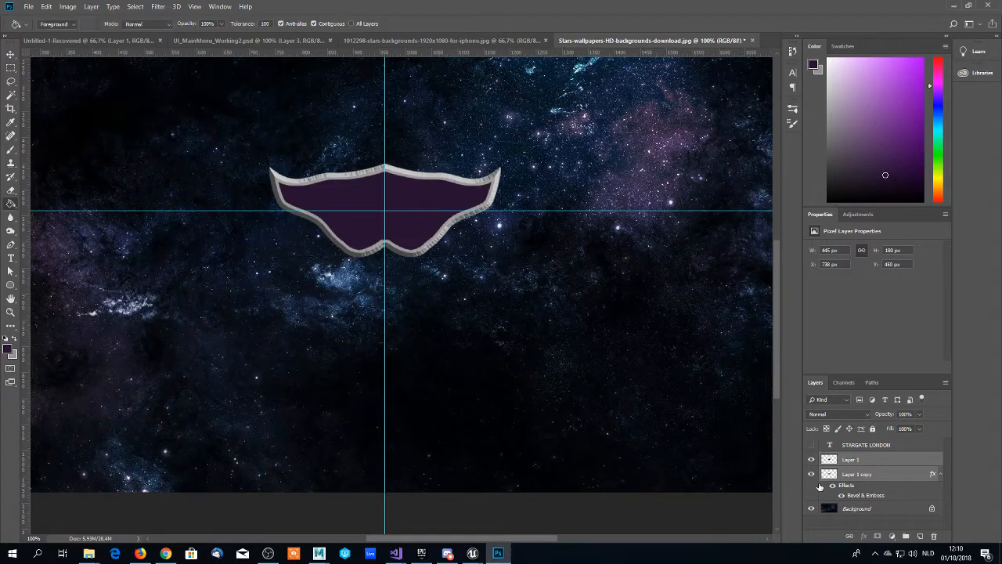
{"action": "left_click", "coordinate": [811, 446]}
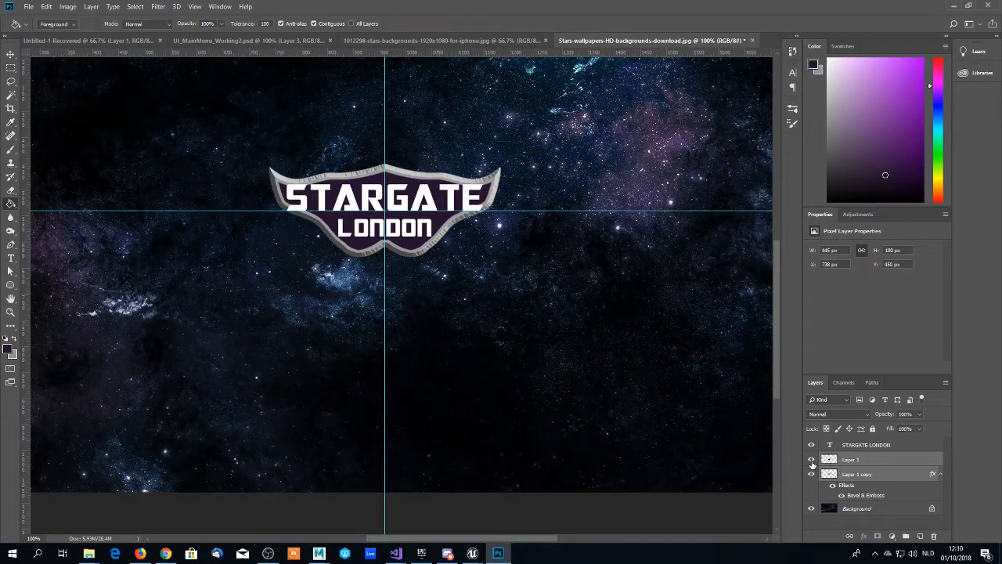
- Scale the two emblem layers down to about 90%, centred on the guide intersection, and hide the guides
{"action": "key", "text": "ctrl+t"}
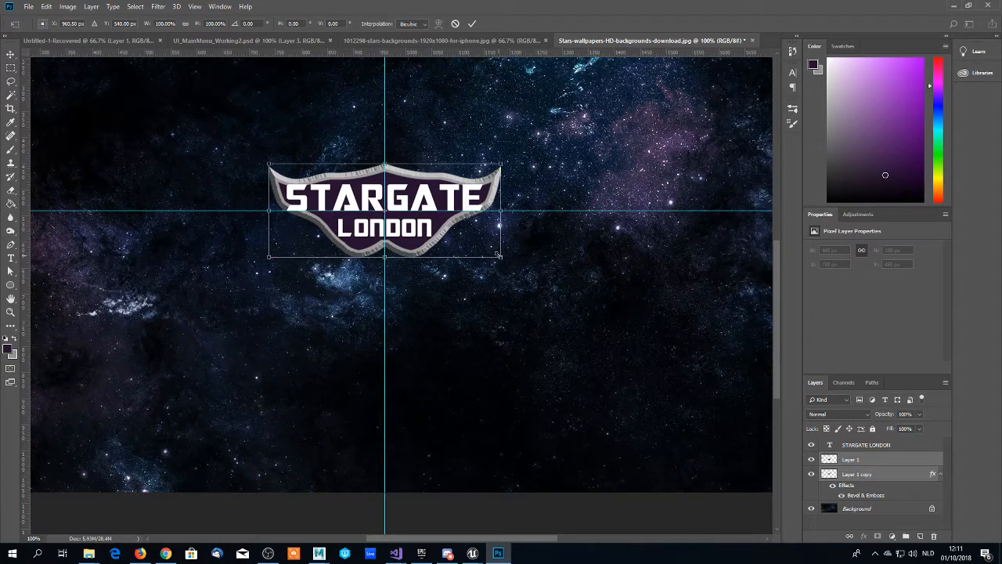
{"action": "scroll", "coordinate": [499, 255], "scroll_direction": "down", "scroll_amount": 1}
{"action": "left_click_drag", "start_coordinate": [499, 247], "coordinate": [478, 239]}
{"action": "left_click_drag", "start_coordinate": [411, 177], "coordinate": [423, 183]}
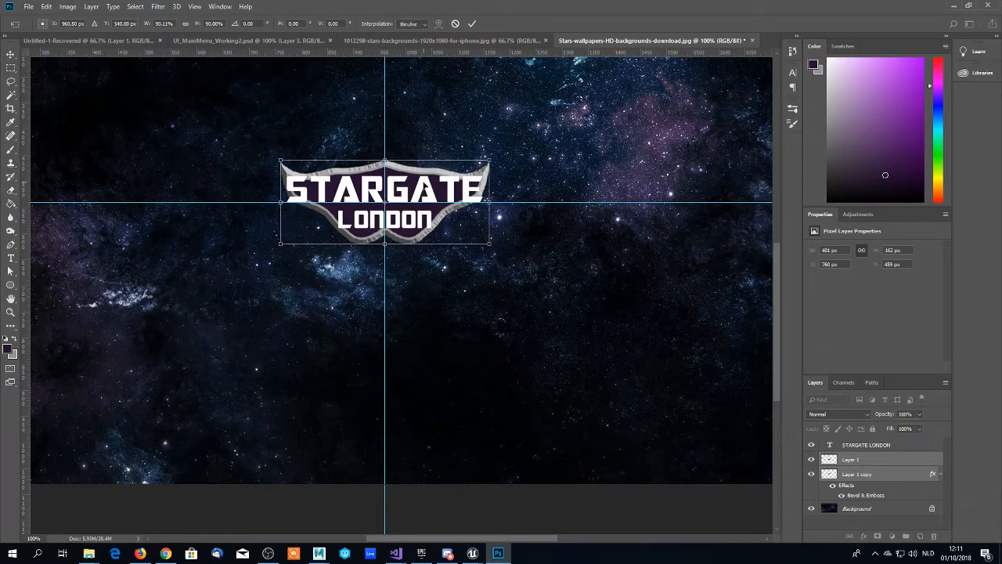
{"action": "key", "text": "Return"}
{"action": "key", "text": "g"}
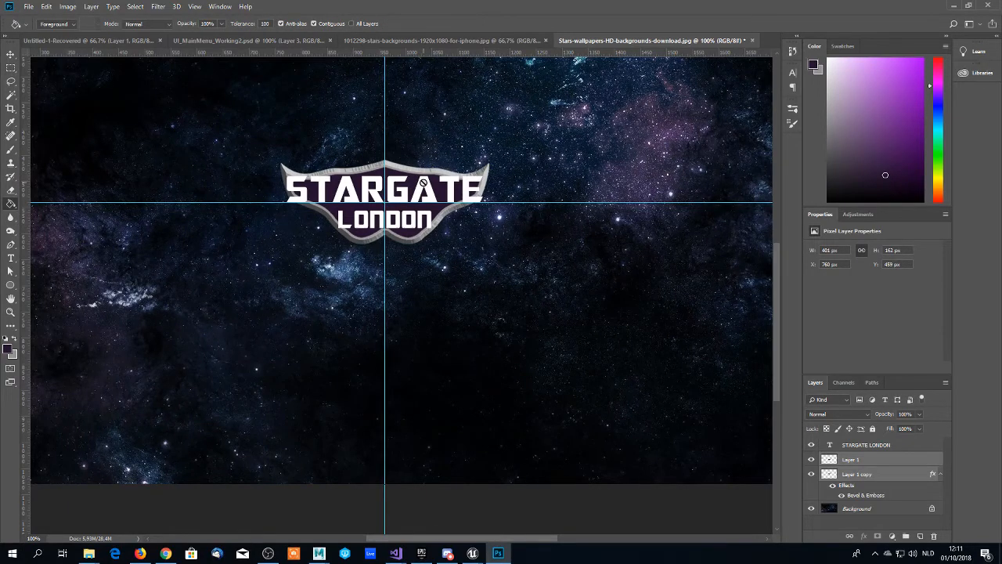
{"action": "key", "text": "ctrl+semicolon"}
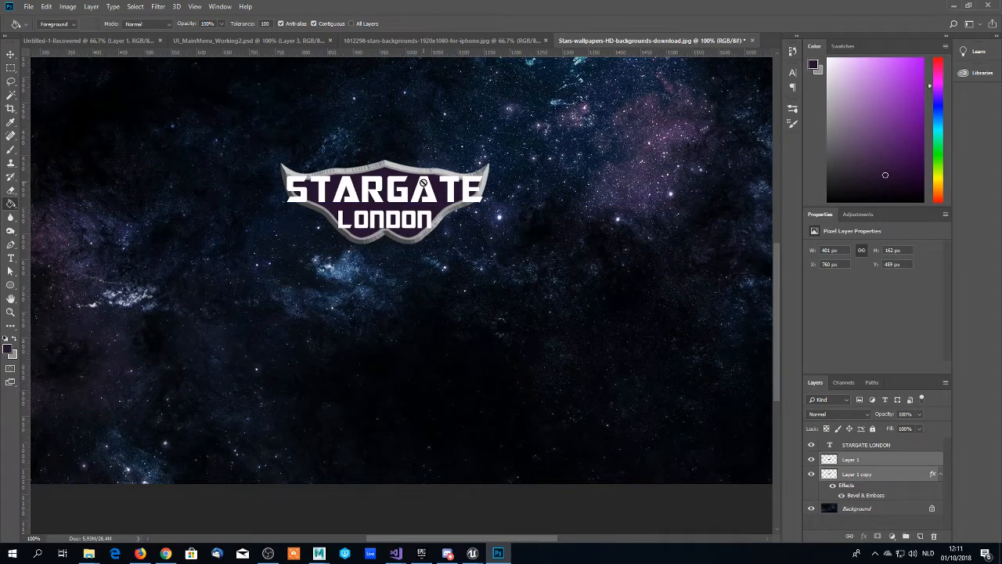
- Scale the two emblem layers up to about 122%, centred so that the emblem surrounds the text
{"action": "key", "text": "ctrl+t"}
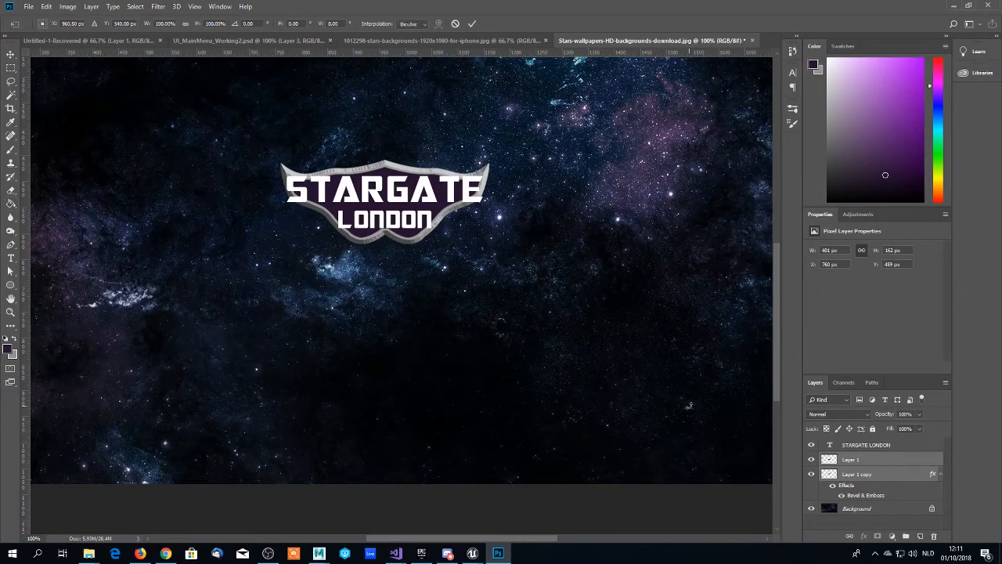
{"action": "left_click_drag", "start_coordinate": [491, 156], "coordinate": [537, 139]}
{"action": "left_click_drag", "start_coordinate": [463, 171], "coordinate": [448, 178]}
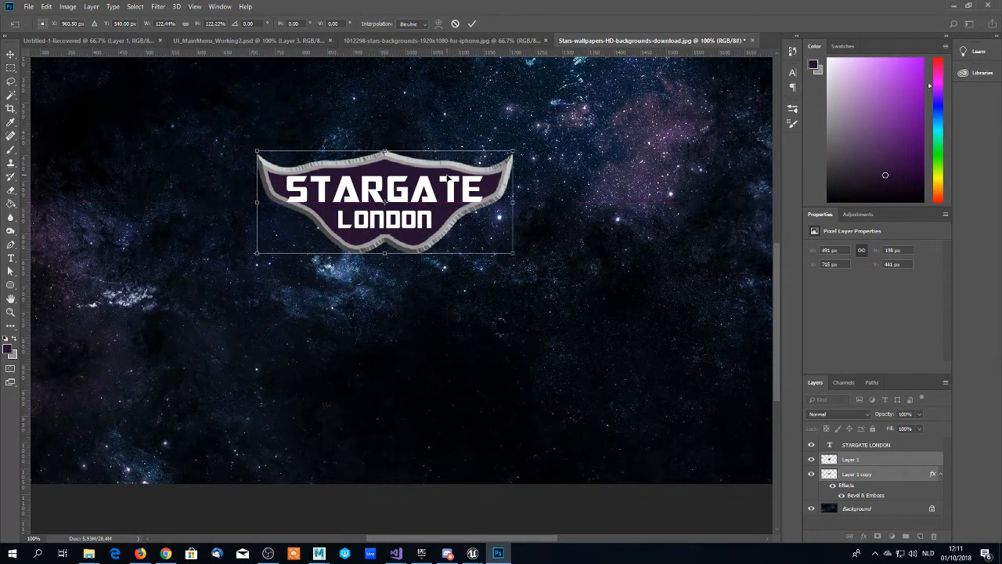
{"action": "key", "text": "Return"}
{"action": "key", "text": "g"}
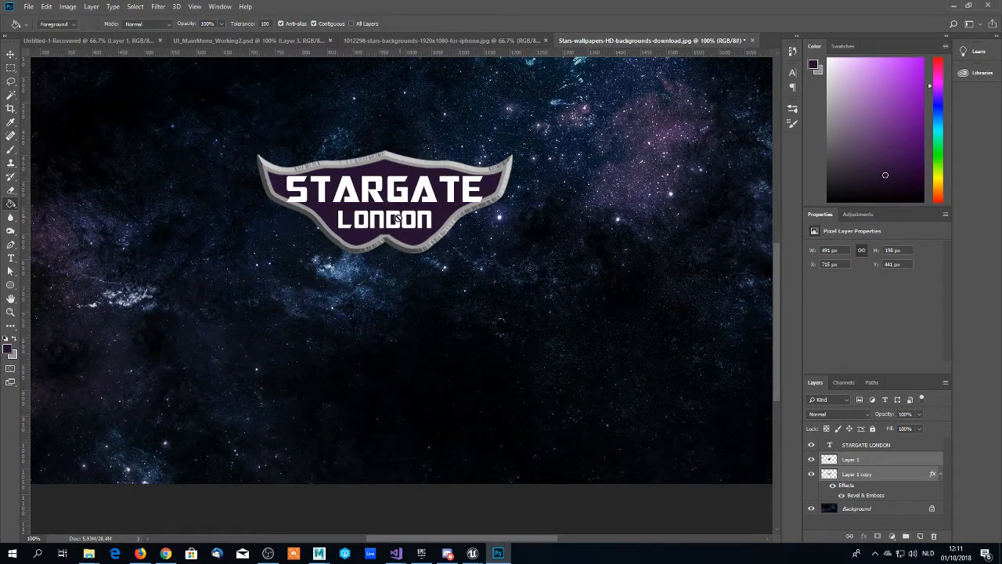
- Add a Bevel & Emboss effect with its default settings to the STARGATE LONDON text layer
{"action": "left_click", "coordinate": [848, 446]}
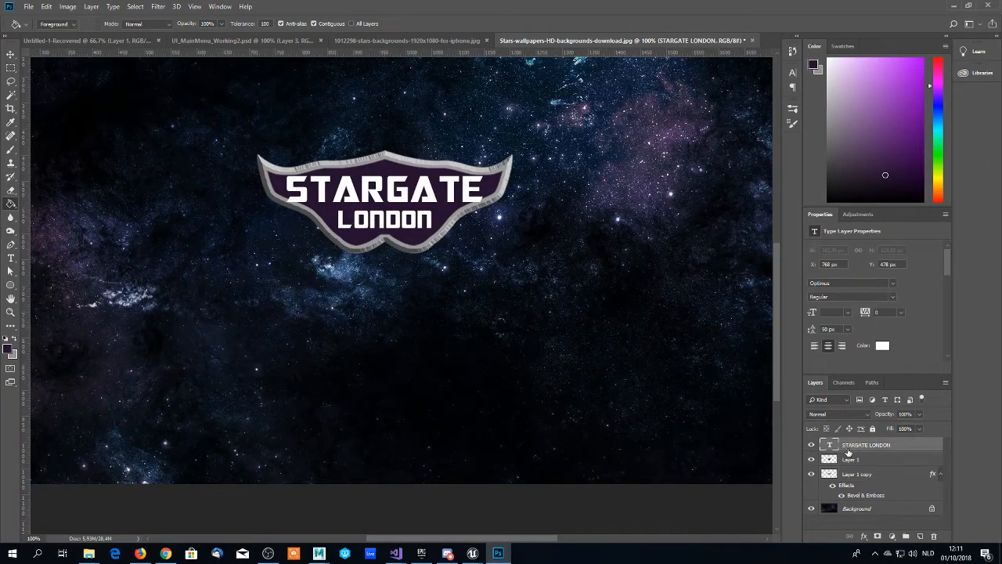
{"action": "right_click", "coordinate": [855, 448]}
{"action": "left_click", "coordinate": [890, 102]}
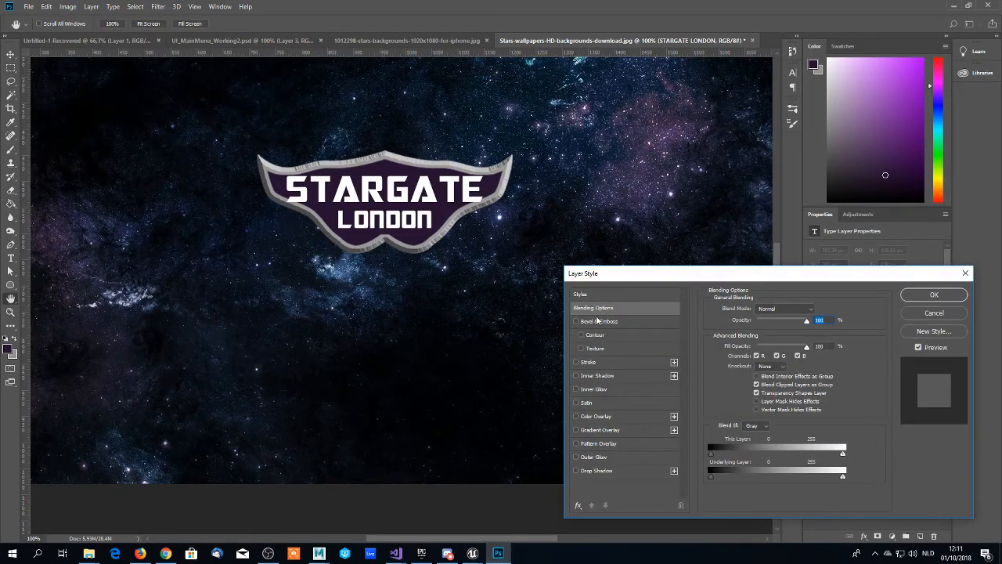
{"action": "left_click", "coordinate": [577, 322]}
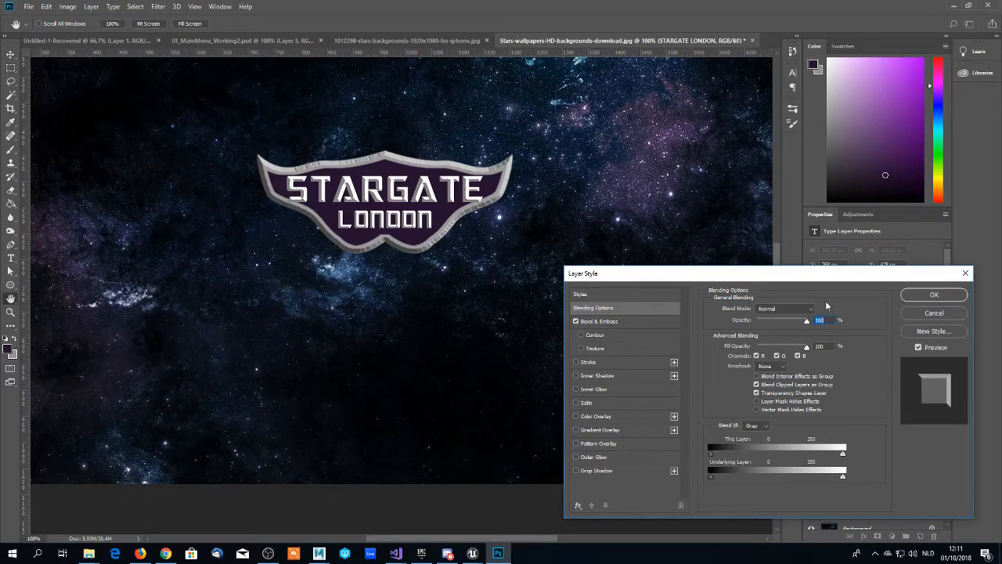
{"action": "left_click", "coordinate": [924, 294]}
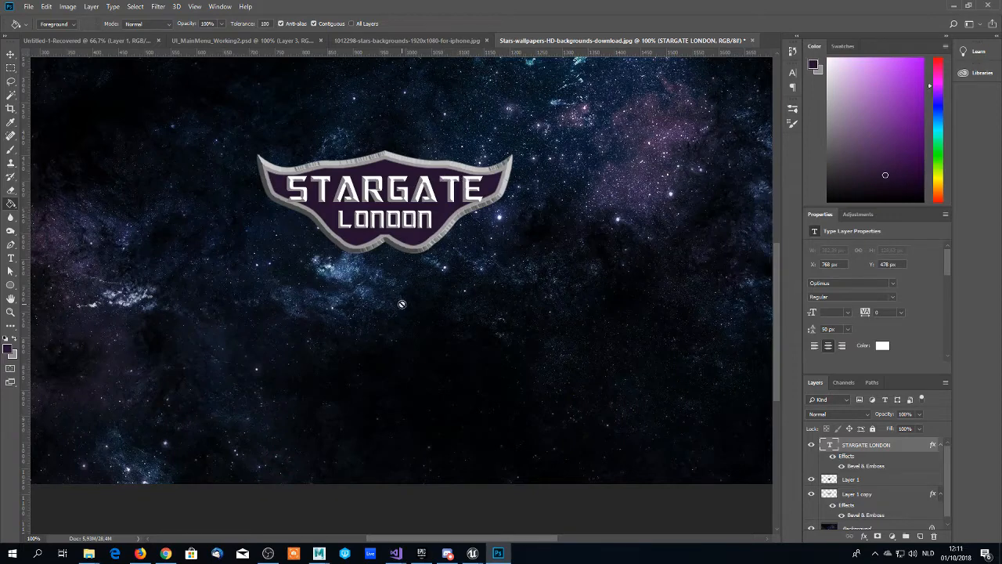
- Look through the other open documents, including the logos in UI_MainMenu_Working2.psd, and return to the starry logo document
{"action": "left_click", "coordinate": [950, 5]}
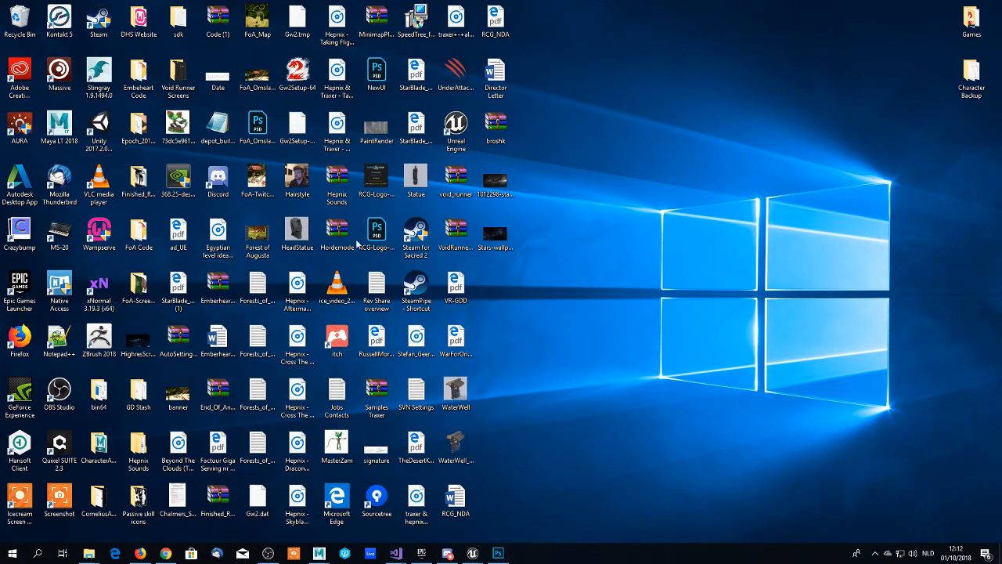
{"action": "left_click", "coordinate": [499, 553]}
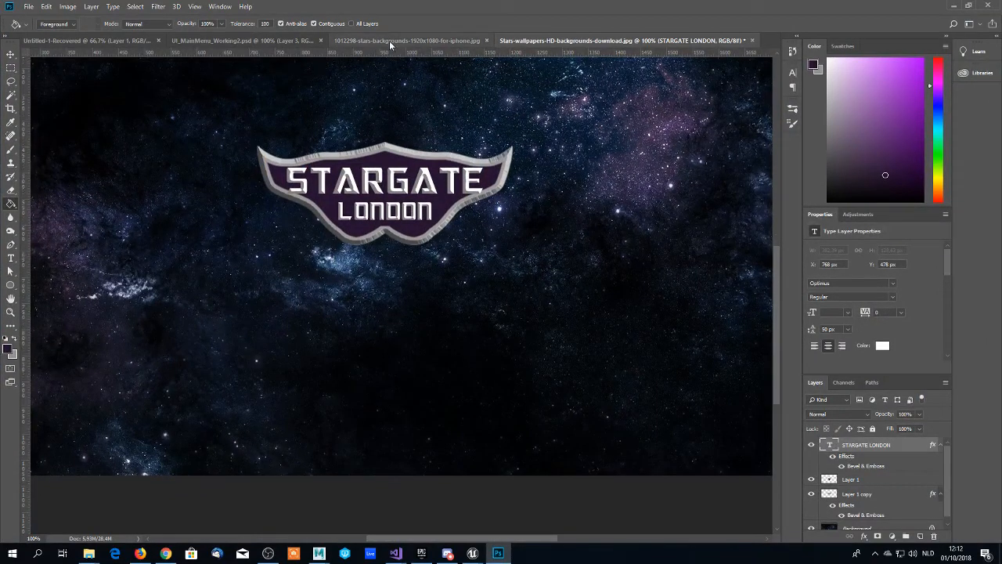
{"action": "left_click", "coordinate": [374, 43]}
{"action": "left_click", "coordinate": [253, 39]}
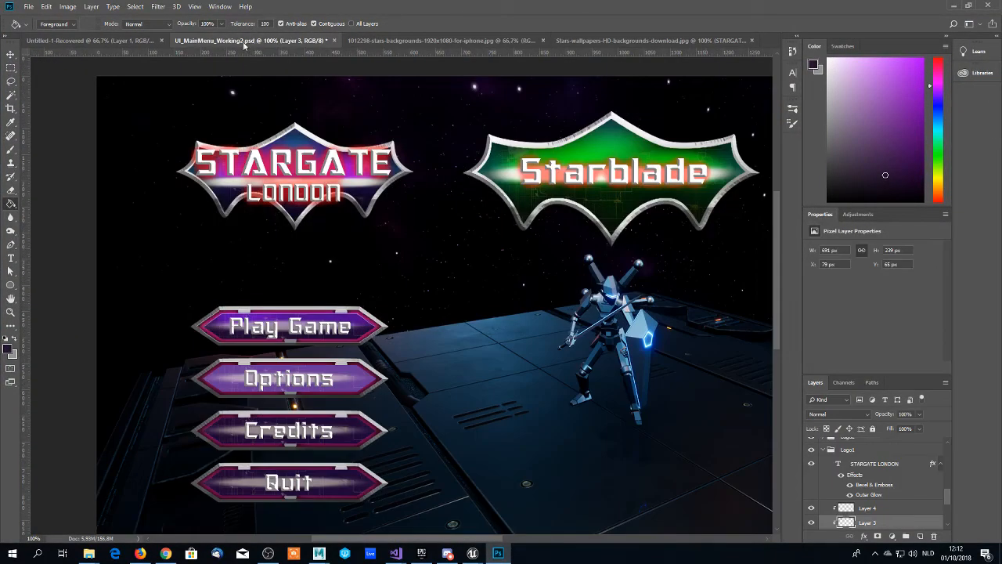
{"action": "left_click", "coordinate": [141, 39]}
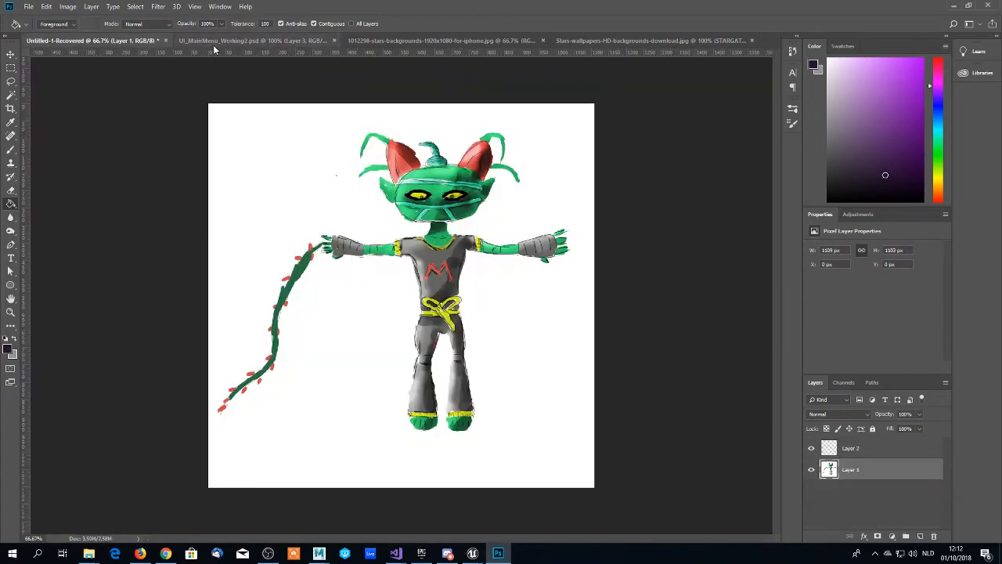
{"action": "left_click", "coordinate": [289, 42]}
{"action": "left_click", "coordinate": [609, 40]}
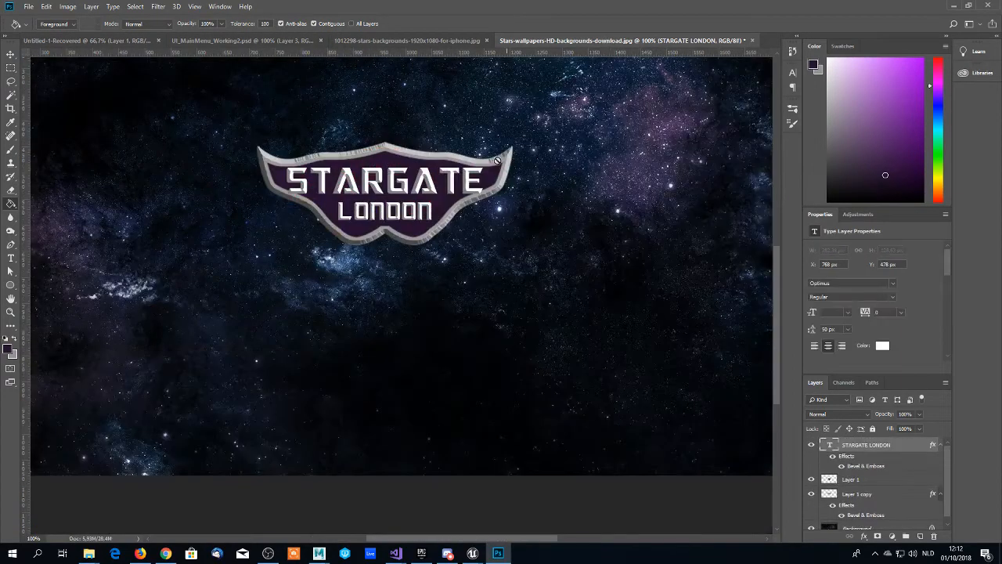
{"action": "scroll", "coordinate": [423, 219], "scroll_direction": "down", "scroll_amount": 1}
{"action": "scroll", "coordinate": [423, 220], "scroll_direction": "up", "scroll_amount": 3}
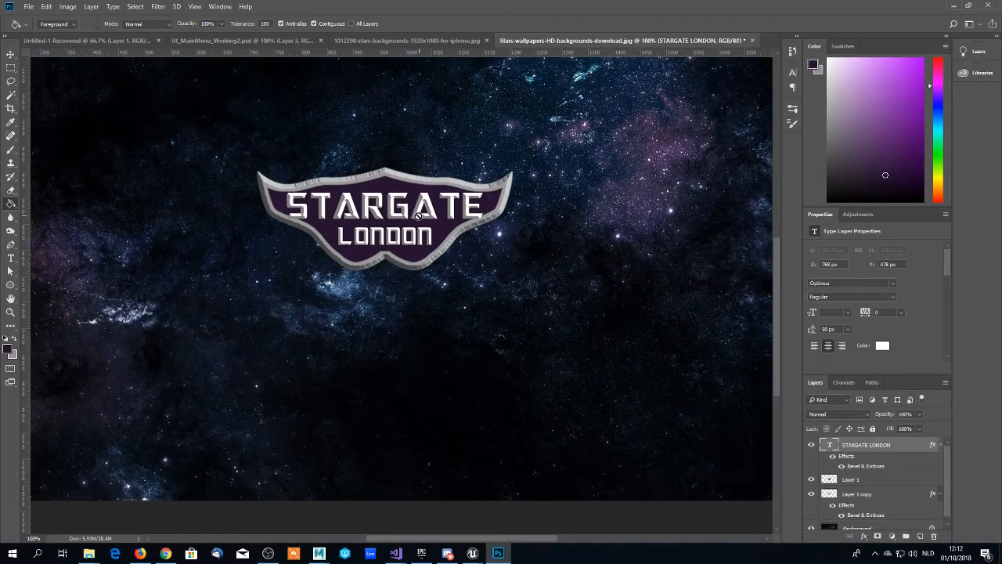
- Find the Strava image in the picture folder on the Desktop using File Explorer and place it in the logo document
{"action": "mouse_move", "coordinate": [89, 553]}
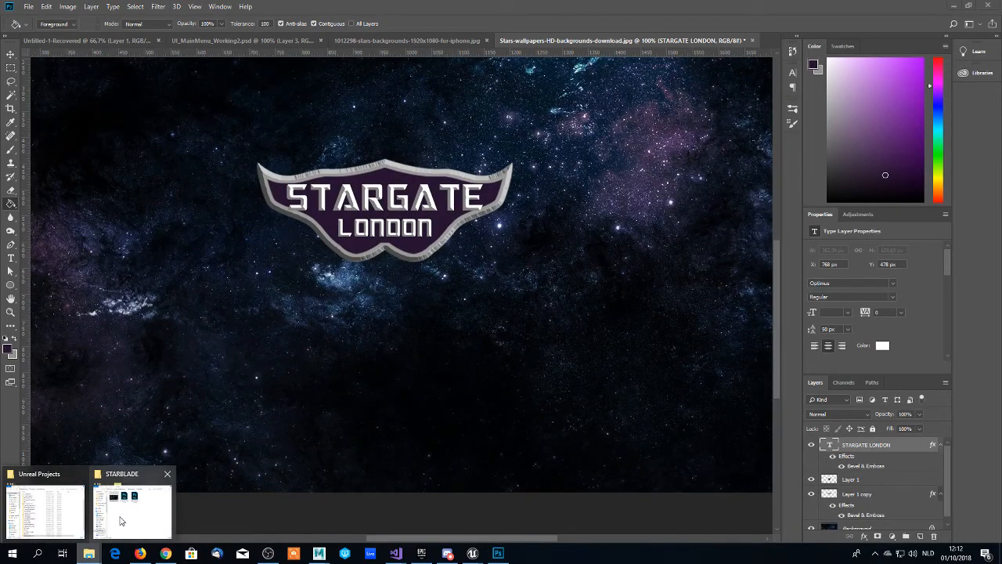
{"action": "mouse_move", "coordinate": [122, 521]}
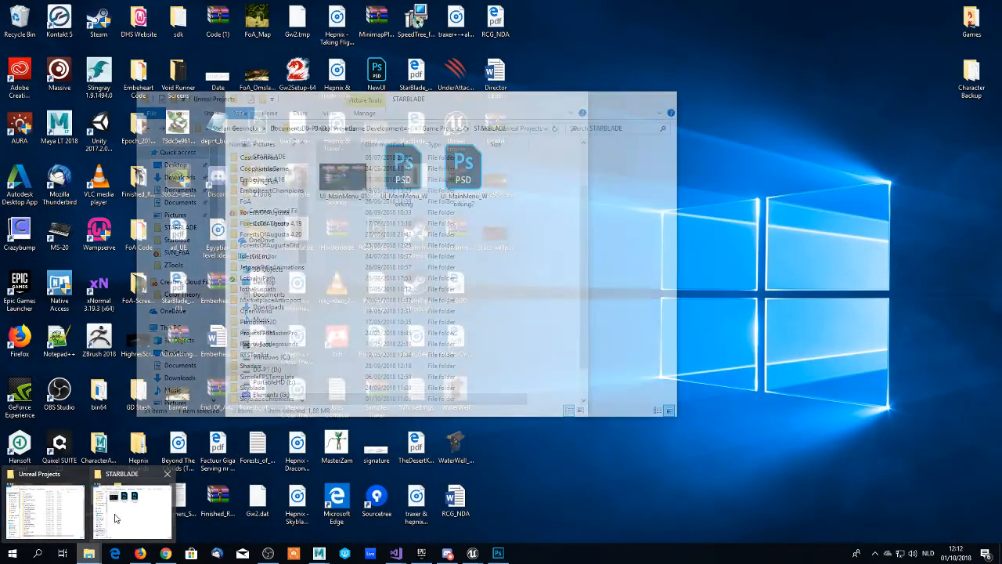
{"action": "left_click", "coordinate": [129, 502]}
{"action": "scroll", "coordinate": [266, 227], "scroll_direction": "up", "scroll_amount": 3}
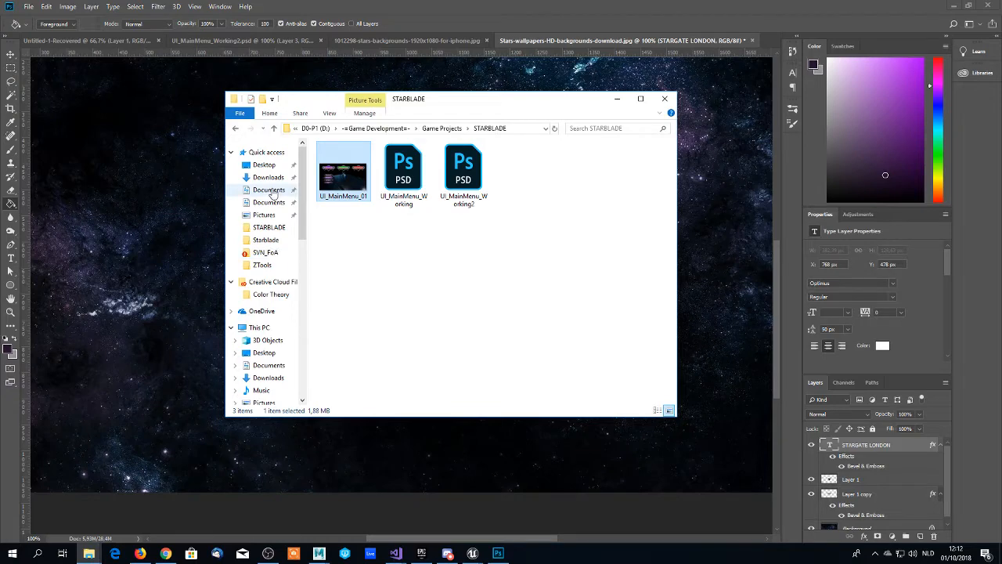
{"action": "scroll", "coordinate": [284, 268], "scroll_direction": "down", "scroll_amount": 2}
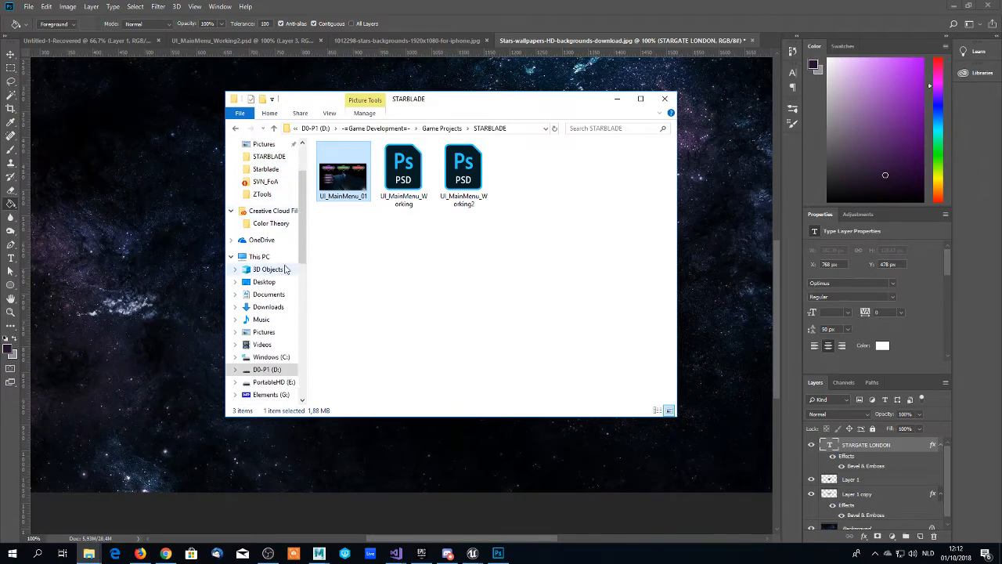
{"action": "left_click", "coordinate": [264, 281]}
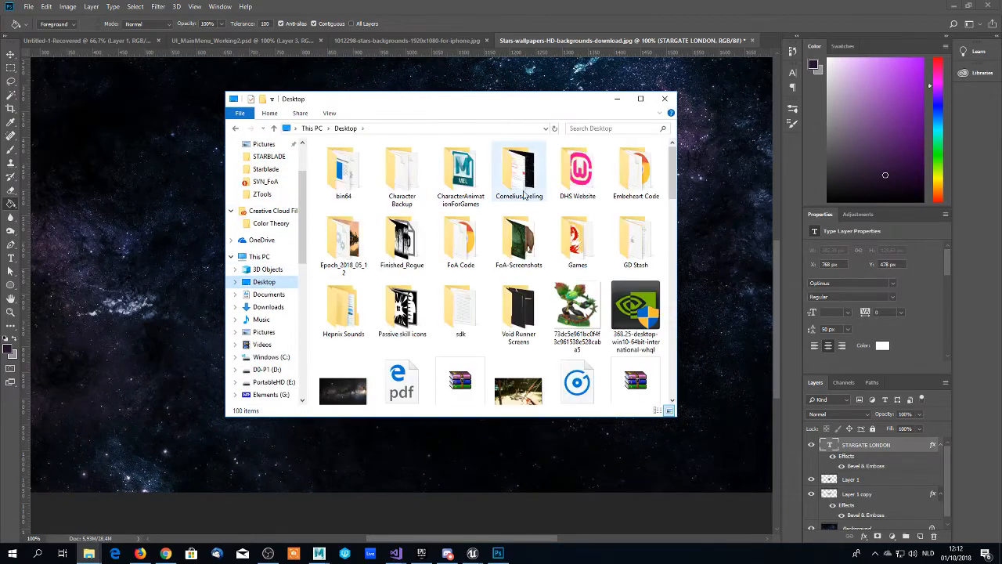
{"action": "double_click", "coordinate": [519, 184]}
{"action": "scroll", "coordinate": [474, 228], "scroll_direction": "down", "scroll_amount": 8}
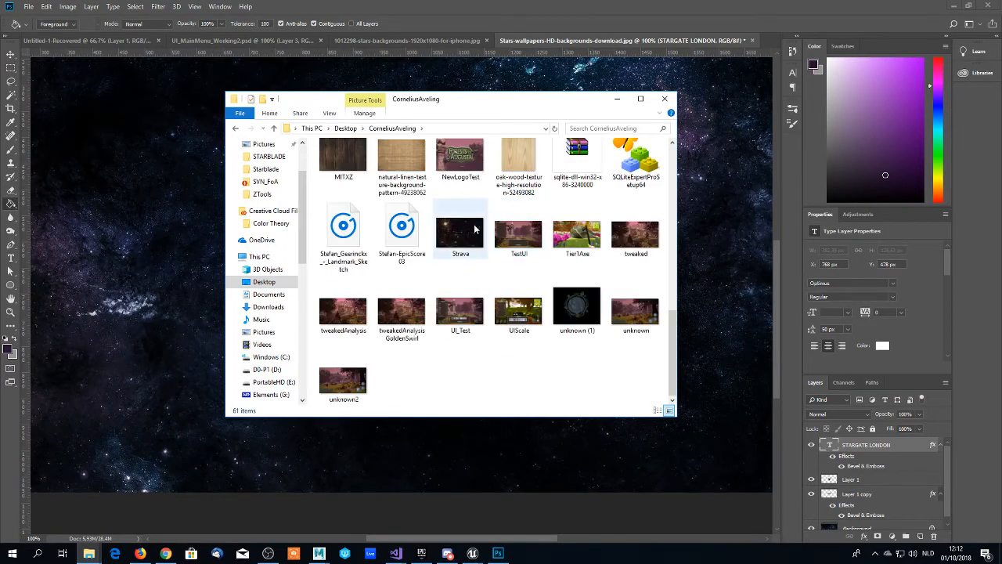
{"action": "left_click_drag", "start_coordinate": [458, 238], "coordinate": [516, 83]}
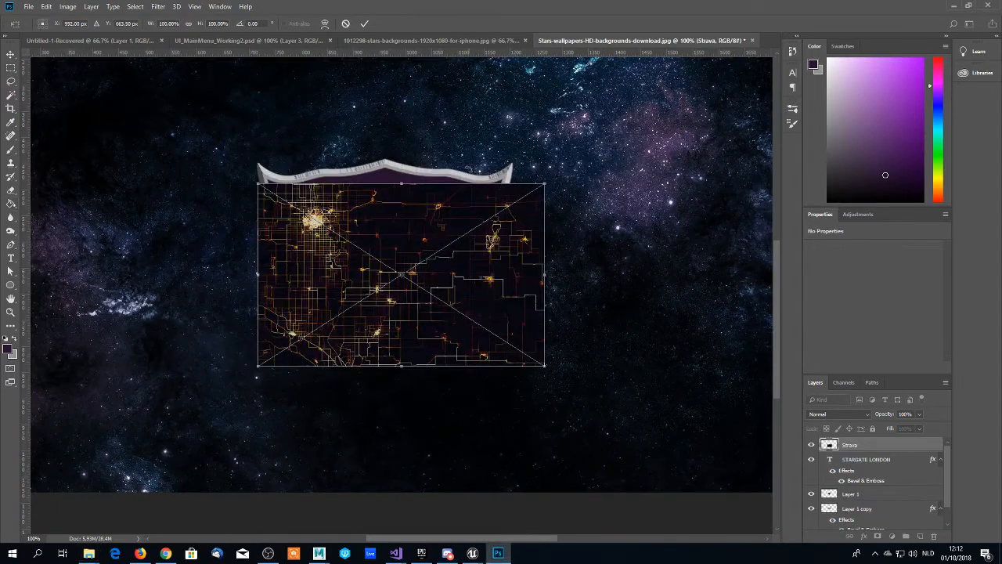
- Enlarge the placed Strava image to about 731 × 467 px and position it so it covers the whole emblem
{"action": "left_click_drag", "start_coordinate": [397, 250], "coordinate": [405, 225]}
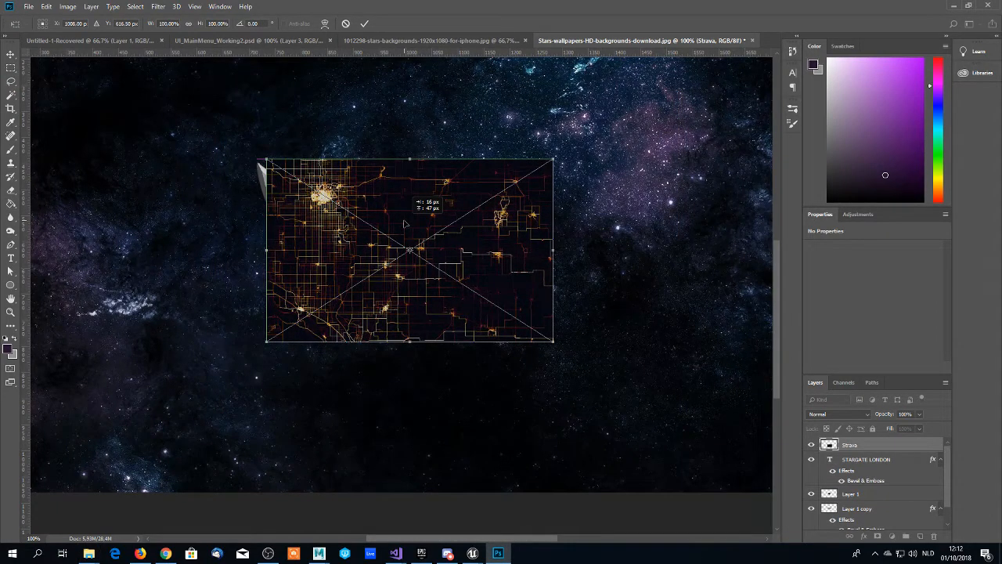
{"action": "left_click_drag", "start_coordinate": [405, 225], "coordinate": [347, 205]}
{"action": "left_click_drag", "start_coordinate": [498, 140], "coordinate": [592, 83]}
{"action": "left_click_drag", "start_coordinate": [369, 155], "coordinate": [385, 203]}
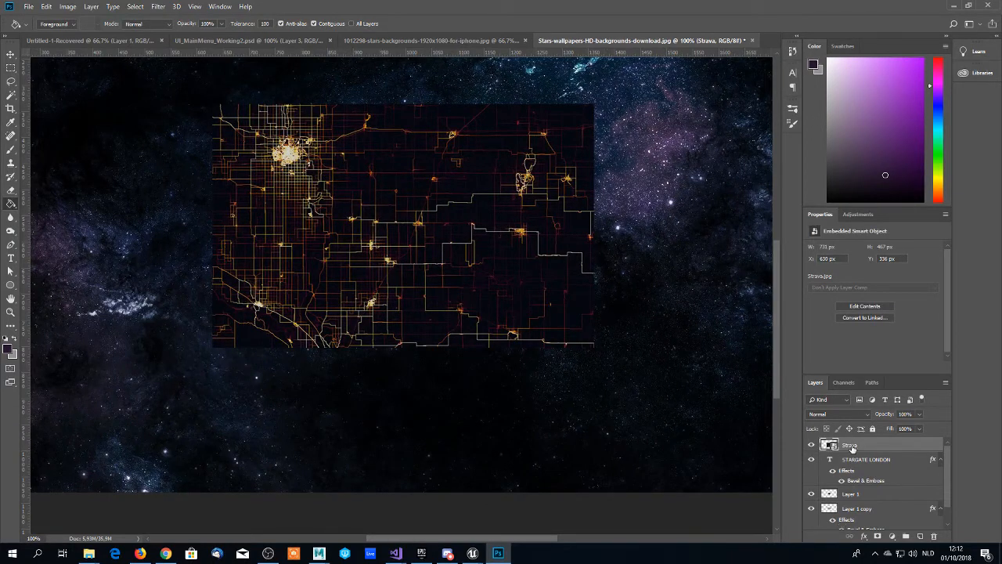
- Move the Strava layer beneath the STARGATE LONDON text layer and clip it to Layer 1 with a clipping mask
{"action": "left_click_drag", "start_coordinate": [852, 448], "coordinate": [853, 486]}
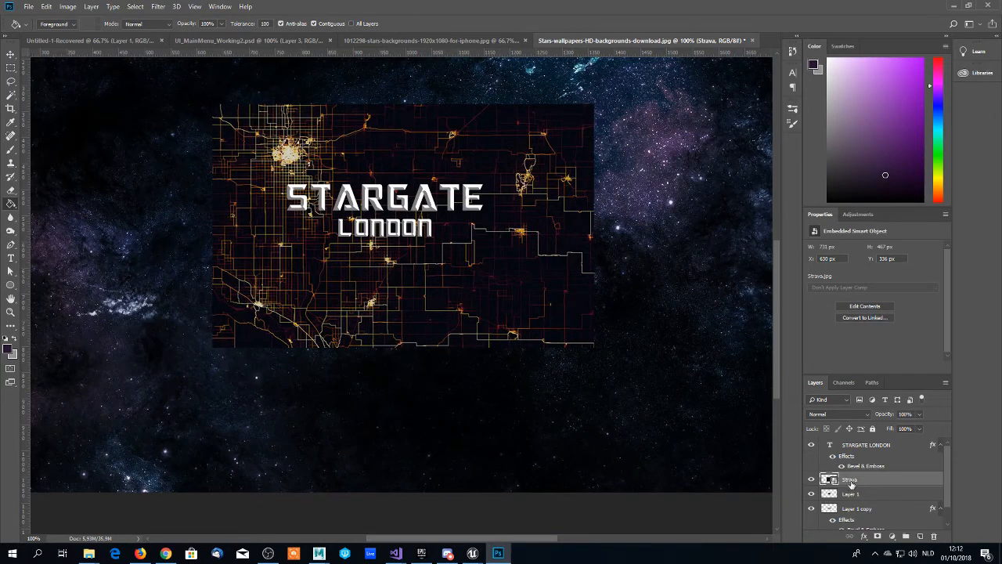
{"action": "left_click", "coordinate": [852, 496]}
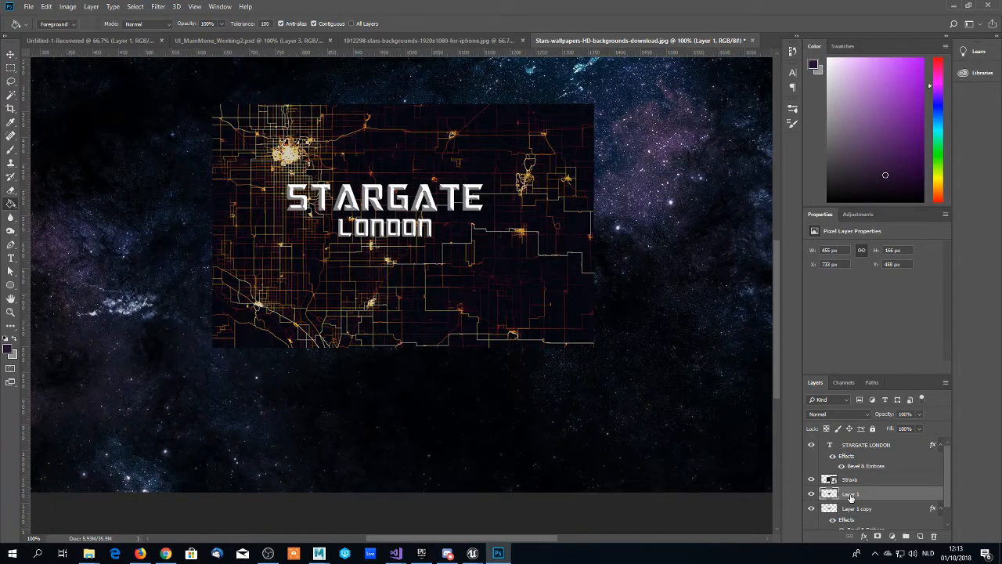
{"action": "right_click", "coordinate": [850, 483]}
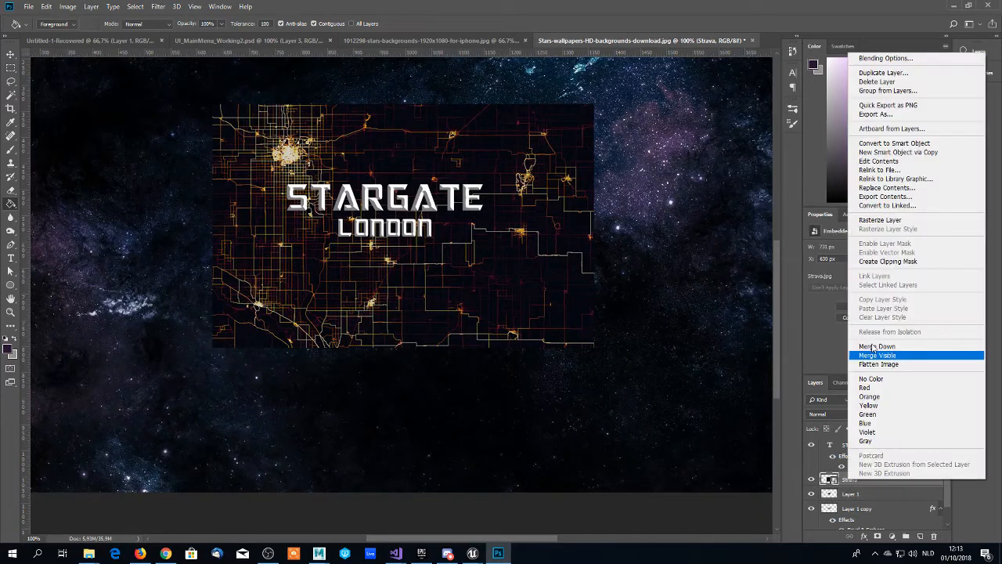
{"action": "left_click", "coordinate": [877, 261]}
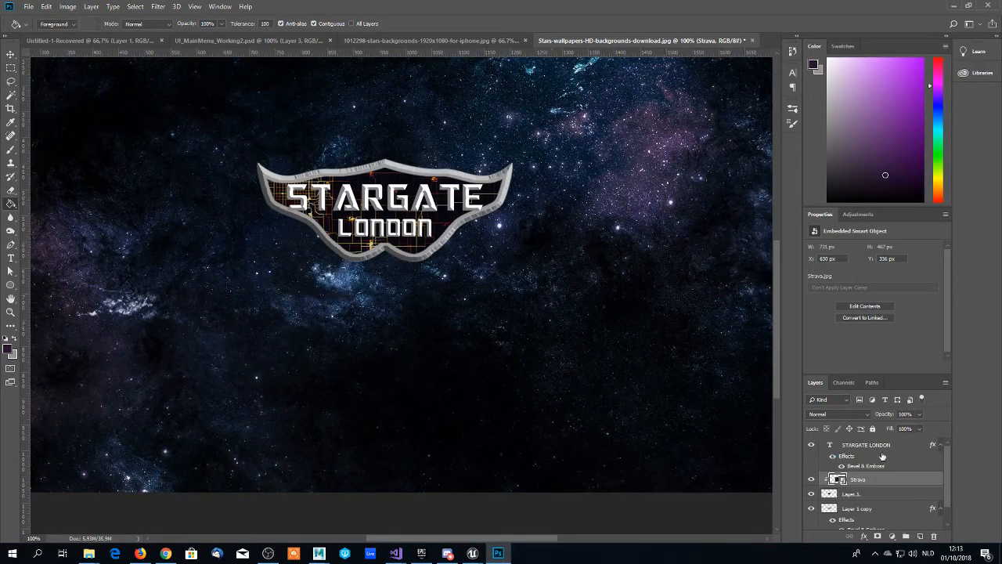
{"action": "scroll", "coordinate": [866, 479], "scroll_direction": "down", "scroll_amount": 2}
{"action": "scroll", "coordinate": [856, 455], "scroll_direction": "up", "scroll_amount": 2}
- Try the Overlay blend mode on the clipped Strava layer and set it to Screen instead
{"action": "left_click", "coordinate": [843, 413]}
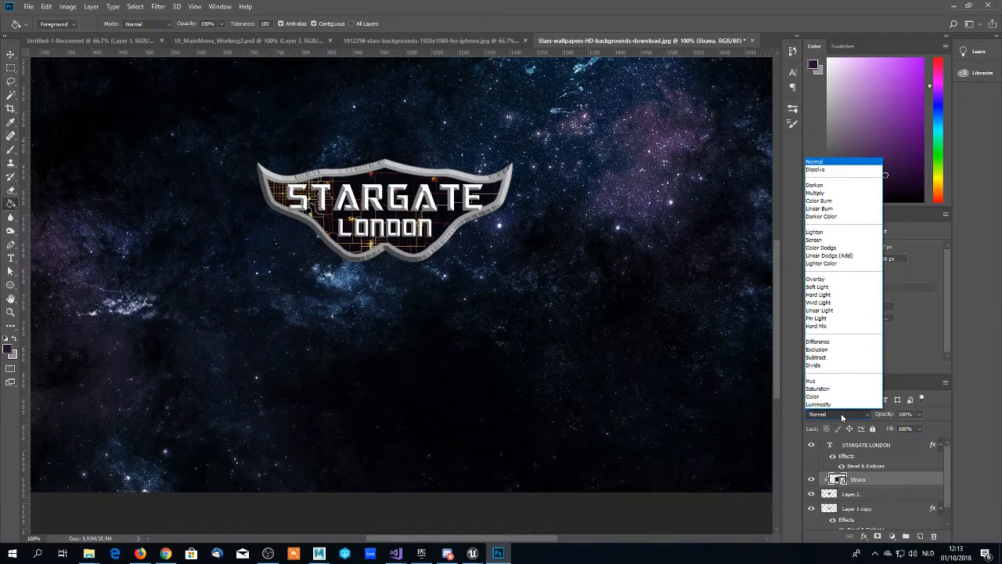
{"action": "left_click", "coordinate": [816, 280]}
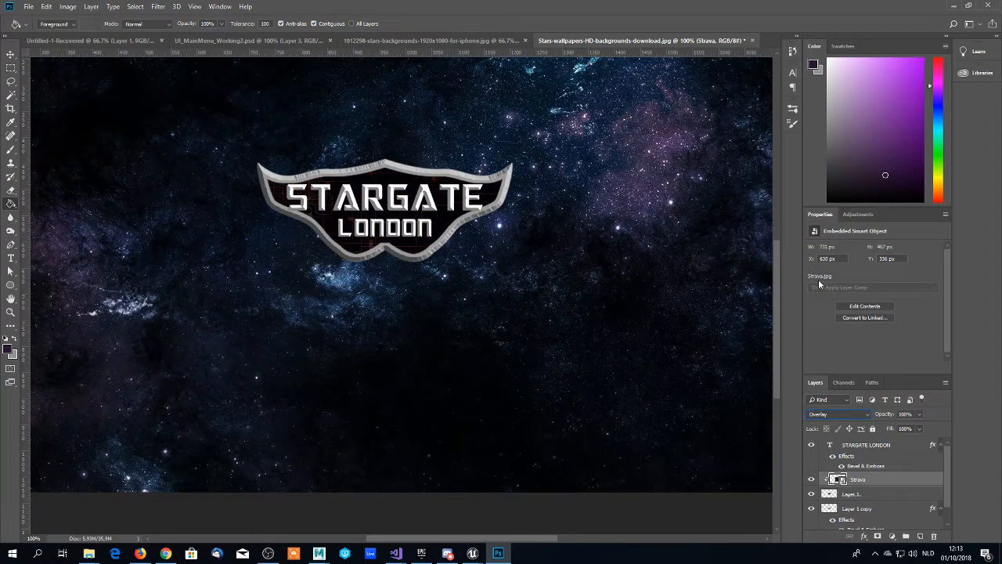
{"action": "left_click", "coordinate": [839, 413]}
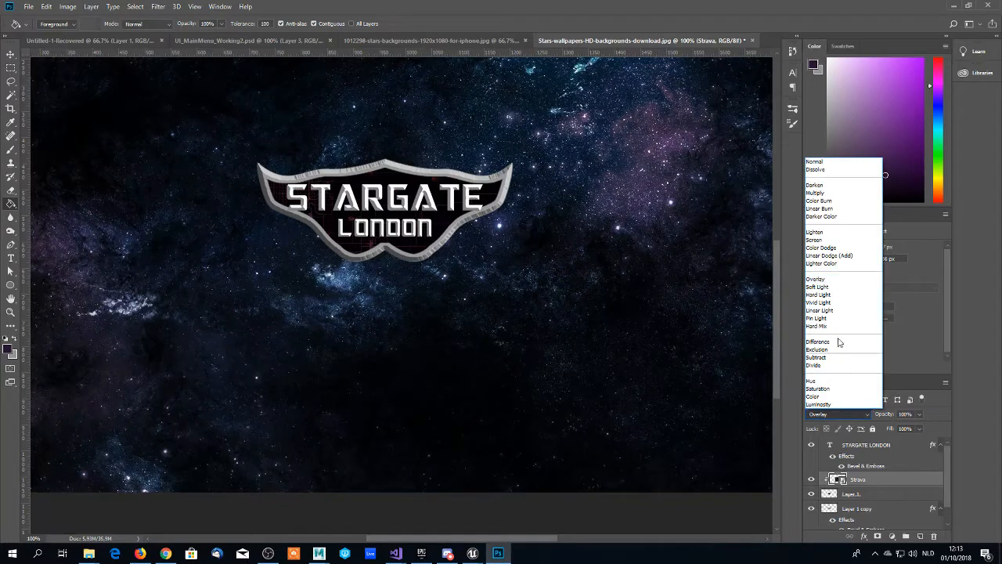
{"action": "left_click", "coordinate": [817, 240]}
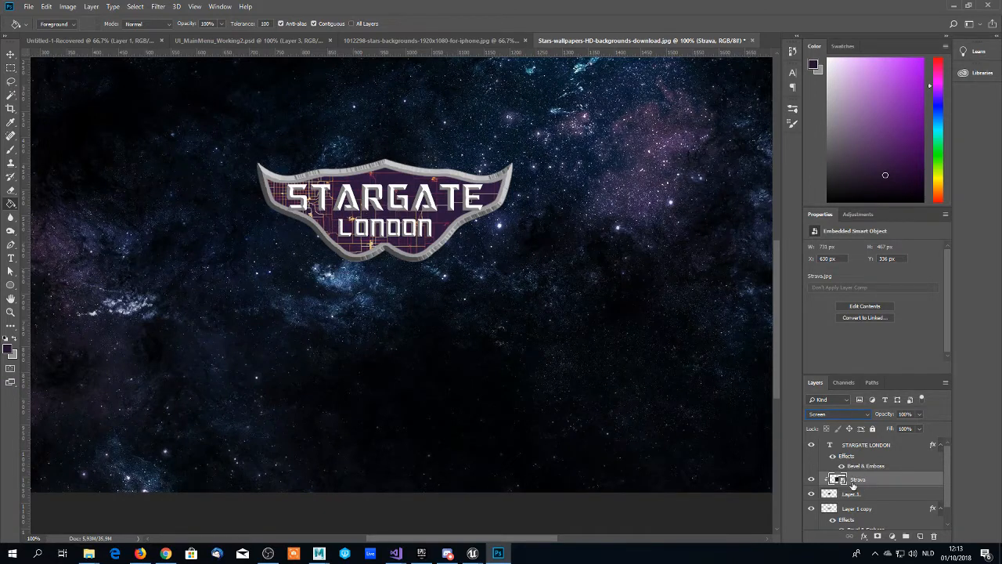
- Try the other blend modes on the Strava layer one after another, ending with Luminosity
{"action": "key", "text": "Up"}
{"action": "key", "text": "Up"}
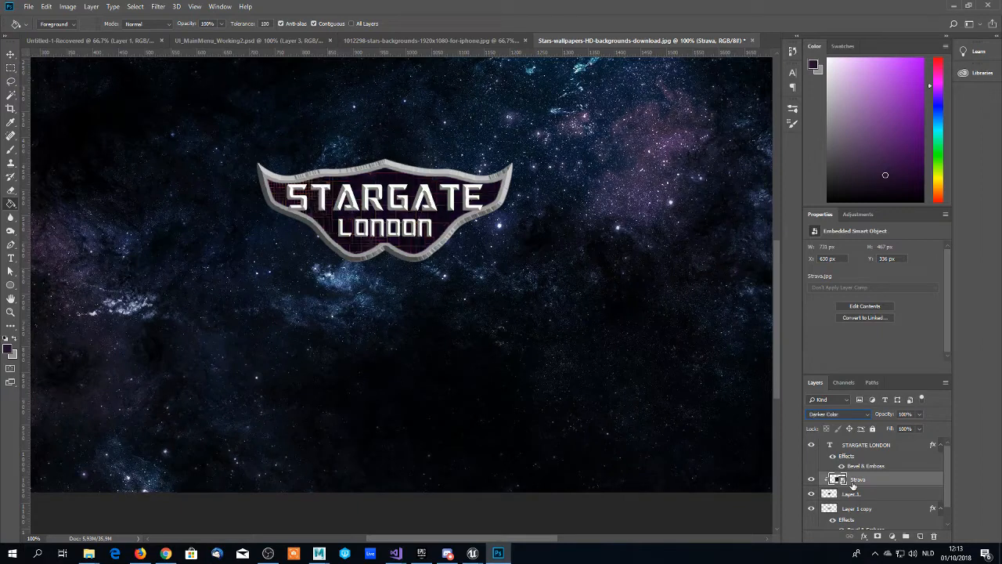
{"action": "key", "text": "Down"}
{"action": "key", "text": "Down"}
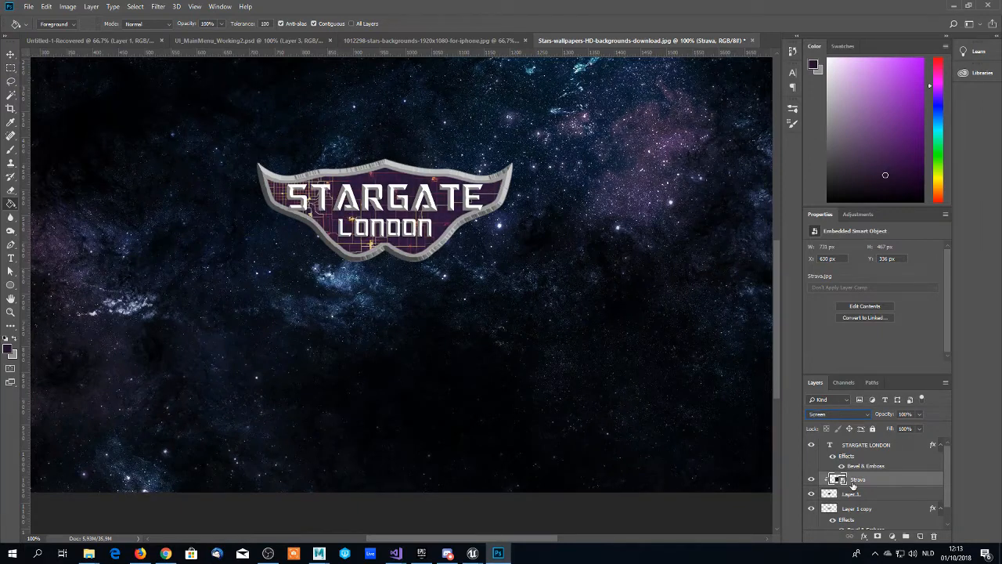
{"action": "key", "text": "Up"}
{"action": "key", "text": "Up"}
{"action": "key", "text": "Up"}
{"action": "key", "text": "Up"}
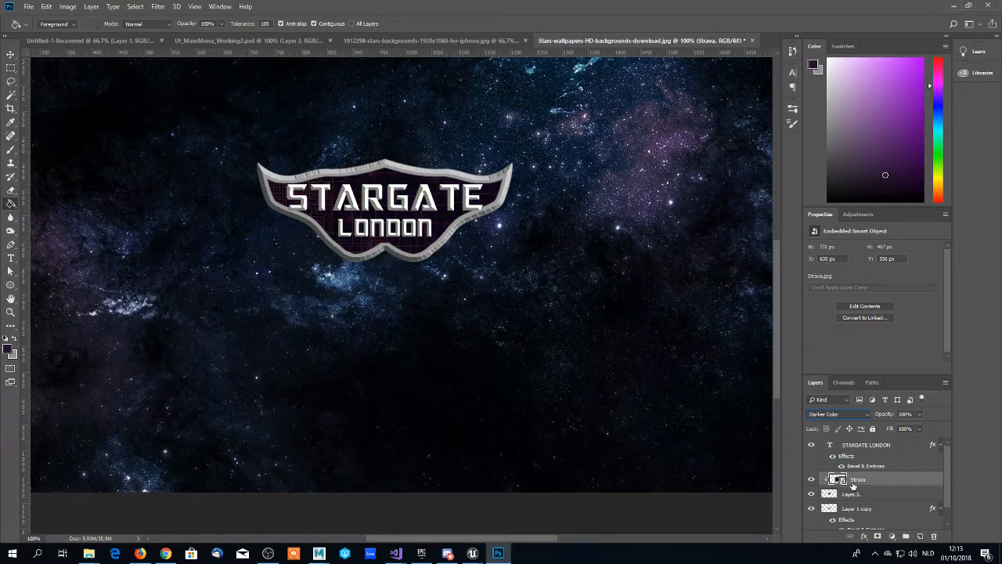
{"action": "key", "text": "Up"}
{"action": "key", "text": "Up"}
{"action": "key", "text": "Up"}
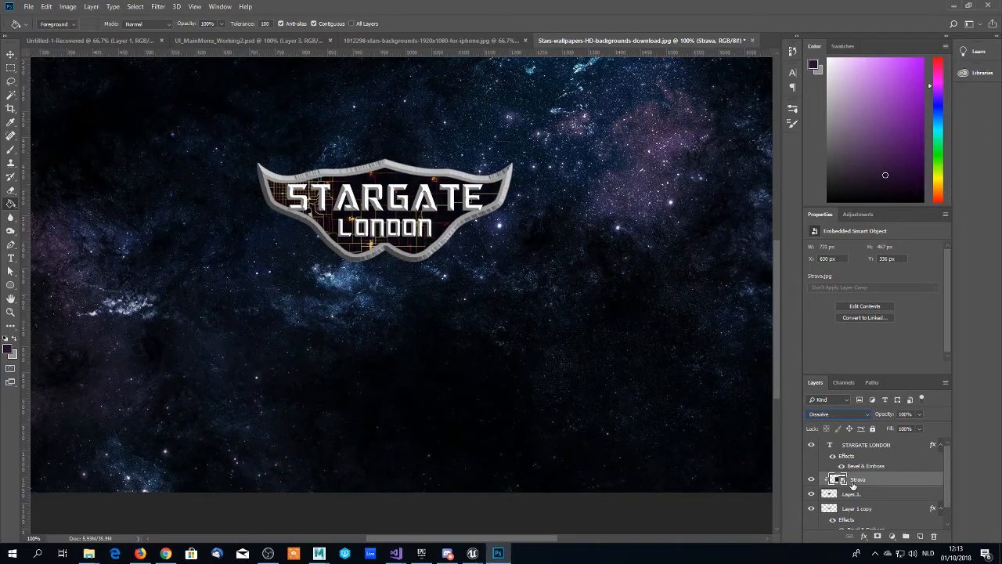
{"action": "key", "text": "Up"}
{"action": "key", "text": "Down"}
{"action": "key", "text": "Down"}
{"action": "key", "text": "Down"}
{"action": "key", "text": "Down"}
{"action": "key", "text": "Down"}
{"action": "key", "text": "Down"}
{"action": "key", "text": "Down"}
{"action": "key", "text": "Down"}
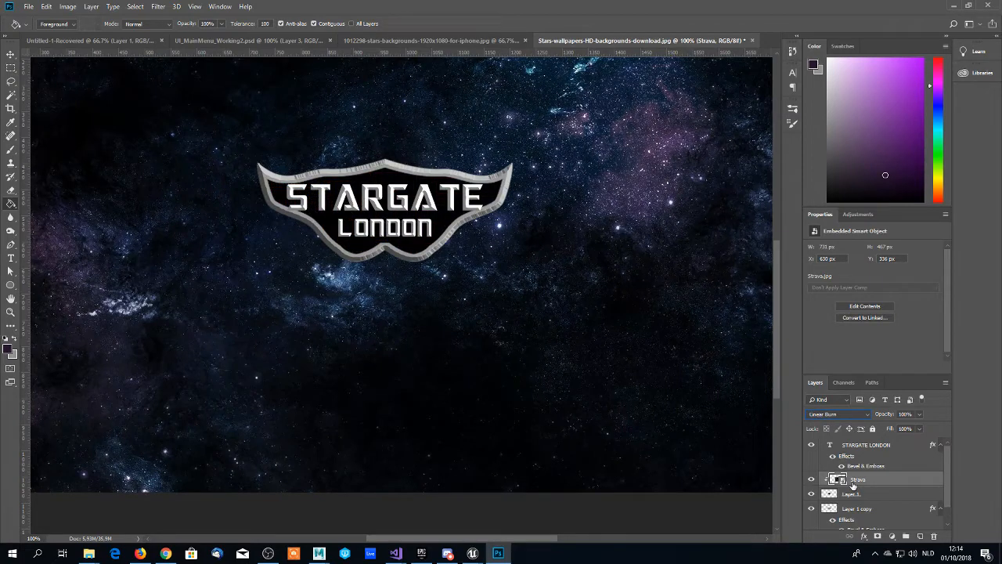
{"action": "key", "text": "Down"}
{"action": "key", "text": "Down"}
{"action": "key", "text": "Down"}
{"action": "key", "text": "Down"}
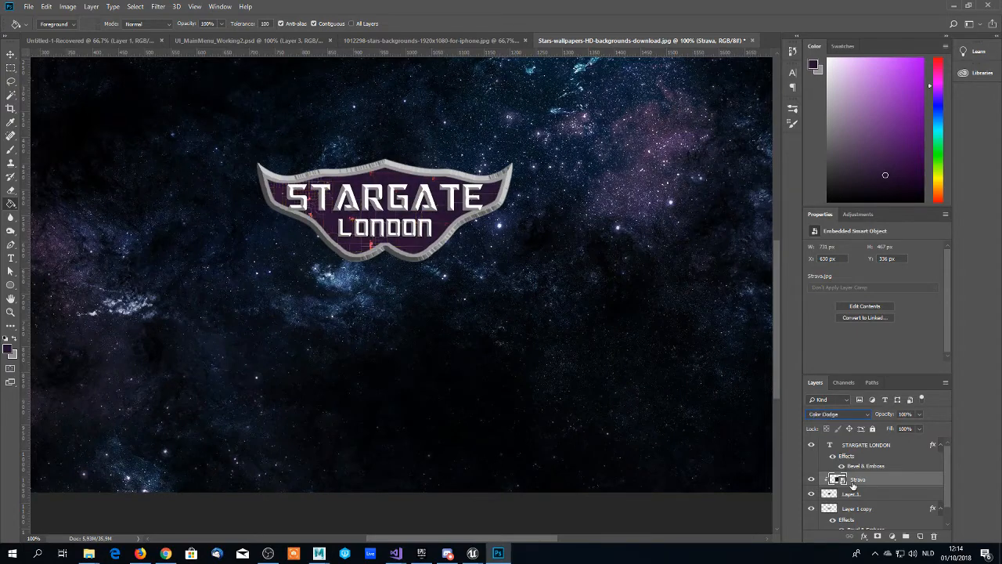
{"action": "key", "text": "Down"}
{"action": "key", "text": "Down"}
{"action": "key", "text": "Down"}
{"action": "key", "text": "Down"}
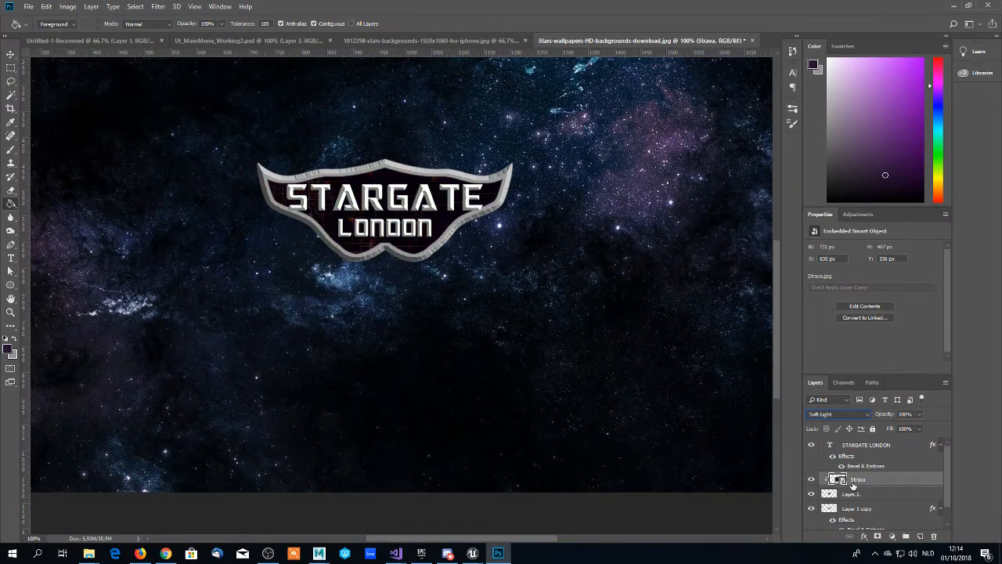
{"action": "key", "text": "Down"}
{"action": "key", "text": "Down"}
{"action": "key", "text": "Down"}
{"action": "key", "text": "Down"}
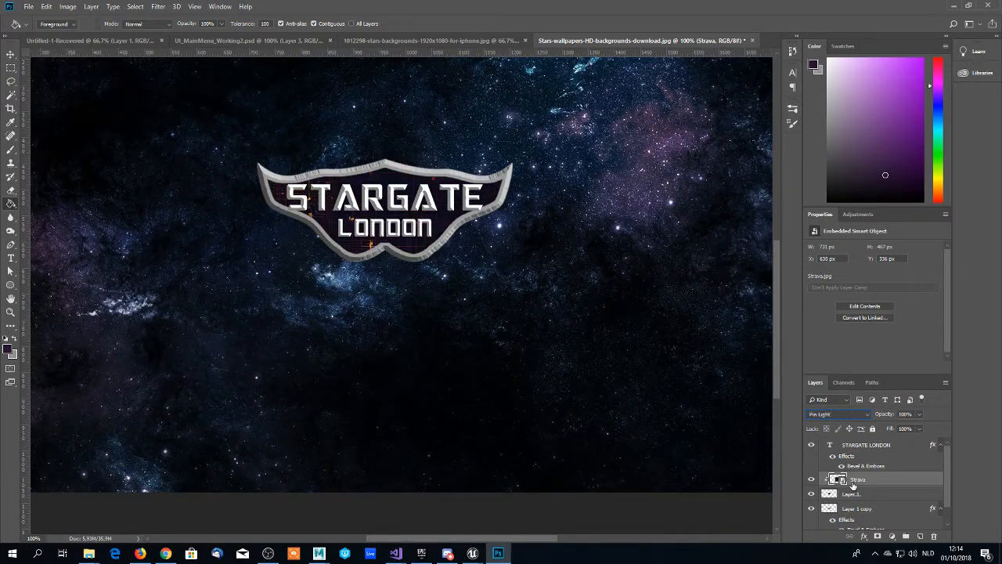
{"action": "key", "text": "Down"}
{"action": "key", "text": "Down"}
{"action": "key", "text": "Down"}
{"action": "key", "text": "Down"}
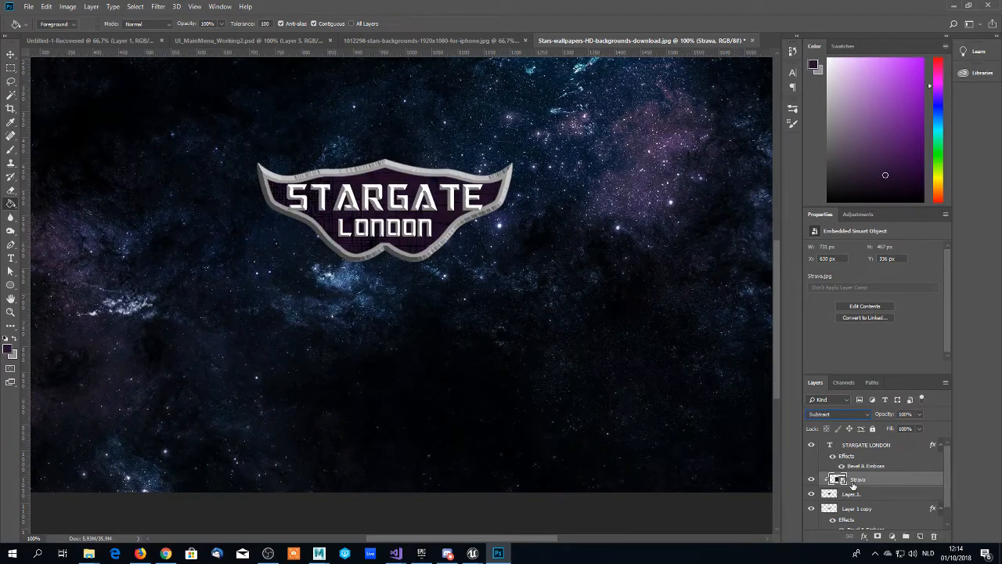
{"action": "key", "text": "Down"}
{"action": "key", "text": "Down"}
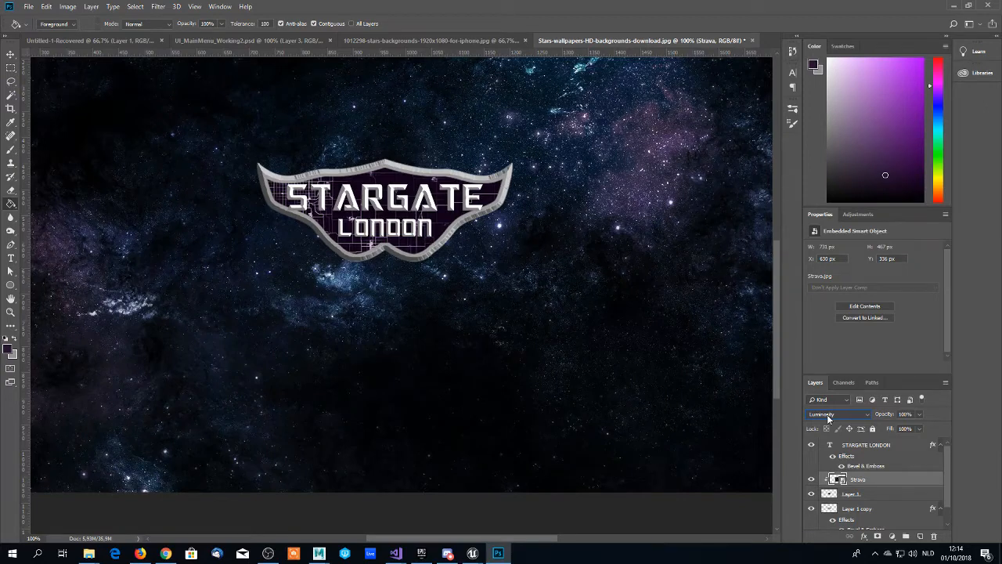
- Compare the Strava layer's blend modes from Luminosity back to Color Dodge and set the layer to Screen
{"action": "scroll", "coordinate": [828, 416], "scroll_direction": "up", "scroll_amount": 1}
{"action": "scroll", "coordinate": [828, 416], "scroll_direction": "down", "scroll_amount": 1}
{"action": "scroll", "coordinate": [828, 418], "scroll_direction": "up", "scroll_amount": 1}
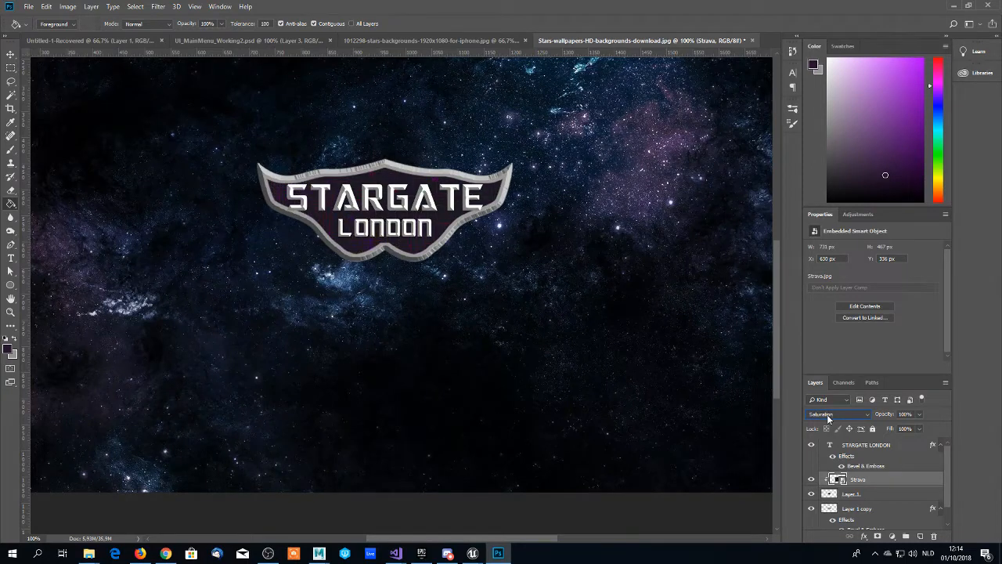
{"action": "scroll", "coordinate": [827, 414], "scroll_direction": "up", "scroll_amount": 4}
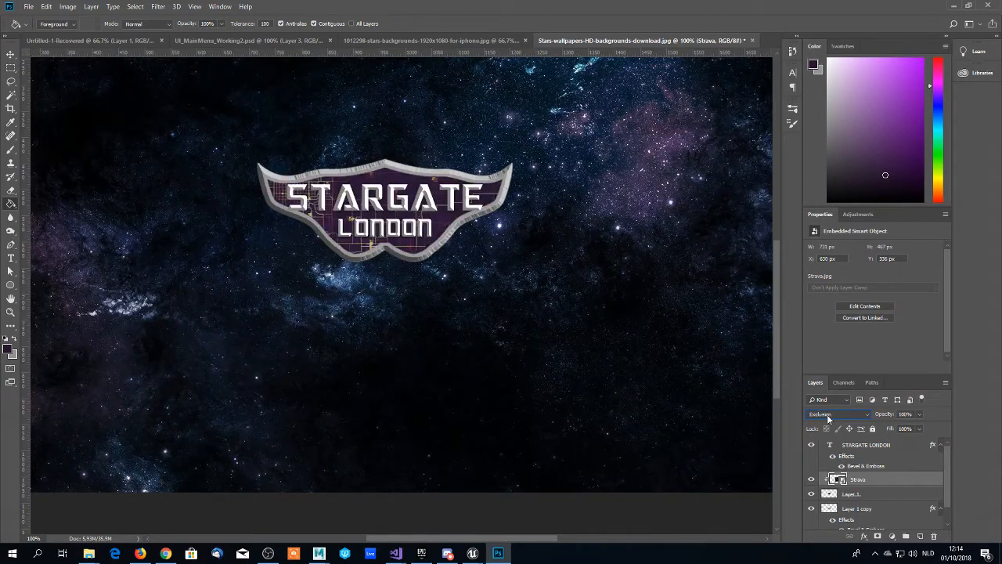
{"action": "scroll", "coordinate": [827, 414], "scroll_direction": "up", "scroll_amount": 4}
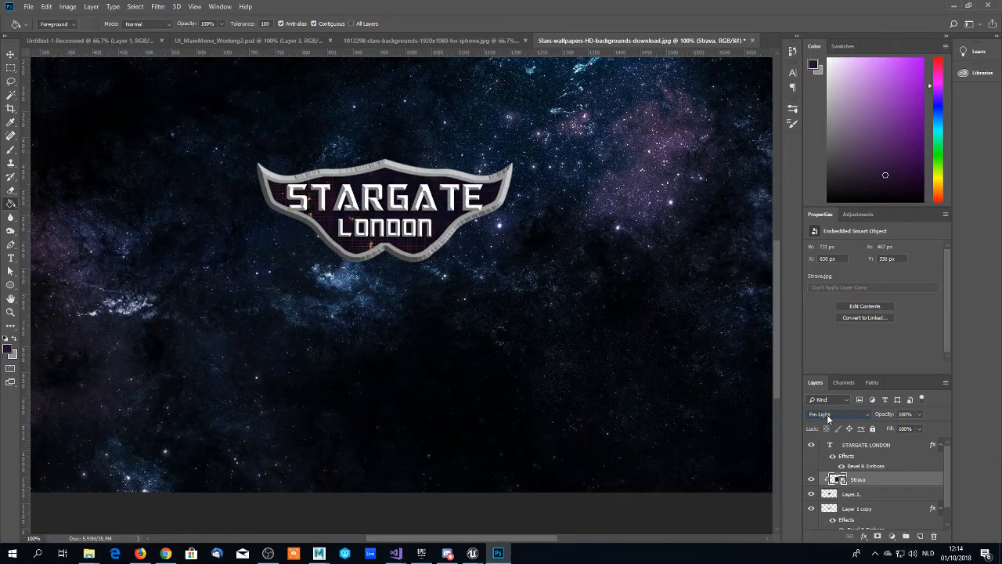
{"action": "scroll", "coordinate": [827, 414], "scroll_direction": "down", "scroll_amount": 1}
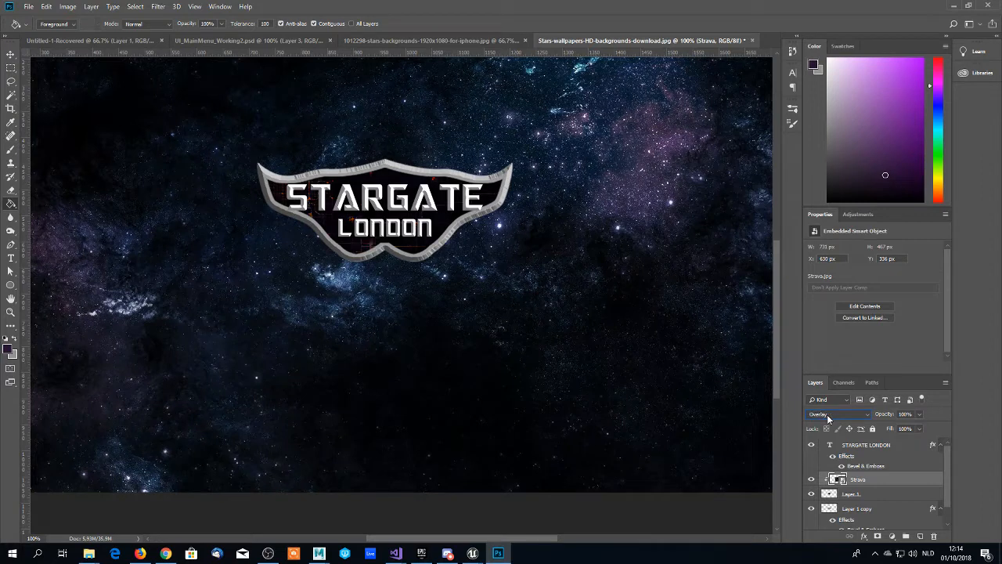
{"action": "scroll", "coordinate": [827, 414], "scroll_direction": "up", "scroll_amount": 5}
{"action": "scroll", "coordinate": [827, 414], "scroll_direction": "up", "scroll_amount": 1}
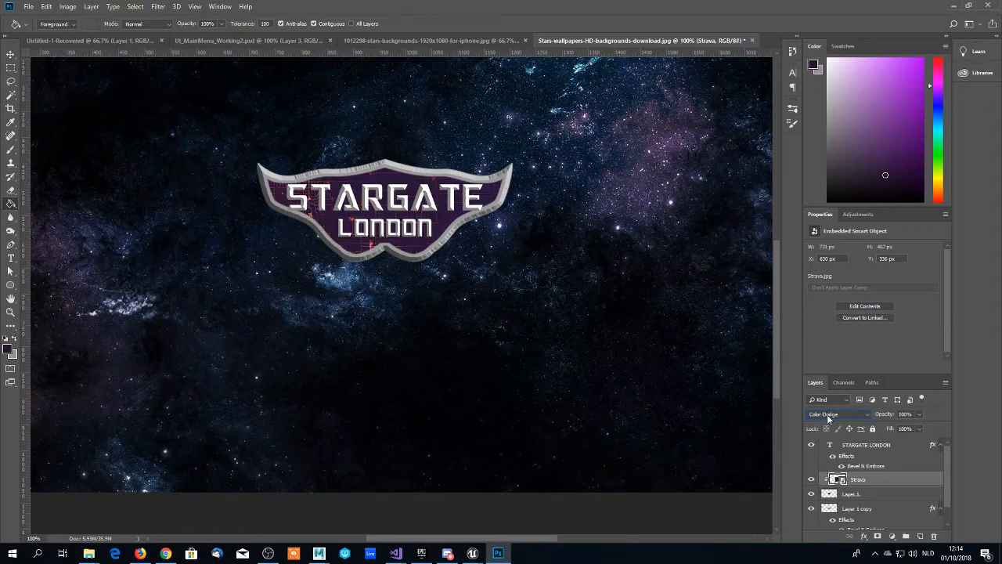
{"action": "scroll", "coordinate": [827, 414], "scroll_direction": "down", "scroll_amount": 1}
{"action": "scroll", "coordinate": [827, 415], "scroll_direction": "up", "scroll_amount": 2}
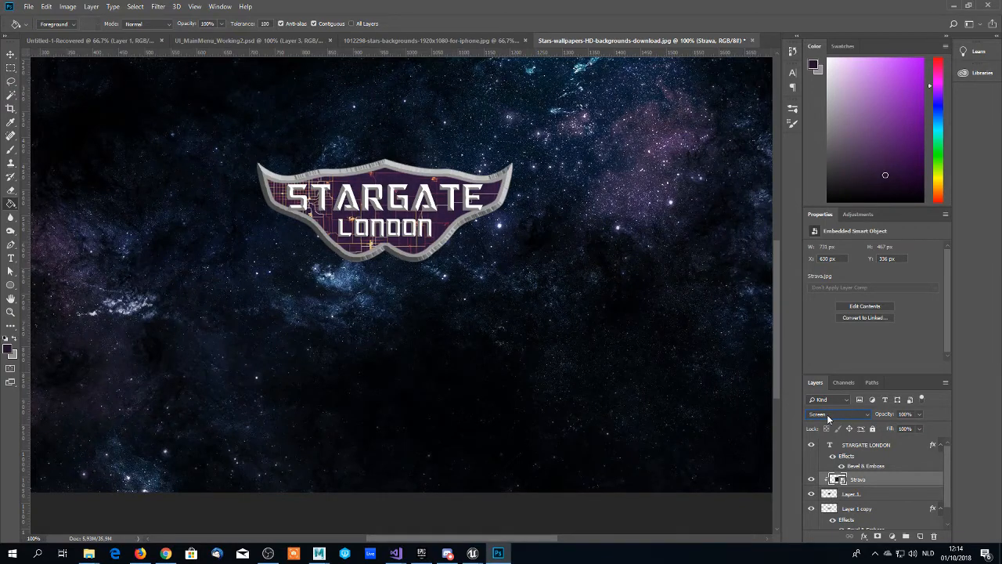
{"action": "scroll", "coordinate": [827, 414], "scroll_direction": "down", "scroll_amount": 2}
{"action": "scroll", "coordinate": [827, 414], "scroll_direction": "up", "scroll_amount": 2}
- Try 50% and 75% opacity on the Strava layer and set it to 35%
{"action": "left_click", "coordinate": [906, 414]}
{"action": "type", "text": "50"}
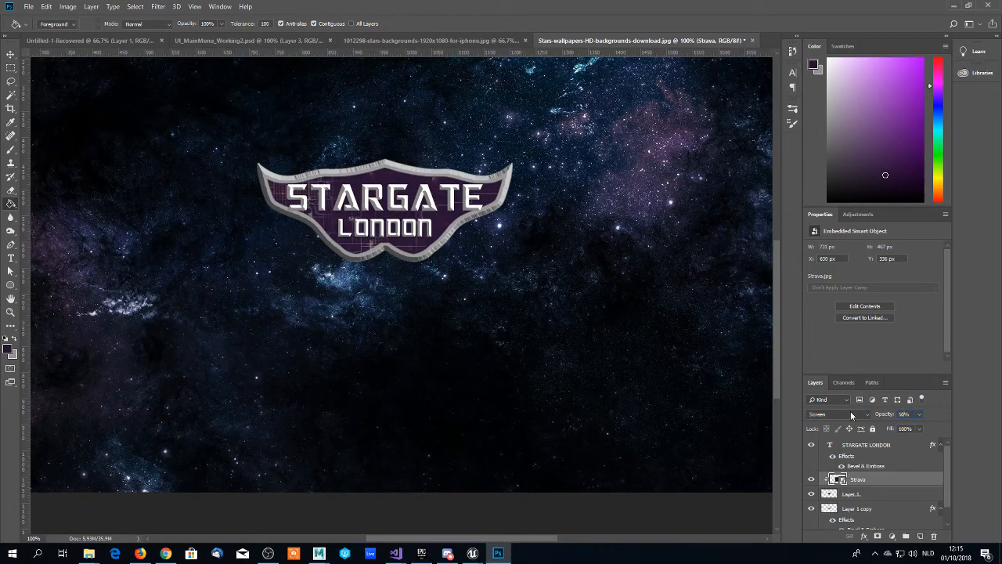
{"action": "key", "text": "BackSpace"}
{"action": "key", "text": "BackSpace"}
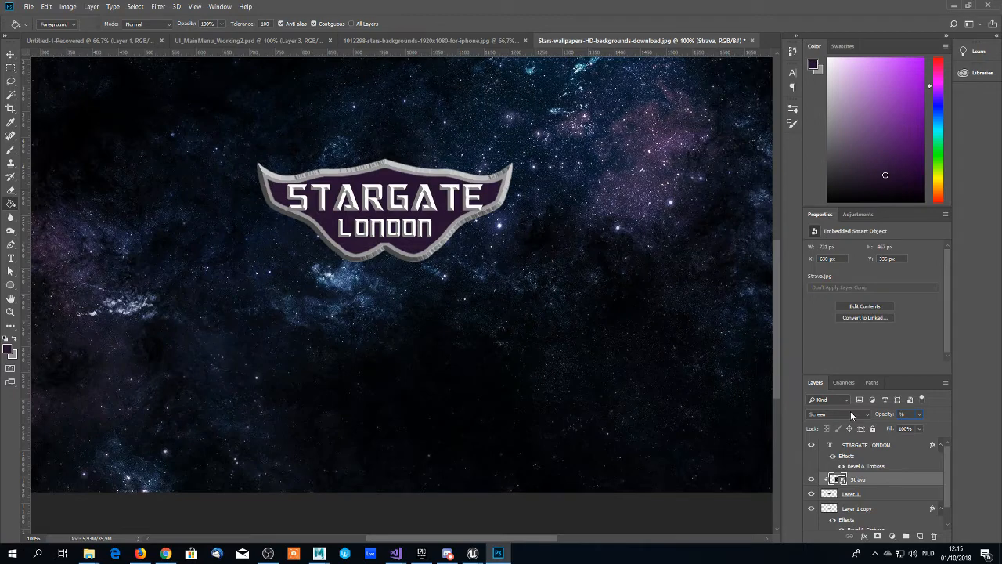
{"action": "type", "text": "75"}
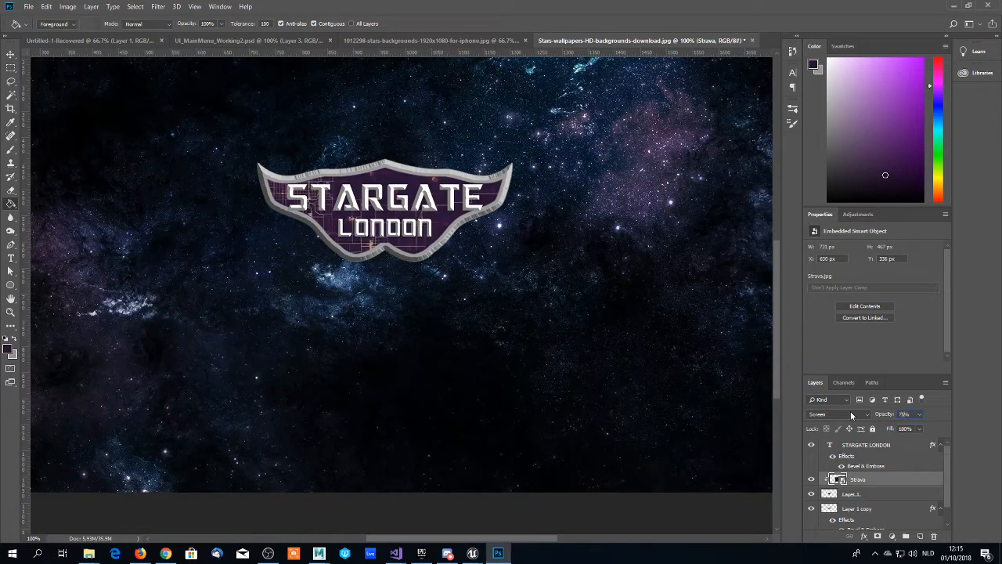
{"action": "key", "text": "BackSpace"}
{"action": "key", "text": "BackSpace"}
{"action": "type", "text": "35"}
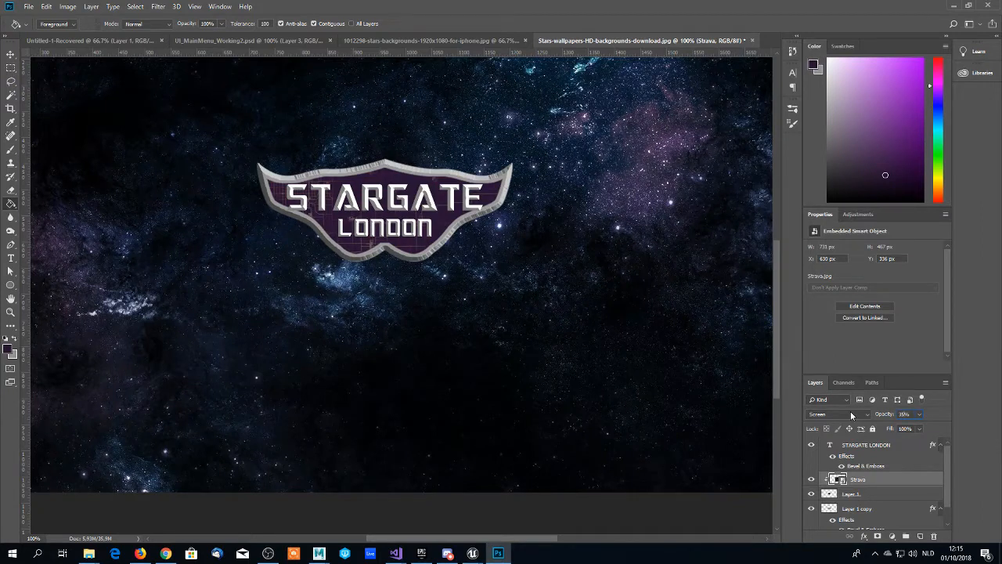
- Zoom in to 200% on the emblem and examine the faded Strava texture behind the lettering
{"action": "scroll", "coordinate": [517, 290], "scroll_direction": "down", "scroll_amount": 1}
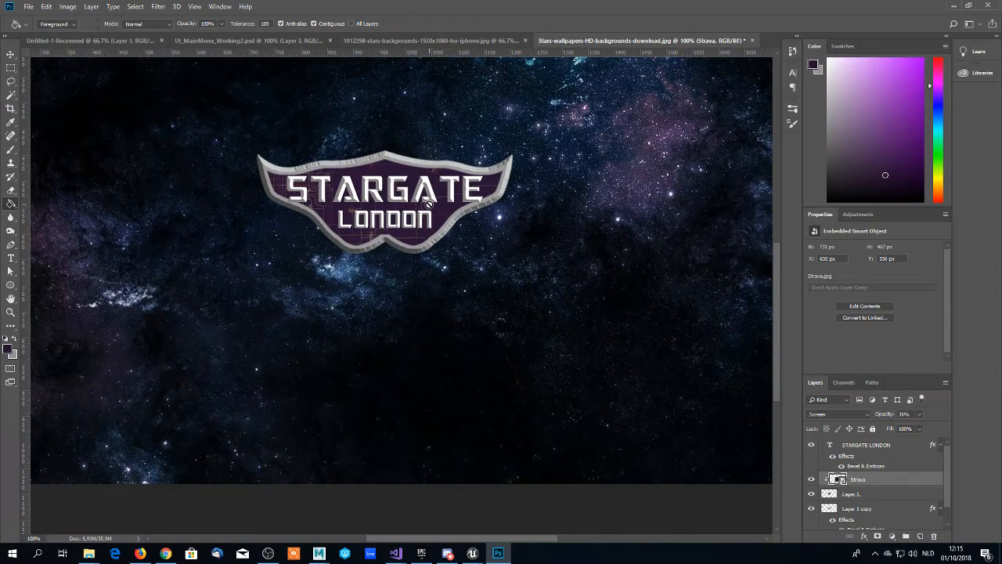
{"action": "scroll", "coordinate": [423, 227], "scroll_direction": "up", "scroll_amount": 3}
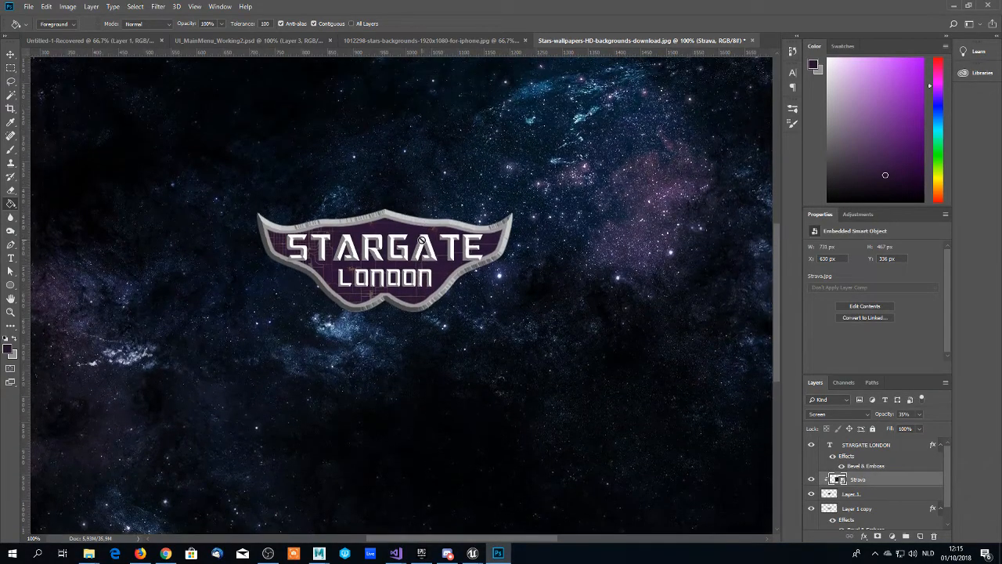
{"action": "key", "text": "z"}
{"action": "left_click", "coordinate": [401, 257]}
{"action": "scroll", "coordinate": [401, 257], "scroll_direction": "up", "scroll_amount": 1}
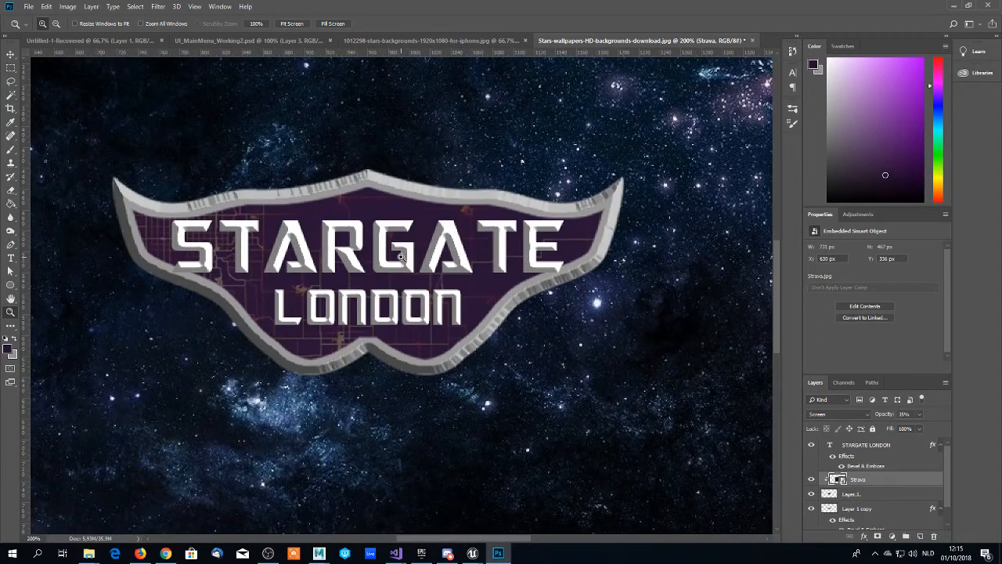
{"action": "scroll", "coordinate": [401, 257], "scroll_direction": "up", "scroll_amount": 1}
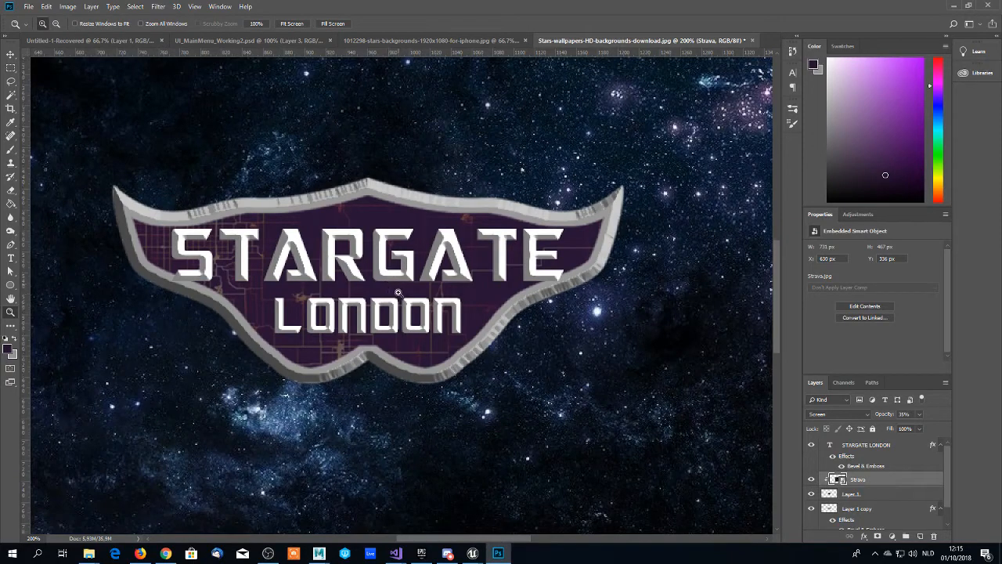
{"action": "scroll", "coordinate": [396, 291], "scroll_direction": "down", "scroll_amount": 1}
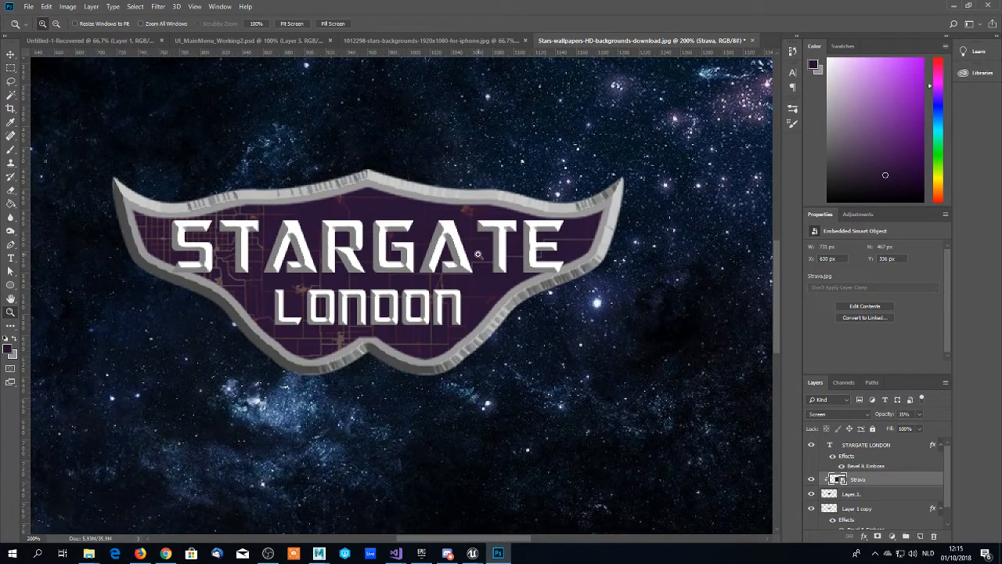
- Dodge the midtones of Layer 1 at 100% exposure to brighten the upper part of the purple panel behind STARGATE
{"action": "key", "text": "o"}
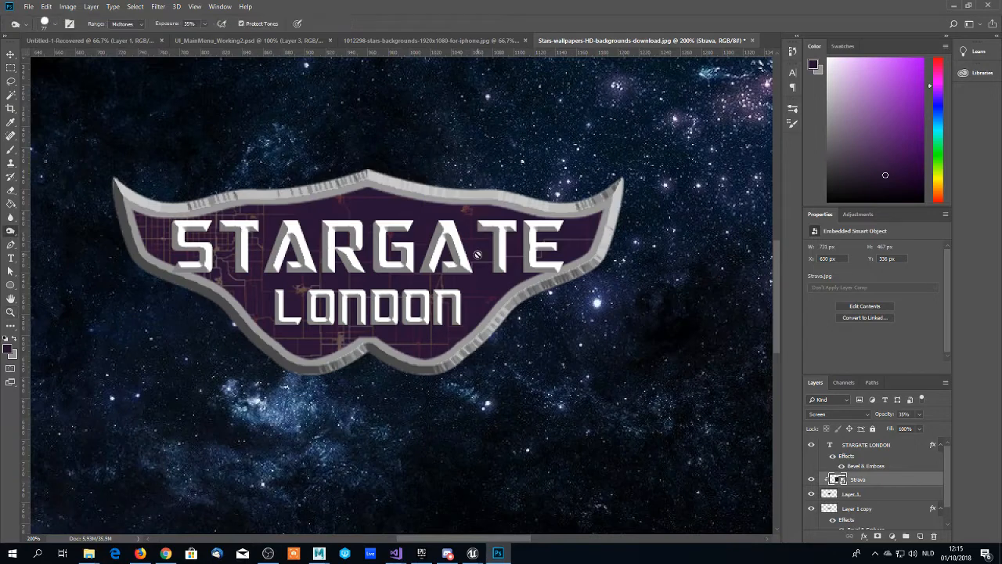
{"action": "right_click", "coordinate": [13, 230]}
{"action": "left_click", "coordinate": [47, 240]}
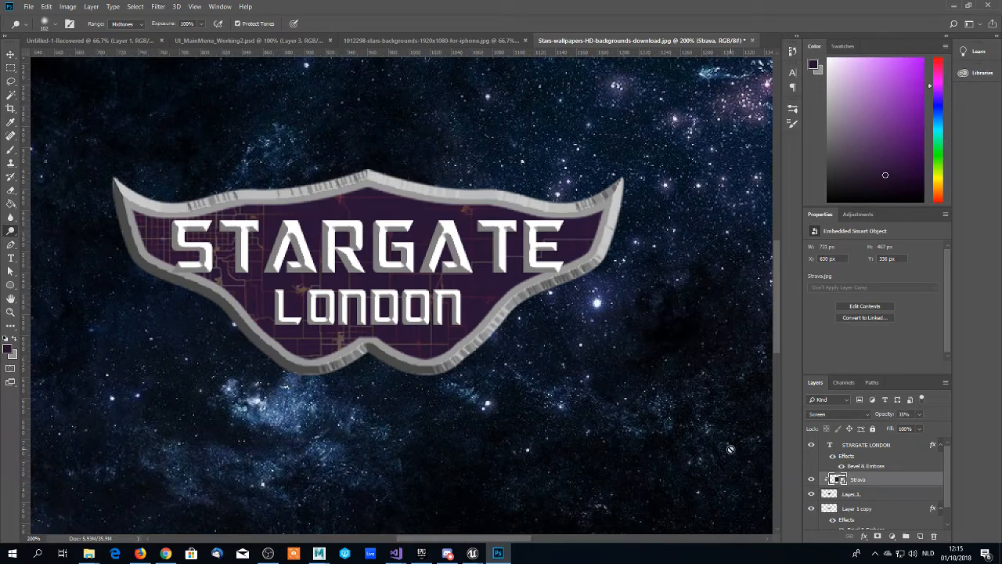
{"action": "left_click", "coordinate": [854, 495]}
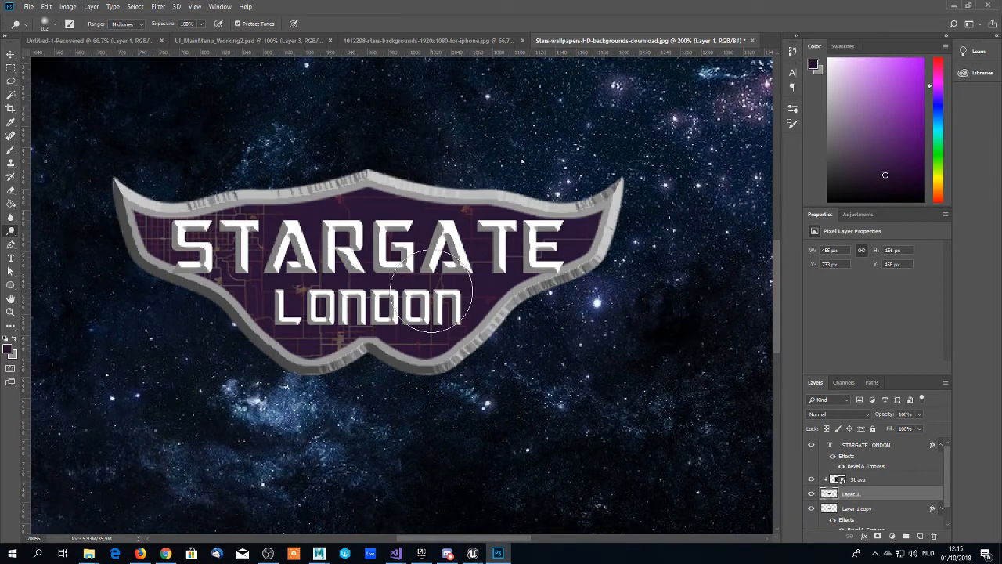
{"action": "scroll", "coordinate": [415, 294], "scroll_direction": "down", "scroll_amount": 1}
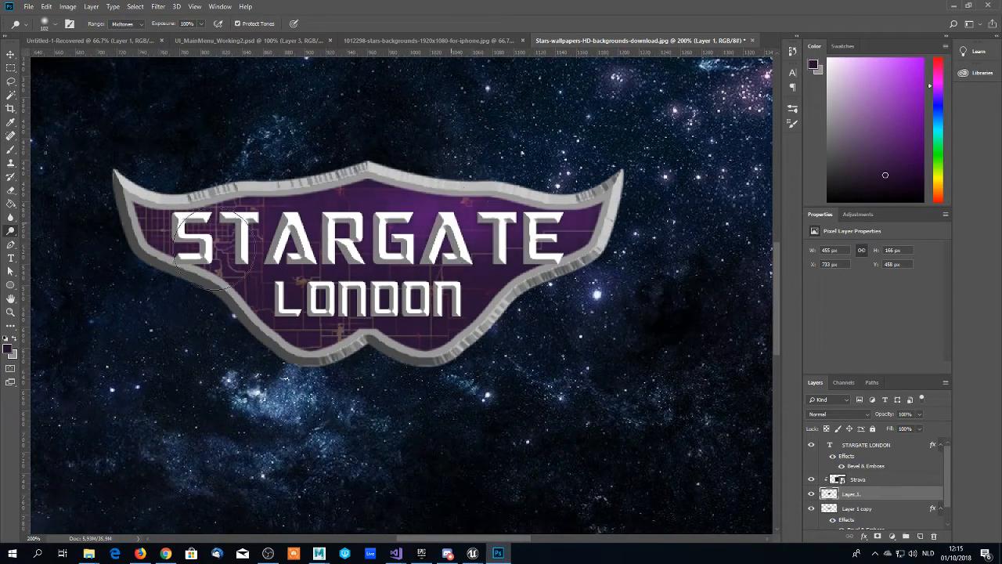
{"action": "mouse_move", "coordinate": [117, 237]}
{"action": "left_mouse_down"}
{"action": "mouse_move", "coordinate": [183, 216]}
{"action": "mouse_move", "coordinate": [258, 225]}
{"action": "mouse_move", "coordinate": [540, 212]}
{"action": "mouse_move", "coordinate": [94, 210]}
{"action": "mouse_move", "coordinate": [360, 183]}
{"action": "left_mouse_up"}
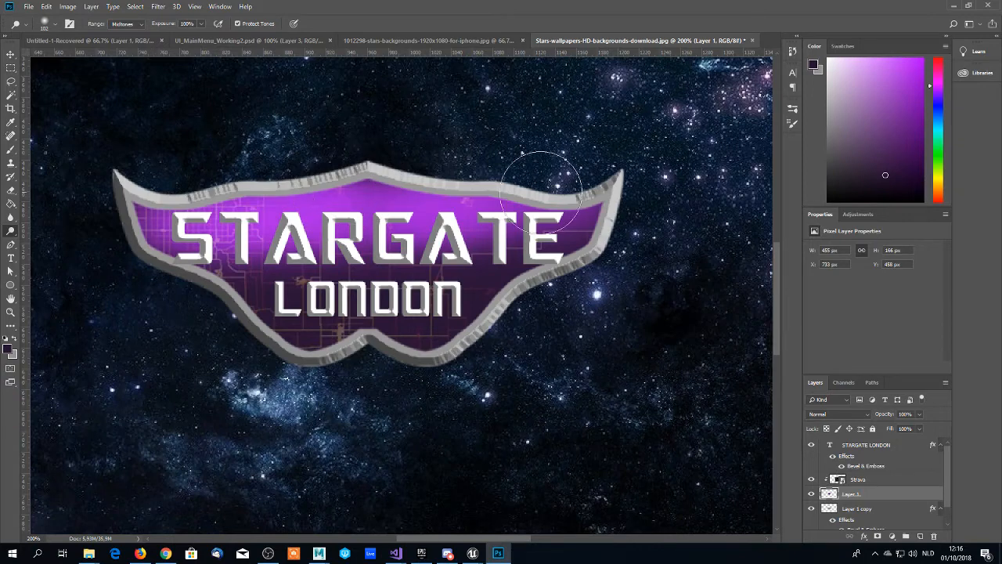
- Burn the midtones at 35% exposure along the lower part of the purple panel around LONDON
{"action": "scroll", "coordinate": [185, 247], "scroll_direction": "down", "scroll_amount": 1}
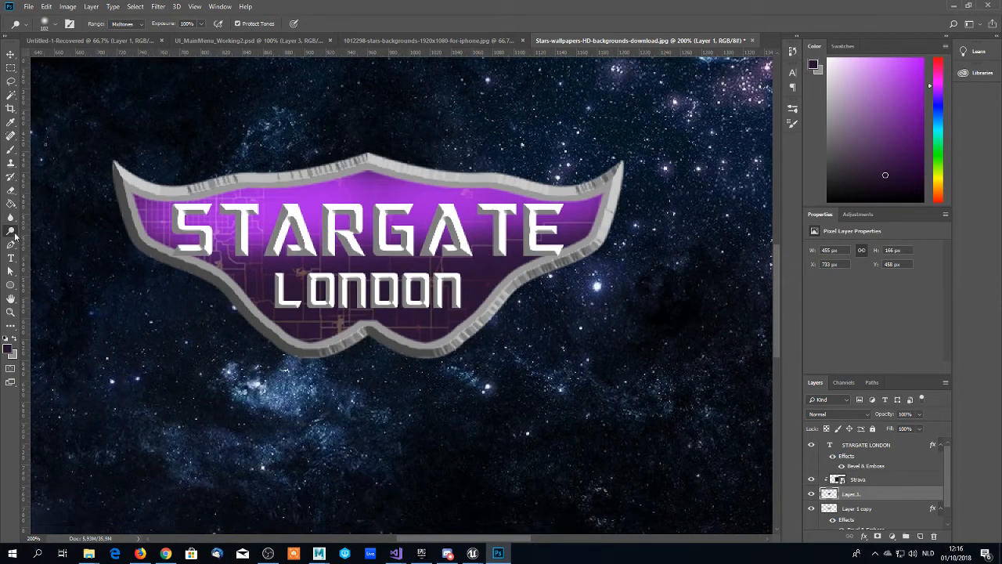
{"action": "right_click", "coordinate": [11, 232]}
{"action": "left_click", "coordinate": [58, 242]}
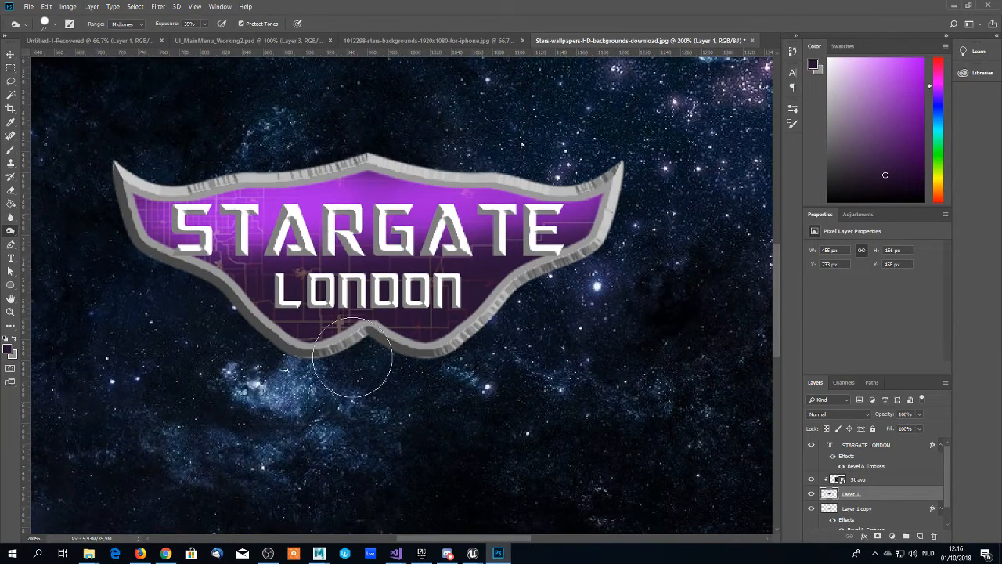
{"action": "scroll", "coordinate": [335, 369], "scroll_direction": "down", "scroll_amount": 1}
{"action": "scroll", "coordinate": [346, 327], "scroll_direction": "down", "scroll_amount": 1}
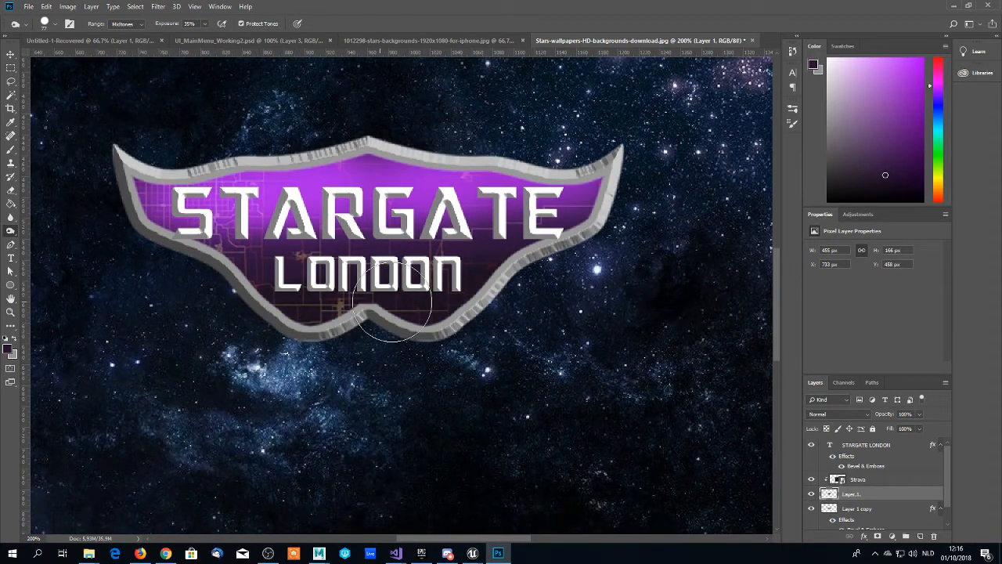
{"action": "scroll", "coordinate": [400, 313], "scroll_direction": "down", "scroll_amount": 1}
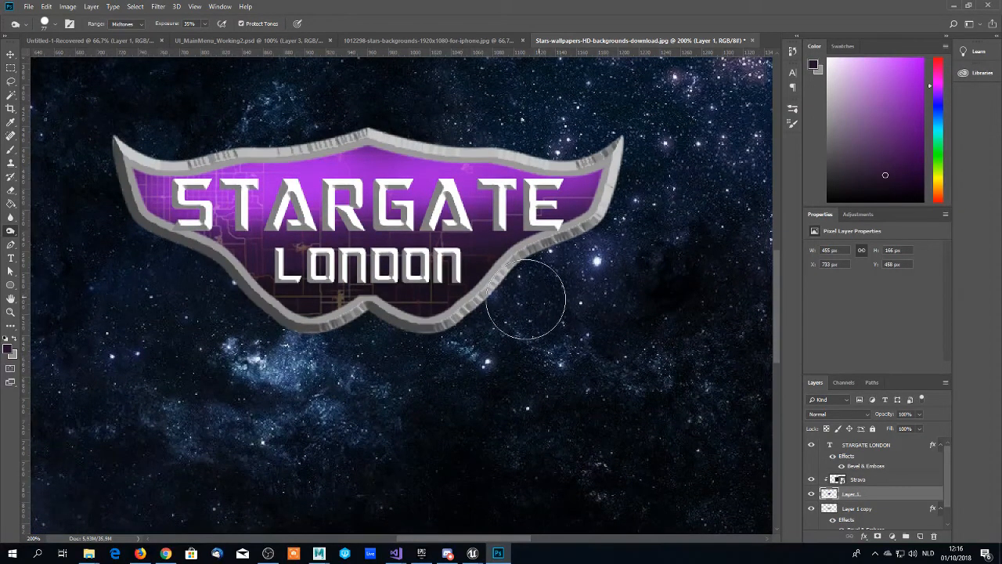
{"action": "scroll", "coordinate": [494, 312], "scroll_direction": "down", "scroll_amount": 1}
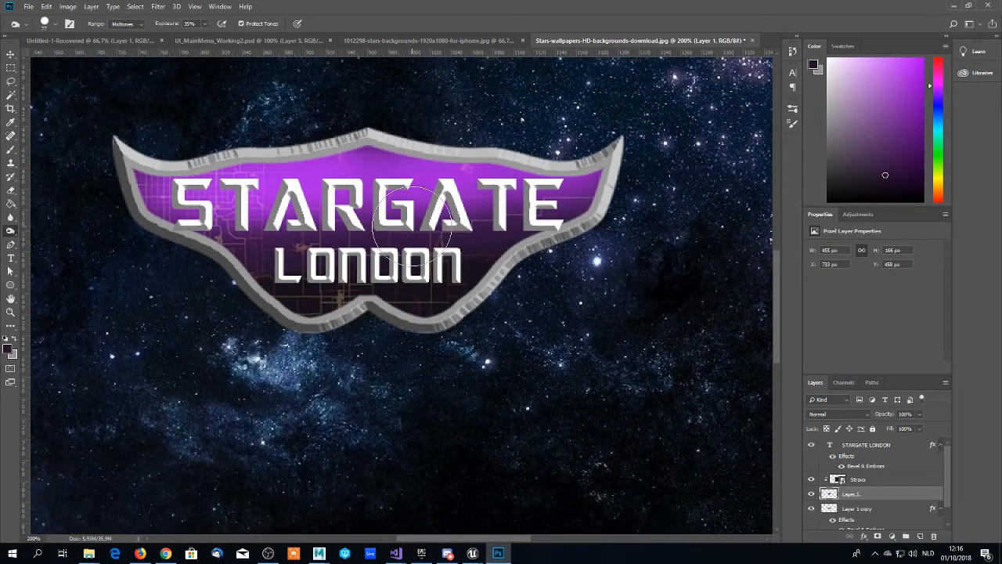
- Add a red Outer Glow to the STARGATE LONDON text layer and show its settings
{"action": "left_click", "coordinate": [867, 449]}
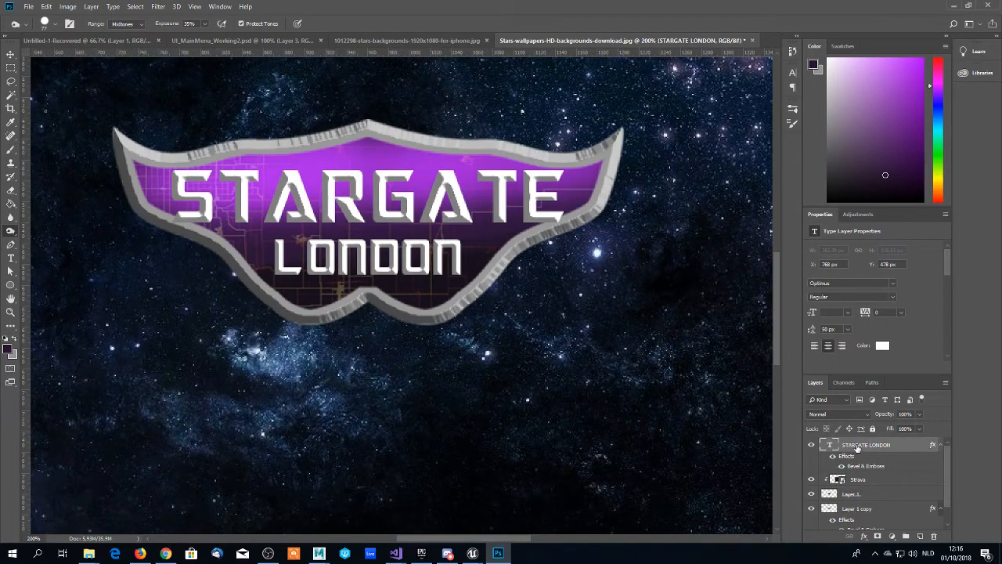
{"action": "right_click", "coordinate": [858, 447]}
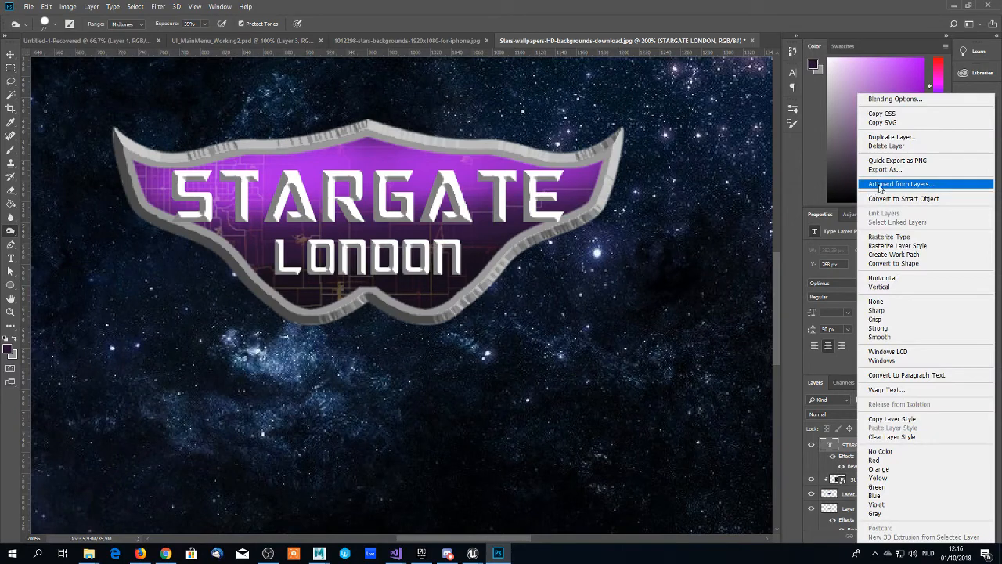
{"action": "left_click", "coordinate": [892, 99]}
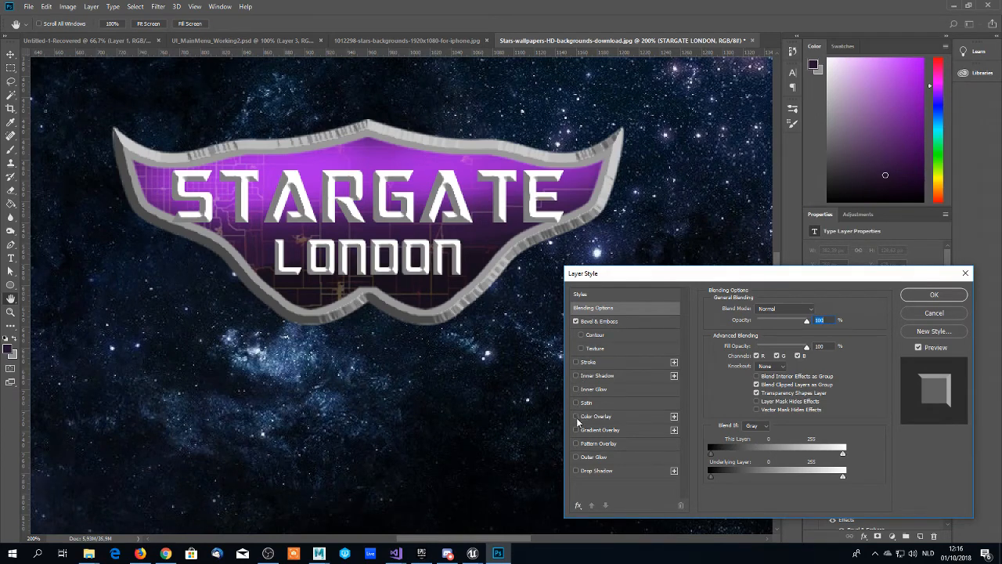
{"action": "left_click", "coordinate": [577, 457]}
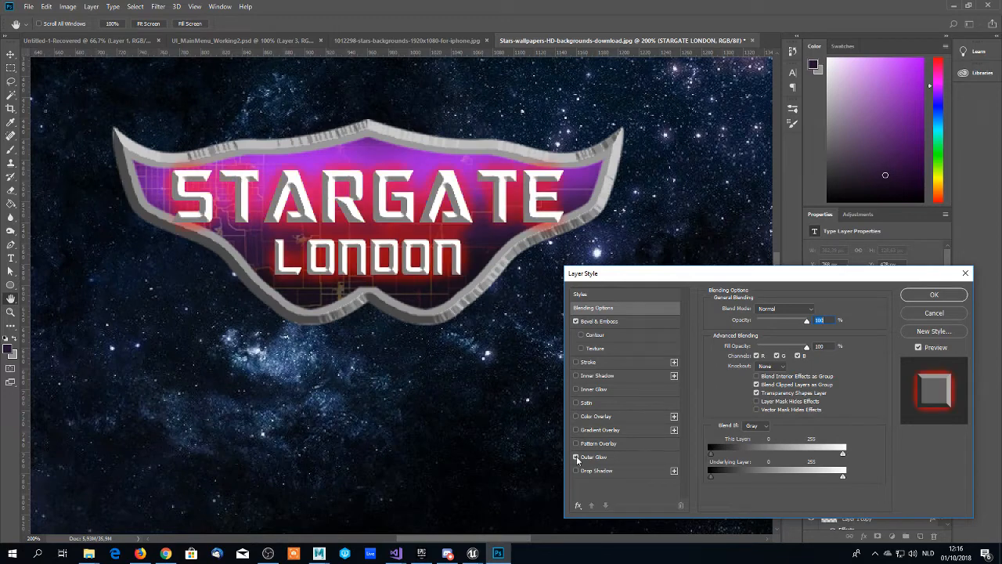
{"action": "left_click", "coordinate": [597, 457]}
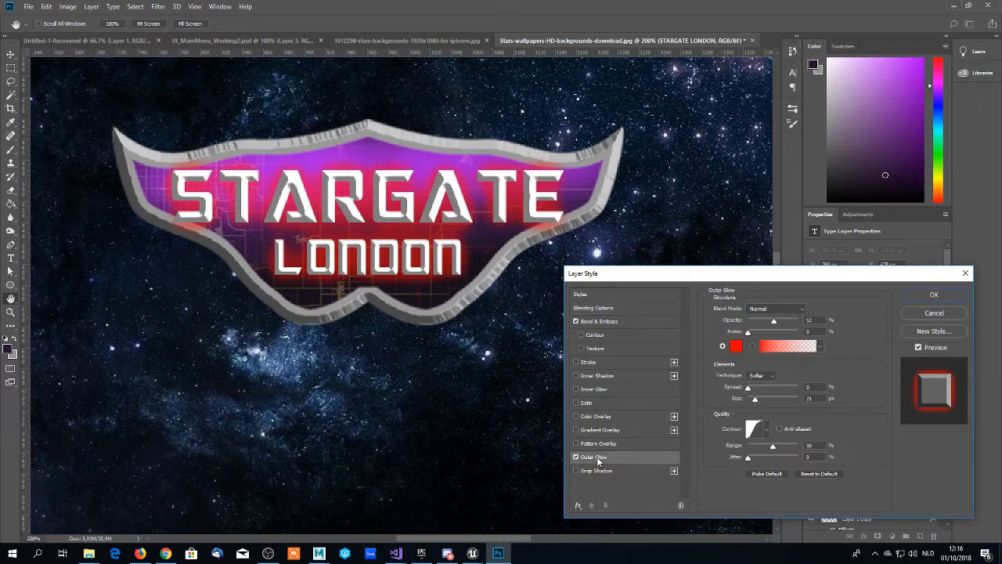
- Try the Multiply blend mode with 63% opacity on the text's outer glow, then return the mode to Normal
{"action": "left_click", "coordinate": [762, 308]}
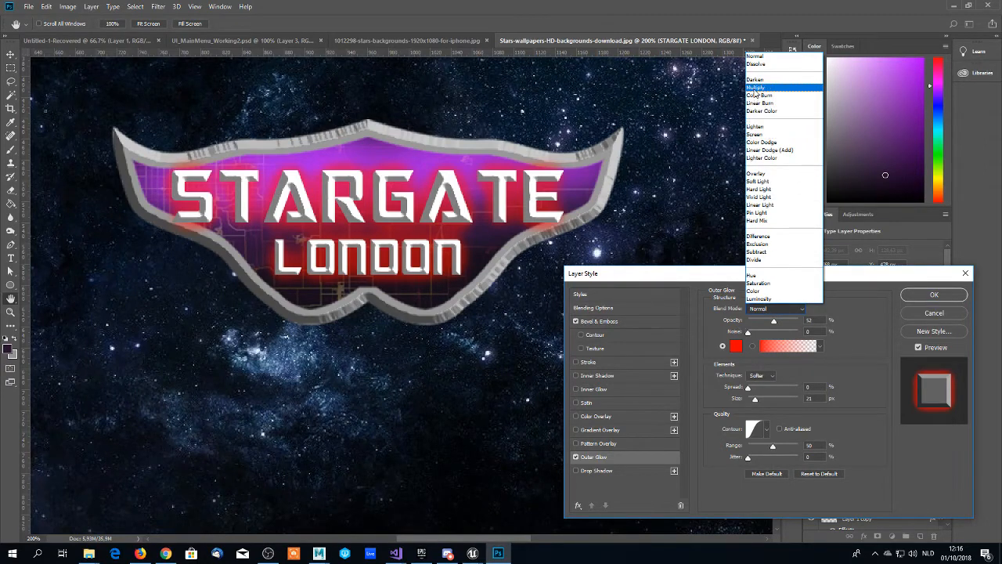
{"action": "left_click", "coordinate": [754, 87]}
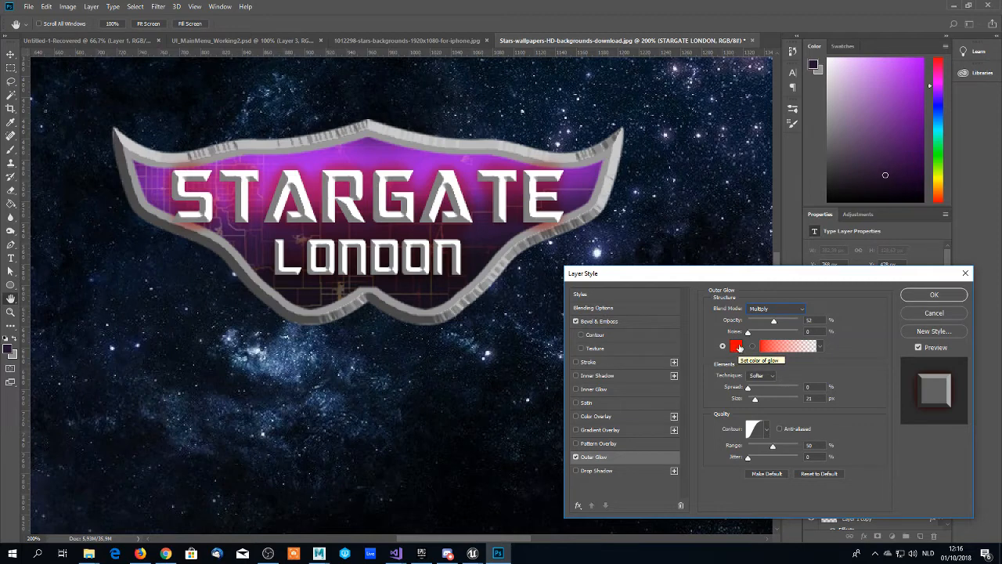
{"action": "left_click", "coordinate": [748, 335]}
{"action": "left_click_drag", "start_coordinate": [775, 326], "coordinate": [783, 327]}
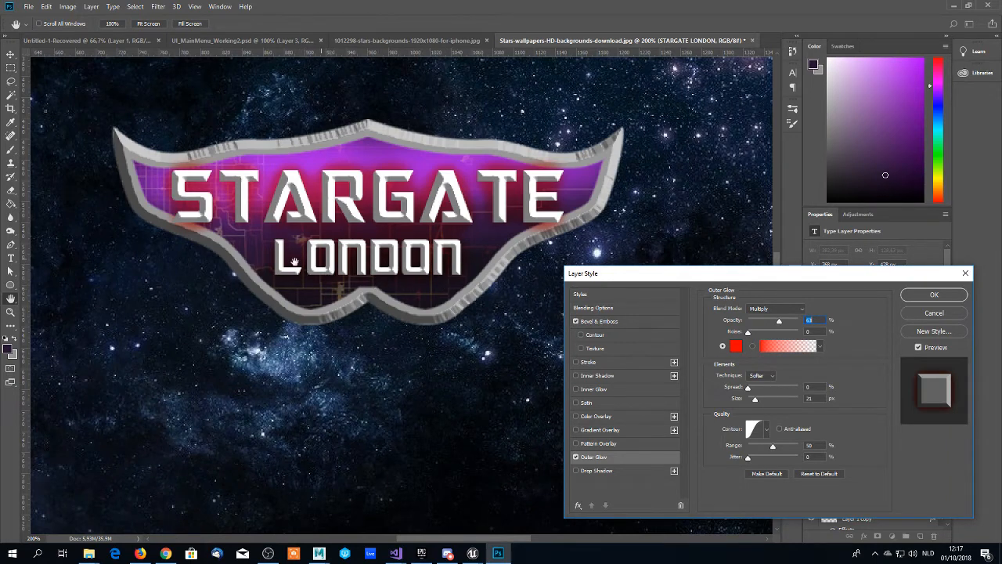
{"action": "left_click", "coordinate": [762, 310]}
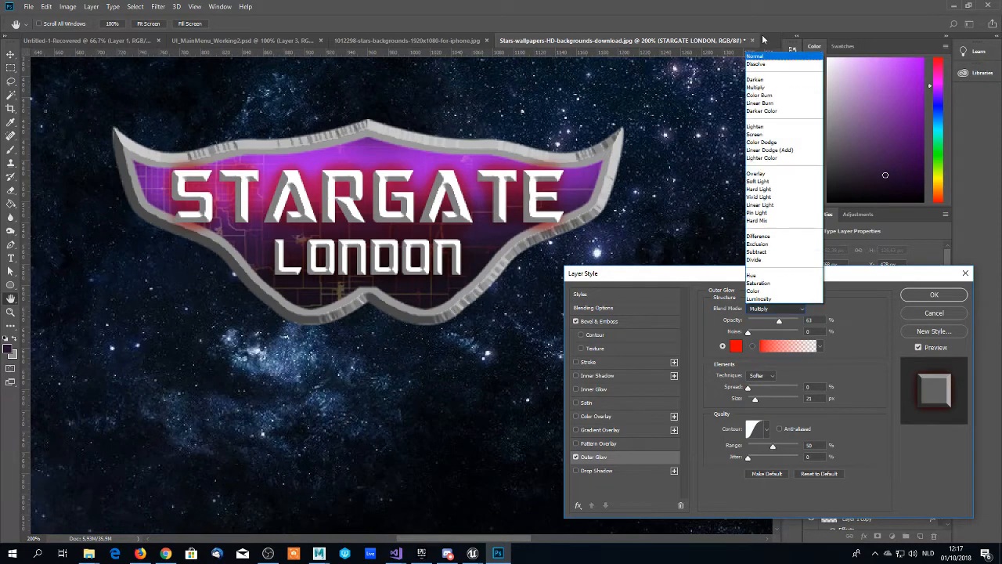
{"action": "left_click", "coordinate": [759, 58]}
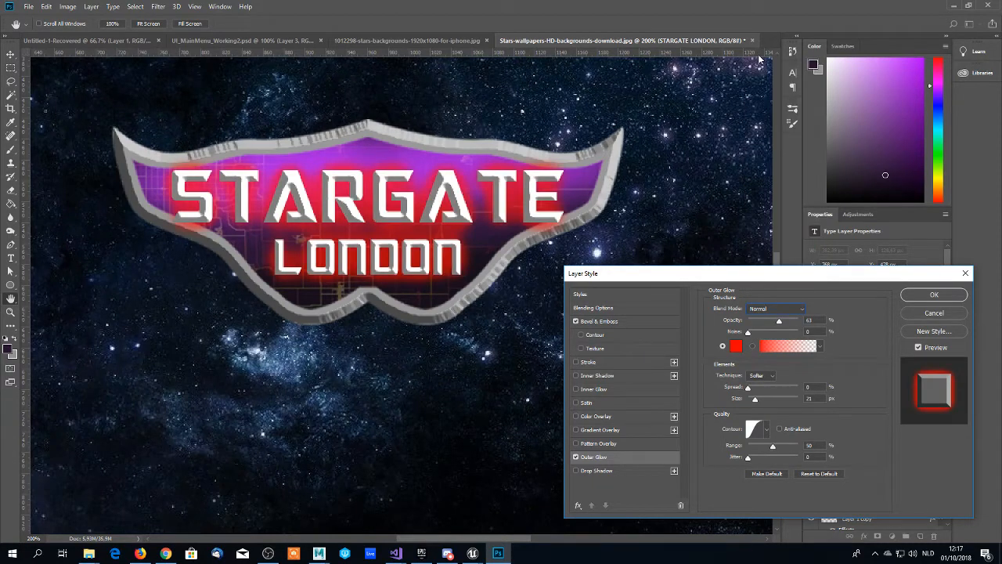
- Set the outer glow's opacity to 40% and size to 13 px, keeping the Softer technique after trying Precise
{"action": "left_click_drag", "start_coordinate": [779, 323], "coordinate": [769, 324]}
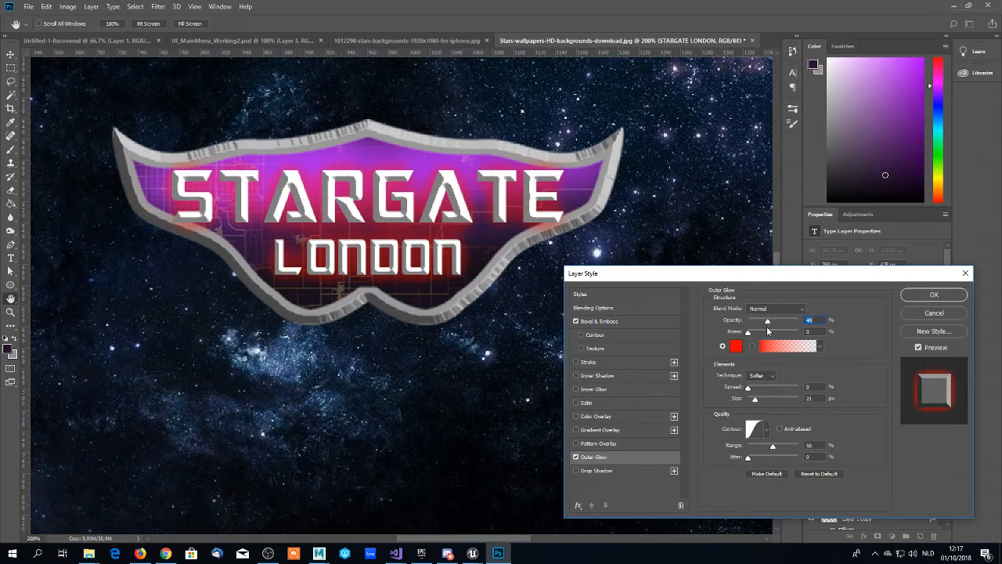
{"action": "left_click", "coordinate": [767, 377]}
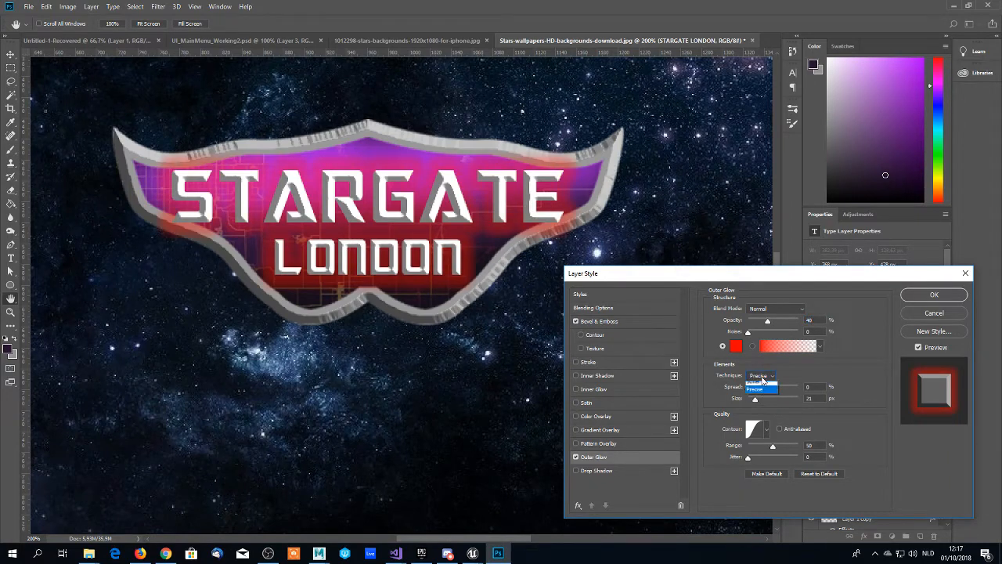
{"action": "left_click", "coordinate": [756, 386]}
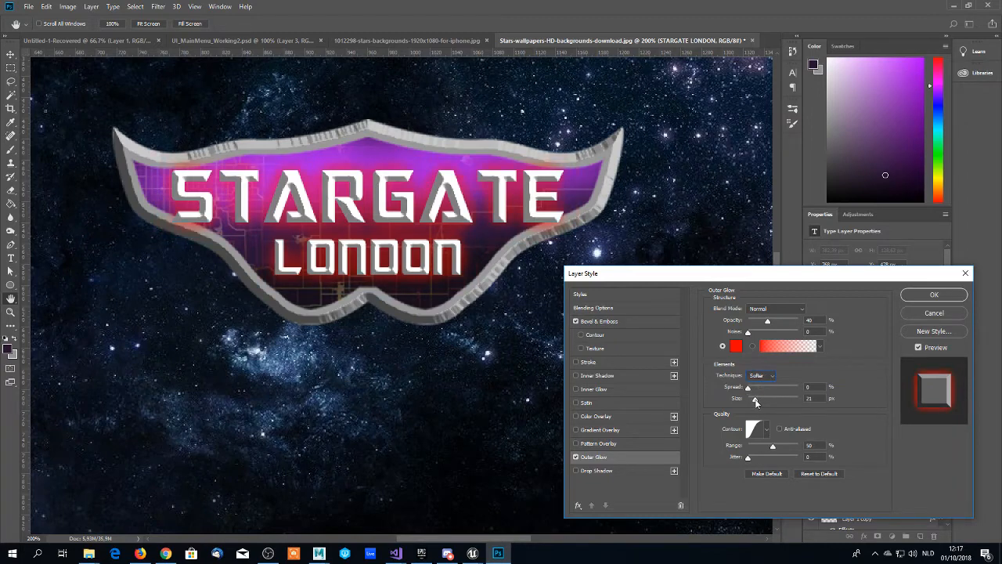
{"action": "left_click_drag", "start_coordinate": [755, 400], "coordinate": [754, 401]}
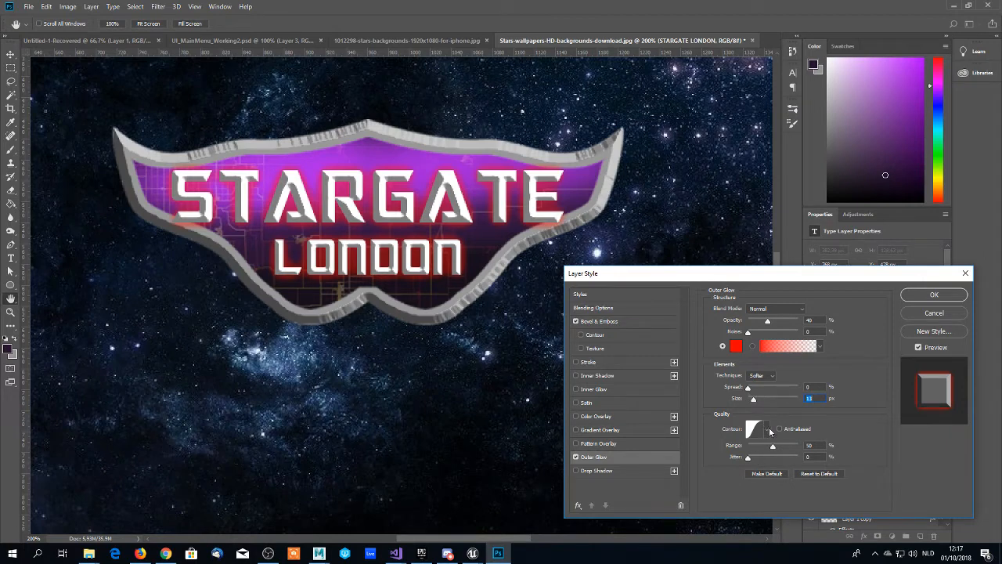
- Try the various contour presets on the outer glow one after another, ending with the linear one
{"action": "left_click", "coordinate": [768, 430]}
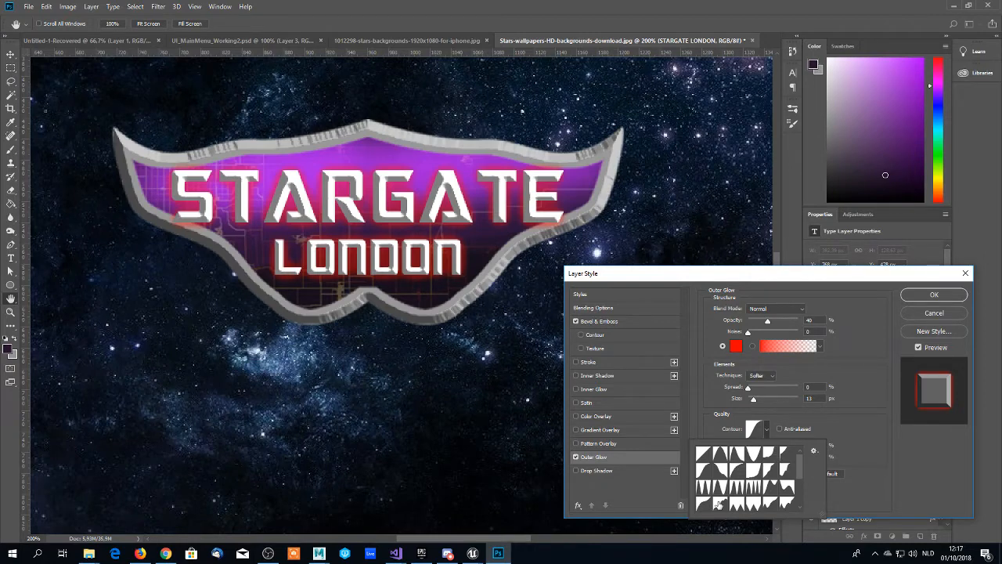
{"action": "left_click", "coordinate": [703, 453]}
{"action": "left_click", "coordinate": [720, 453]}
{"action": "left_click", "coordinate": [746, 454]}
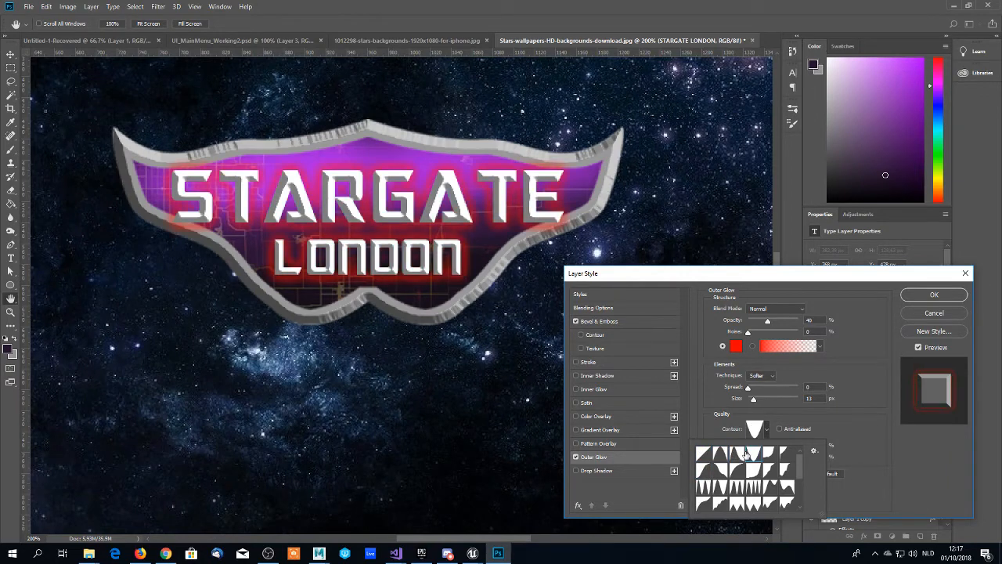
{"action": "left_click", "coordinate": [768, 452]}
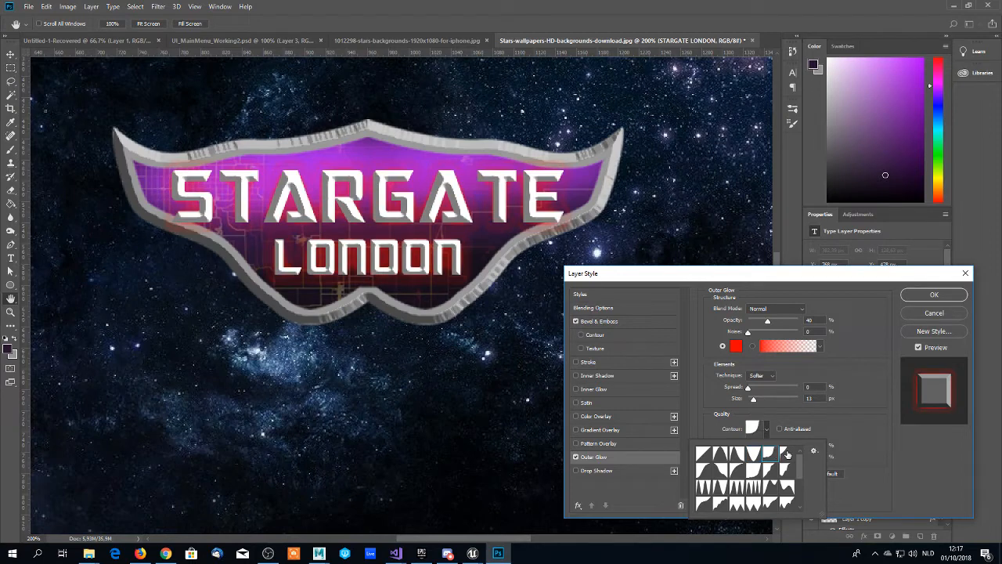
{"action": "left_click", "coordinate": [785, 454]}
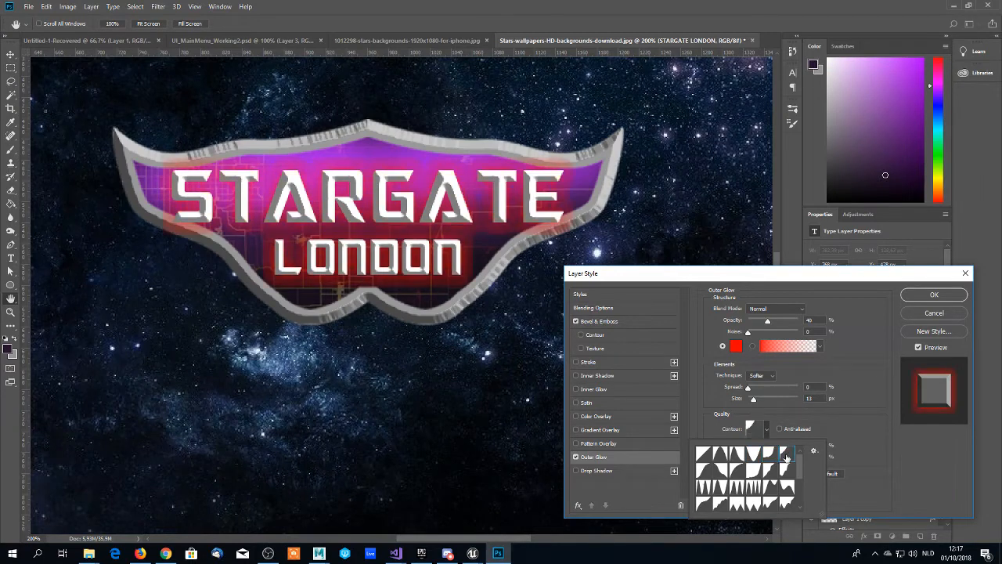
{"action": "left_click", "coordinate": [721, 470]}
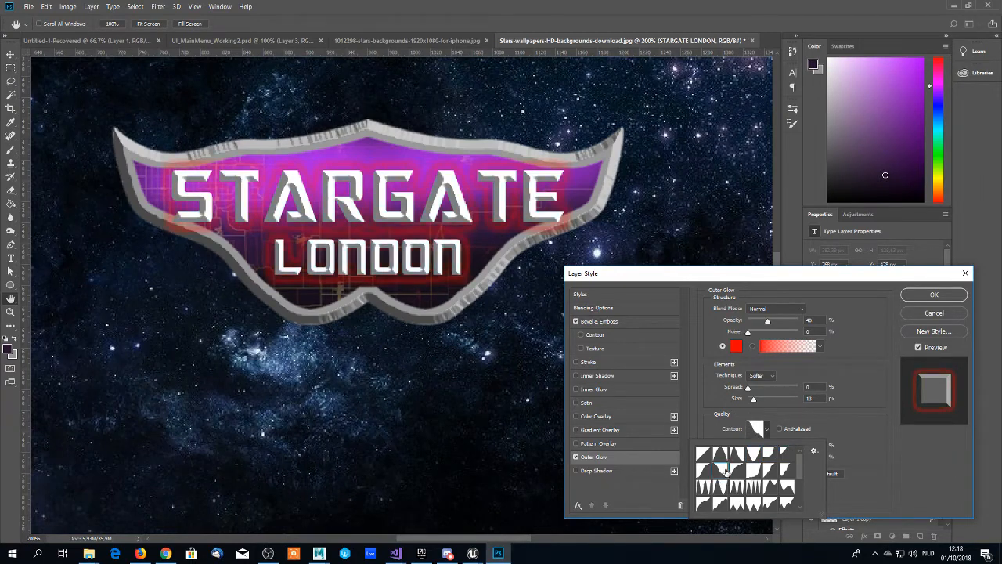
{"action": "left_click", "coordinate": [741, 471]}
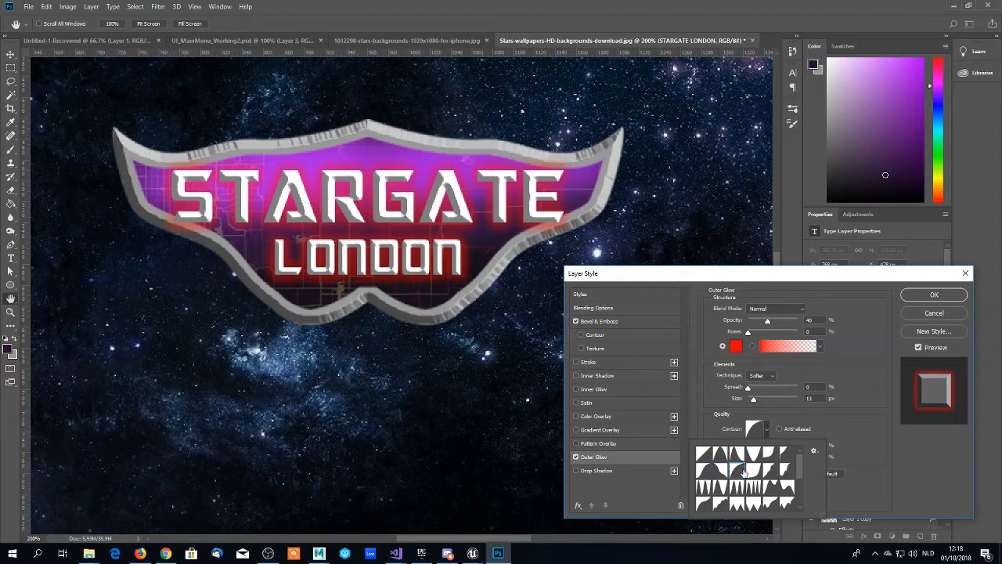
{"action": "left_click", "coordinate": [704, 454]}
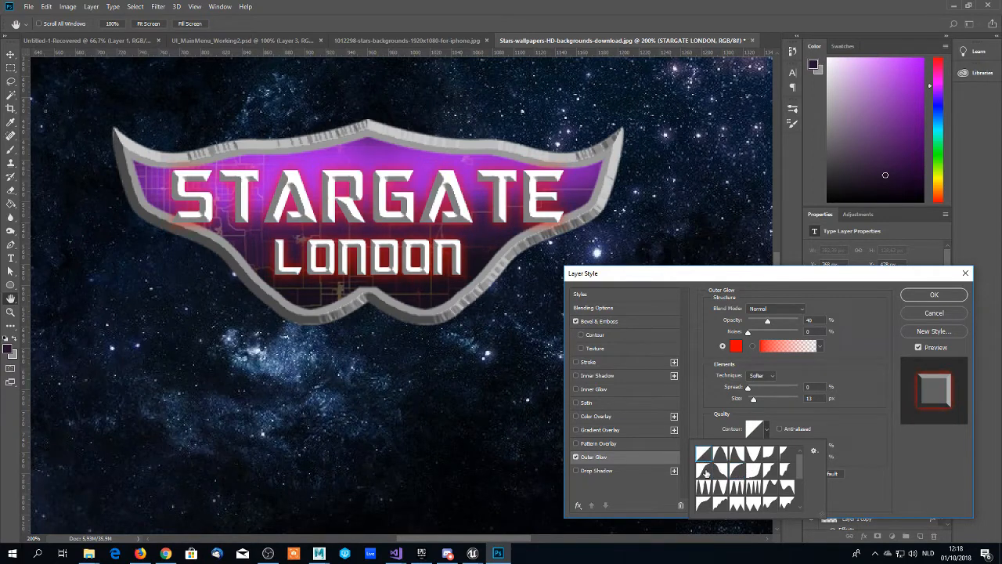
- Compare the linear and S-curve contours on the outer glow, keep the S-curve, and apply the layer style
{"action": "left_click", "coordinate": [703, 471]}
{"action": "left_click", "coordinate": [702, 451]}
{"action": "left_click", "coordinate": [704, 471]}
{"action": "left_click", "coordinate": [846, 342]}
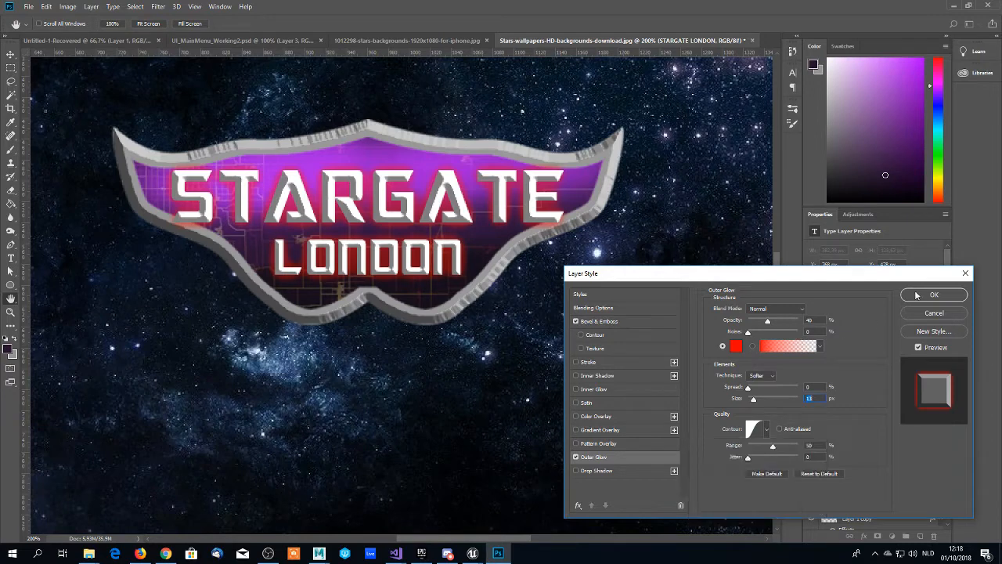
{"action": "left_click", "coordinate": [919, 294]}
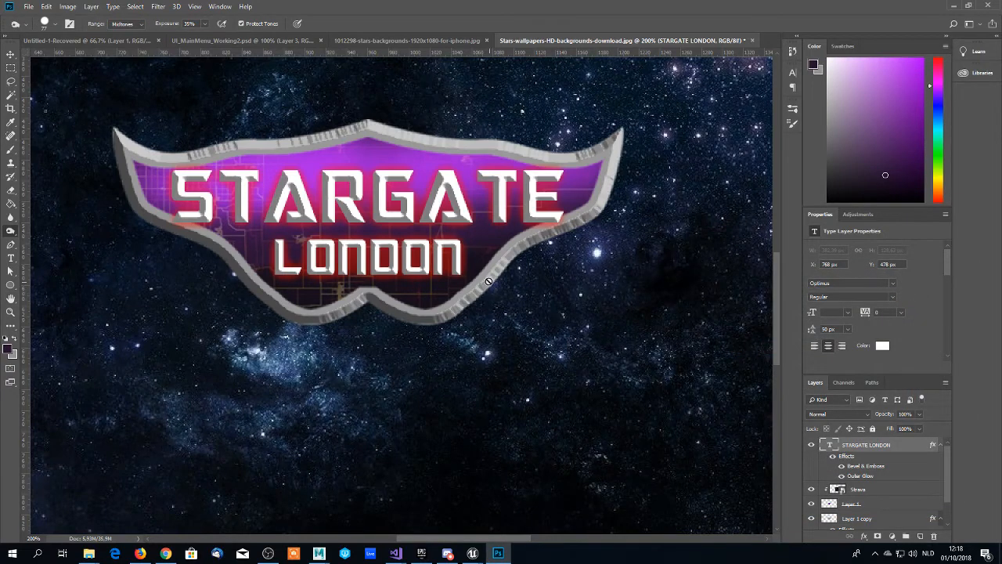
{"action": "scroll", "coordinate": [473, 259], "scroll_direction": "down", "scroll_amount": 1}
{"action": "scroll", "coordinate": [423, 233], "scroll_direction": "down", "scroll_amount": 2}
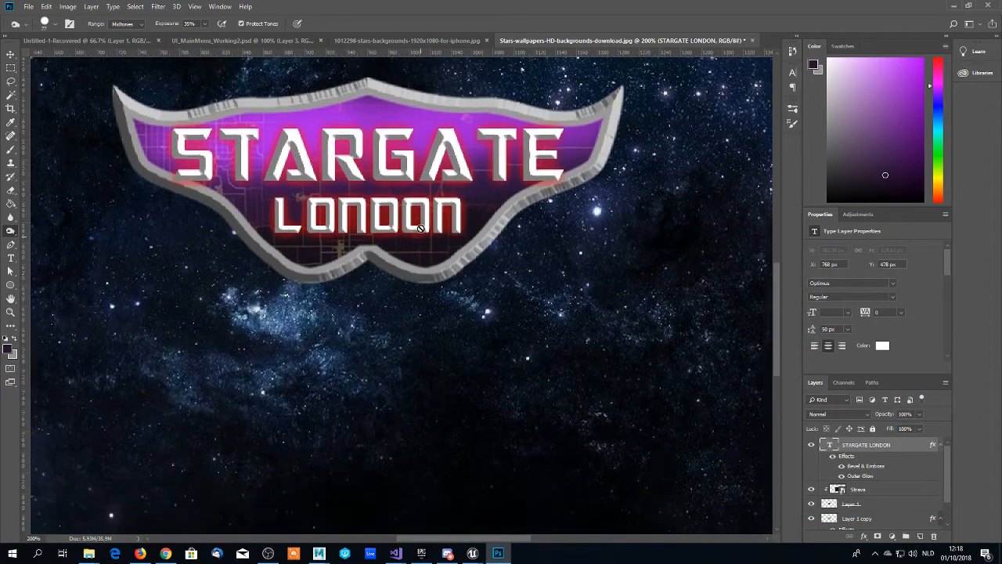
{"action": "scroll", "coordinate": [423, 229], "scroll_direction": "up", "scroll_amount": 4}
{"action": "scroll", "coordinate": [421, 227], "scroll_direction": "down", "scroll_amount": 2}
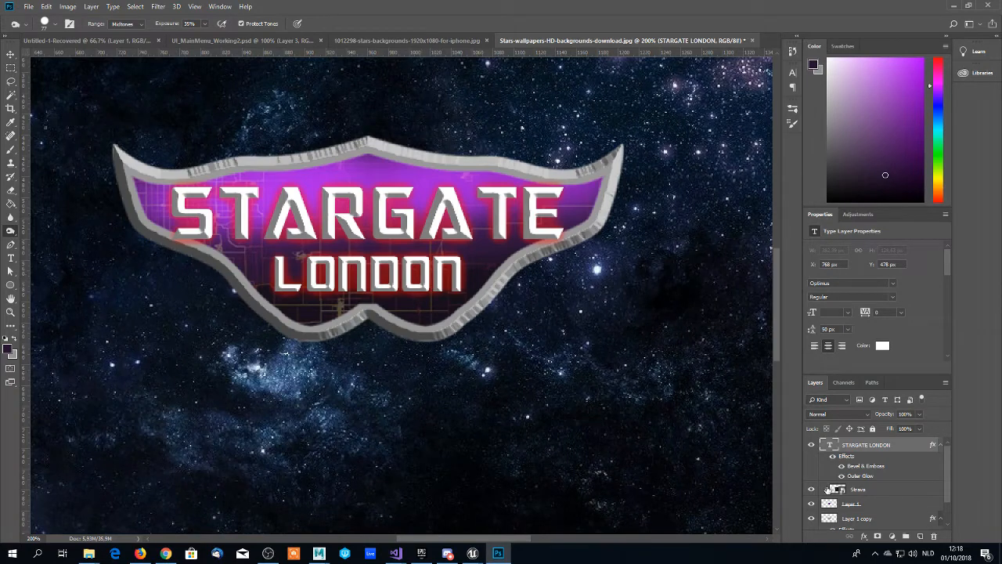
- Select Layer 1 and toggle its visibility off and on to check which part of the logo it holds
{"action": "scroll", "coordinate": [853, 489], "scroll_direction": "down", "scroll_amount": 2}
{"action": "left_click", "coordinate": [852, 474]}
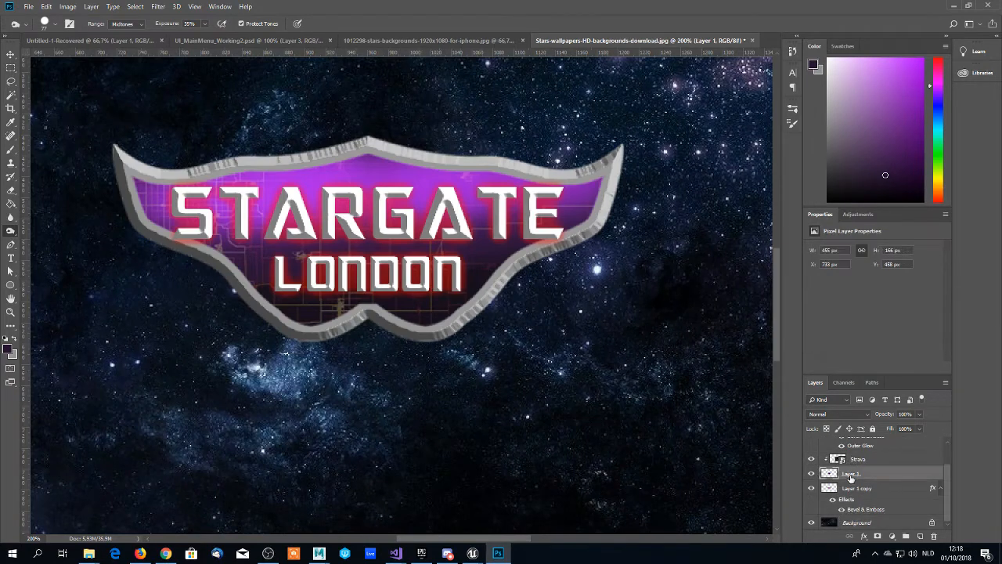
{"action": "left_click", "coordinate": [812, 473]}
{"action": "left_click", "coordinate": [813, 474]}
{"action": "left_click", "coordinate": [812, 474]}
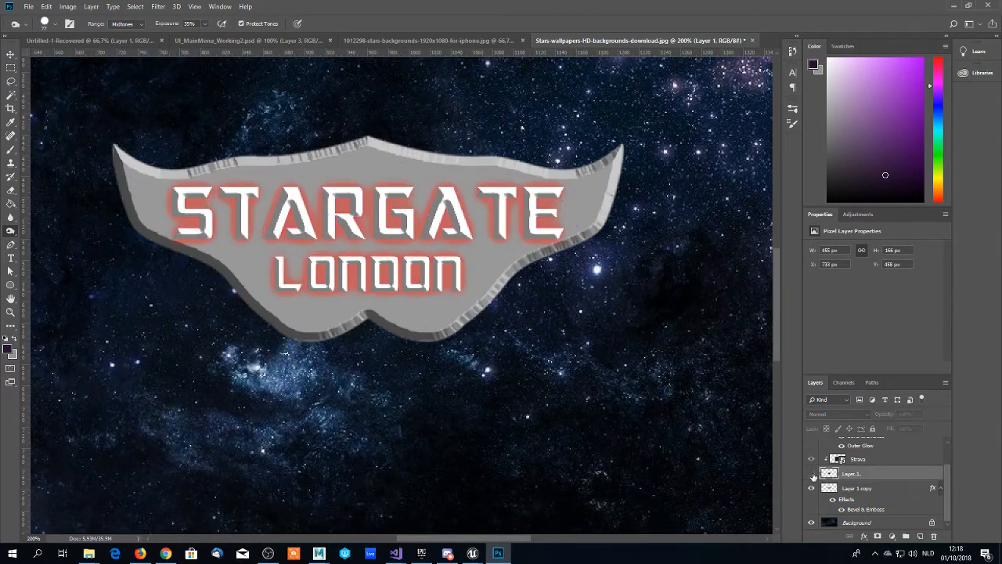
{"action": "left_click", "coordinate": [812, 473]}
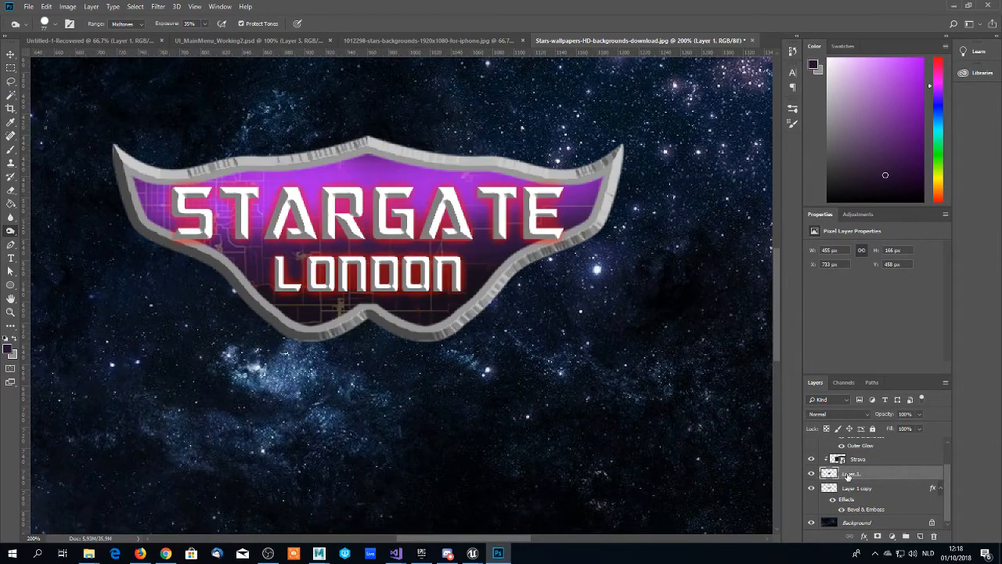
- Add an inner glow to Layer 1 with 86% opacity and 13 px size, and apply the layer style
{"action": "right_click", "coordinate": [850, 476]}
{"action": "left_click", "coordinate": [885, 64]}
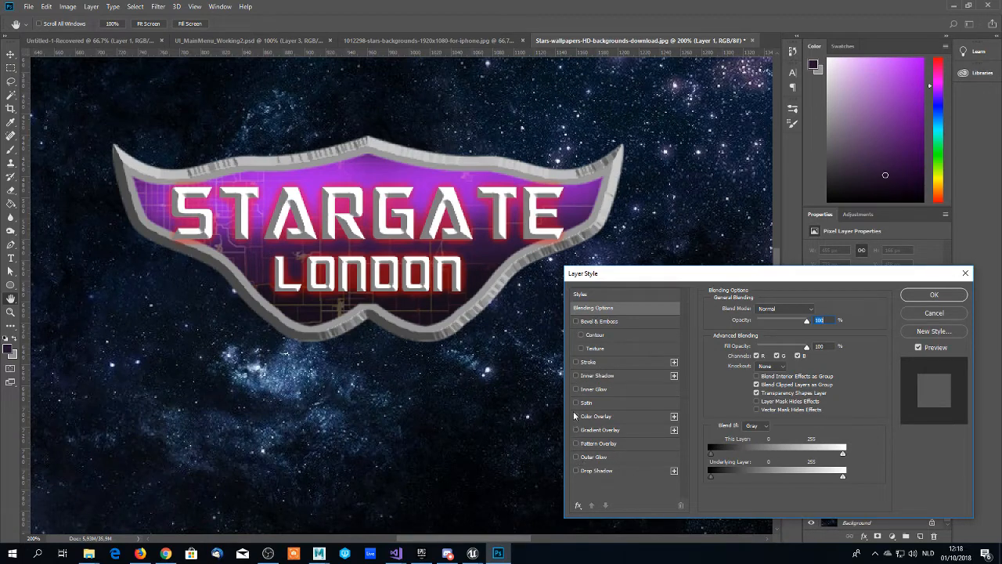
{"action": "left_click", "coordinate": [577, 390]}
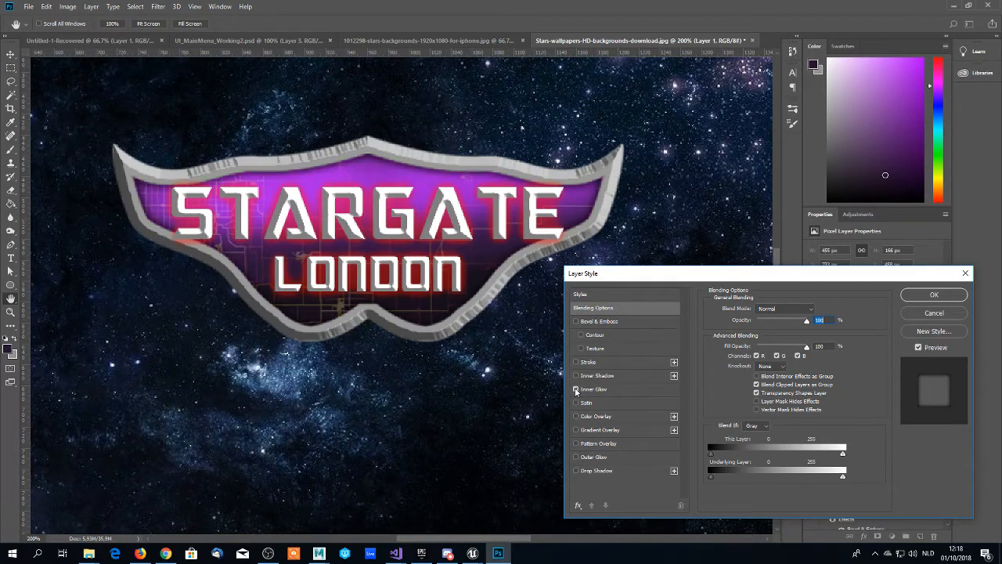
{"action": "left_click", "coordinate": [589, 393]}
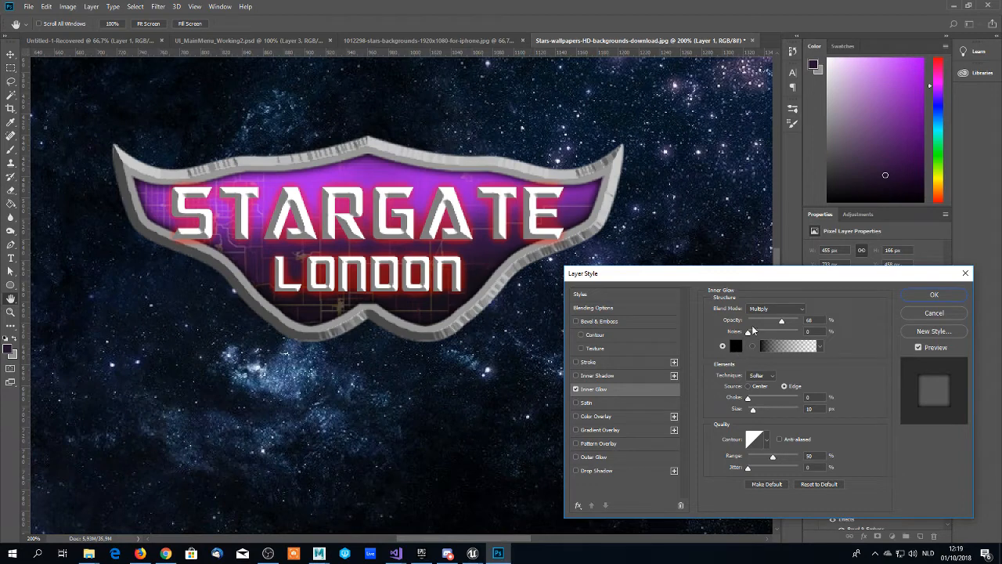
{"action": "mouse_move", "coordinate": [781, 323]}
{"action": "left_mouse_down"}
{"action": "mouse_move", "coordinate": [771, 324]}
{"action": "mouse_move", "coordinate": [787, 324]}
{"action": "left_mouse_up"}
{"action": "mouse_move", "coordinate": [788, 324]}
{"action": "left_mouse_down"}
{"action": "mouse_move", "coordinate": [807, 322]}
{"action": "mouse_move", "coordinate": [791, 322]}
{"action": "left_mouse_up"}
{"action": "left_click_drag", "start_coordinate": [753, 409], "coordinate": [754, 412]}
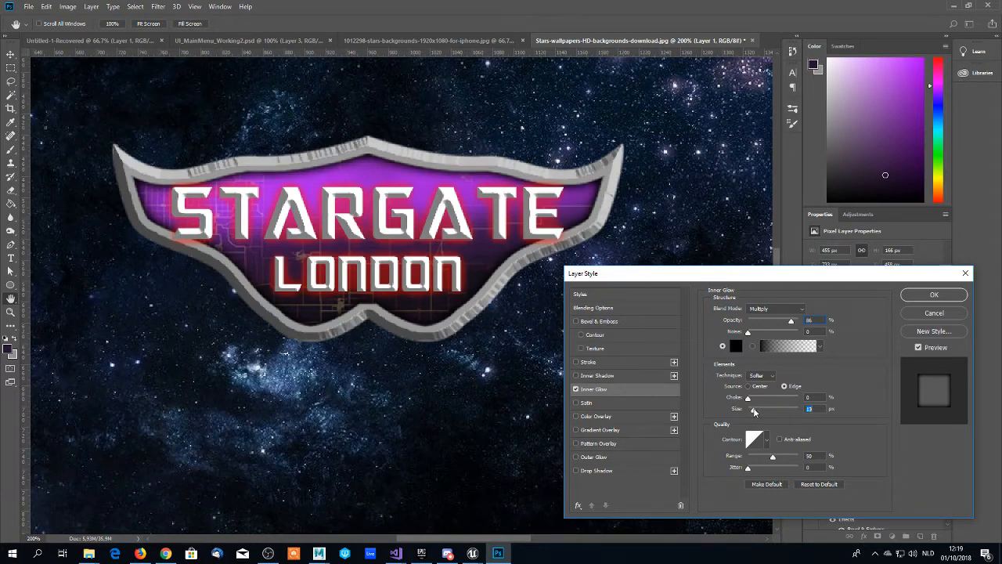
{"action": "left_click", "coordinate": [928, 295]}
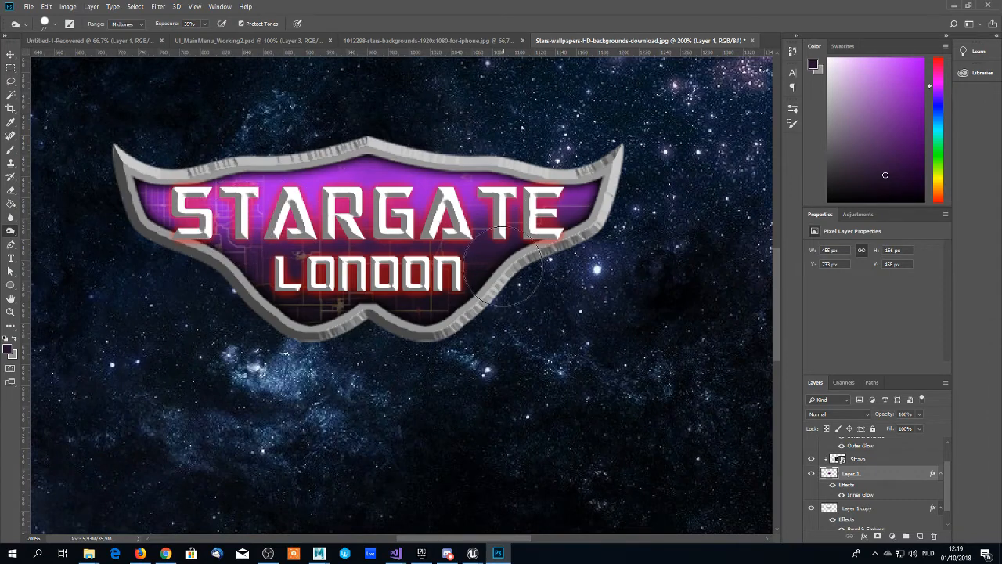
- Make Layer 1 copy the active layer and load its emblem outline as a selection
{"action": "scroll", "coordinate": [847, 474], "scroll_direction": "down", "scroll_amount": 1}
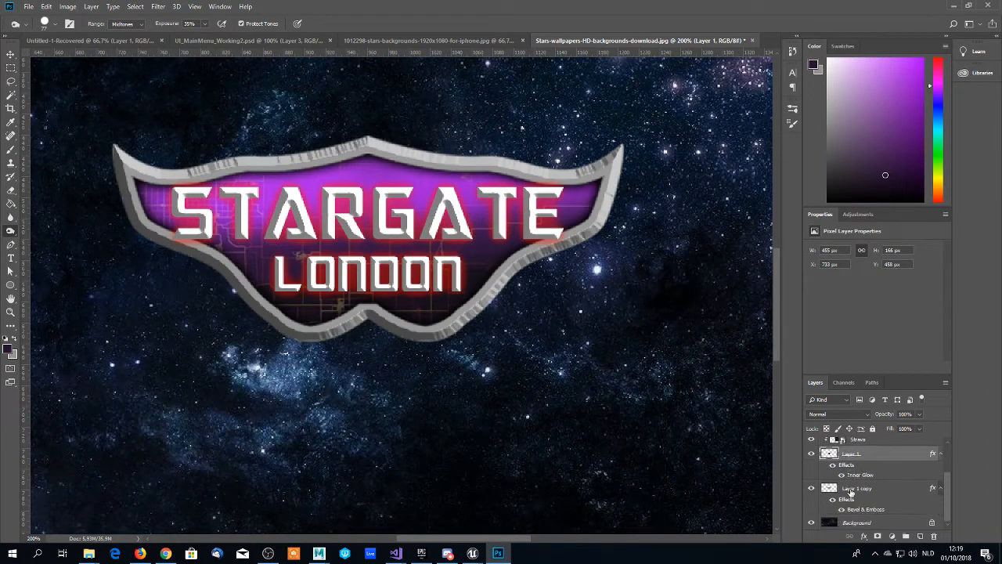
{"action": "left_click", "coordinate": [852, 490]}
{"action": "left_click", "coordinate": [831, 489], "text": "ctrl"}
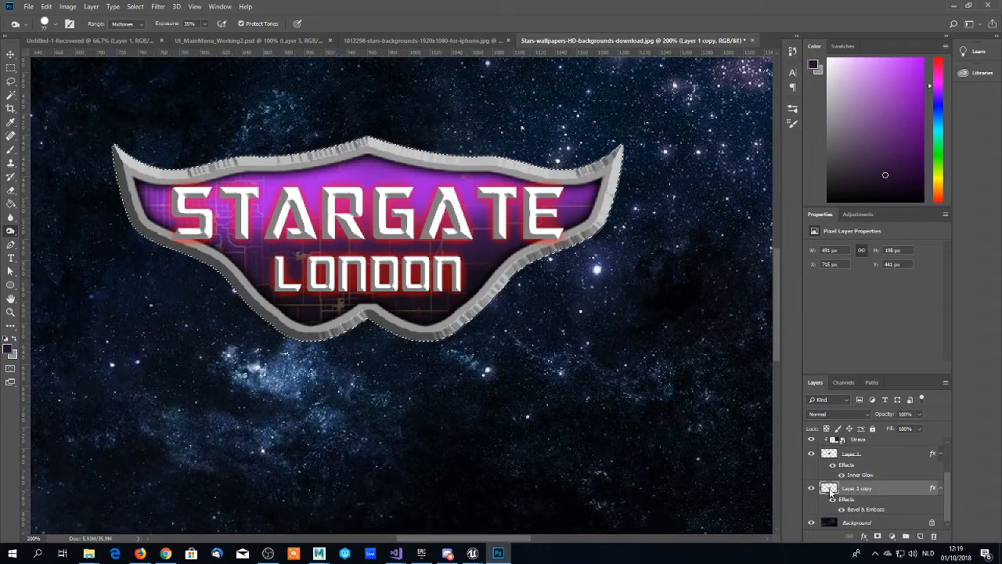
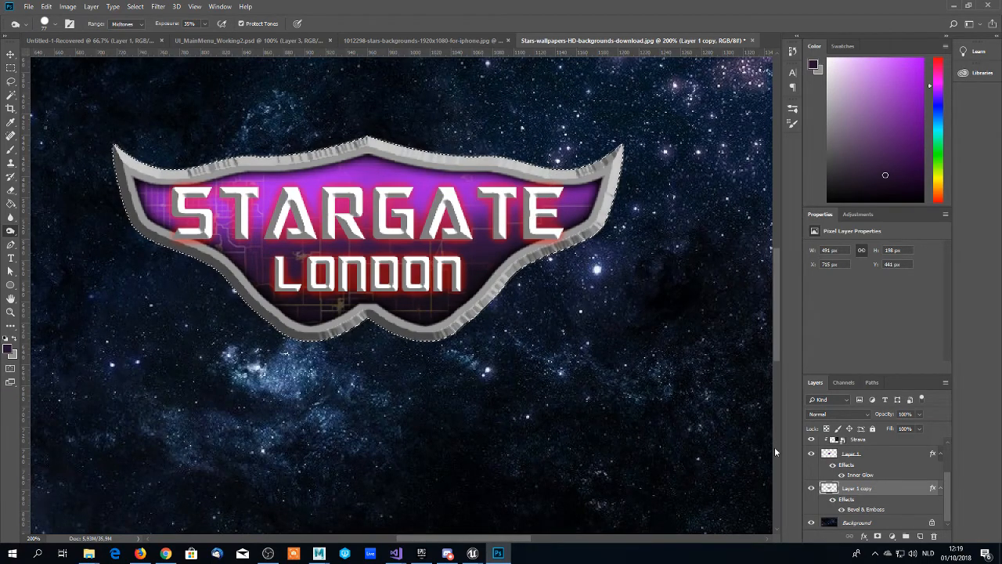
- Fill the selected emblem frame on Layer 1 copy with light grey dadada using the Paint Bucket
{"action": "key", "text": "g"}
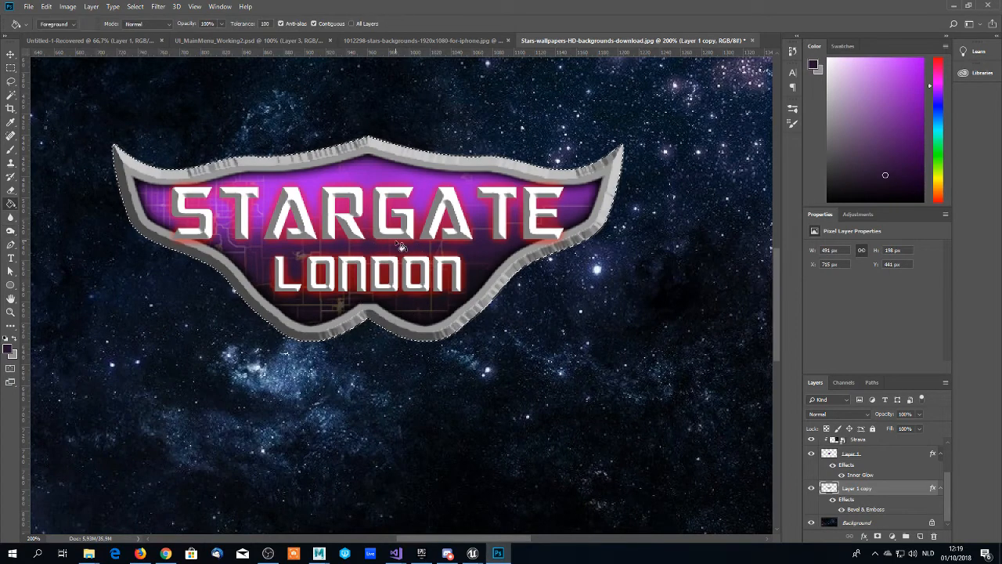
{"action": "scroll", "coordinate": [400, 246], "scroll_direction": "down", "scroll_amount": 1}
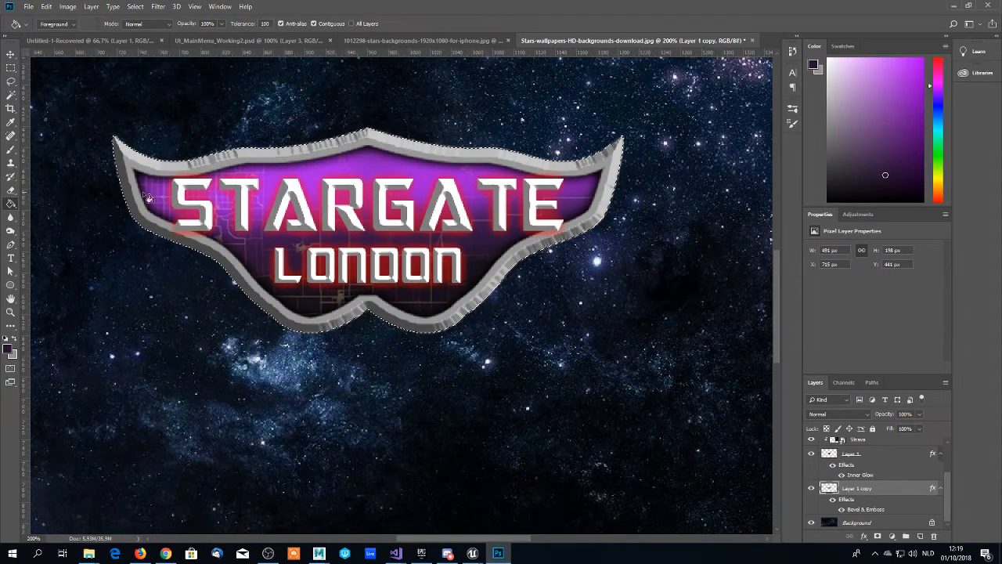
{"action": "left_click", "coordinate": [8, 350]}
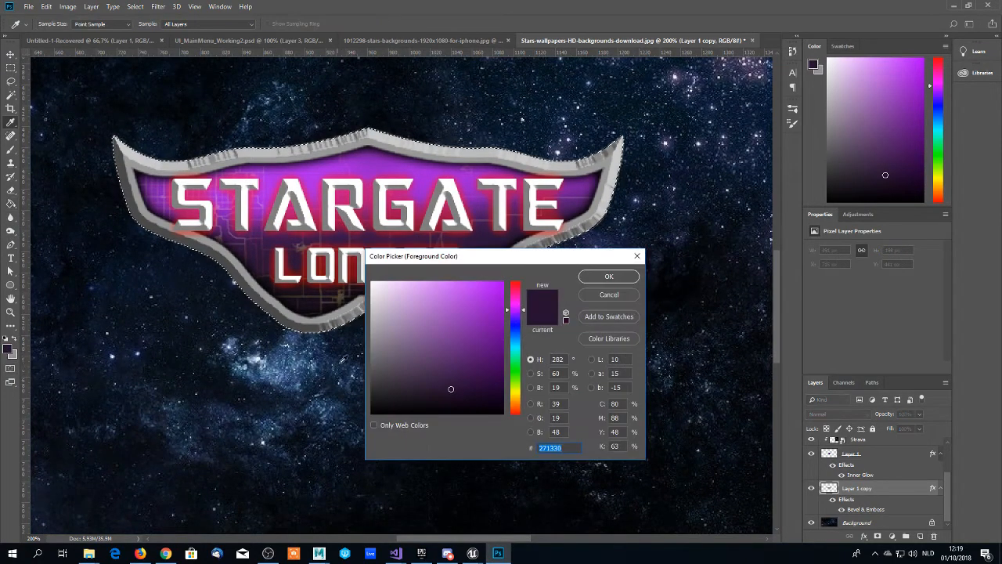
{"action": "left_click_drag", "start_coordinate": [374, 295], "coordinate": [355, 300]}
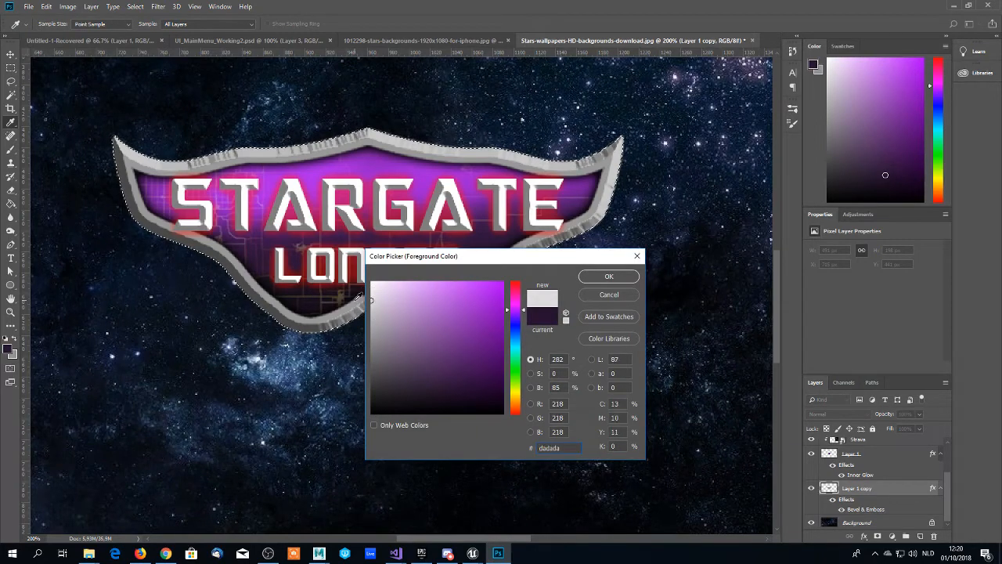
{"action": "left_click", "coordinate": [605, 275]}
{"action": "left_click", "coordinate": [580, 229]}
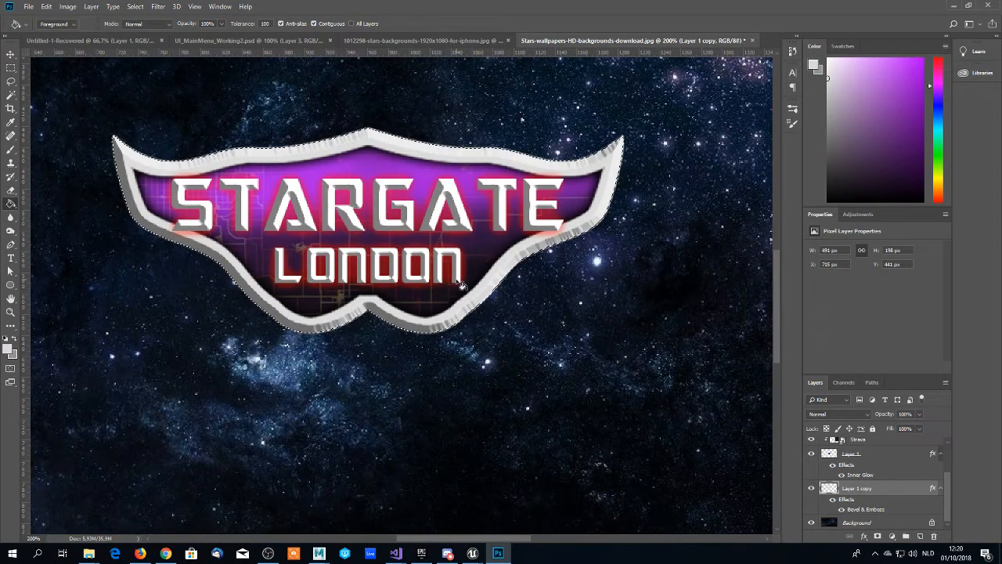
- Try refilling the emblem frame with the darker grey b6b6b6 and with the lighter grey cacaca
{"action": "left_click", "coordinate": [10, 350]}
{"action": "left_click", "coordinate": [361, 317]}
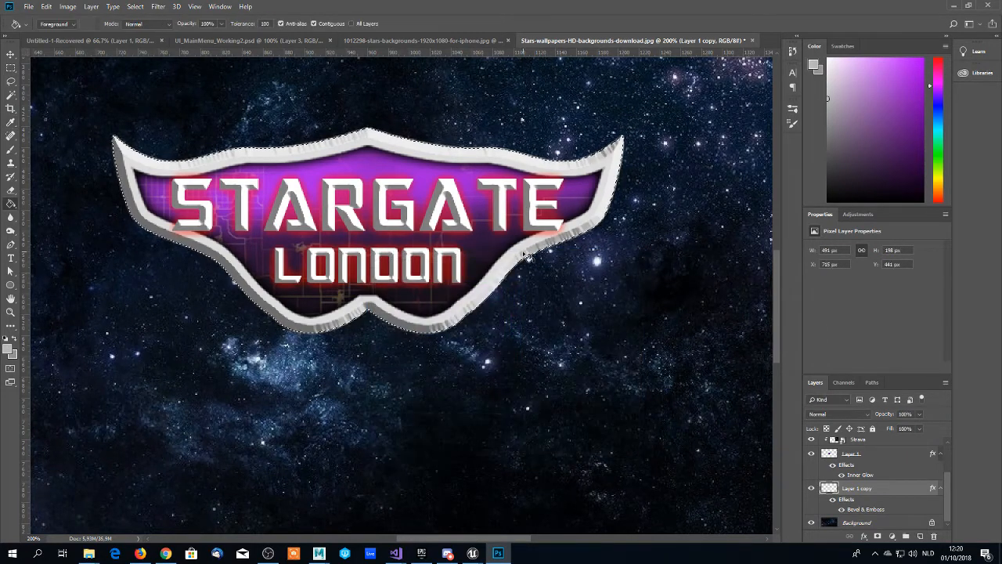
{"action": "left_click", "coordinate": [609, 276]}
{"action": "key", "text": "g"}
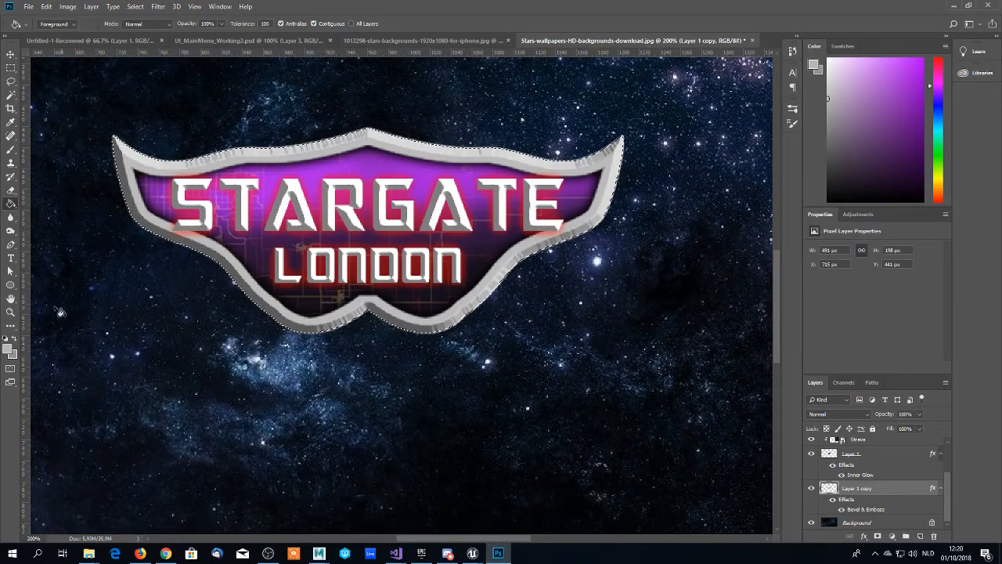
{"action": "left_click", "coordinate": [11, 348]}
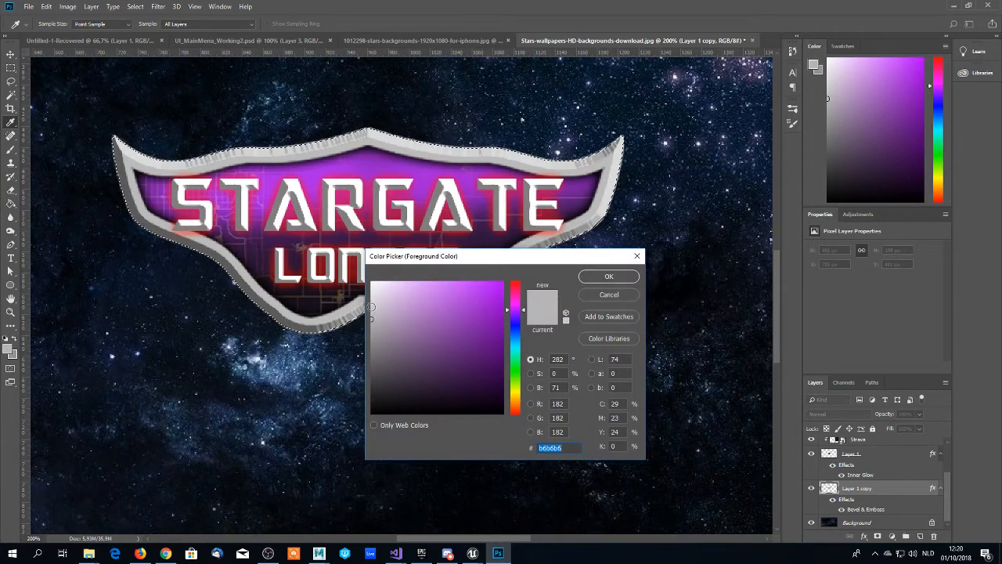
{"action": "left_click", "coordinate": [372, 307]}
{"action": "left_click", "coordinate": [610, 276]}
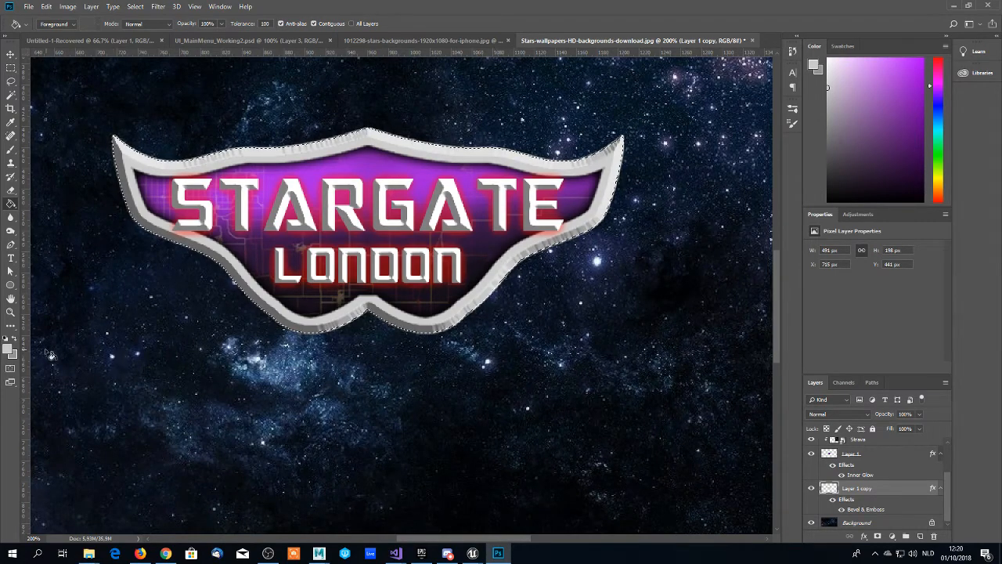
- Fill the emblem frame with grey bababa and deselect its outline
{"action": "left_click", "coordinate": [9, 351]}
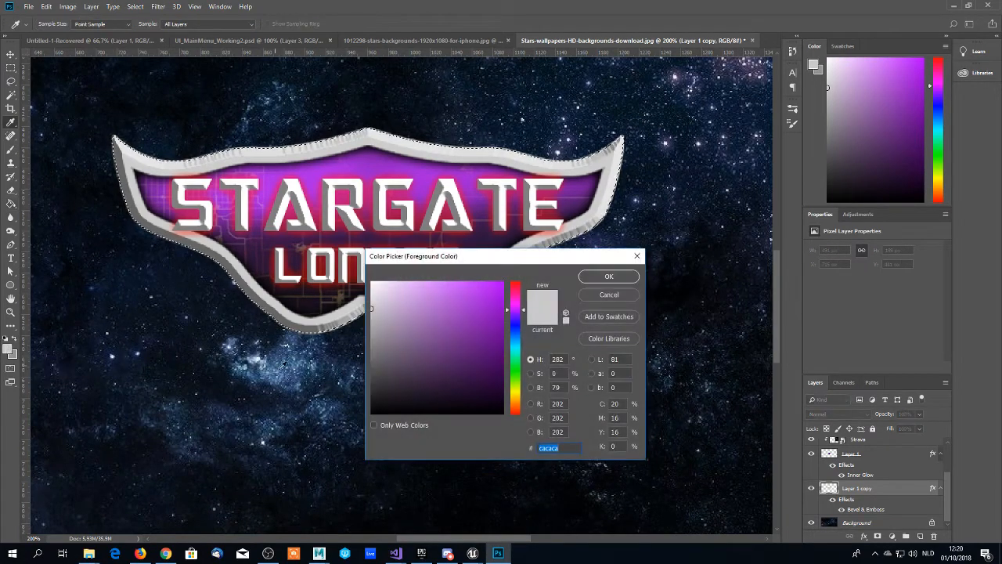
{"action": "left_click_drag", "start_coordinate": [371, 312], "coordinate": [365, 316]}
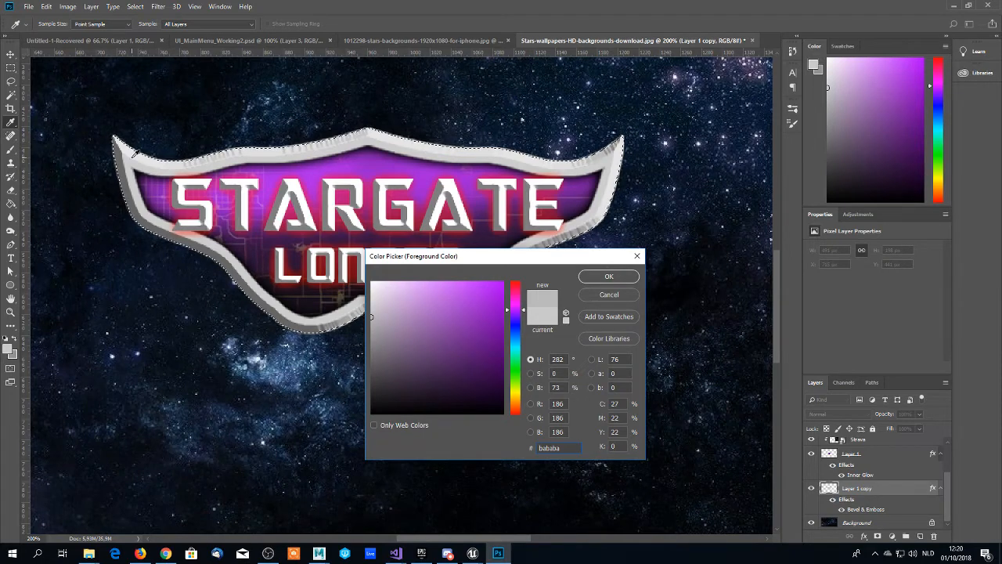
{"action": "left_click", "coordinate": [608, 277]}
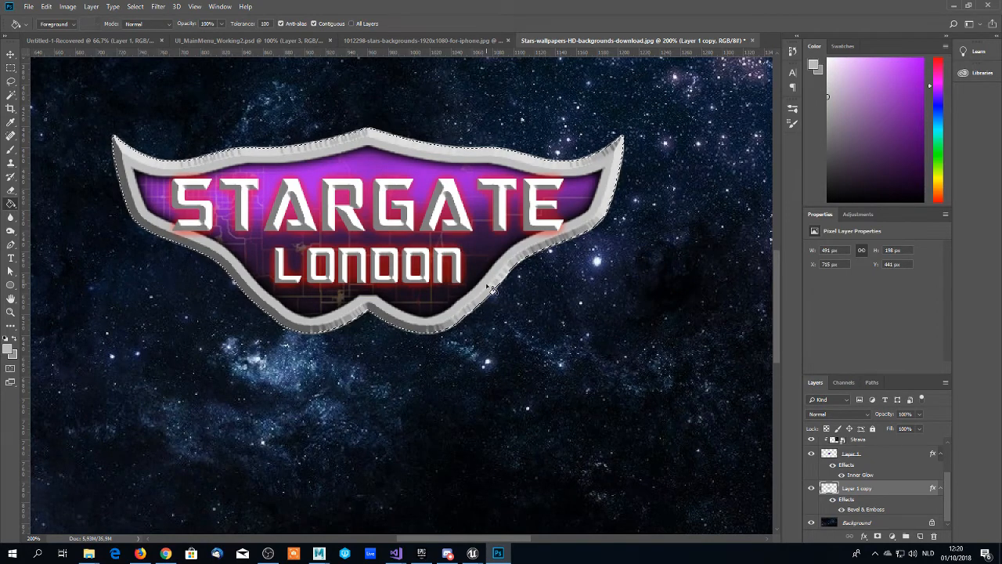
{"action": "key", "text": "ctrl+d"}
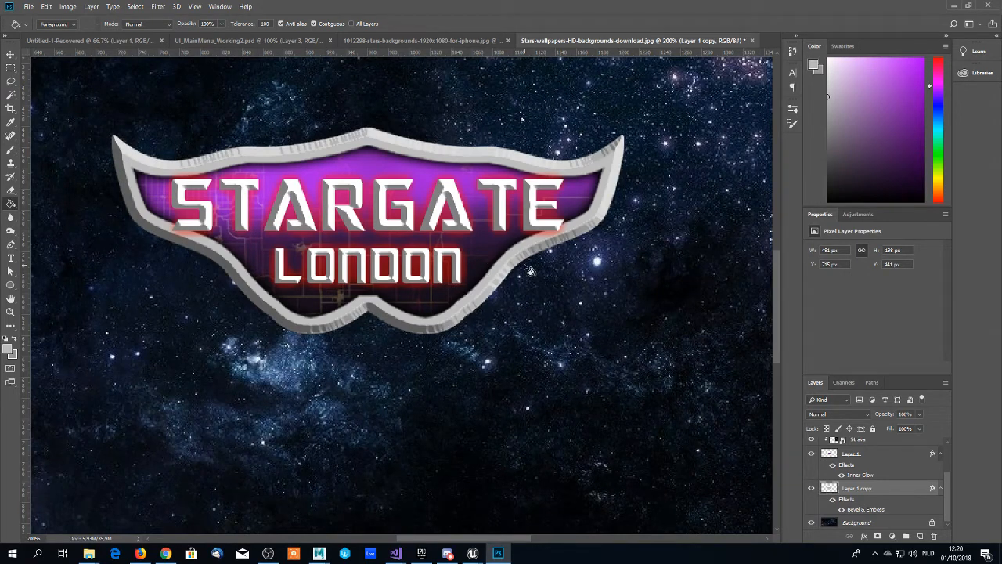
{"action": "scroll", "coordinate": [486, 275], "scroll_direction": "down", "scroll_amount": 2}
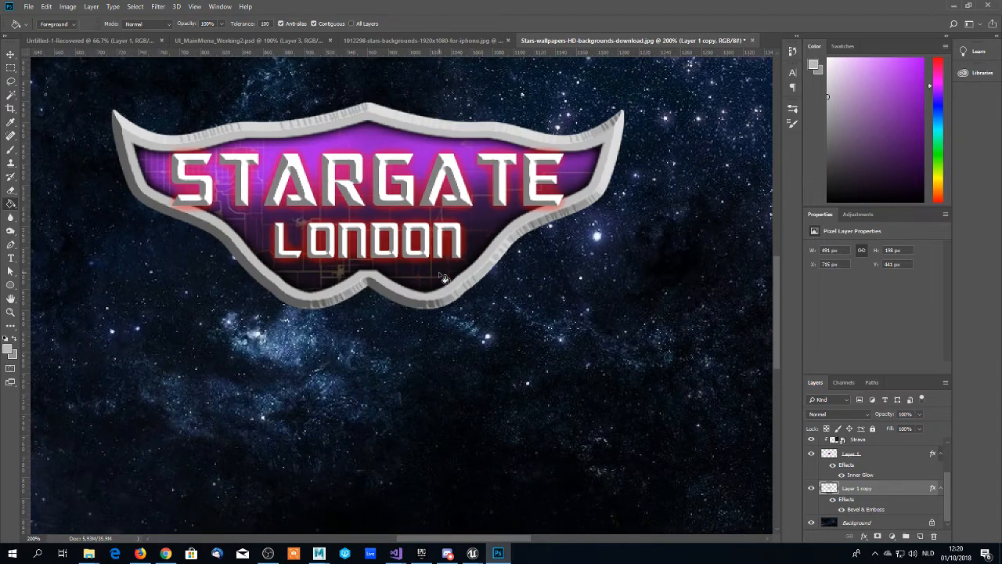
{"action": "scroll", "coordinate": [443, 279], "scroll_direction": "up", "scroll_amount": 3}
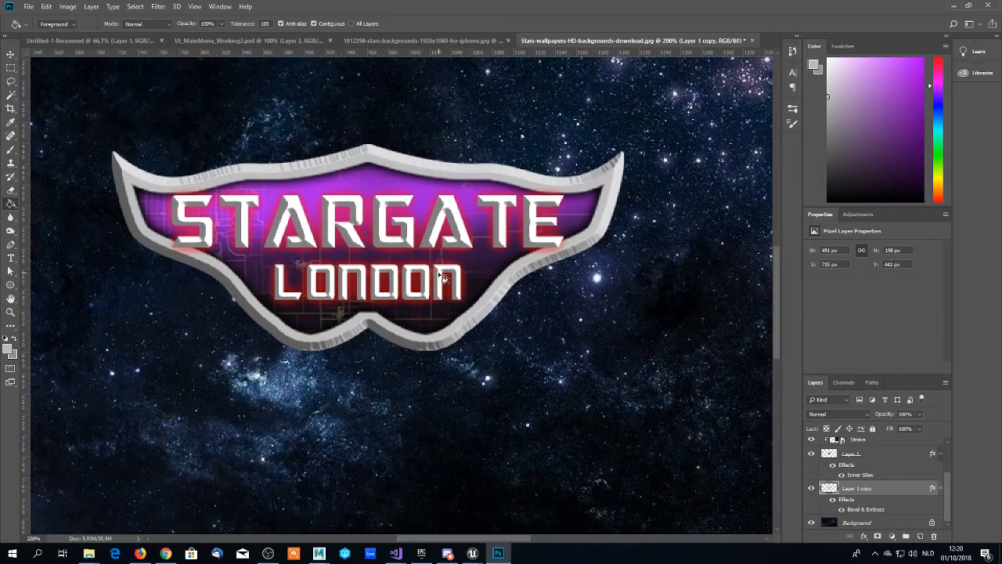
{"action": "scroll", "coordinate": [444, 279], "scroll_direction": "down", "scroll_amount": 1}
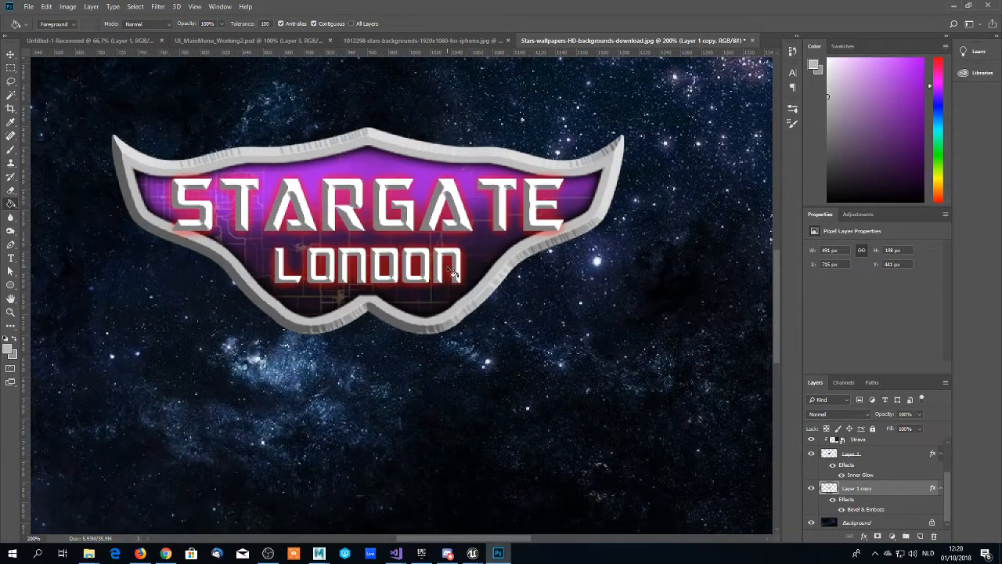
- Choose the Soft Round brush with 0% hardness, flatten its tip into a thin horizontal ellipse, and set its size to 500 px
{"action": "key", "text": "b"}
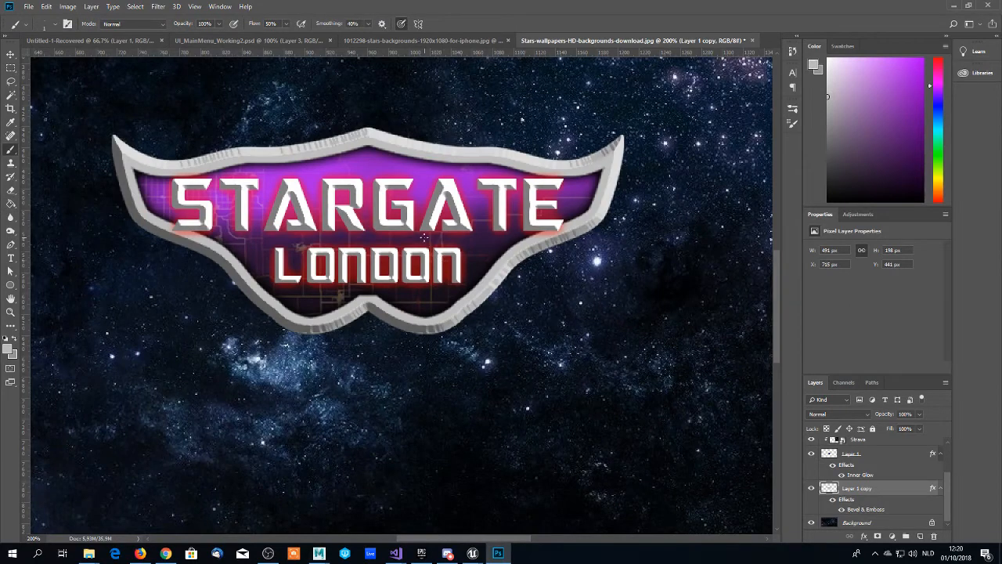
{"action": "right_click", "coordinate": [373, 239]}
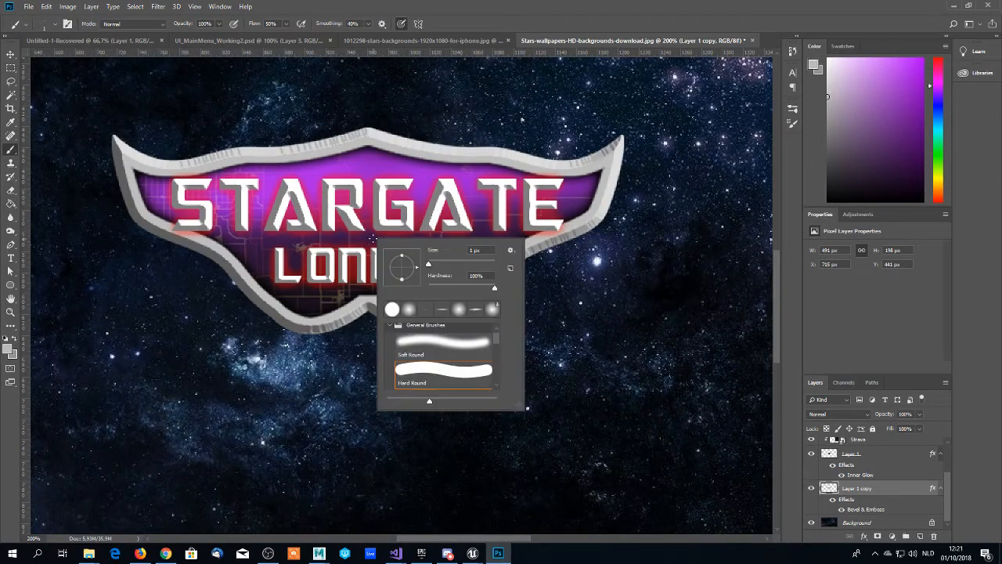
{"action": "left_click", "coordinate": [410, 311]}
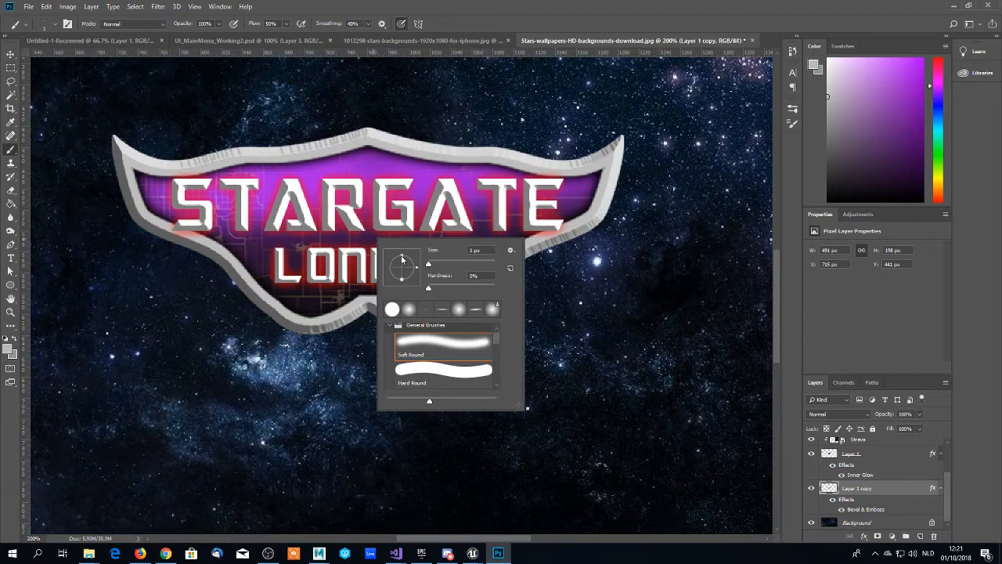
{"action": "left_click_drag", "start_coordinate": [402, 258], "coordinate": [401, 268]}
{"action": "left_click_drag", "start_coordinate": [402, 272], "coordinate": [401, 270]}
{"action": "left_click_drag", "start_coordinate": [401, 270], "coordinate": [401, 271]}
{"action": "left_click_drag", "start_coordinate": [400, 266], "coordinate": [400, 265]}
{"action": "type", "text": "500"}
{"action": "key", "text": "Return"}
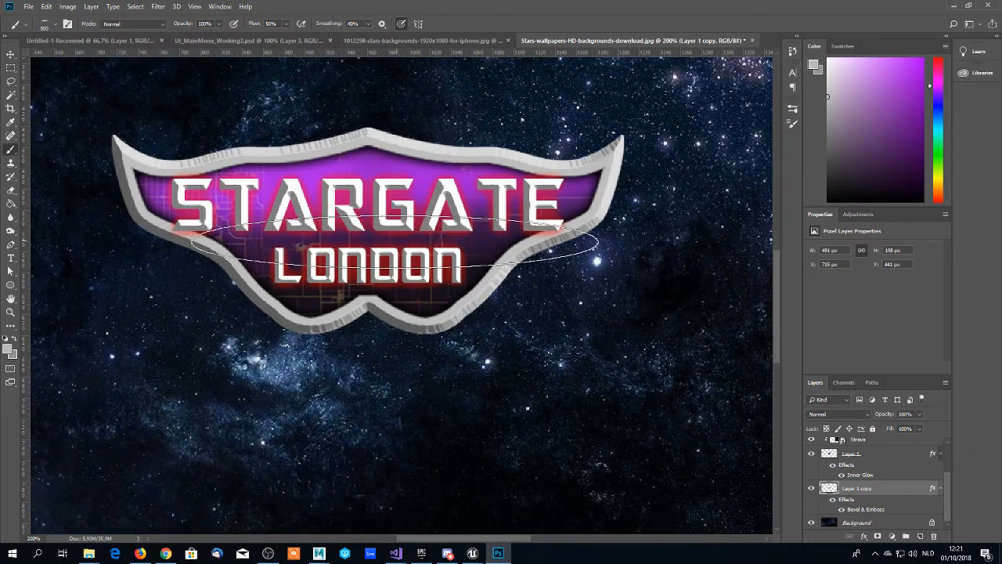
- Reduce the flattened brush to 165 px and set the foreground colour to white (ffffff)
{"action": "right_click", "coordinate": [391, 248]}
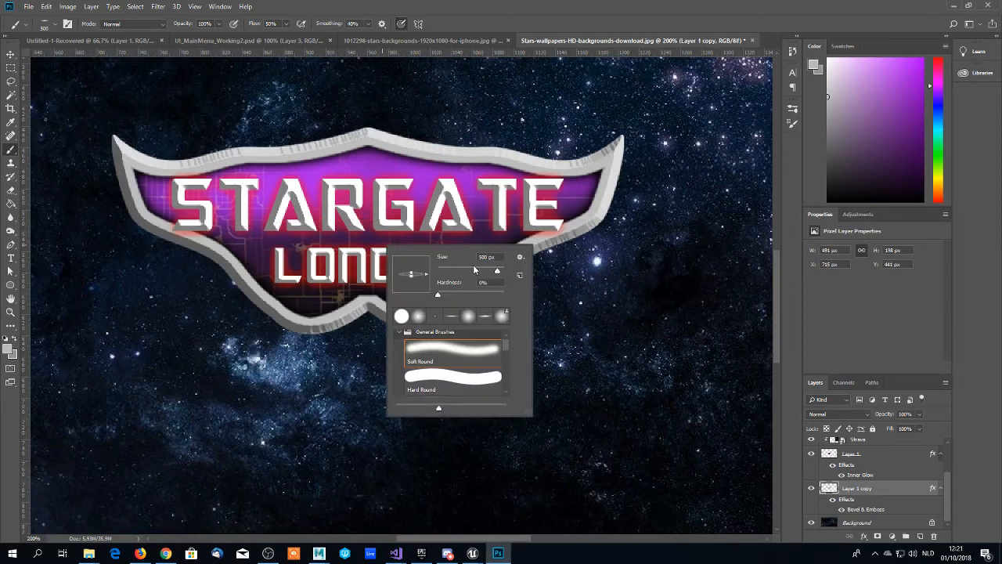
{"action": "left_click_drag", "start_coordinate": [477, 271], "coordinate": [482, 270]}
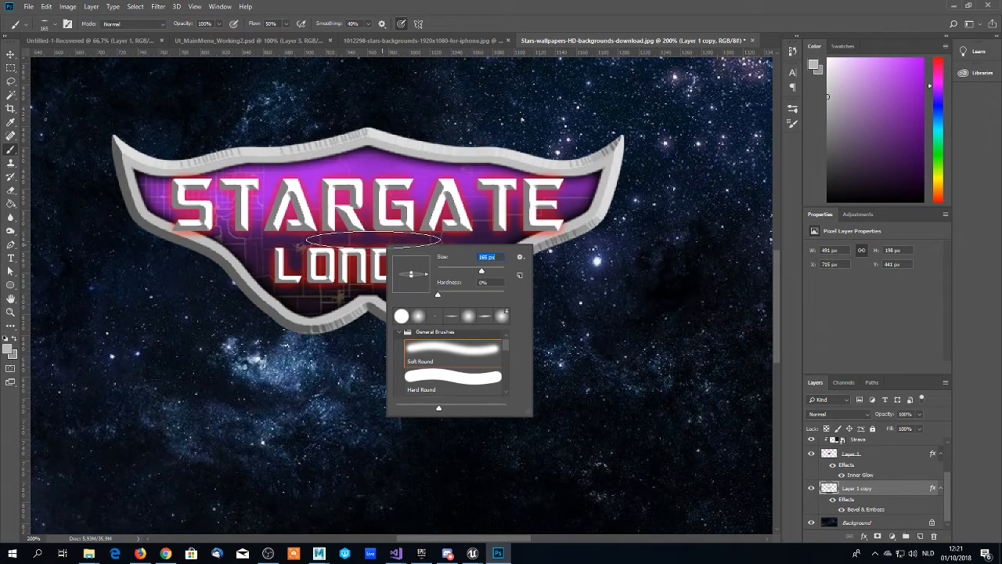
{"action": "left_click", "coordinate": [373, 240]}
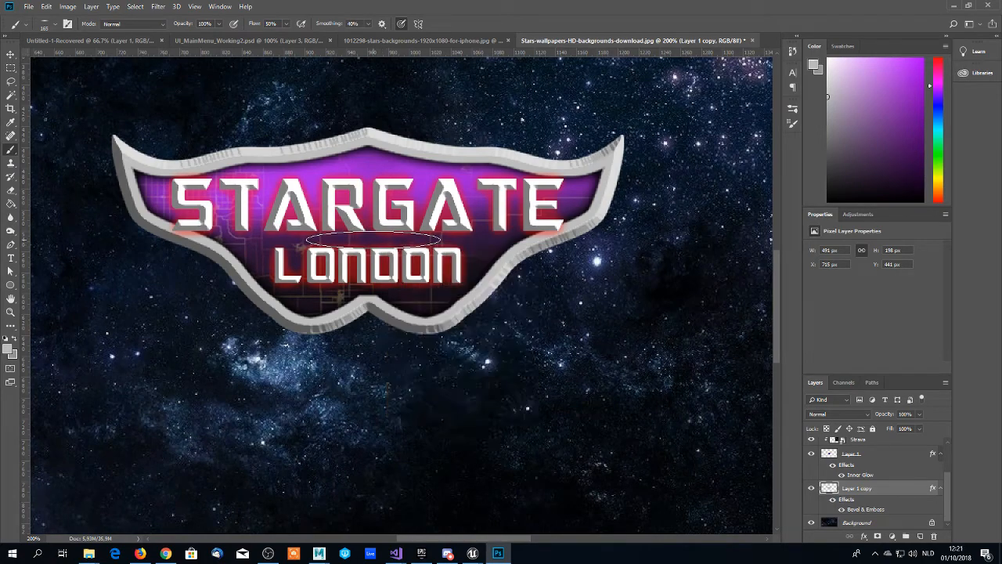
{"action": "left_click", "coordinate": [9, 351]}
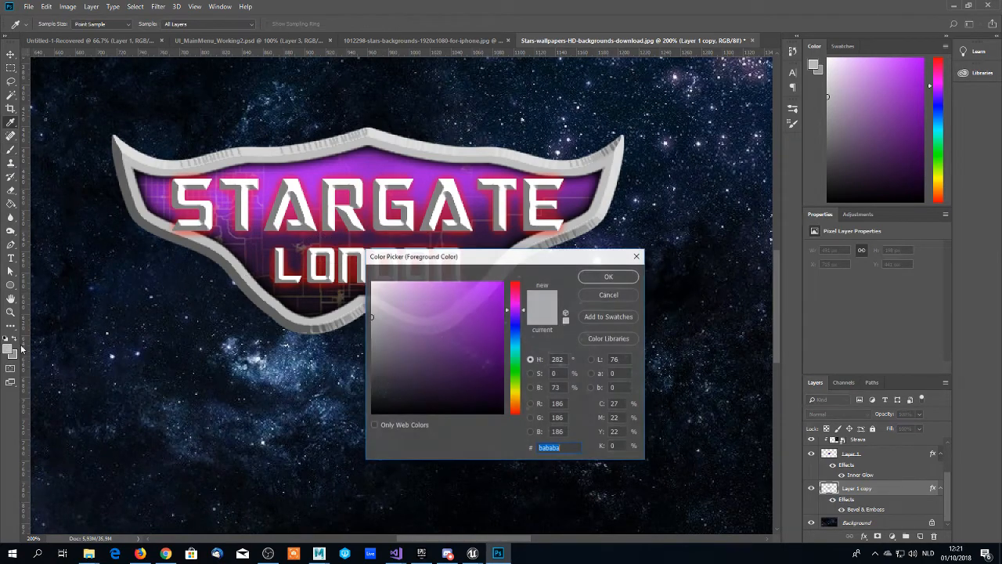
{"action": "left_click", "coordinate": [376, 295]}
{"action": "left_click_drag", "start_coordinate": [371, 316], "coordinate": [363, 276]}
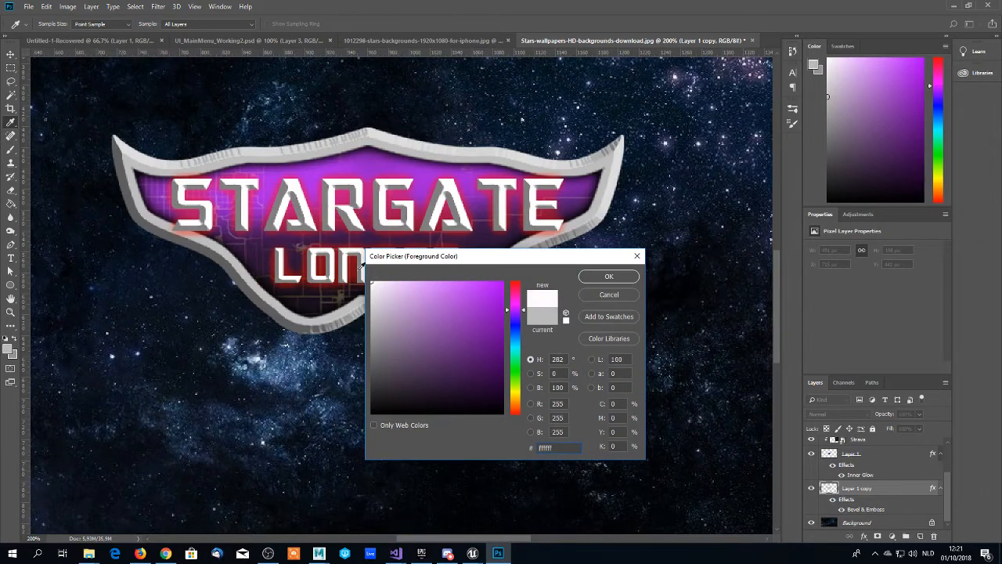
{"action": "left_click", "coordinate": [609, 276]}
- Add a new empty layer directly above the Strava layer
{"action": "scroll", "coordinate": [859, 474], "scroll_direction": "up", "scroll_amount": 2}
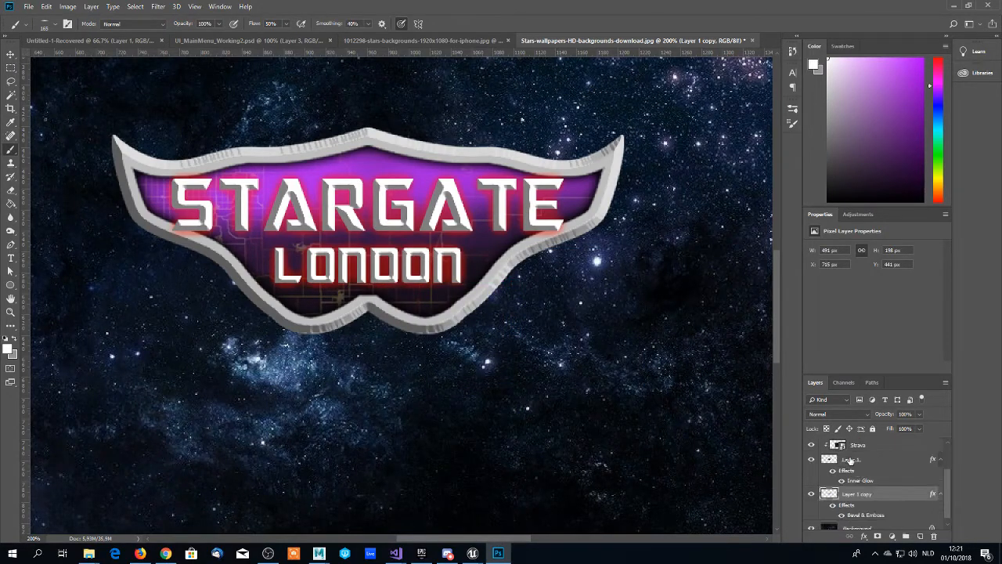
{"action": "scroll", "coordinate": [850, 461], "scroll_direction": "up", "scroll_amount": 3}
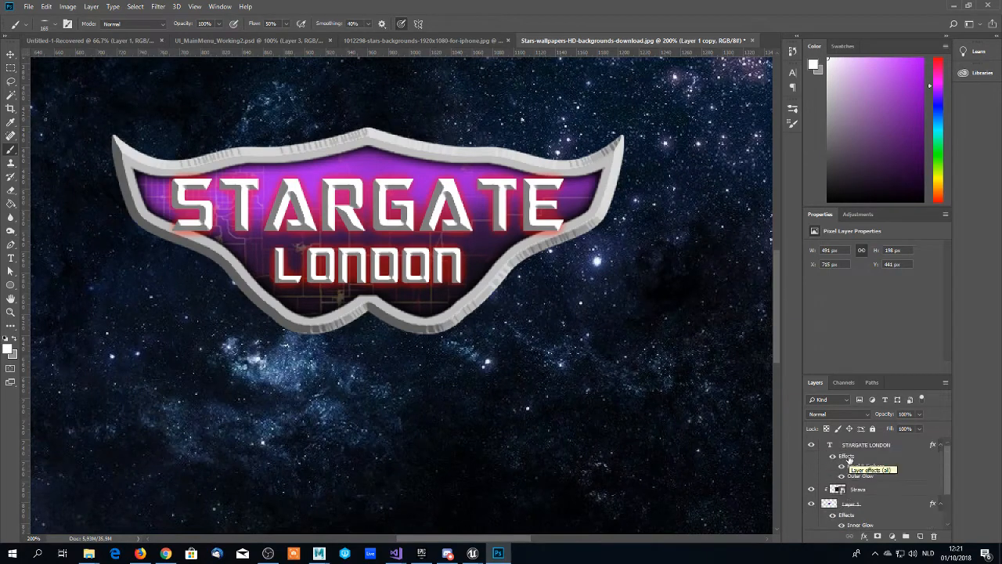
{"action": "left_click", "coordinate": [854, 490]}
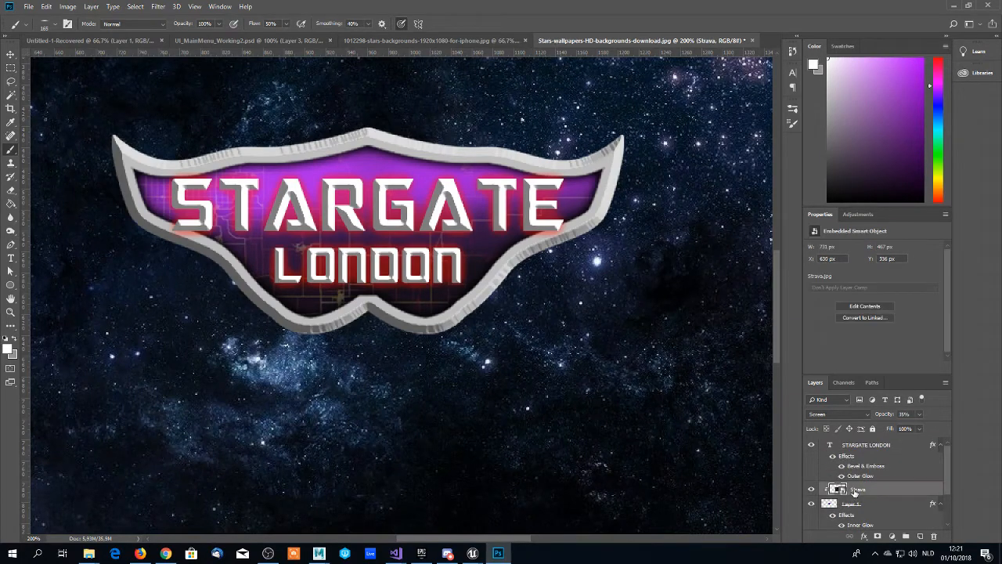
{"action": "left_click", "coordinate": [920, 537]}
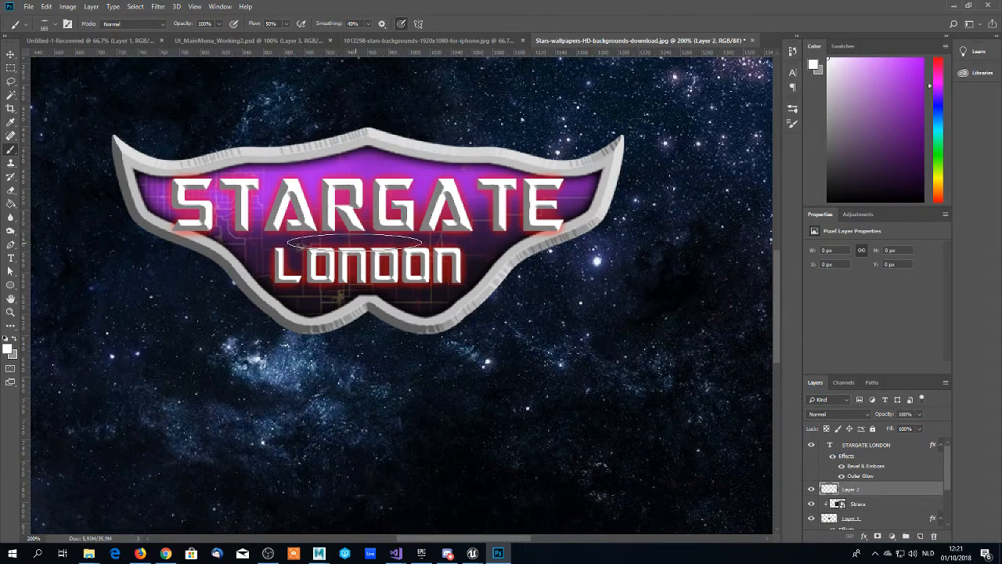
- Try a white highlight stroke between the two words and another behind the STARGATE lettering, undoing each
{"action": "mouse_move", "coordinate": [319, 239]}
{"action": "left_mouse_down"}
{"action": "mouse_move", "coordinate": [443, 238]}
{"action": "mouse_move", "coordinate": [276, 241]}
{"action": "mouse_move", "coordinate": [313, 244]}
{"action": "left_mouse_up"}
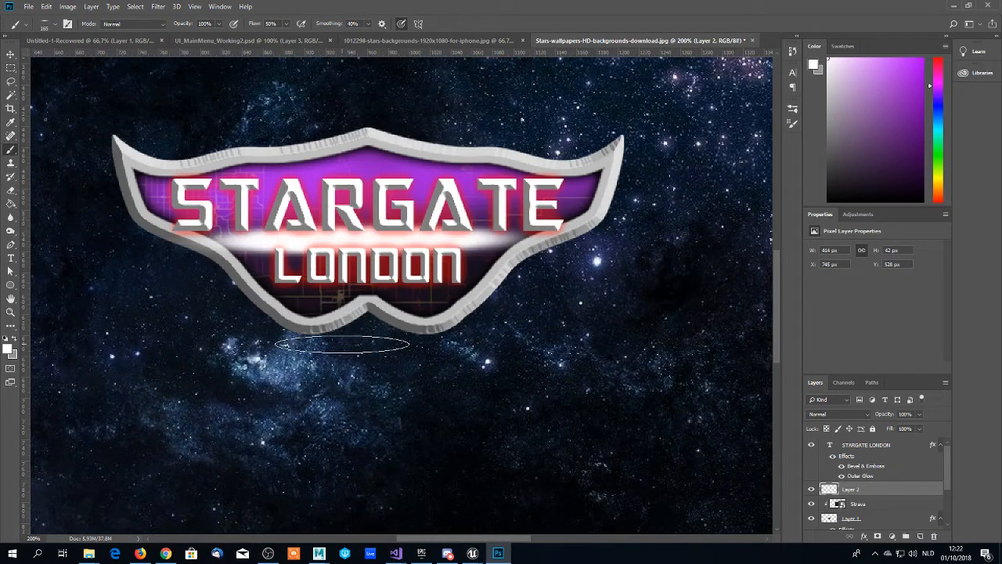
{"action": "key", "text": "ctrl+z"}
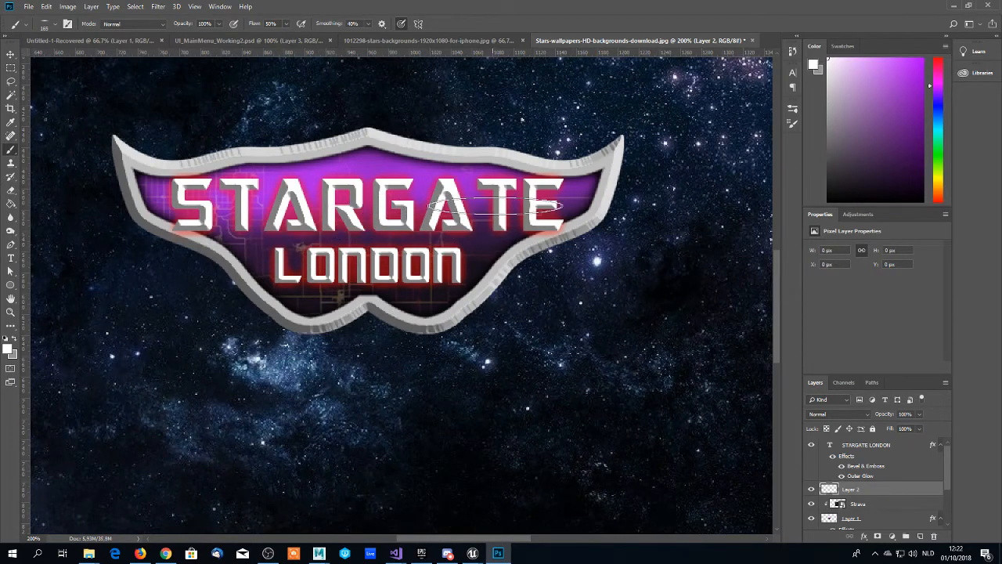
{"action": "left_click_drag", "start_coordinate": [548, 205], "coordinate": [195, 205]}
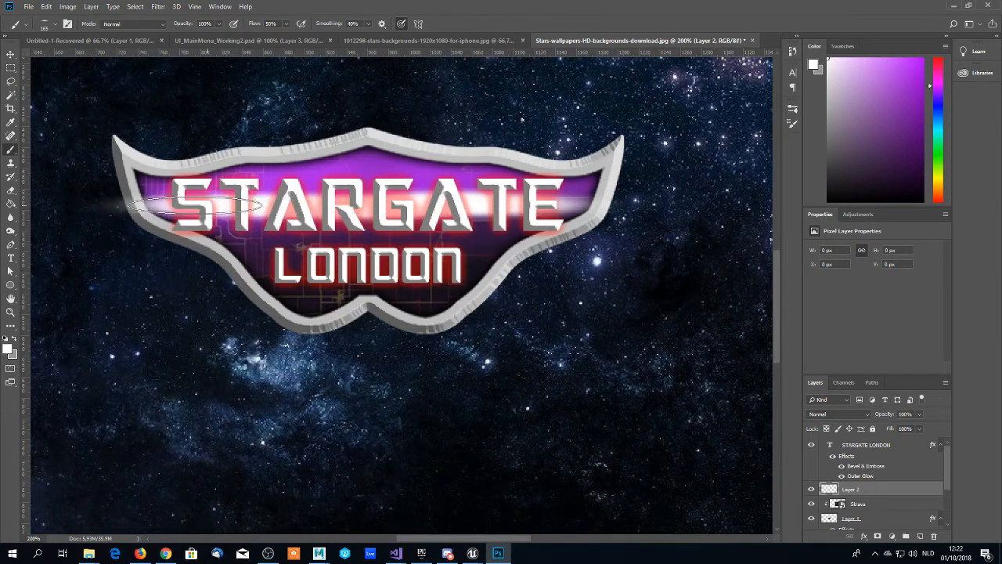
{"action": "key", "text": "ctrl+z"}
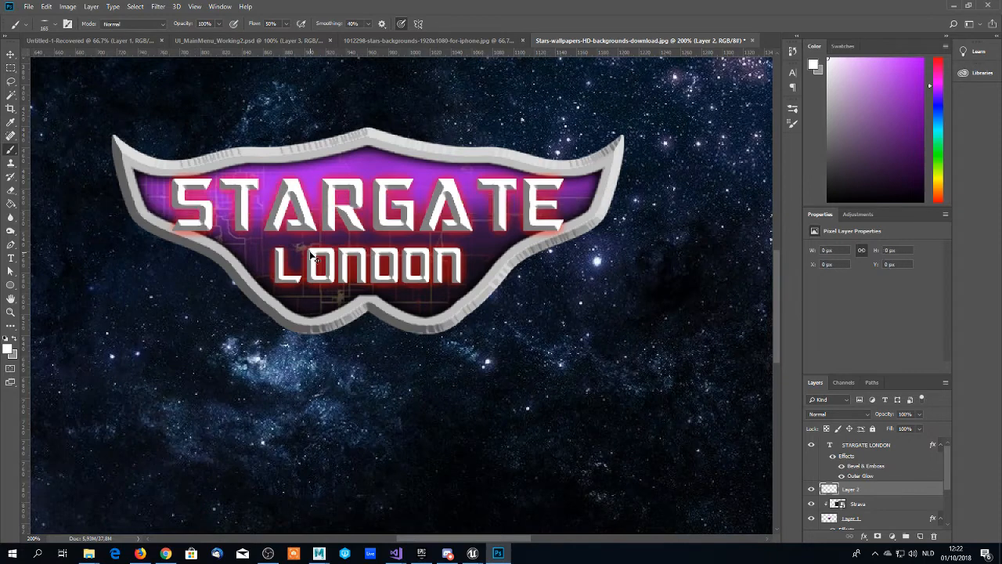
- Clip the new layer to the panel below and paint a soft white horizontal streak about 541 px wide behind the STARGATE lettering
{"action": "right_click", "coordinate": [858, 492]}
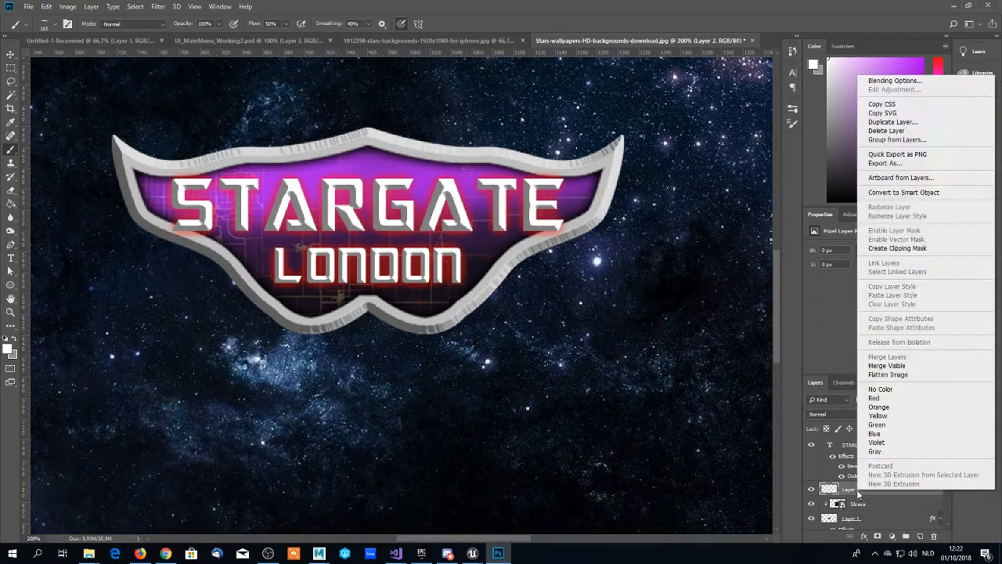
{"action": "left_click", "coordinate": [895, 249]}
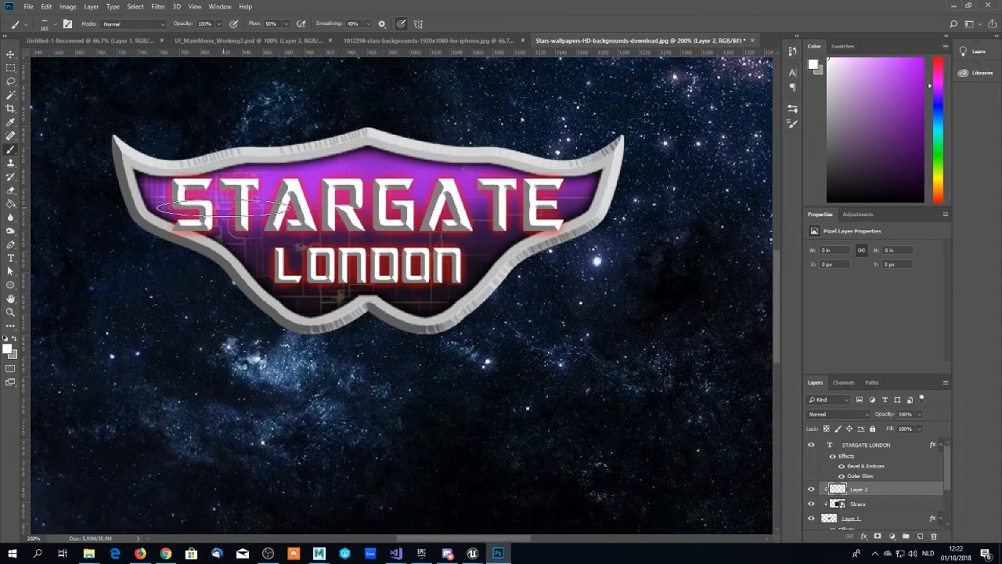
{"action": "left_click_drag", "start_coordinate": [230, 202], "coordinate": [540, 201]}
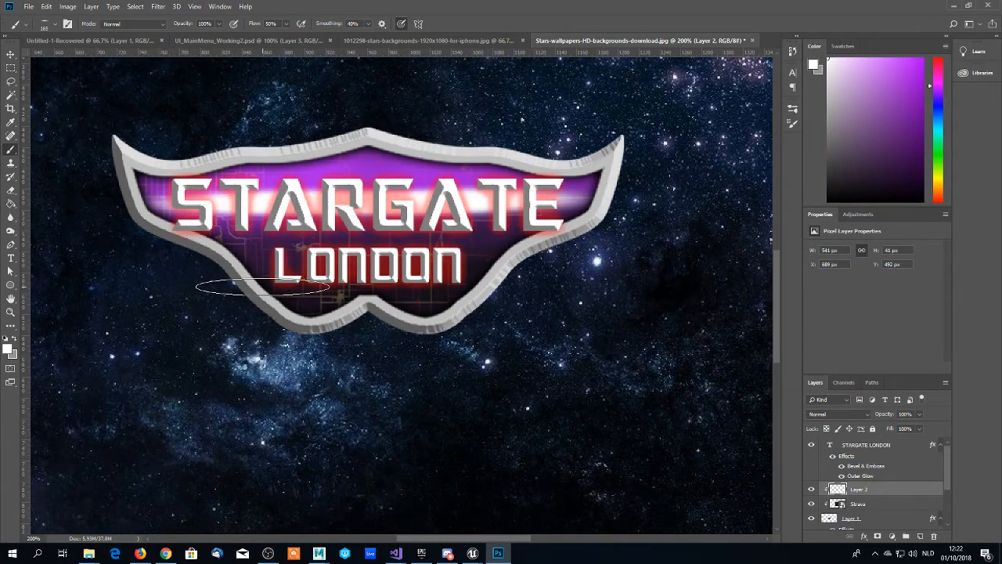
- Try a second white horizontal highlight streak behind the LONDON lettering and undo it
{"action": "left_click_drag", "start_coordinate": [296, 267], "coordinate": [429, 266]}
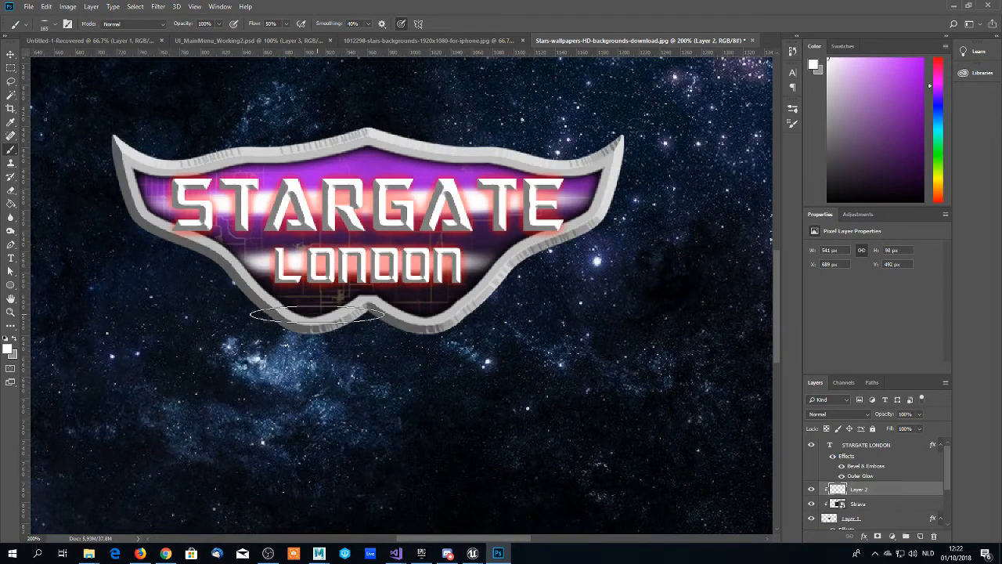
{"action": "key", "text": "ctrl+z"}
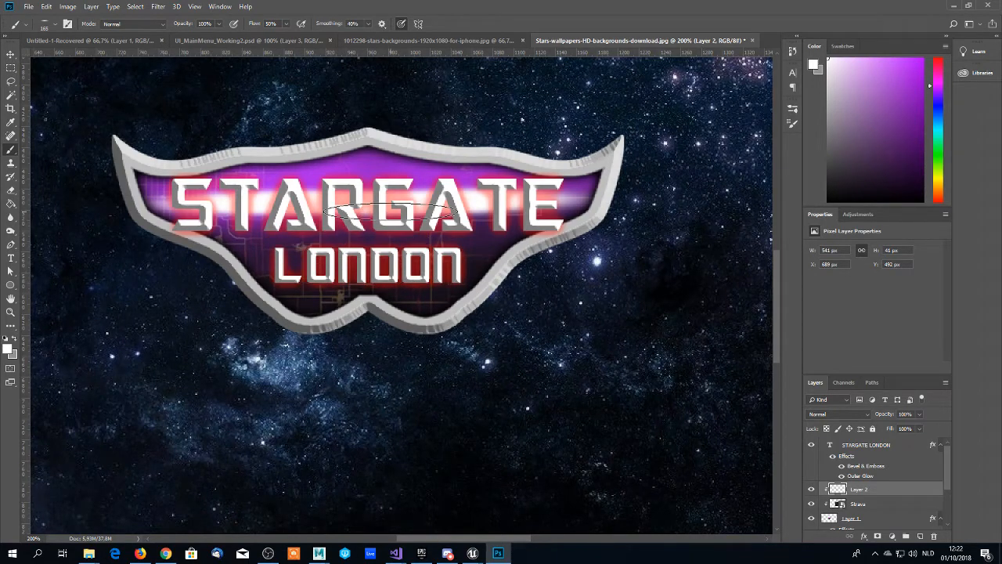
- Examine the highlighted panel and lettering at several magnifications, both close up and from a distance
{"action": "key", "text": "z"}
{"action": "left_click", "coordinate": [400, 225], "text": "alt"}
{"action": "left_click", "coordinate": [392, 258], "text": "alt"}
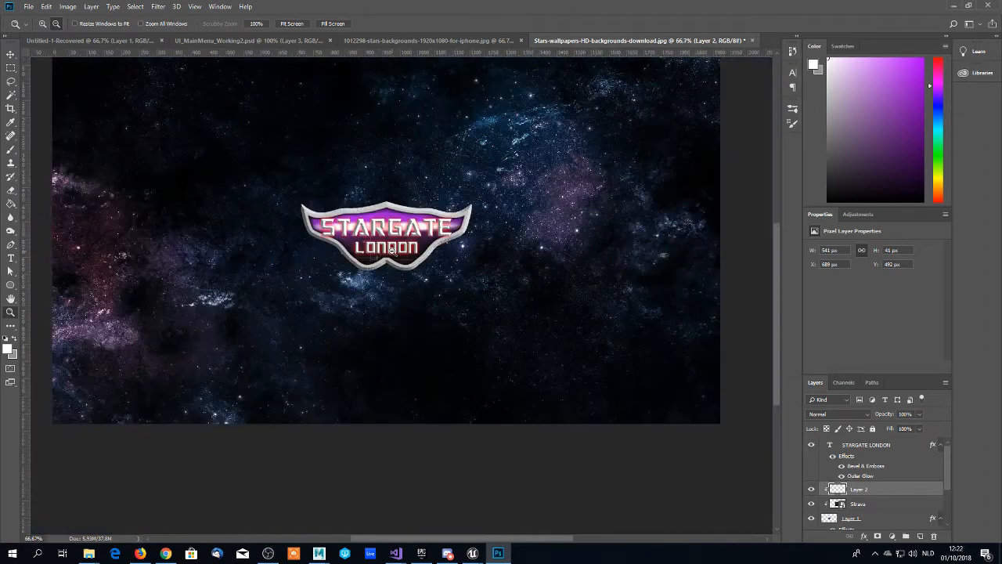
{"action": "left_click", "coordinate": [392, 258]}
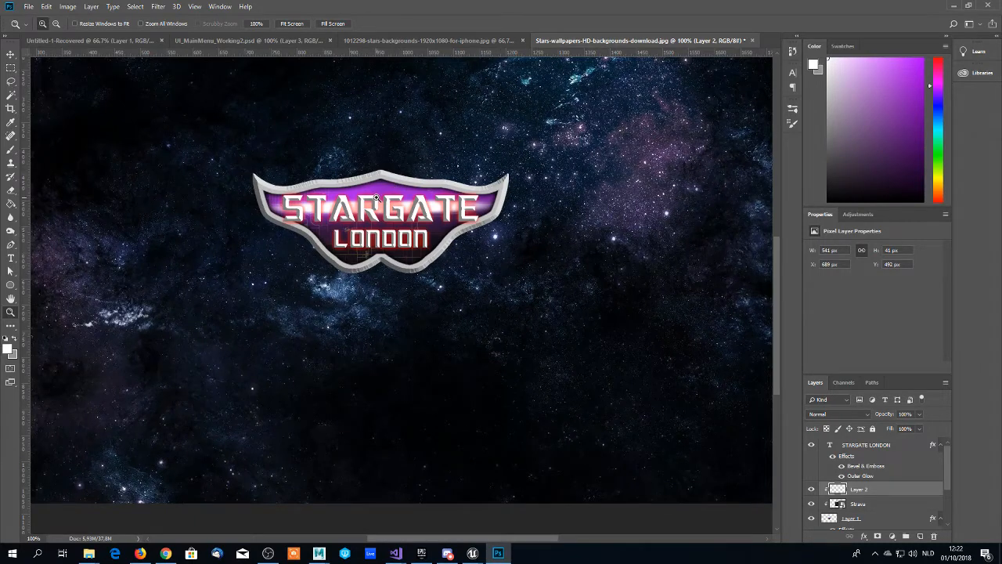
{"action": "left_click", "coordinate": [377, 198]}
{"action": "left_click", "coordinate": [370, 215]}
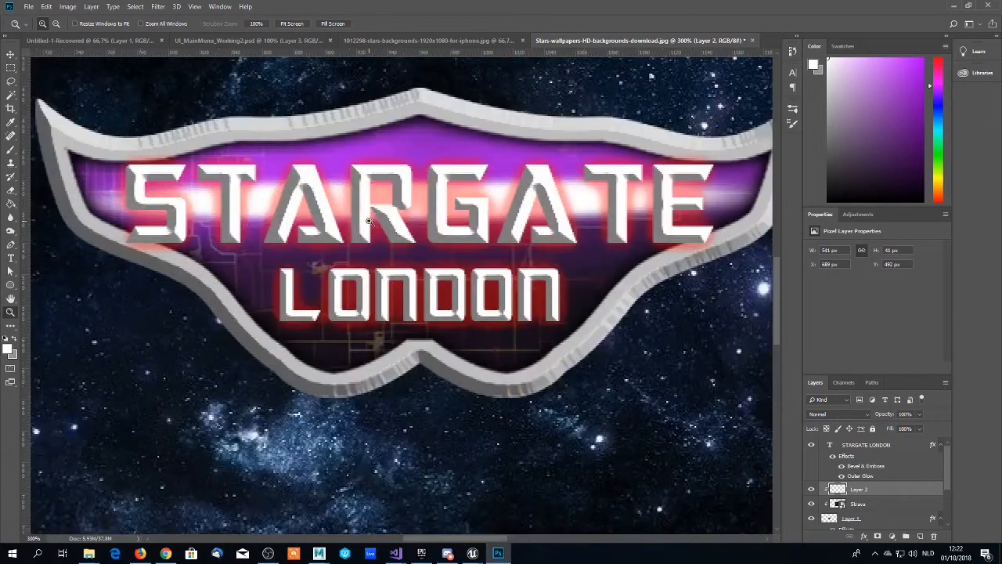
{"action": "left_click", "coordinate": [369, 220], "text": "alt"}
{"action": "left_click", "coordinate": [395, 255], "text": "alt"}
{"action": "left_click", "coordinate": [419, 289], "text": "alt"}
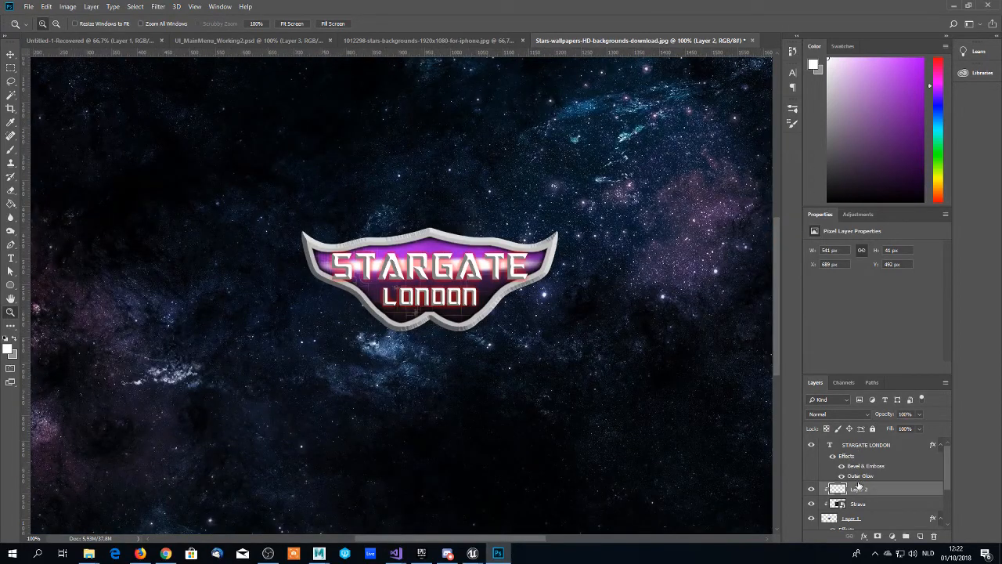
- Scale the highlight, Strava, Layer 1 and Layer 1 copy layers together to about 71% and recentre them behind the lettering
{"action": "scroll", "coordinate": [852, 490], "scroll_direction": "down", "scroll_amount": 2}
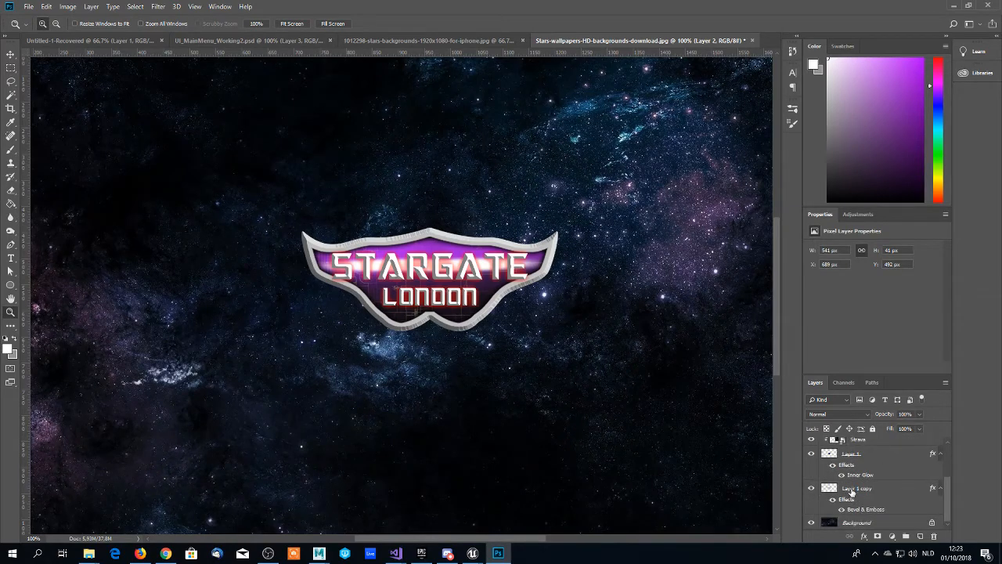
{"action": "left_click", "coordinate": [852, 489], "text": "shift"}
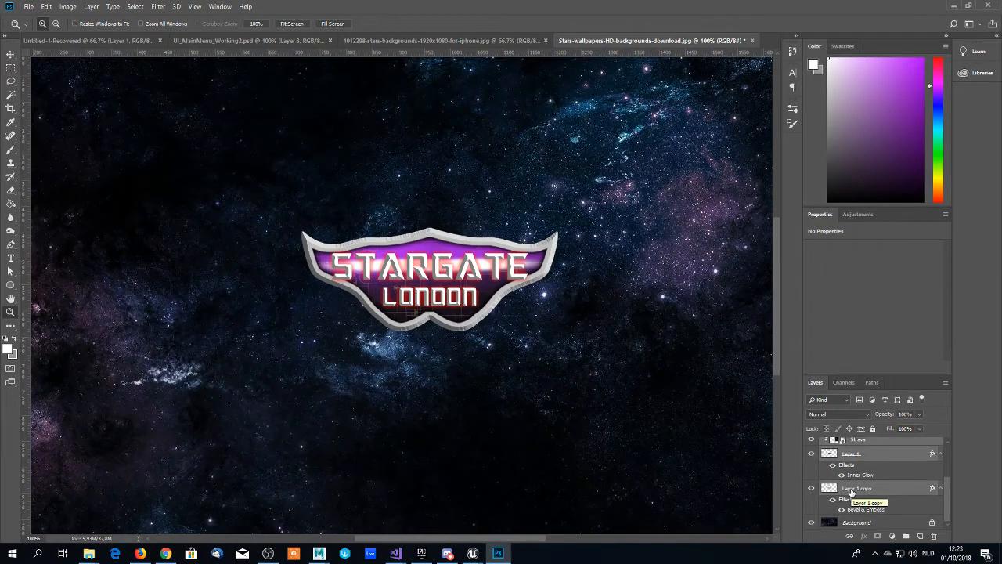
{"action": "key", "text": "ctrl+t"}
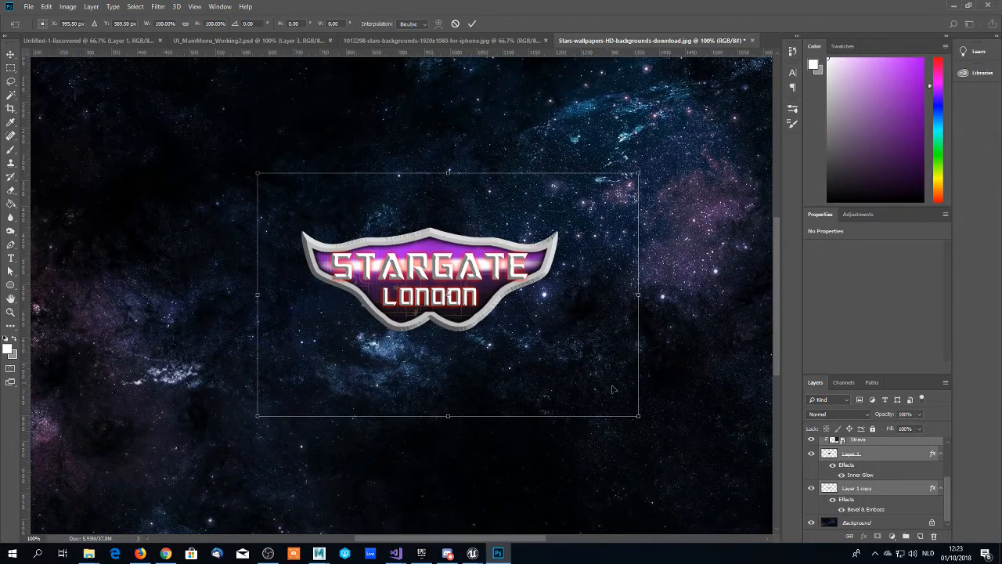
{"action": "left_click_drag", "start_coordinate": [640, 417], "coordinate": [569, 360]}
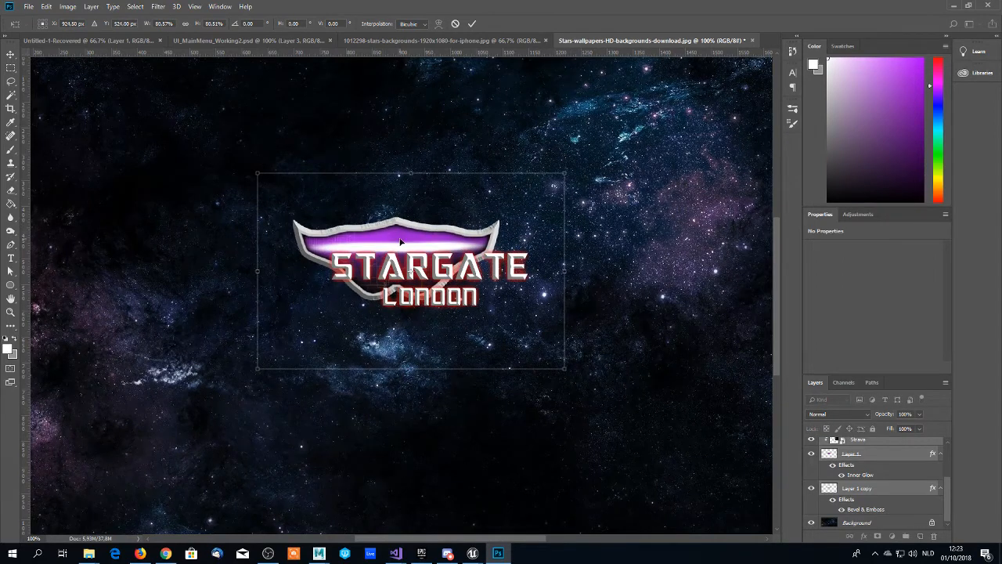
{"action": "left_click_drag", "start_coordinate": [400, 242], "coordinate": [433, 261]}
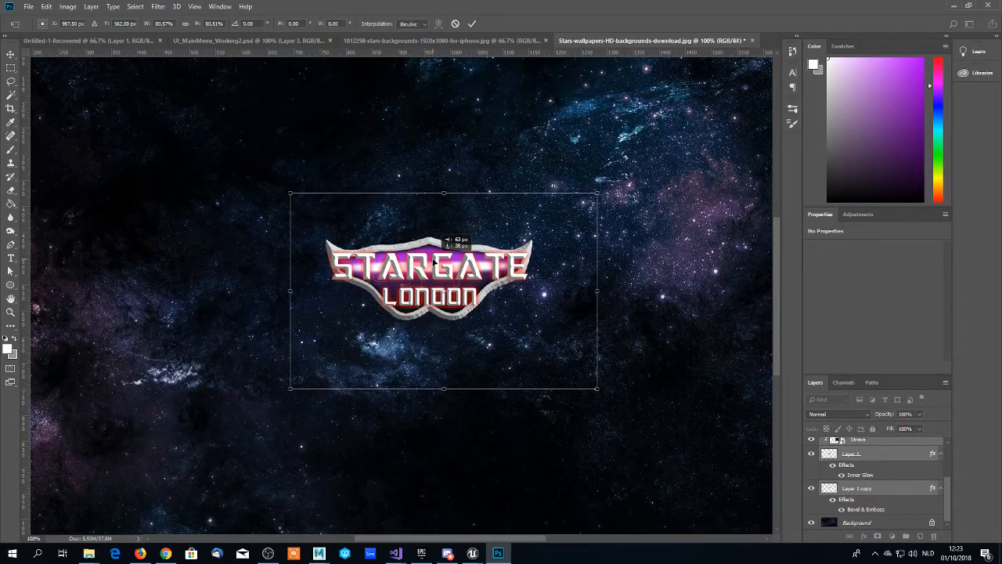
{"action": "mouse_move", "coordinate": [434, 262]}
{"action": "left_mouse_down"}
{"action": "mouse_move", "coordinate": [433, 252]}
{"action": "mouse_move", "coordinate": [435, 274]}
{"action": "mouse_move", "coordinate": [434, 260]}
{"action": "left_mouse_up"}
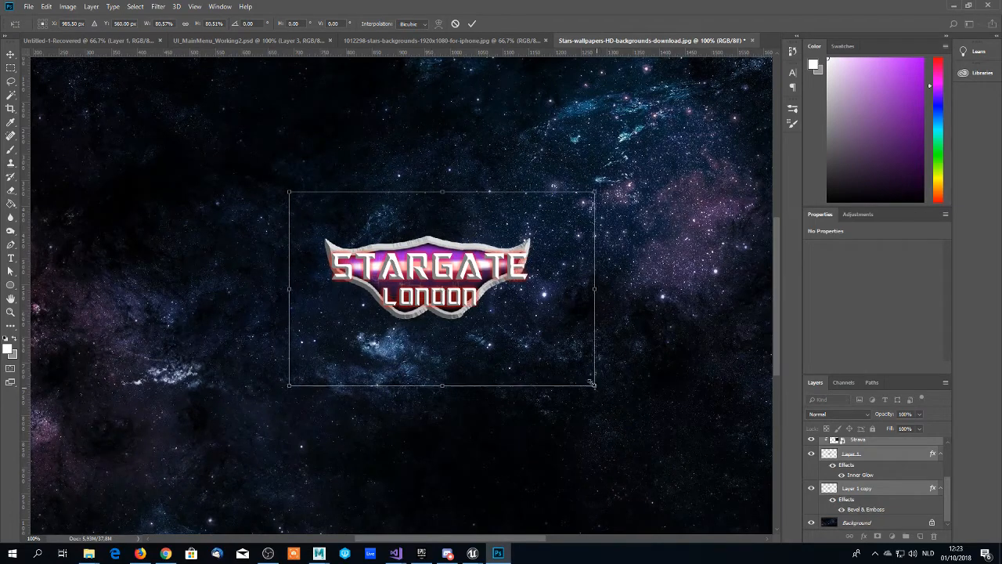
{"action": "left_click_drag", "start_coordinate": [593, 383], "coordinate": [559, 363]}
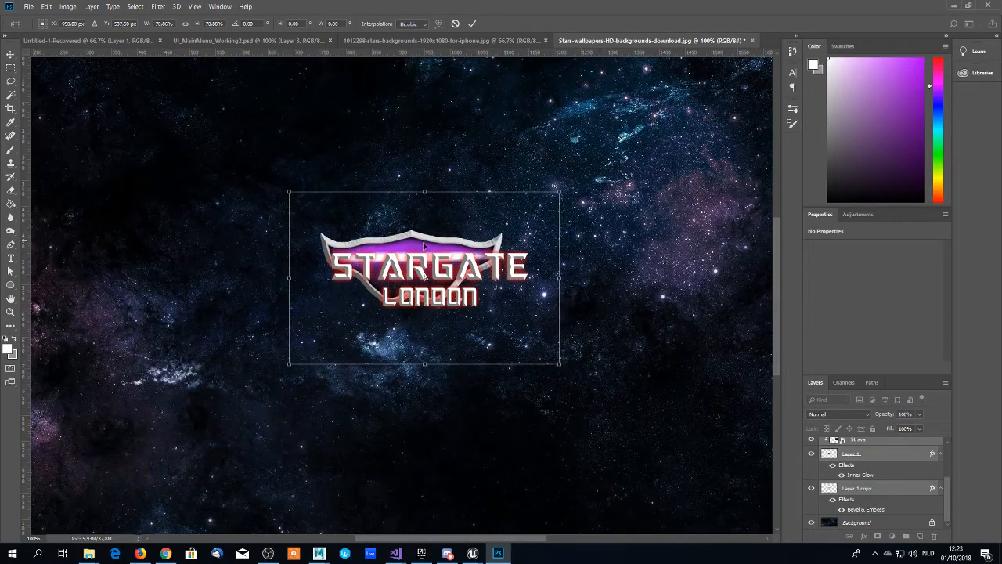
{"action": "left_click_drag", "start_coordinate": [424, 246], "coordinate": [440, 255]}
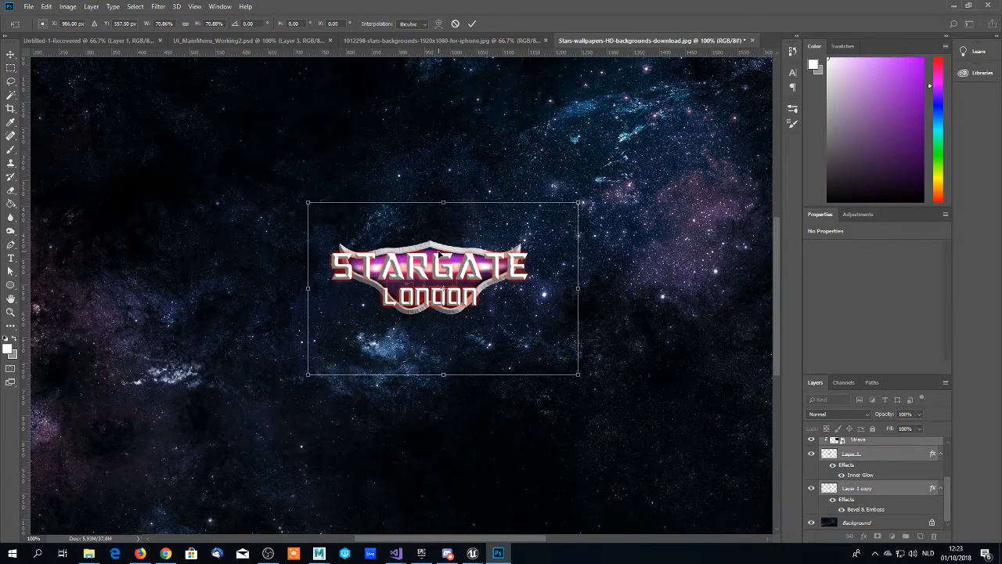
{"action": "key", "text": "Return"}
{"action": "key", "text": "z"}
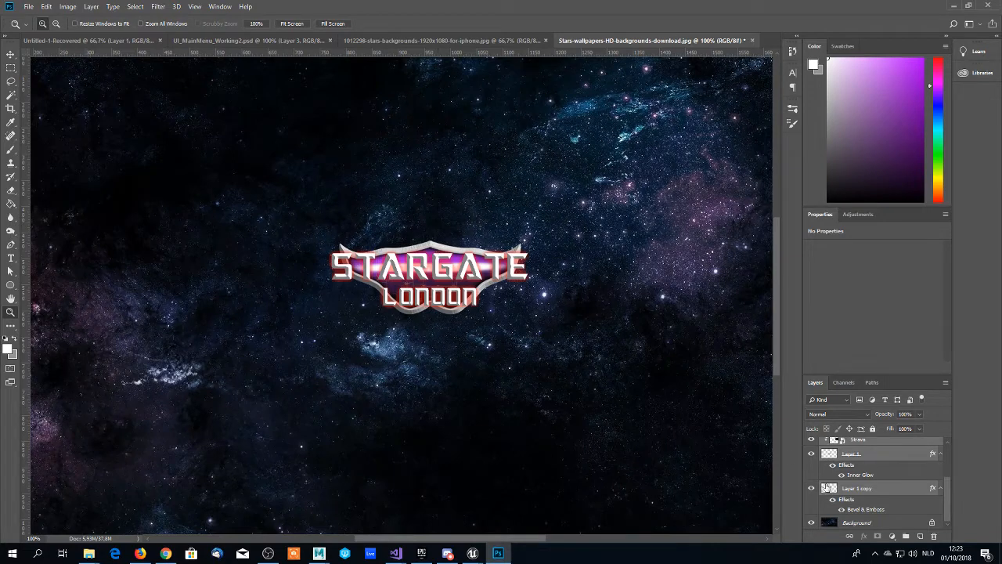
- Enlarge the selected frame and panel layers together to about 154% and centre them behind the STARGATE LONDON lettering
{"action": "key", "text": "ctrl+t"}
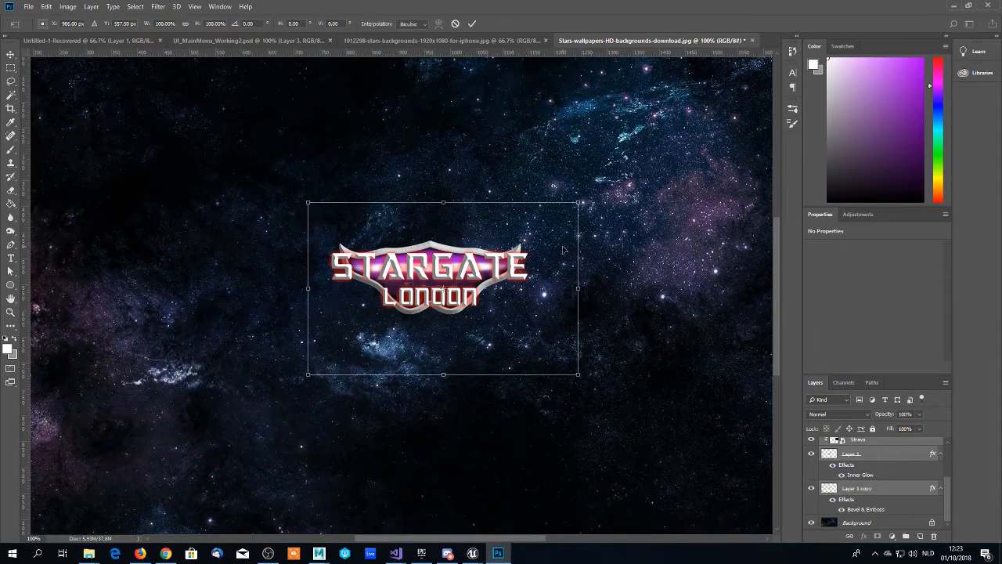
{"action": "left_click_drag", "start_coordinate": [579, 375], "coordinate": [629, 406]}
{"action": "left_click_drag", "start_coordinate": [497, 291], "coordinate": [475, 280]}
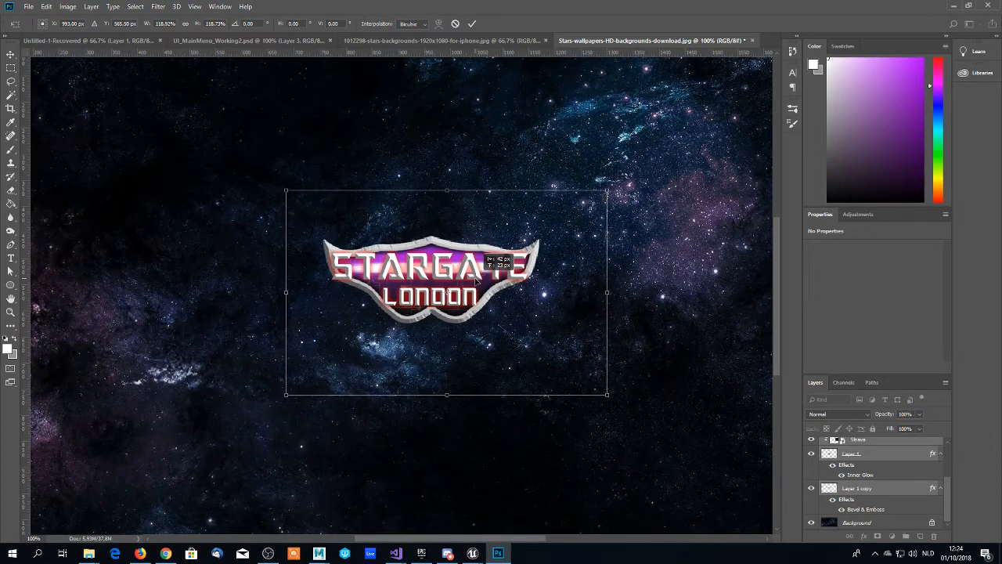
{"action": "left_click_drag", "start_coordinate": [476, 279], "coordinate": [476, 280]}
{"action": "scroll", "coordinate": [478, 348], "scroll_direction": "down", "scroll_amount": 1}
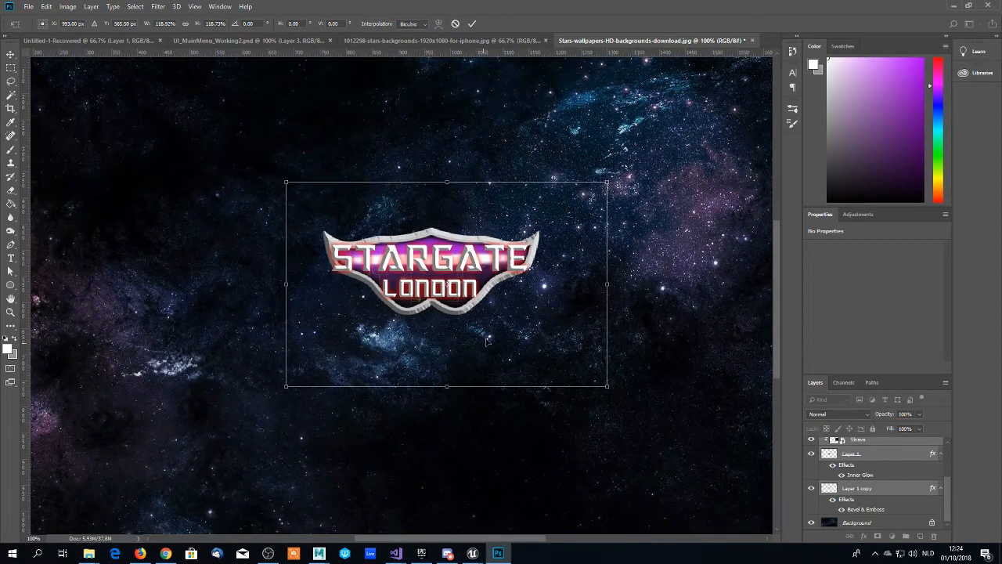
{"action": "scroll", "coordinate": [421, 283], "scroll_direction": "down", "scroll_amount": 1}
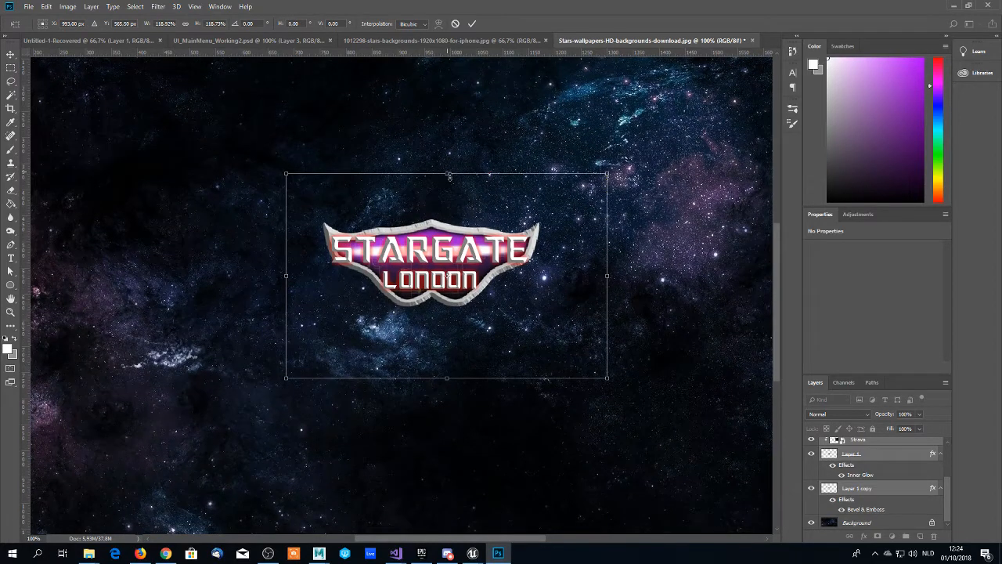
{"action": "left_click_drag", "start_coordinate": [607, 173], "coordinate": [703, 112]}
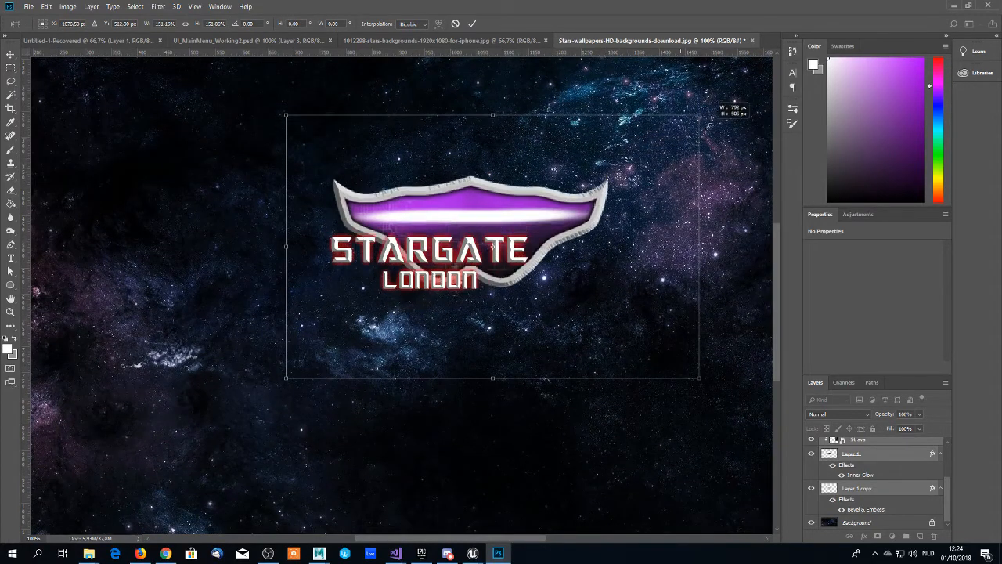
{"action": "left_click_drag", "start_coordinate": [539, 220], "coordinate": [489, 253]}
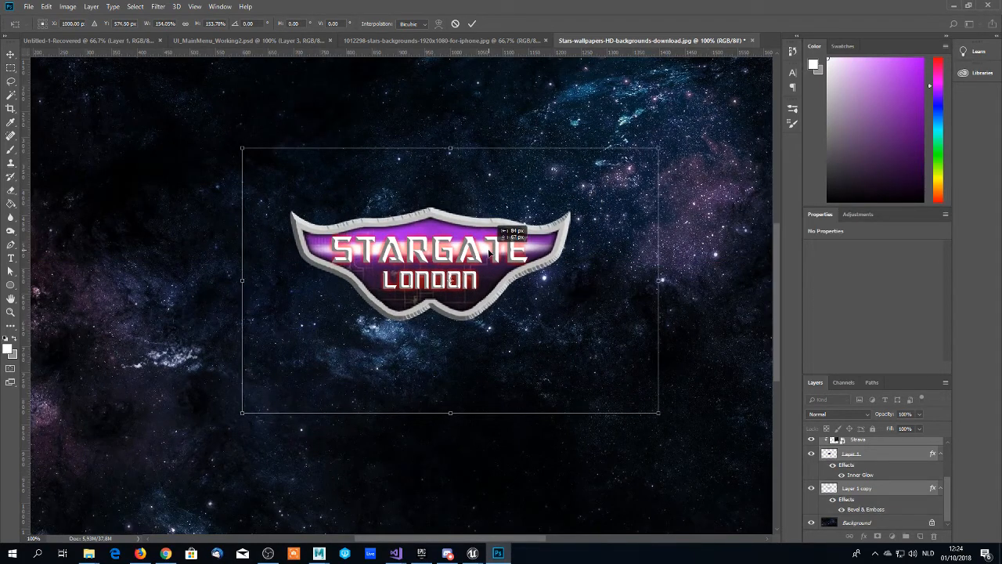
{"action": "left_click_drag", "start_coordinate": [489, 252], "coordinate": [488, 250]}
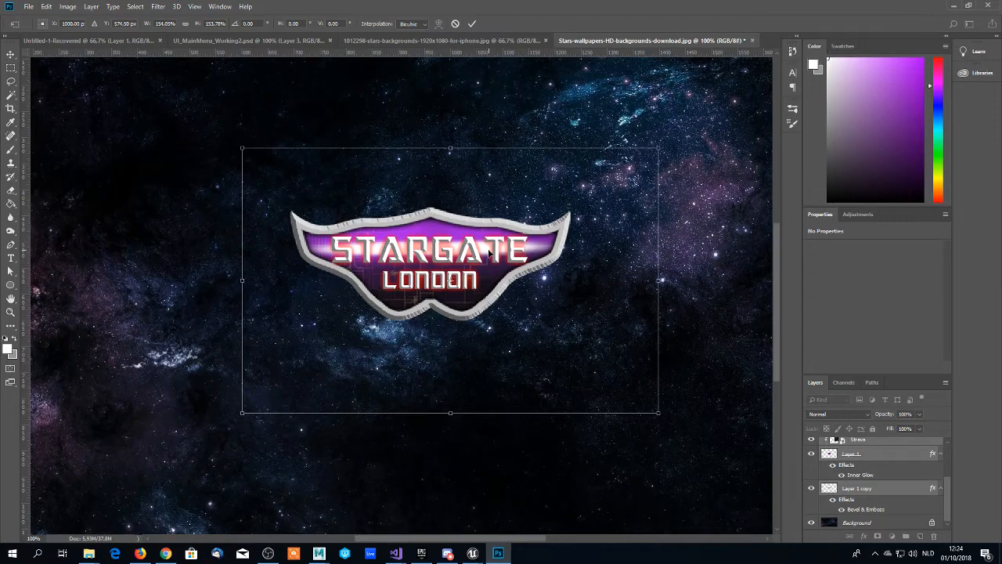
{"action": "key", "text": "Return"}
{"action": "key", "text": "z"}
{"action": "scroll", "coordinate": [489, 249], "scroll_direction": "down", "scroll_amount": 1}
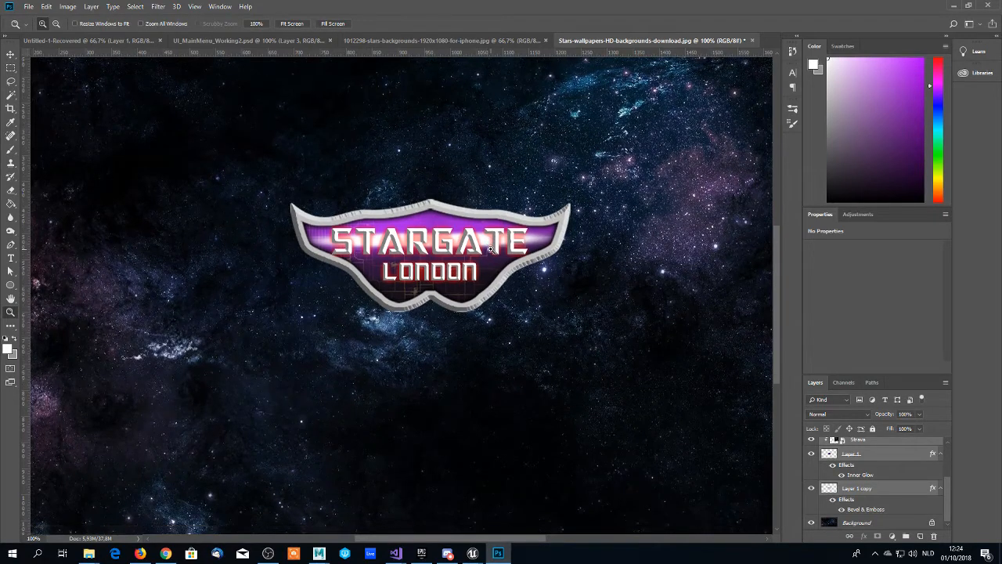
- Try trimming the frame's right wing tip on Layer 1 copy with the Eraser, undoing the strokes
{"action": "key", "text": "e"}
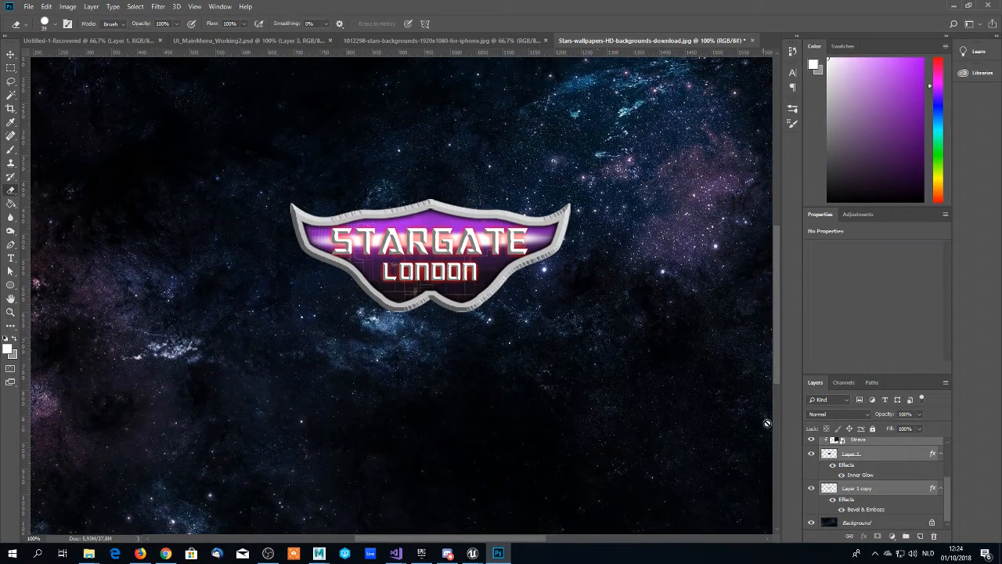
{"action": "left_click", "coordinate": [843, 490]}
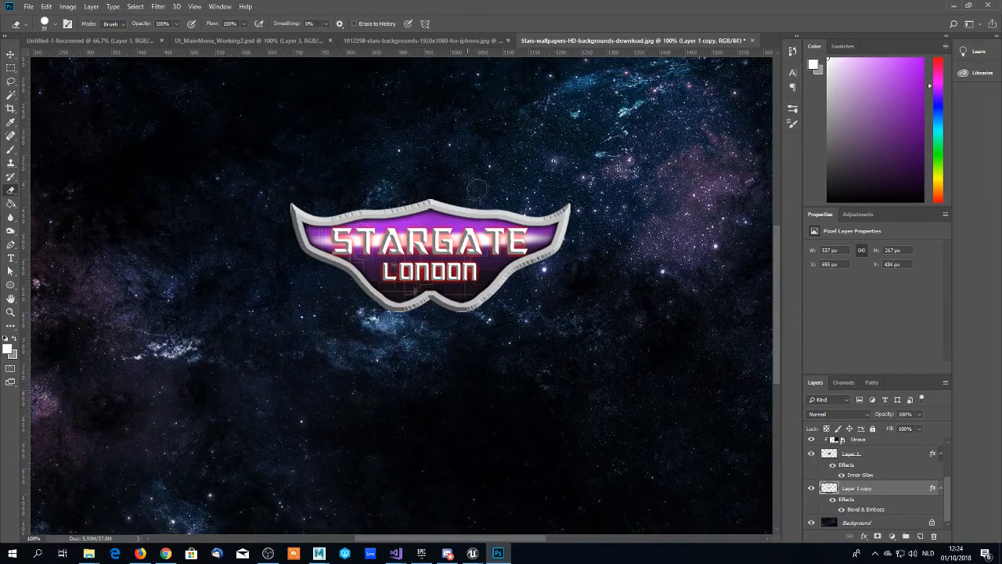
{"action": "left_click", "coordinate": [575, 206]}
{"action": "left_click", "coordinate": [563, 218]}
{"action": "left_click_drag", "start_coordinate": [563, 219], "coordinate": [570, 233]}
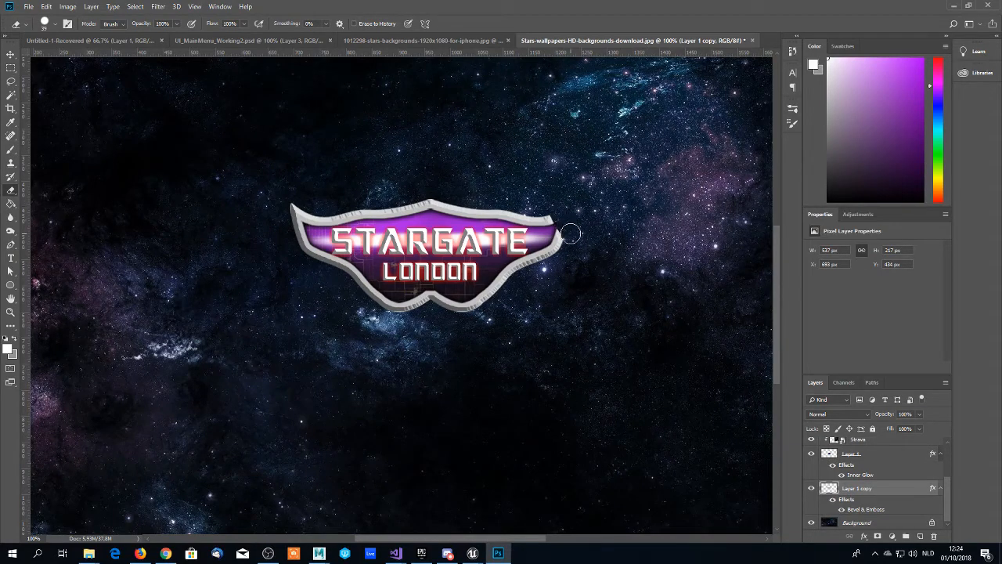
{"action": "key", "text": "ctrl+z"}
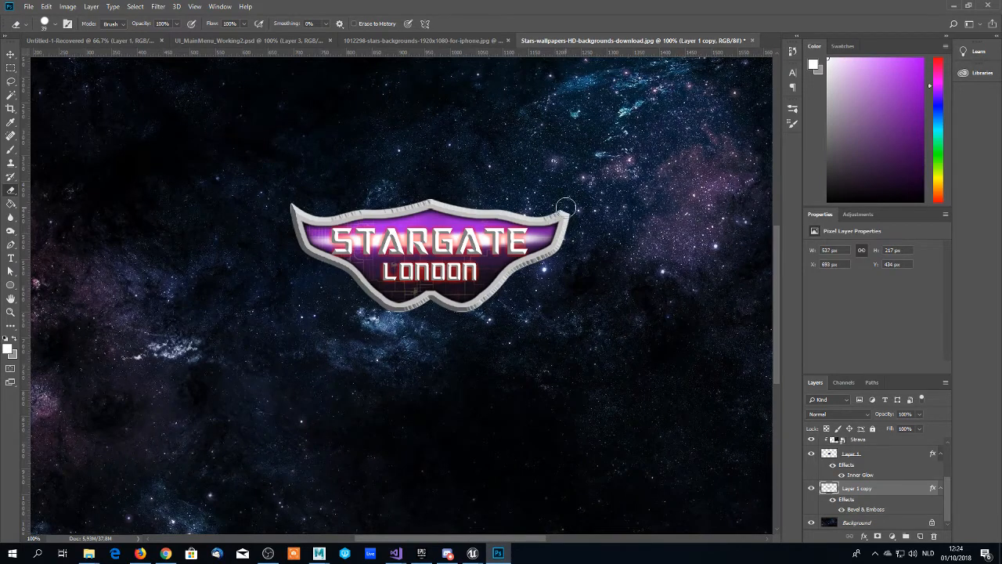
{"action": "mouse_move", "coordinate": [567, 205]}
{"action": "left_mouse_down"}
{"action": "mouse_move", "coordinate": [573, 238]}
{"action": "mouse_move", "coordinate": [563, 220]}
{"action": "left_mouse_up"}
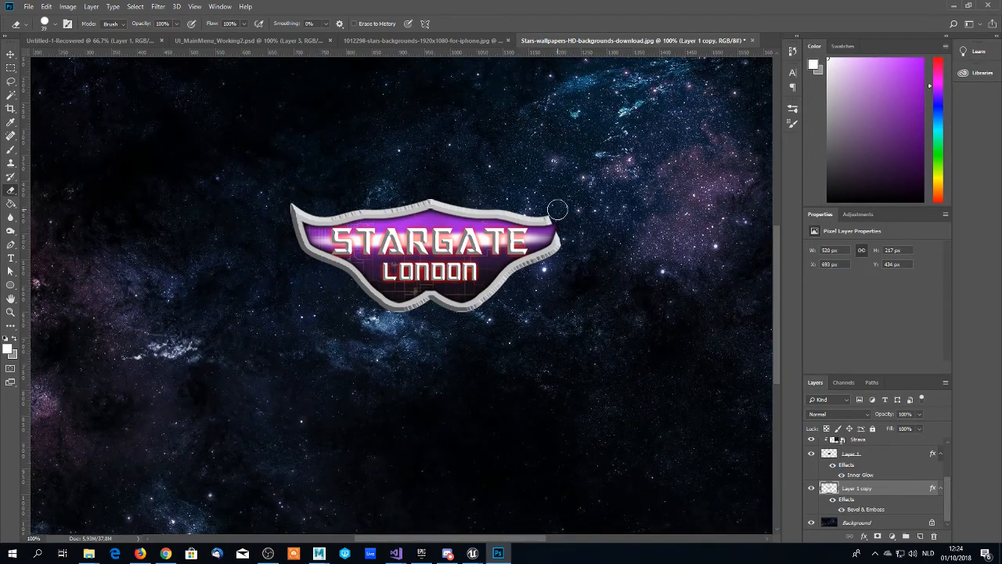
{"action": "key", "text": "ctrl+z"}
{"action": "key", "text": "ctrl+z"}
{"action": "key", "text": "ctrl+alt+z"}
{"action": "key", "text": "ctrl+alt+z"}
{"action": "key", "text": "ctrl+alt+z"}
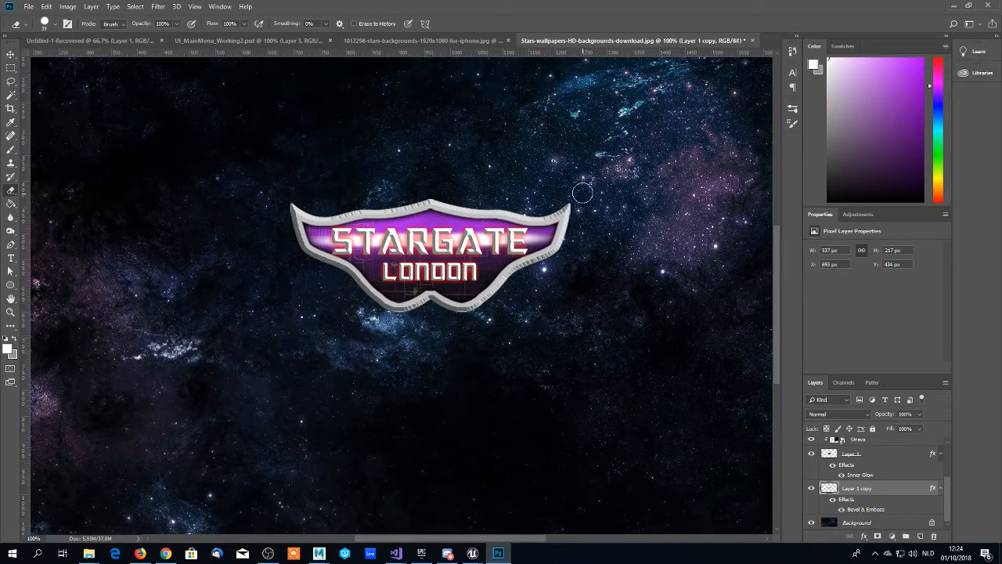
- Review the logo's frame, wing tips and lettering close up at 200% zoom
{"action": "scroll", "coordinate": [573, 193], "scroll_direction": "down", "scroll_amount": 1}
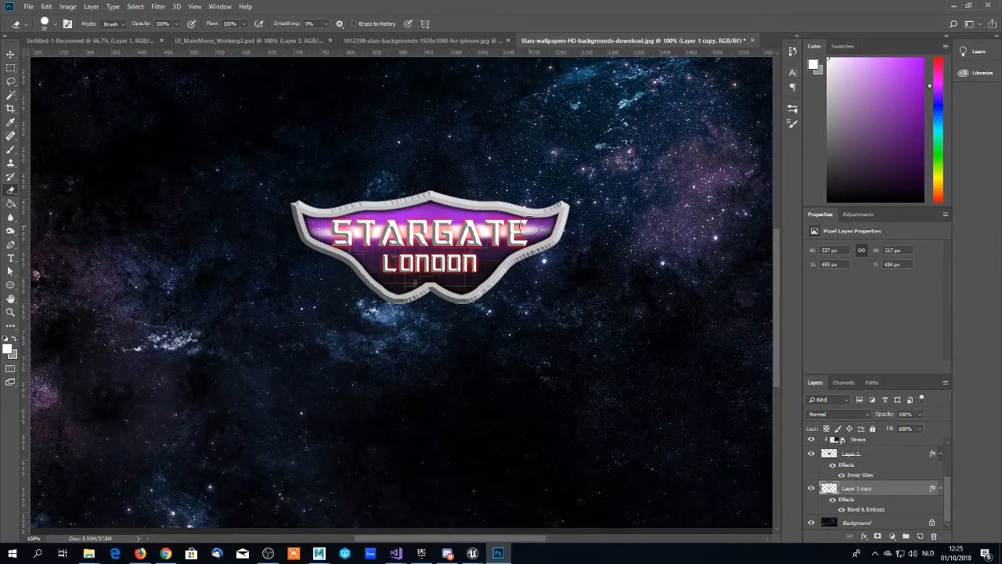
{"action": "key", "text": "z"}
{"action": "left_click", "coordinate": [431, 228]}
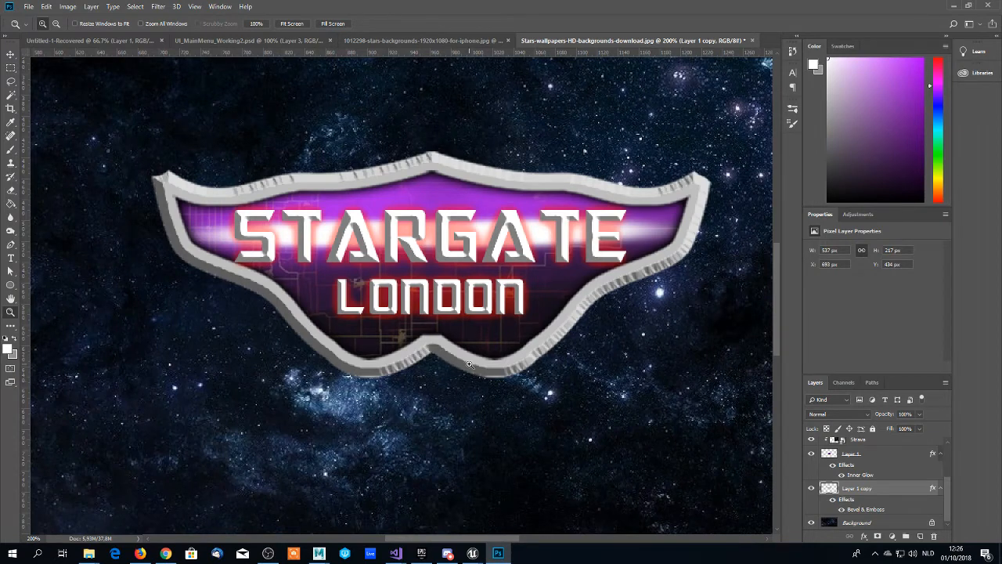
{"action": "scroll", "coordinate": [405, 365], "scroll_direction": "down", "scroll_amount": 1}
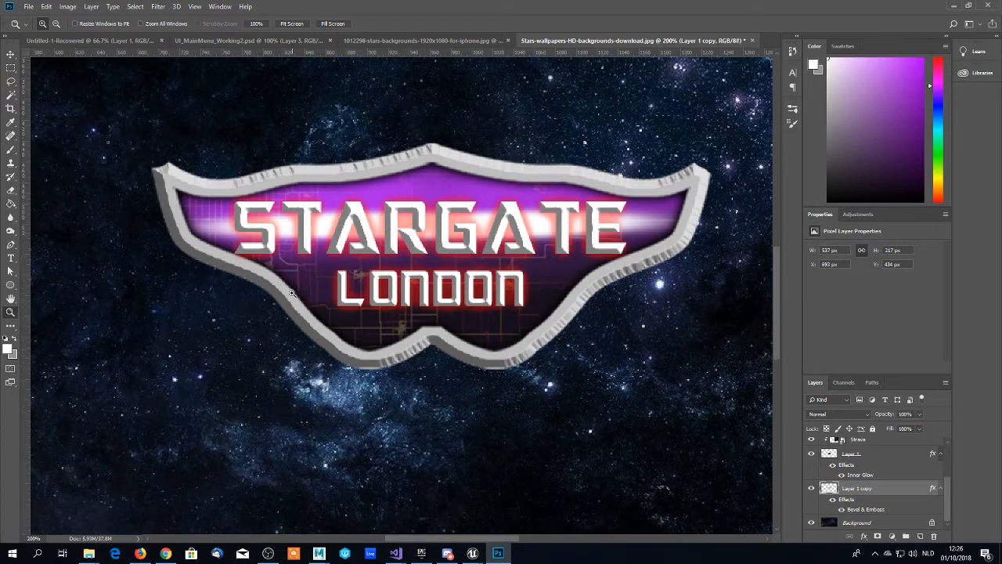
{"action": "scroll", "coordinate": [288, 298], "scroll_direction": "down", "scroll_amount": 1}
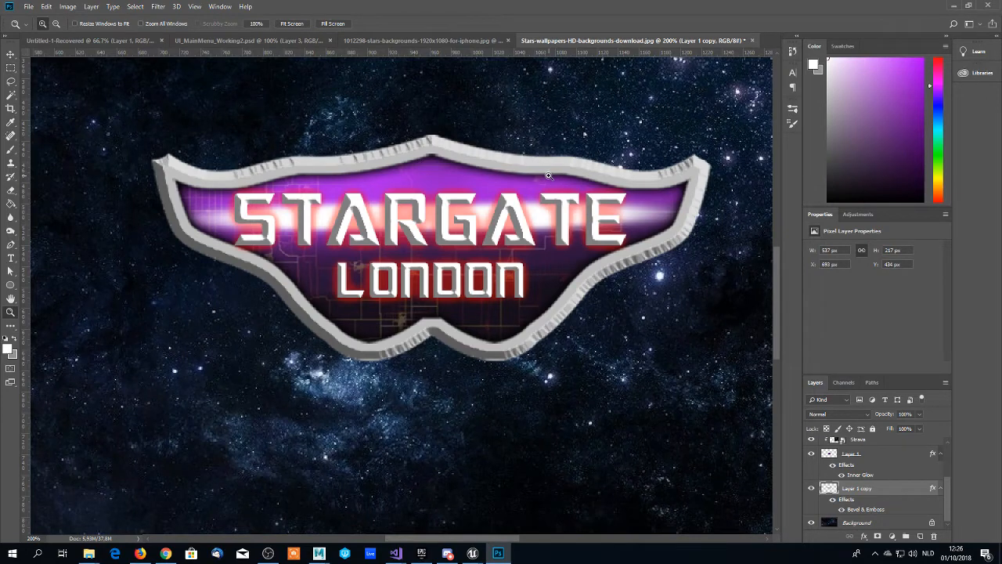
{"action": "scroll", "coordinate": [504, 177], "scroll_direction": "down", "scroll_amount": 1}
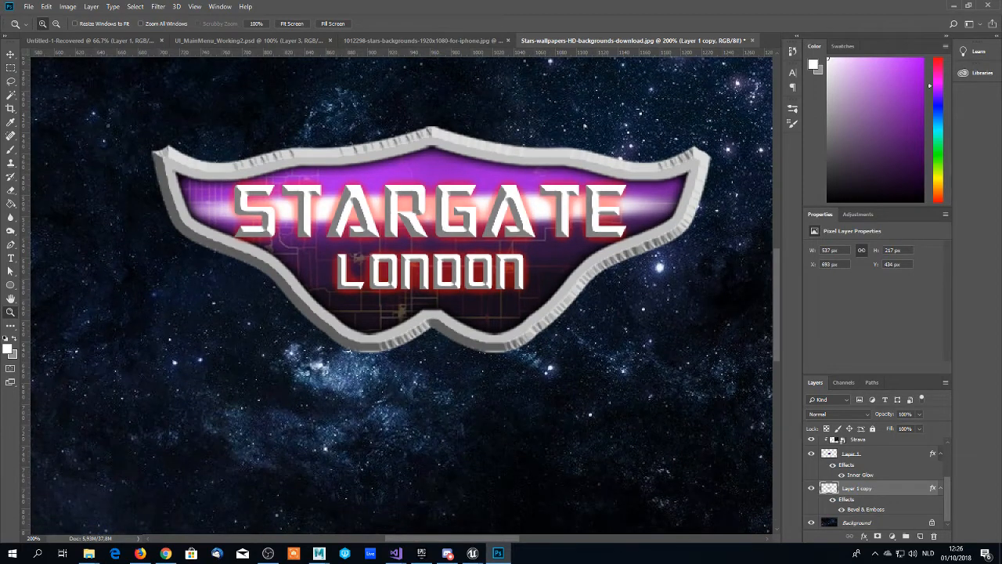
{"action": "key", "text": "alt+Tab"}
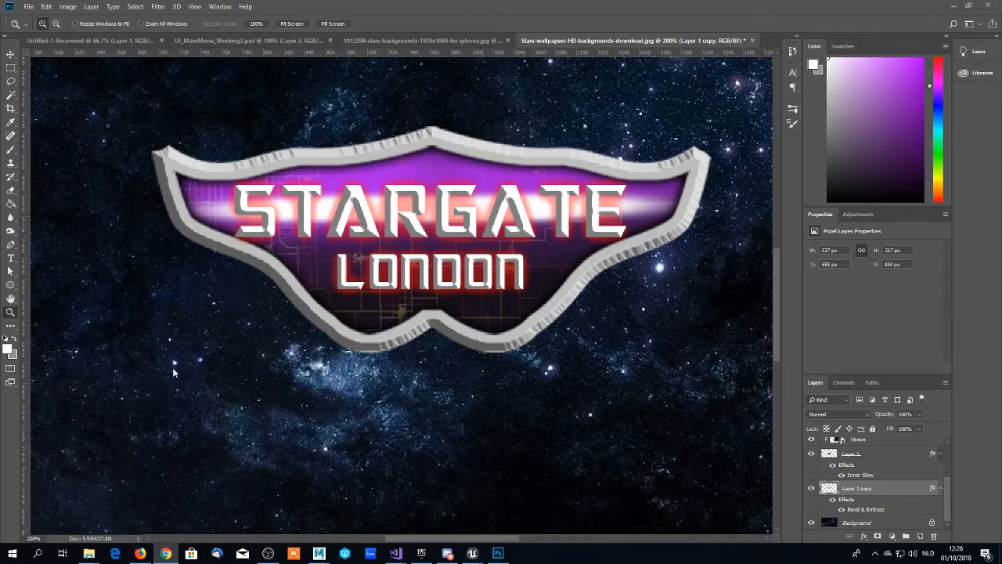
- Set up a Hard Round brush at the smallest size for painting thin lines along the logo frame
{"action": "scroll", "coordinate": [290, 326], "scroll_direction": "up", "scroll_amount": 1}
{"action": "key", "text": "alt+Tab"}
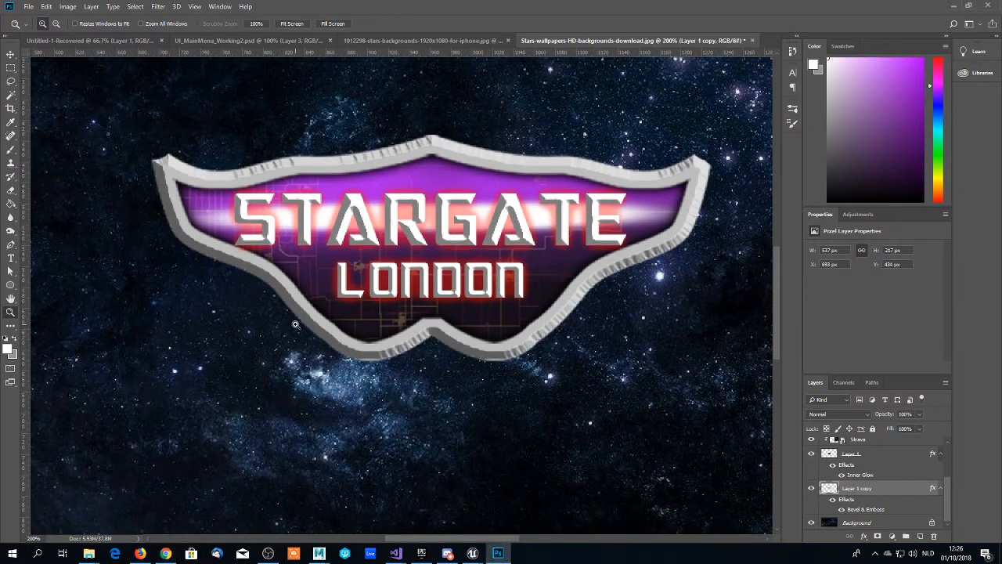
{"action": "scroll", "coordinate": [296, 324], "scroll_direction": "up", "scroll_amount": 5}
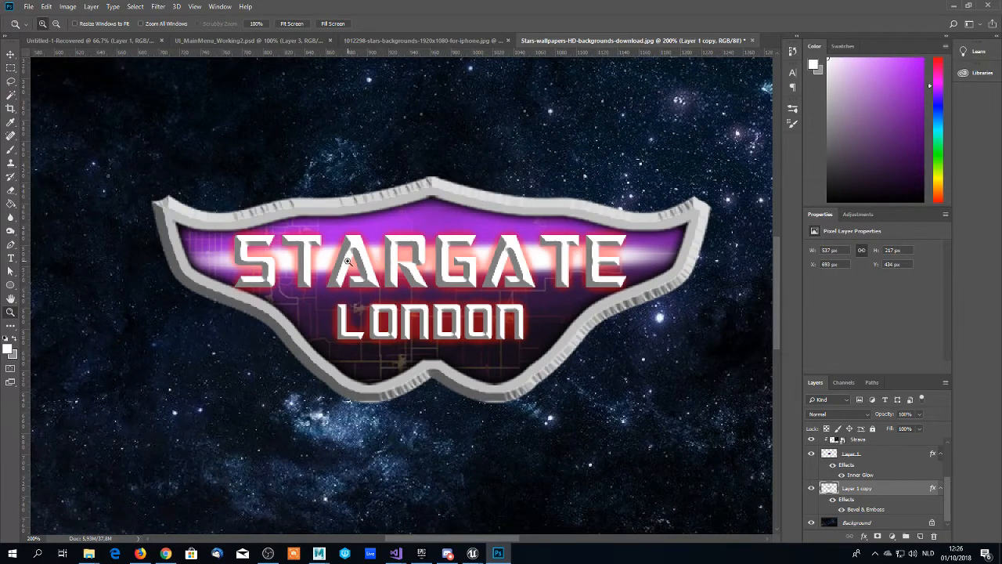
{"action": "key", "text": "b"}
{"action": "right_click", "coordinate": [421, 262]}
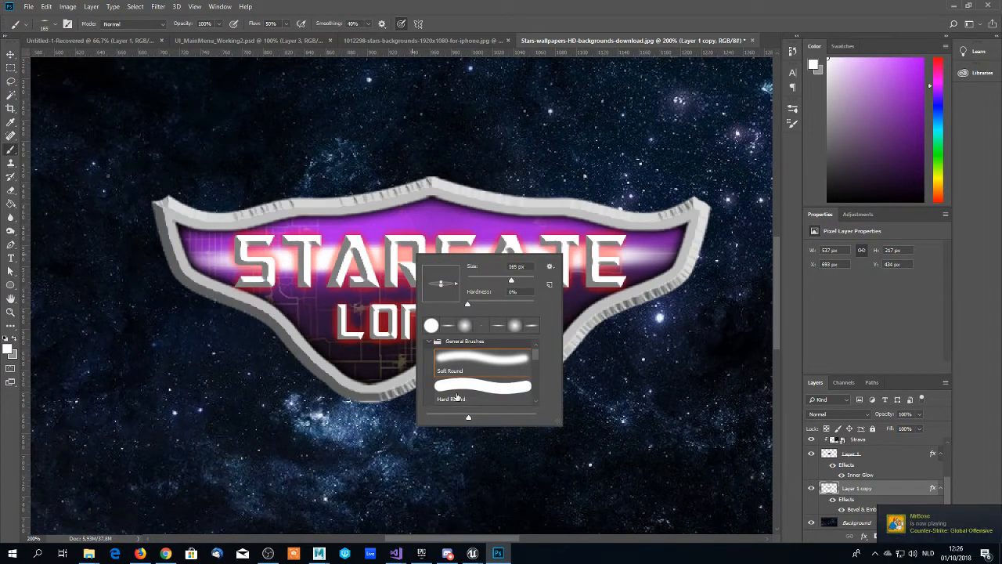
{"action": "left_click", "coordinate": [457, 393]}
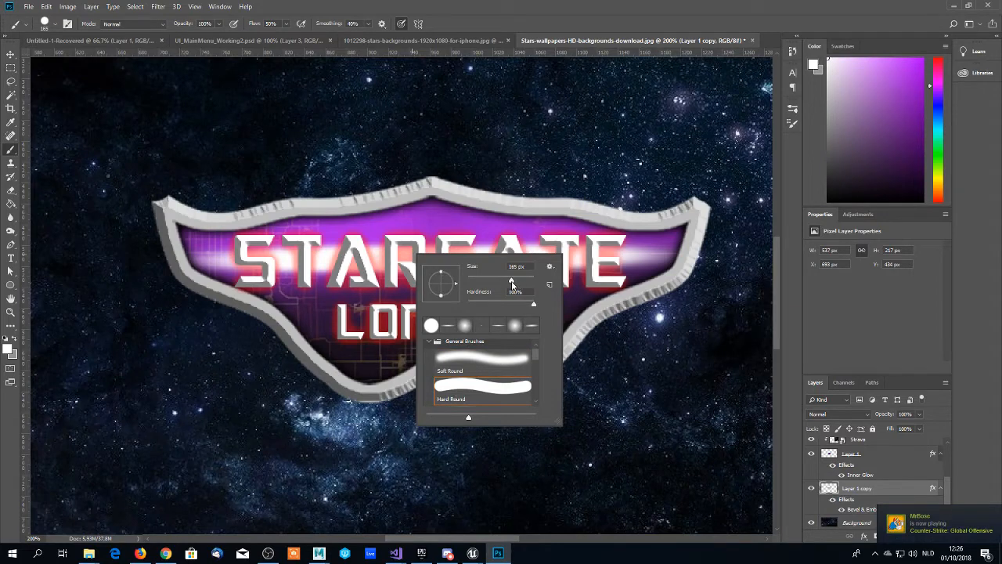
{"action": "left_click_drag", "start_coordinate": [512, 282], "coordinate": [440, 285]}
{"action": "left_click", "coordinate": [345, 244]}
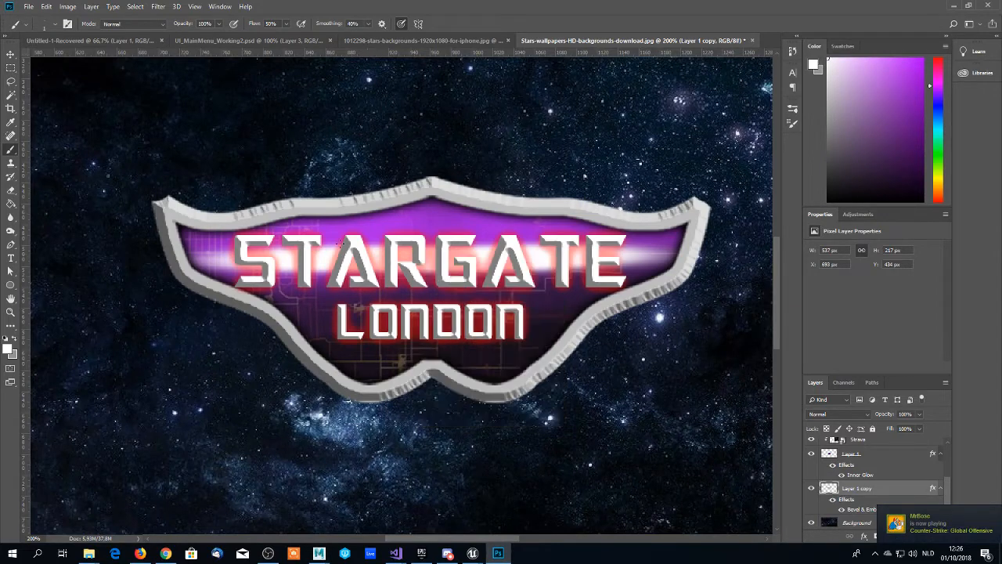
- Accept white (#ffffff) as the foreground colour and add an empty layer directly below the STARGATE LONDON text layer
{"action": "left_click", "coordinate": [9, 350]}
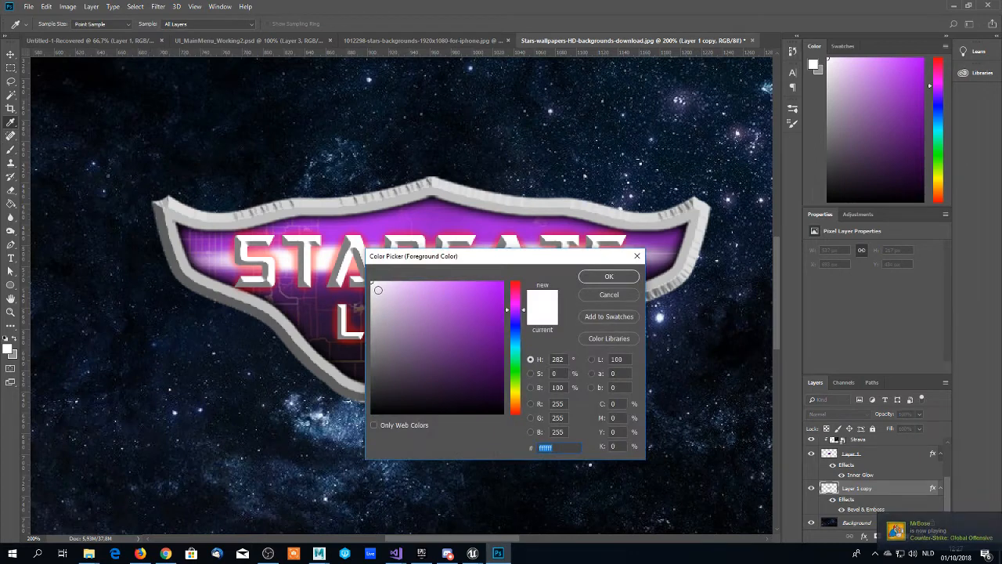
{"action": "left_click", "coordinate": [601, 277]}
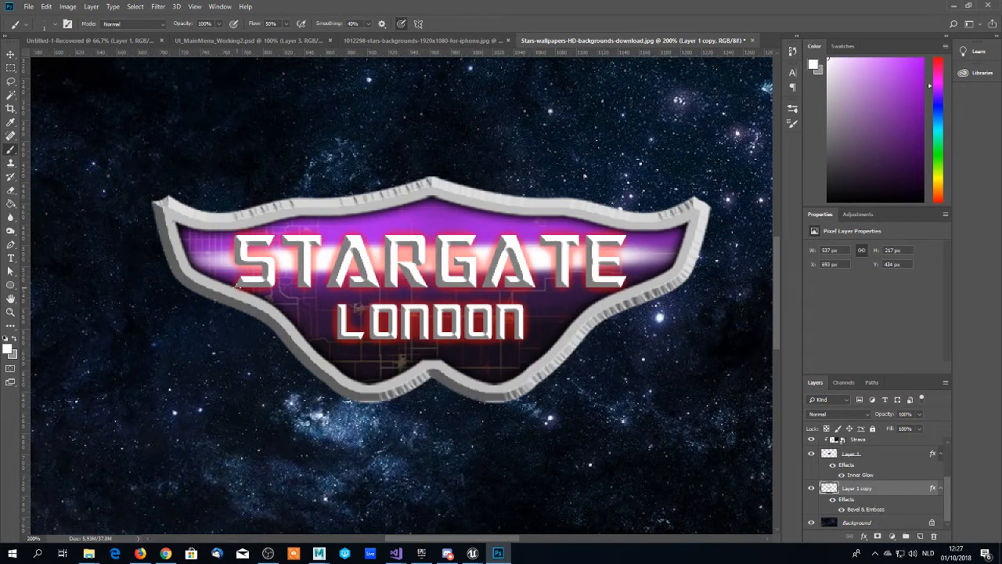
{"action": "left_click", "coordinate": [167, 204]}
{"action": "scroll", "coordinate": [859, 461], "scroll_direction": "up", "scroll_amount": 3}
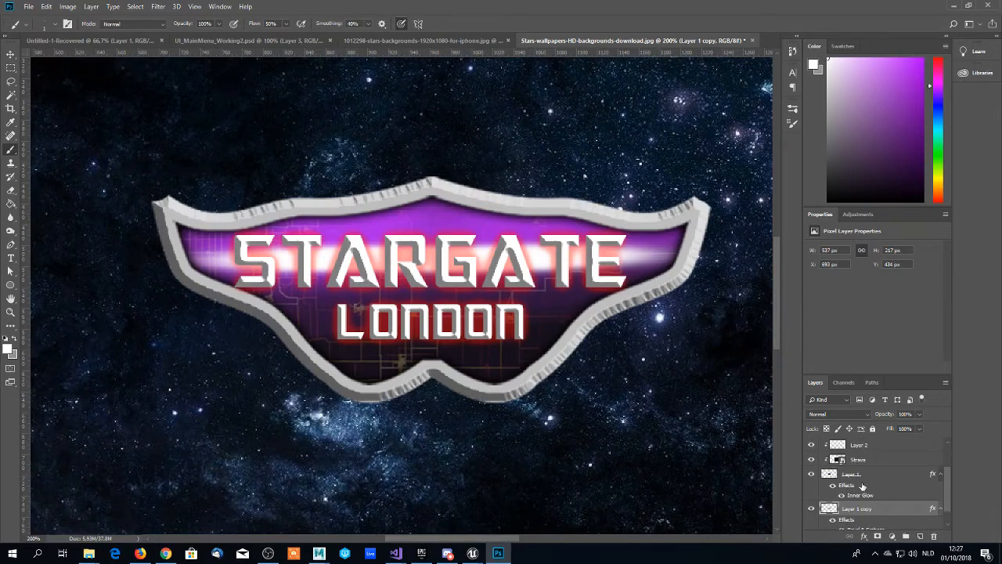
{"action": "left_click", "coordinate": [862, 487]}
{"action": "left_click", "coordinate": [920, 537]}
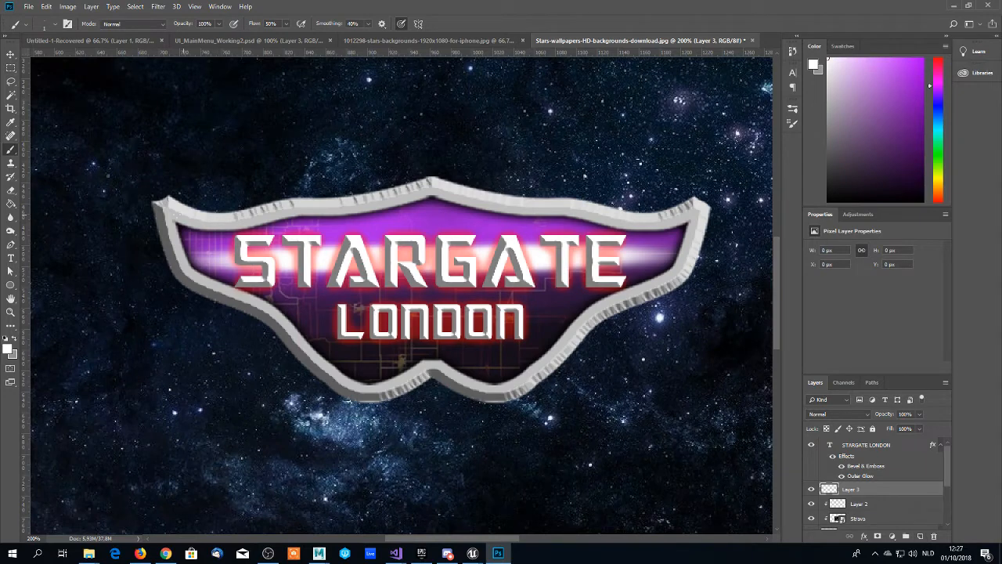
- Paint thin white highlights along the frame's bevel edges, including both wing tips and the lower centre point
{"action": "scroll", "coordinate": [165, 210], "scroll_direction": "down", "scroll_amount": 1}
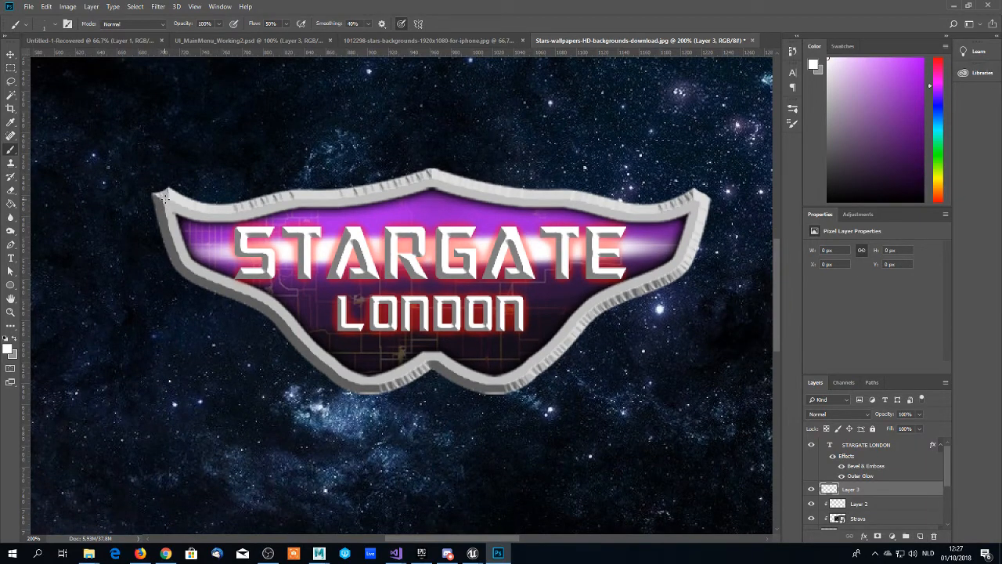
{"action": "left_click", "coordinate": [167, 198]}
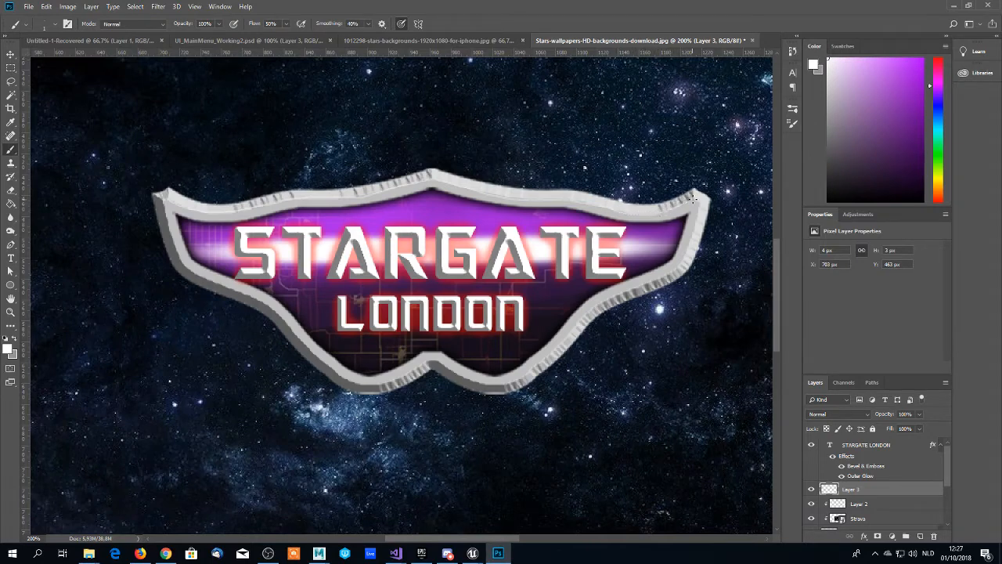
{"action": "left_click_drag", "start_coordinate": [693, 198], "coordinate": [683, 200]}
{"action": "left_click_drag", "start_coordinate": [166, 200], "coordinate": [154, 193]}
{"action": "left_click", "coordinate": [694, 196]}
{"action": "scroll", "coordinate": [312, 331], "scroll_direction": "down", "scroll_amount": 2}
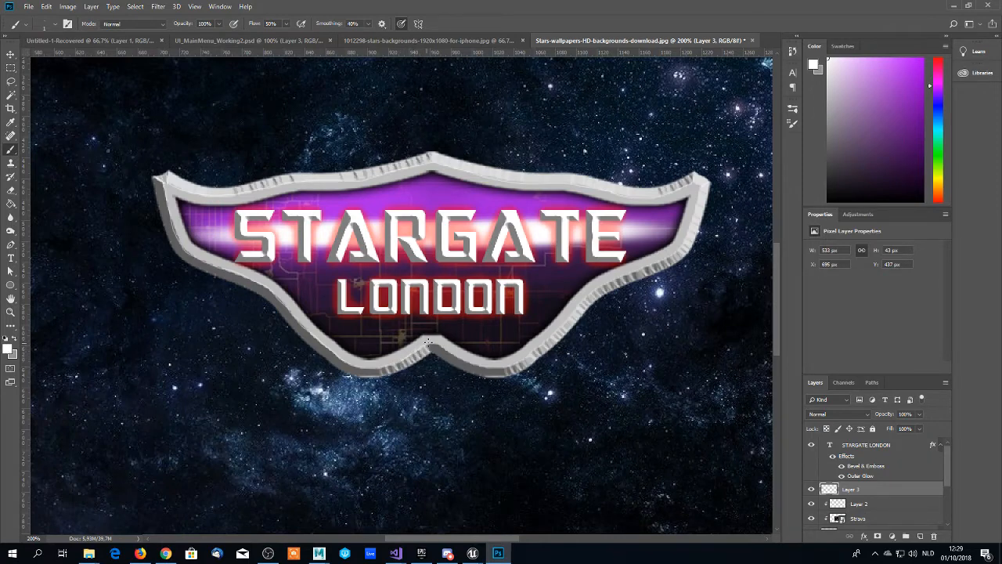
{"action": "left_click_drag", "start_coordinate": [429, 342], "coordinate": [439, 343]}
{"action": "scroll", "coordinate": [479, 345], "scroll_direction": "down", "scroll_amount": 1}
{"action": "scroll", "coordinate": [478, 344], "scroll_direction": "up", "scroll_amount": 2}
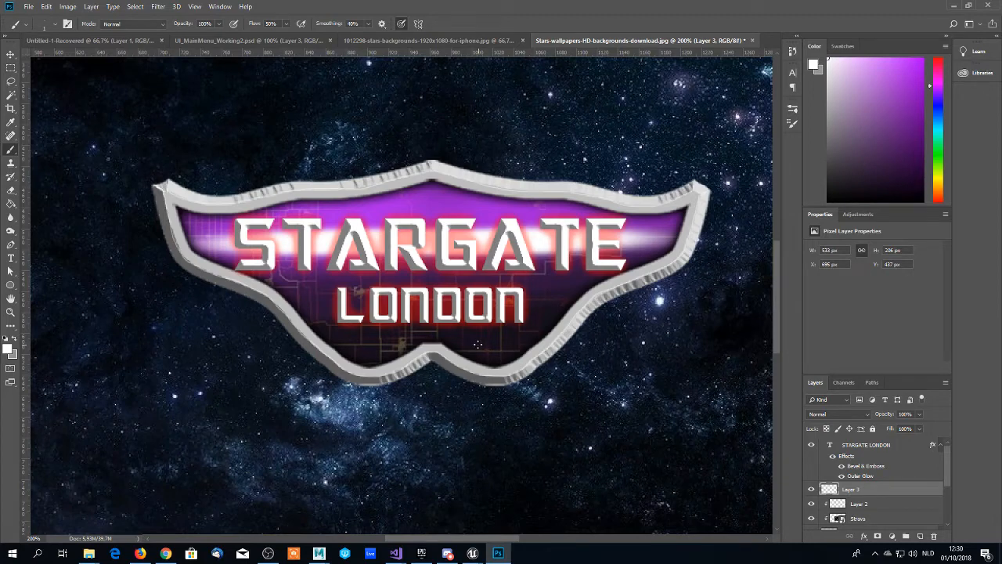
- Fill the frame on Layer 1 copy with dark grey #393939 within its own outline and clear the selection
{"action": "scroll", "coordinate": [842, 481], "scroll_direction": "down", "scroll_amount": 2}
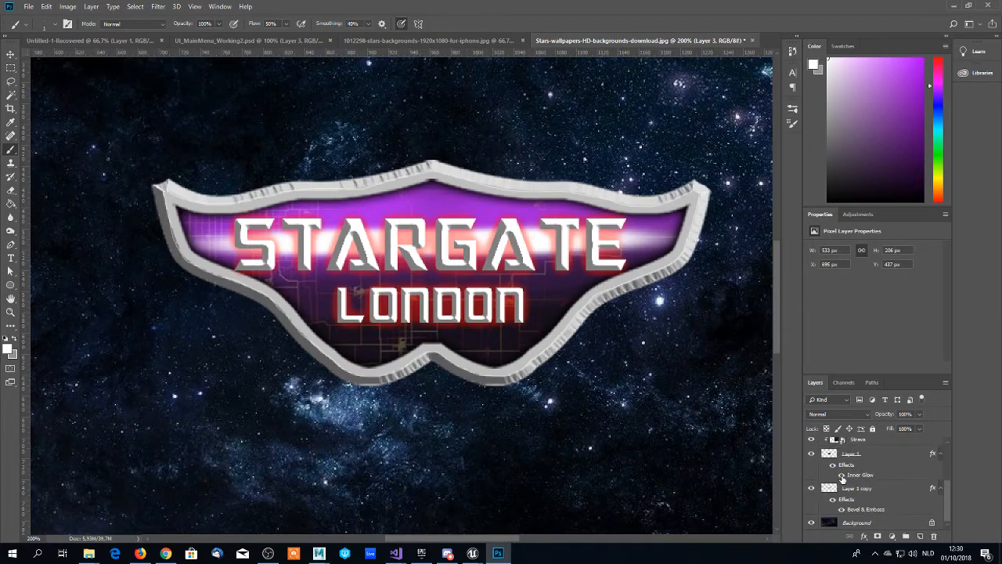
{"action": "left_click", "coordinate": [849, 492]}
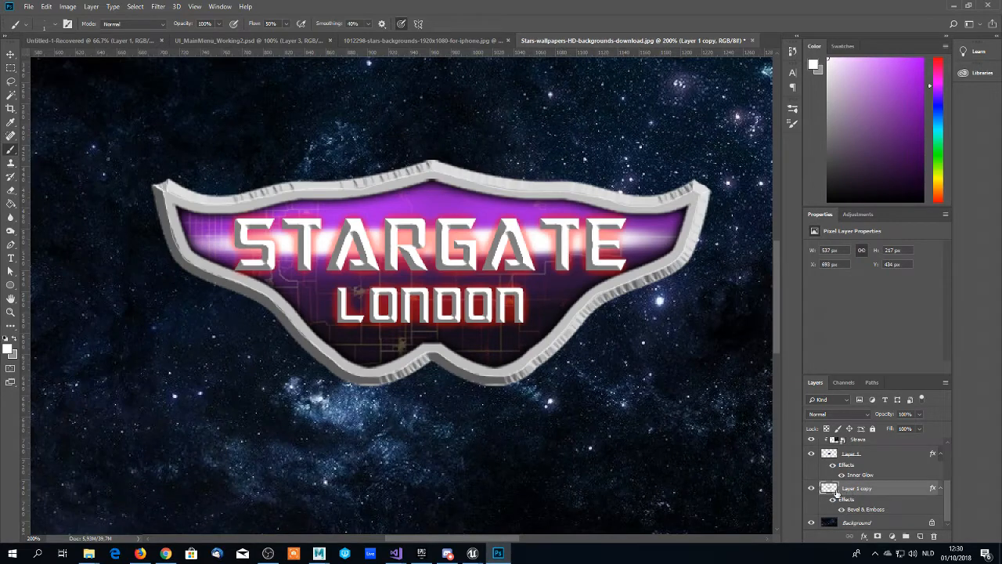
{"action": "key", "text": "g"}
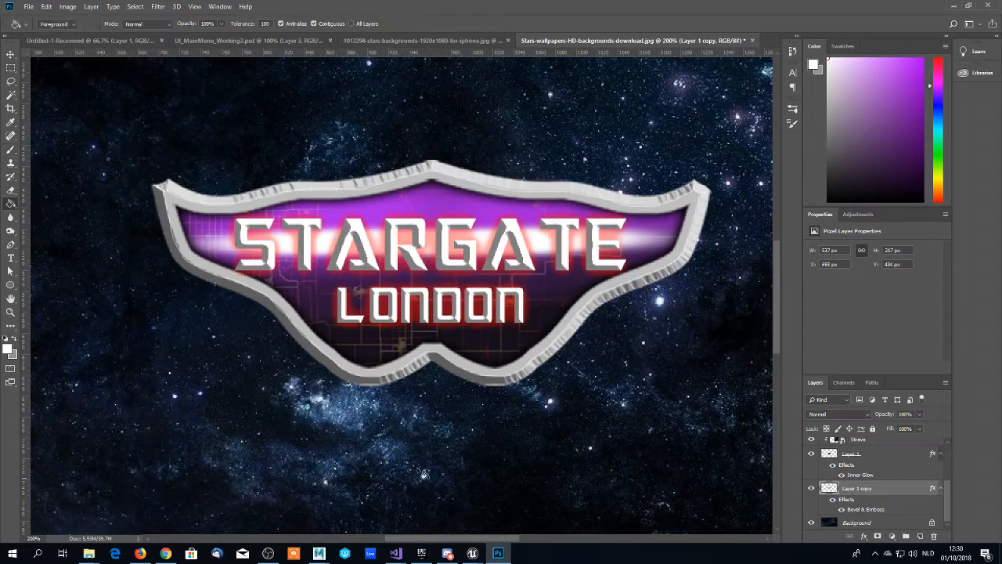
{"action": "left_click", "coordinate": [9, 350]}
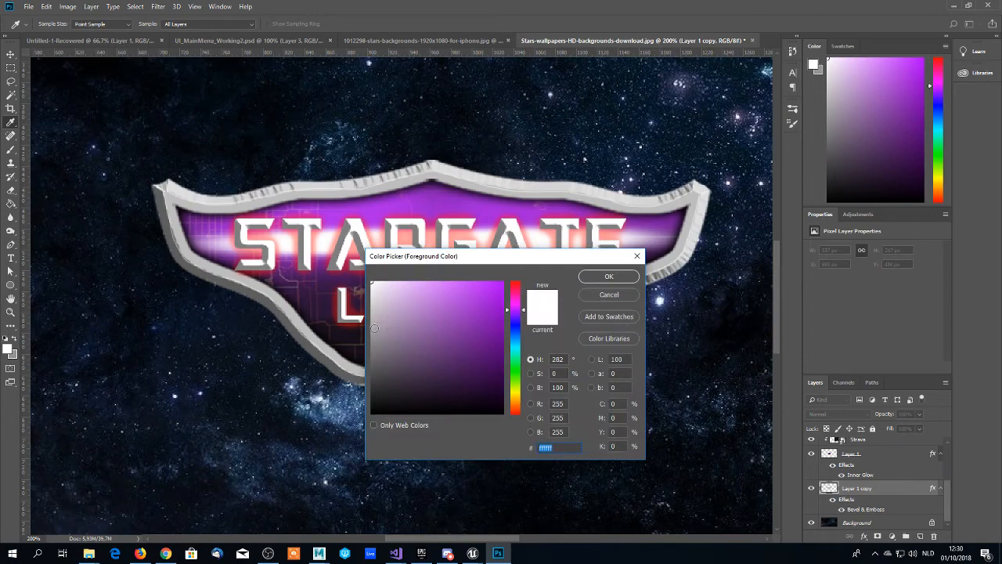
{"action": "left_click_drag", "start_coordinate": [379, 375], "coordinate": [350, 385]}
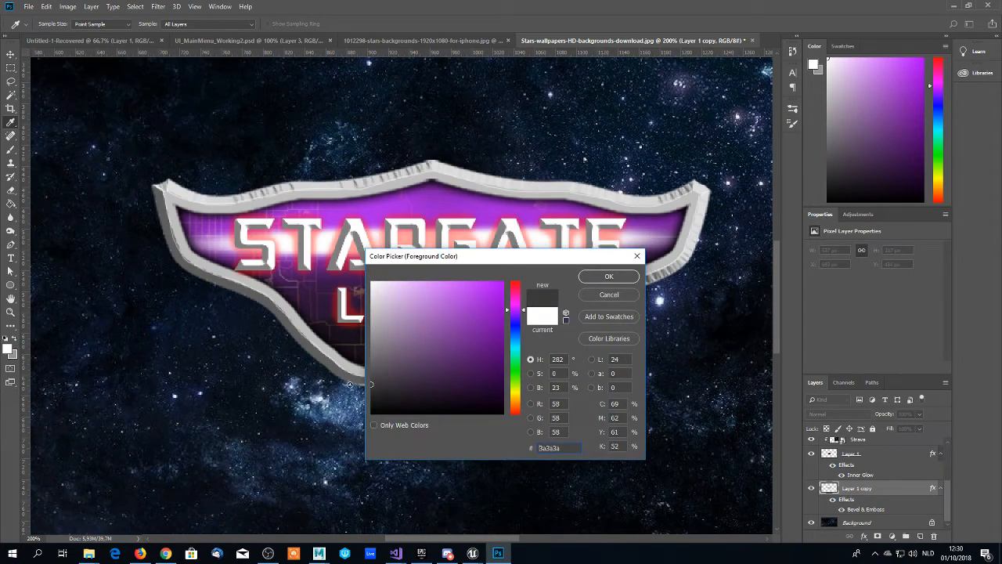
{"action": "left_click", "coordinate": [599, 278]}
{"action": "key", "text": "g"}
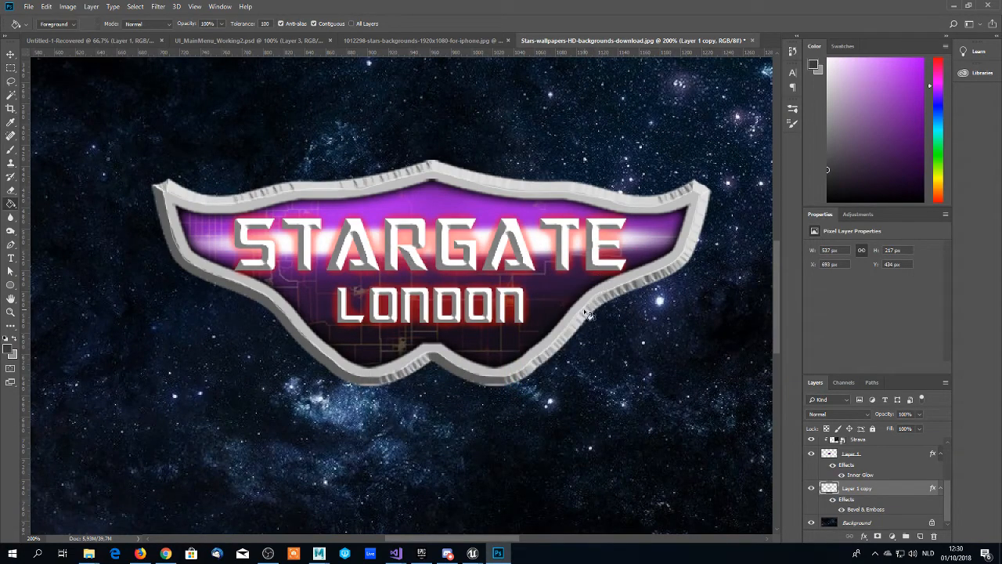
{"action": "left_click", "coordinate": [828, 488], "text": "ctrl"}
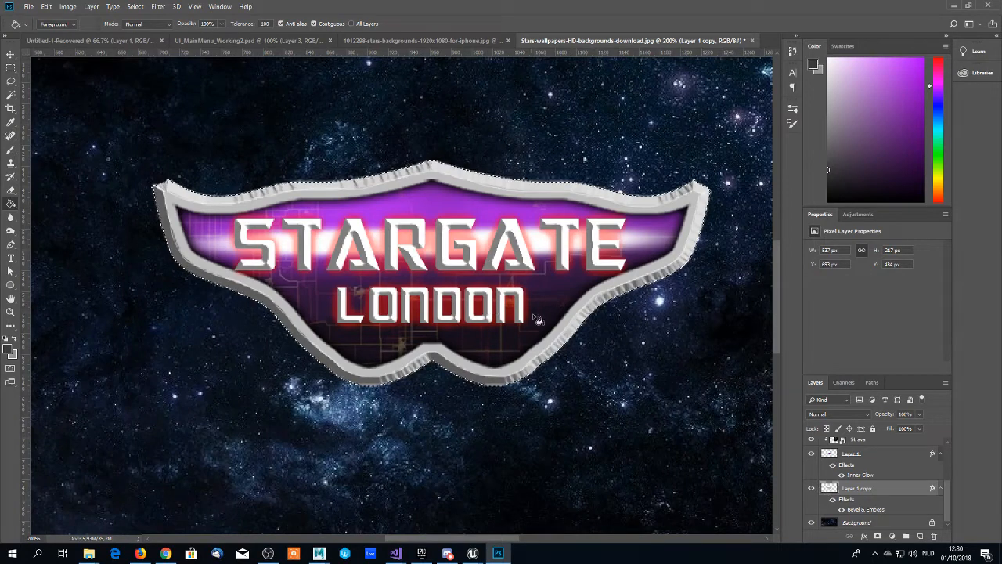
{"action": "left_click", "coordinate": [552, 340]}
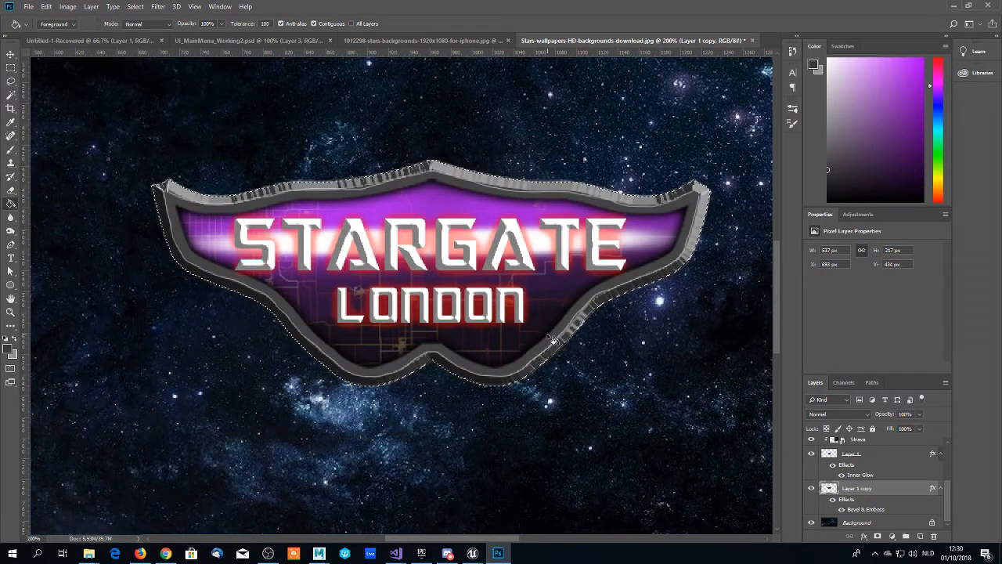
{"action": "key", "text": "ctrl+d"}
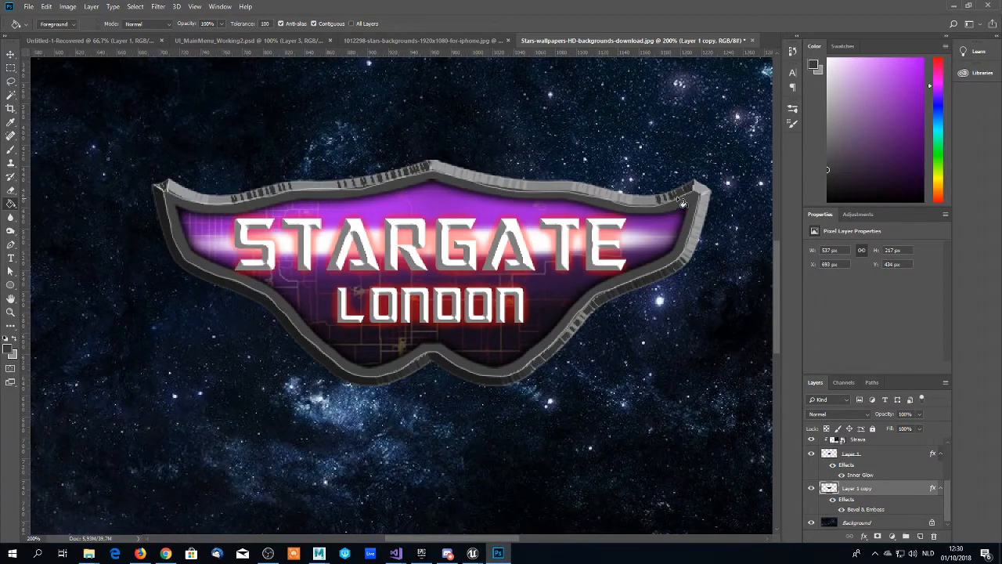
- Try lower opacity values on the white edge-highlight layer and restore its opacity to 100%
{"action": "key", "text": "z"}
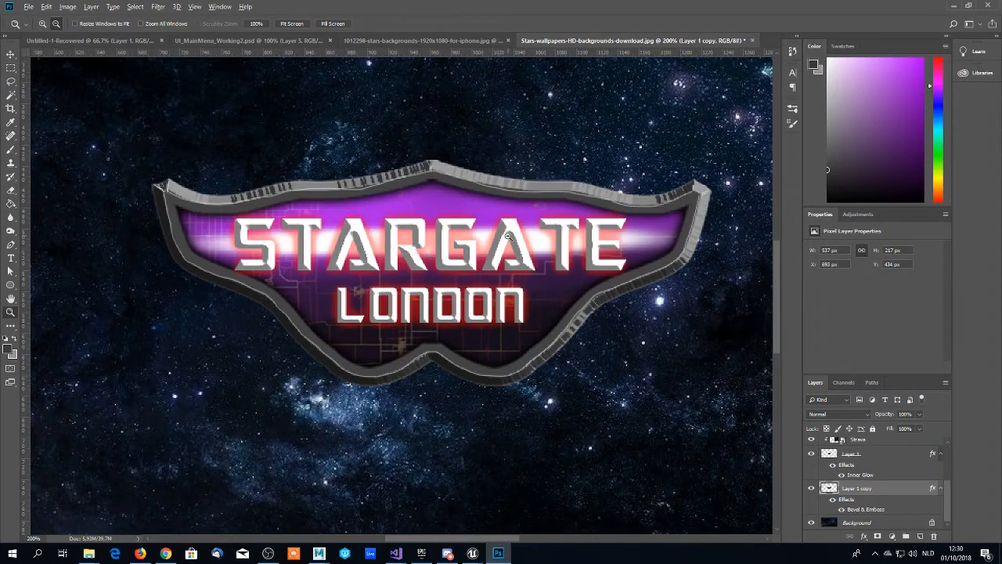
{"action": "left_click", "coordinate": [509, 237], "text": "alt"}
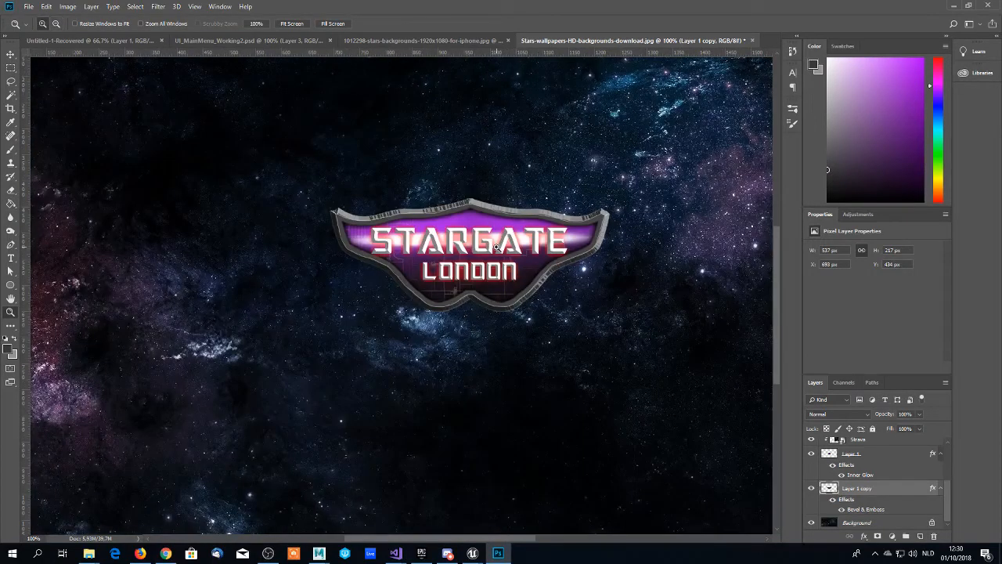
{"action": "left_click", "coordinate": [503, 240], "text": "alt"}
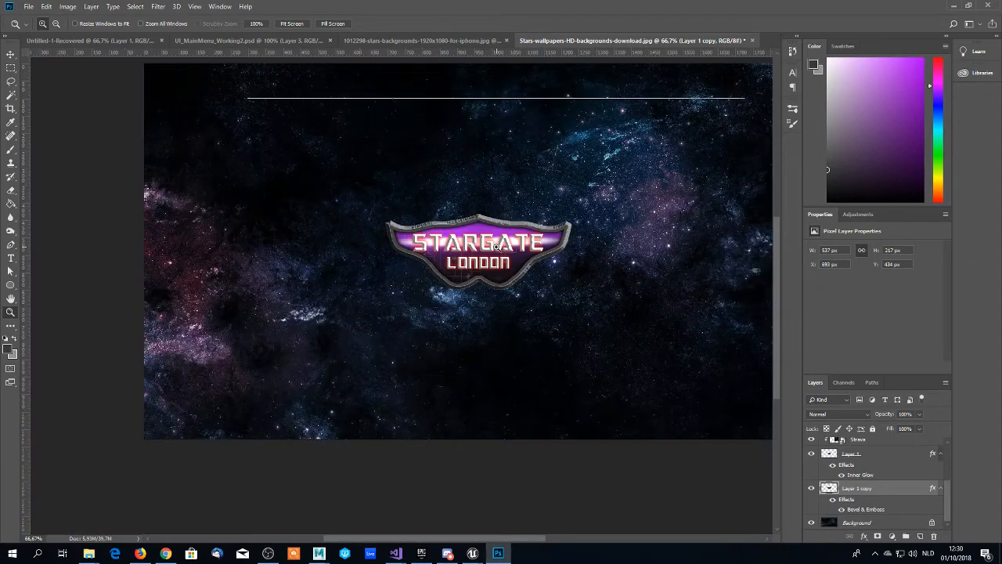
{"action": "left_click", "coordinate": [496, 247]}
{"action": "scroll", "coordinate": [485, 259], "scroll_direction": "up", "scroll_amount": 1}
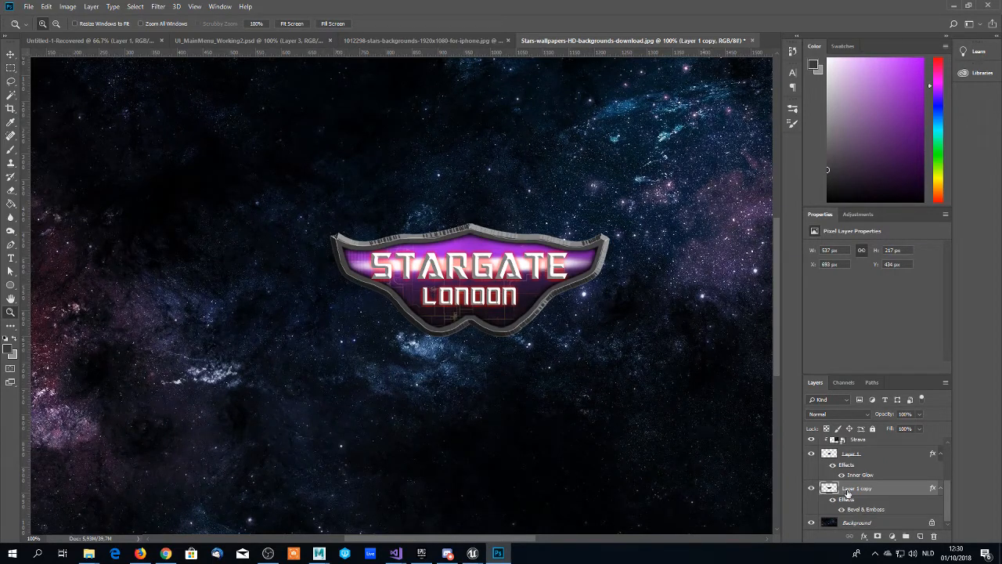
{"action": "scroll", "coordinate": [860, 485], "scroll_direction": "up", "scroll_amount": 3}
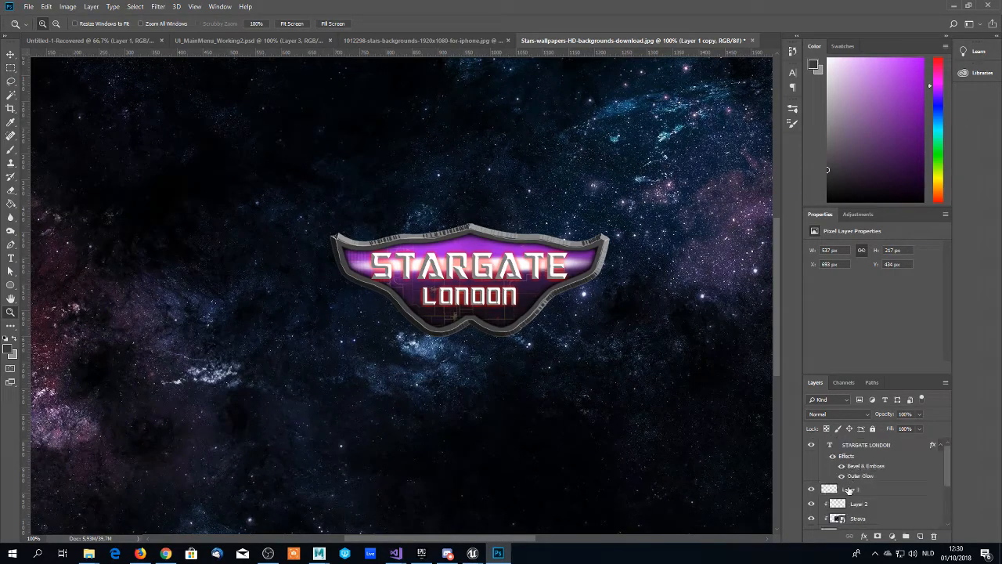
{"action": "left_click", "coordinate": [849, 491]}
{"action": "left_click", "coordinate": [907, 413]}
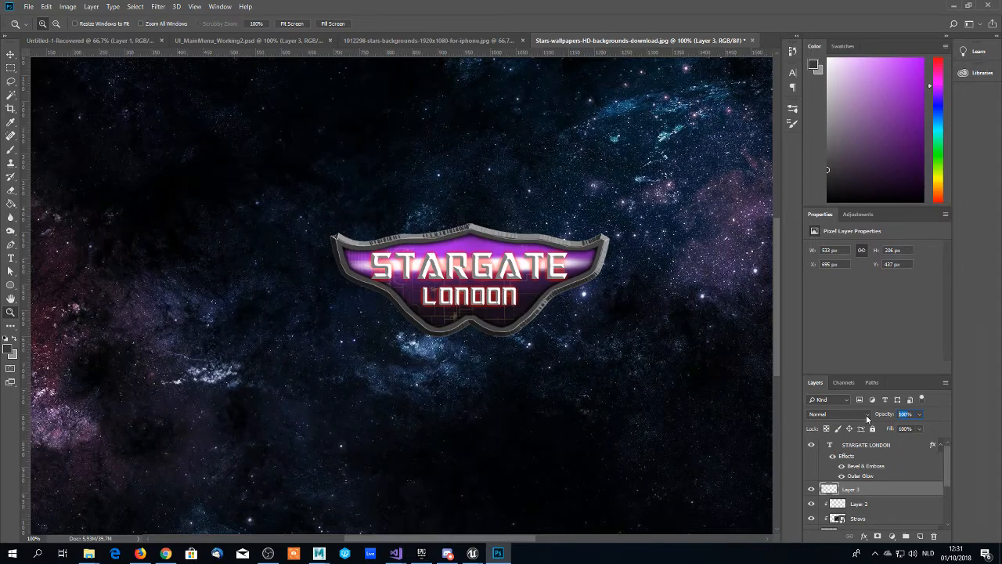
{"action": "type", "text": "53"}
{"action": "left_click", "coordinate": [458, 264]}
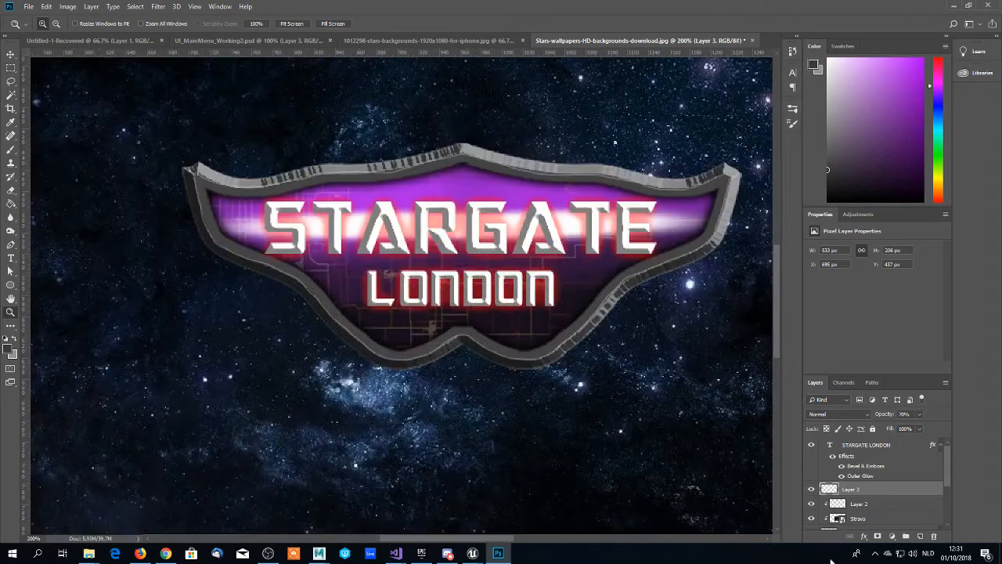
{"action": "left_click", "coordinate": [903, 413]}
{"action": "type", "text": "100"}
{"action": "key", "text": "Return"}
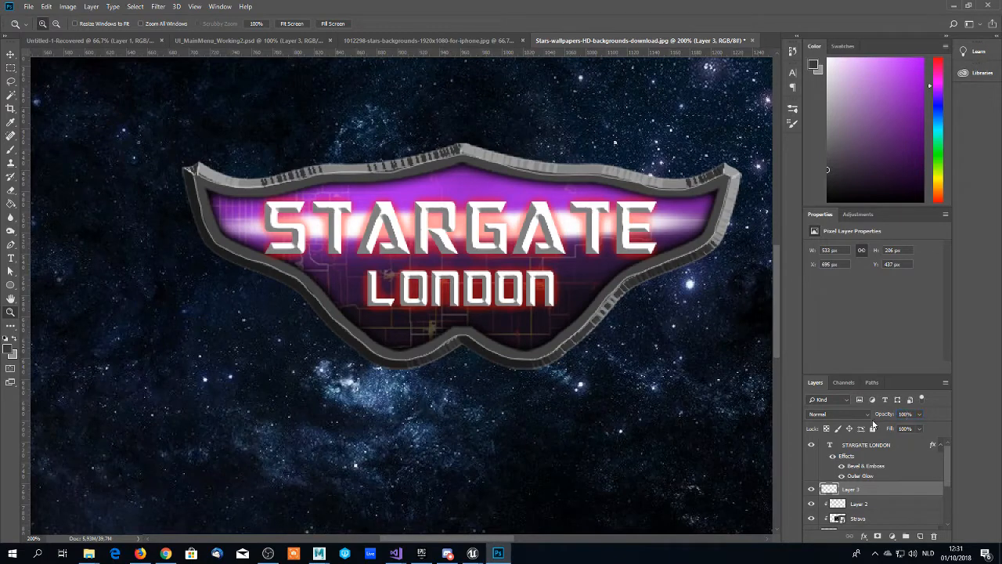
- Load the outline of Layer 1 copy as a selection and refill the frame with light grey #c8c8c8
{"action": "scroll", "coordinate": [860, 475], "scroll_direction": "down", "scroll_amount": 2}
{"action": "left_click", "coordinate": [854, 488]}
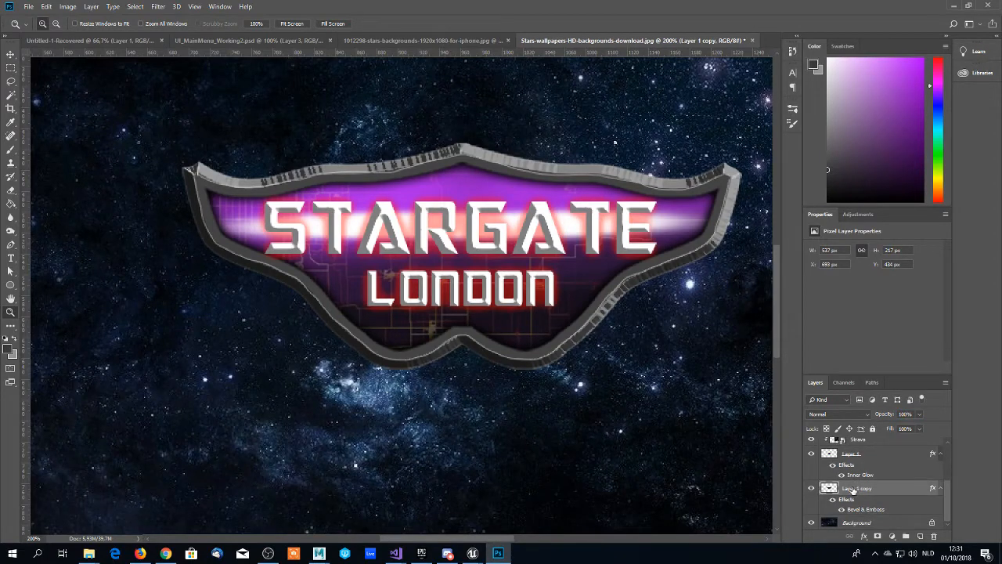
{"action": "left_click", "coordinate": [11, 351]}
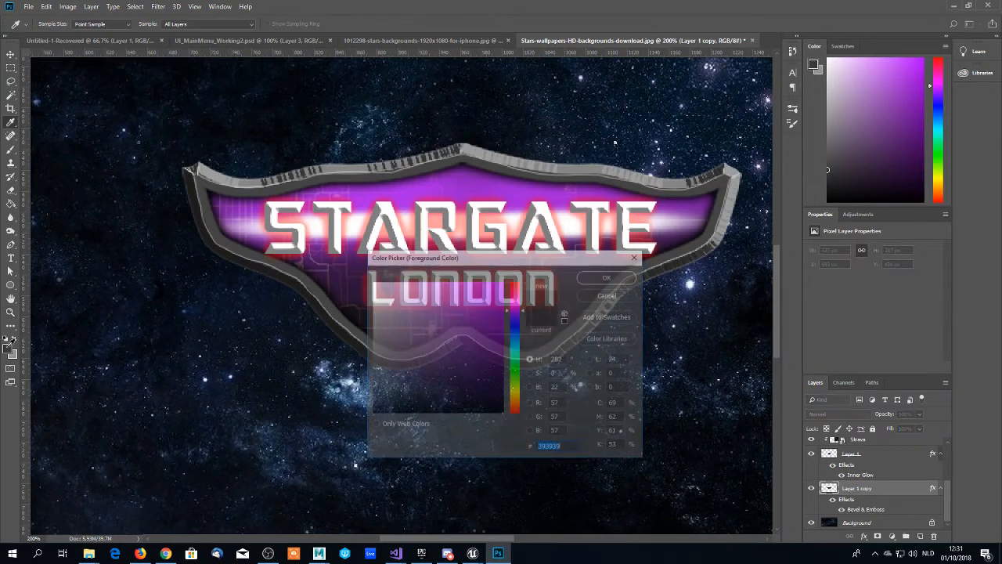
{"action": "left_click", "coordinate": [361, 335]}
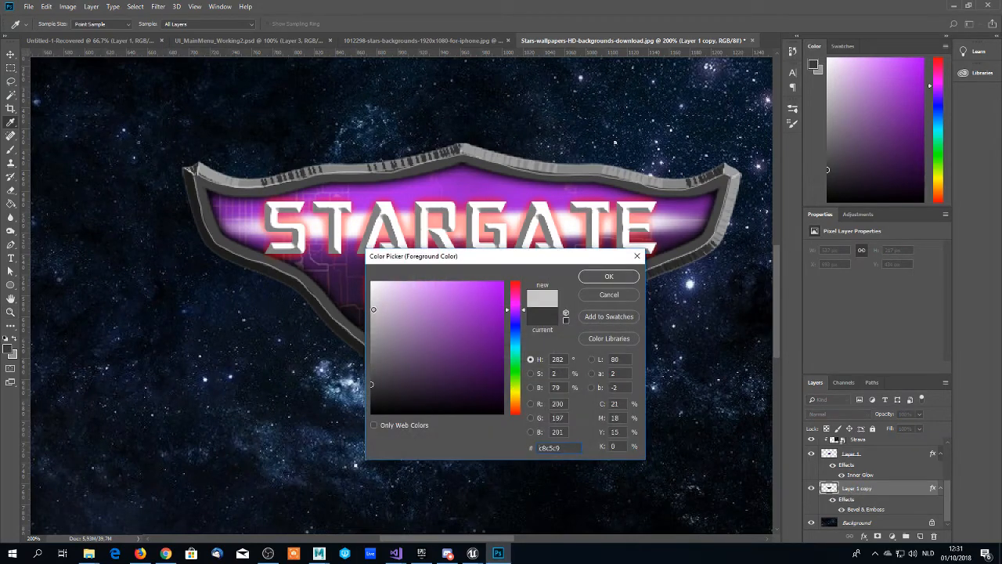
{"action": "left_click", "coordinate": [607, 277]}
{"action": "key", "text": "g"}
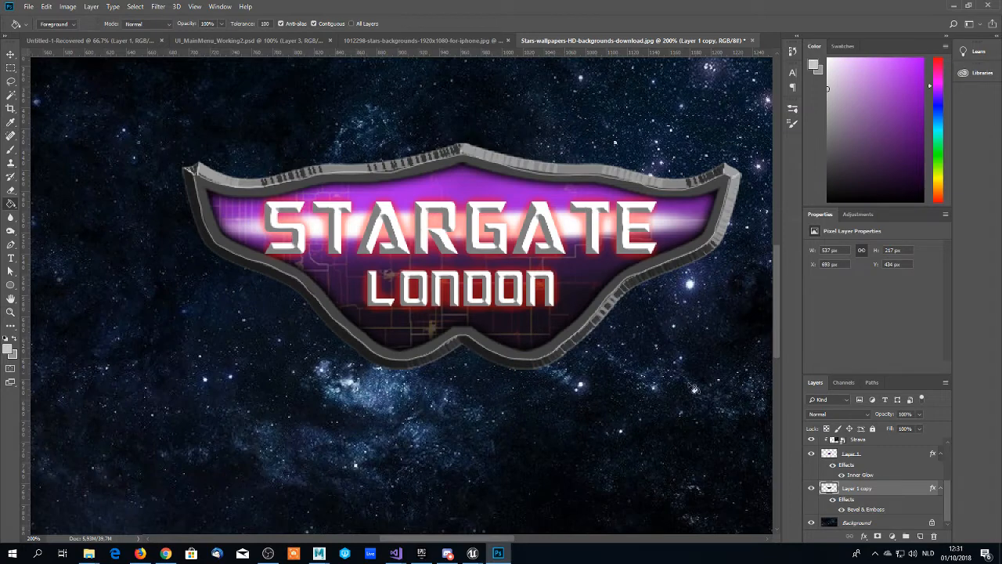
{"action": "left_click", "coordinate": [828, 487], "text": "ctrl"}
{"action": "left_click", "coordinate": [581, 329]}
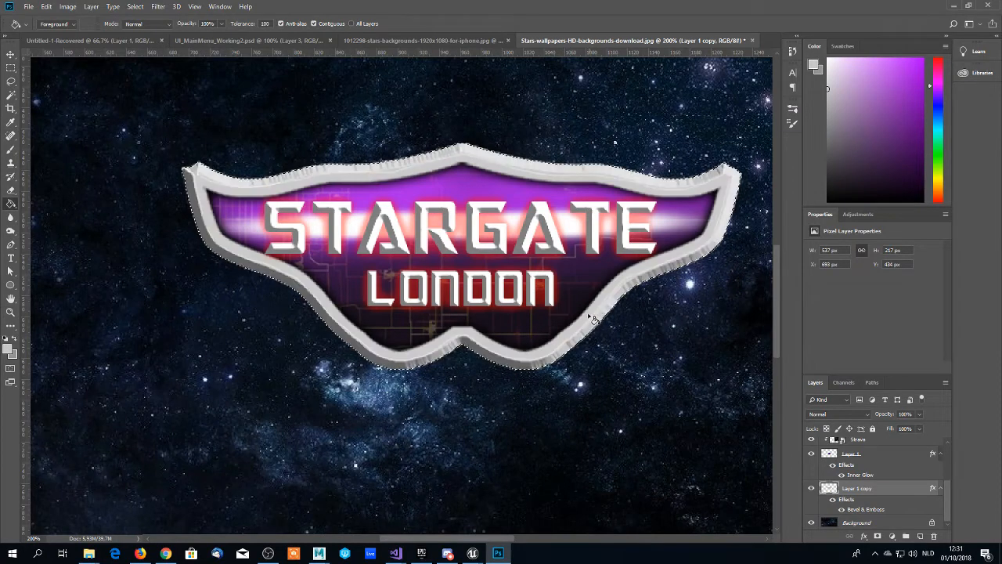
- Refill the selected frame on Layer 1 copy with mid grey #b8b8b8 and clear the selection
{"action": "scroll", "coordinate": [235, 345], "scroll_direction": "down", "scroll_amount": 1}
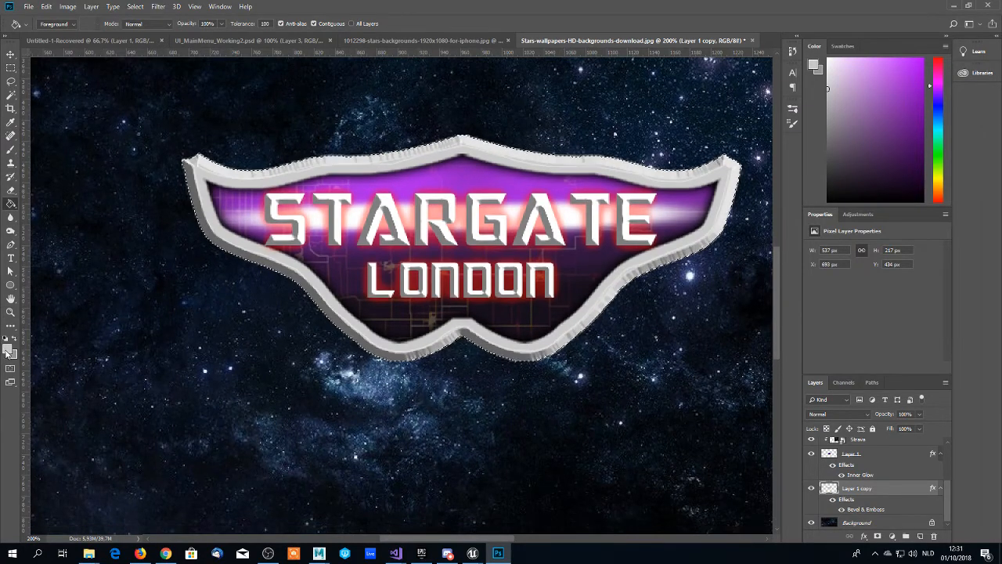
{"action": "left_click", "coordinate": [7, 347]}
{"action": "type", "text": "b8b8b8"}
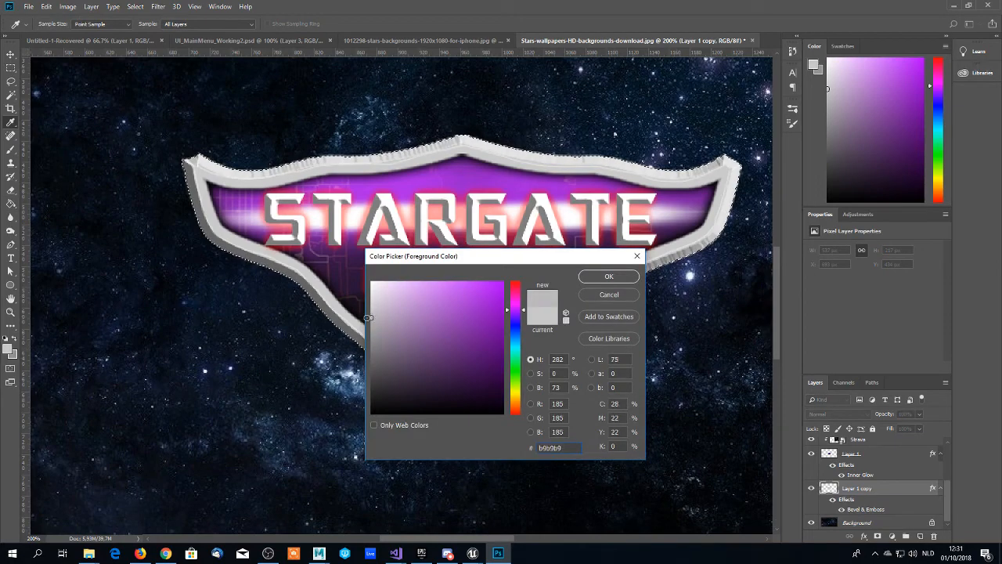
{"action": "left_click", "coordinate": [613, 277]}
{"action": "left_click", "coordinate": [580, 319]}
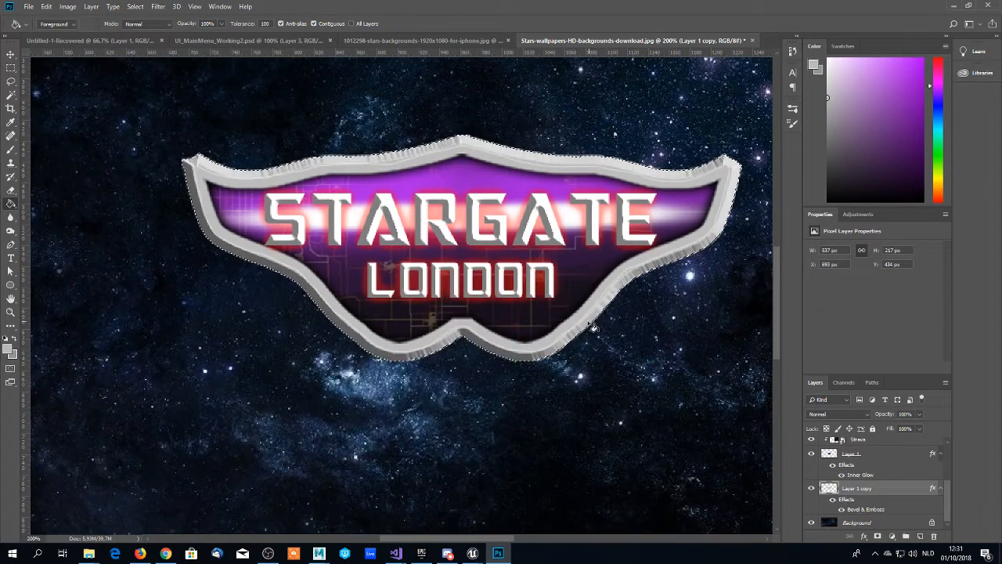
{"action": "key", "text": "ctrl+d"}
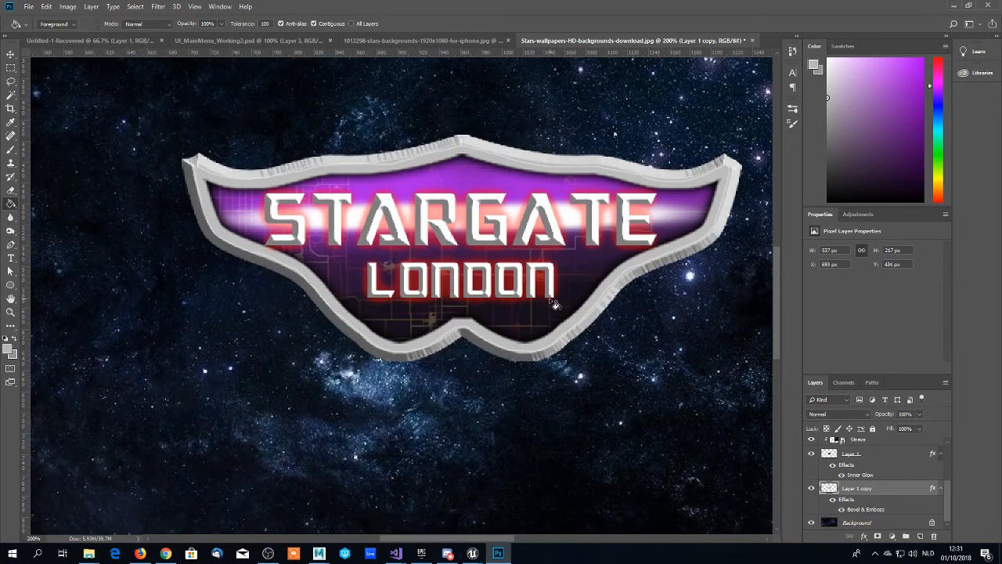
- Load the outline of Layer 1 copy as a selection and fill the frame with teal green #79c6aa
{"action": "scroll", "coordinate": [533, 315], "scroll_direction": "up", "scroll_amount": 3}
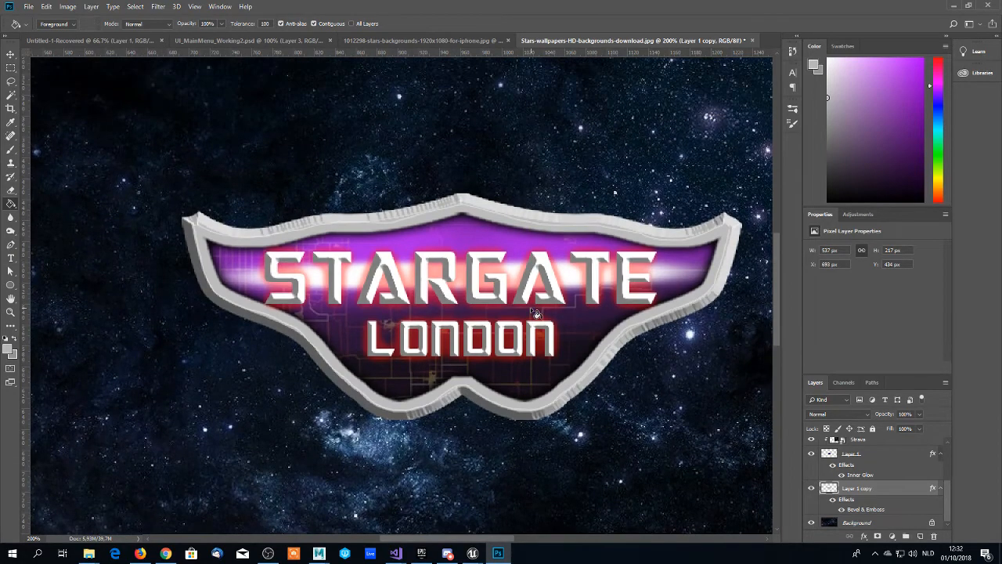
{"action": "scroll", "coordinate": [539, 313], "scroll_direction": "down", "scroll_amount": 3}
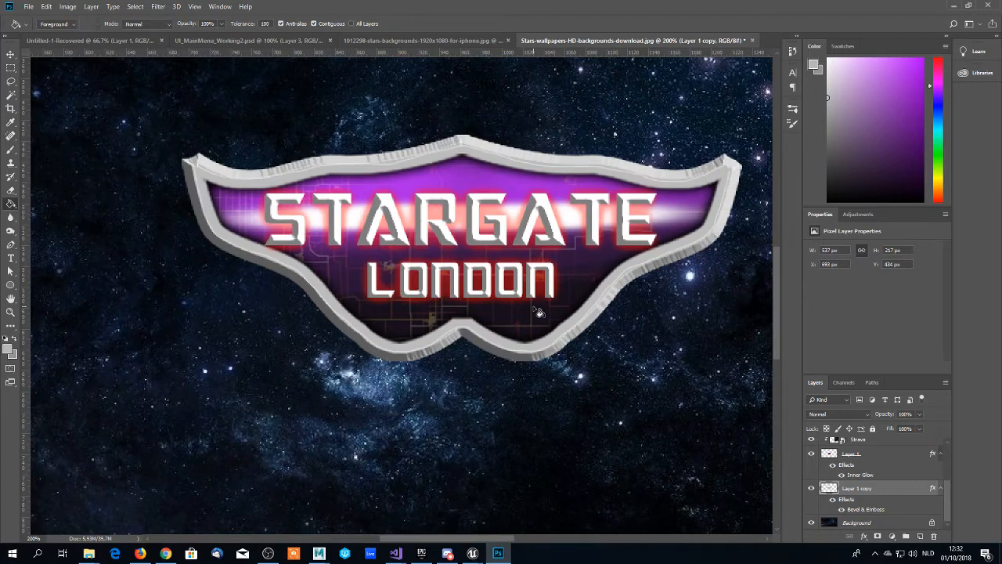
{"action": "key", "text": "z"}
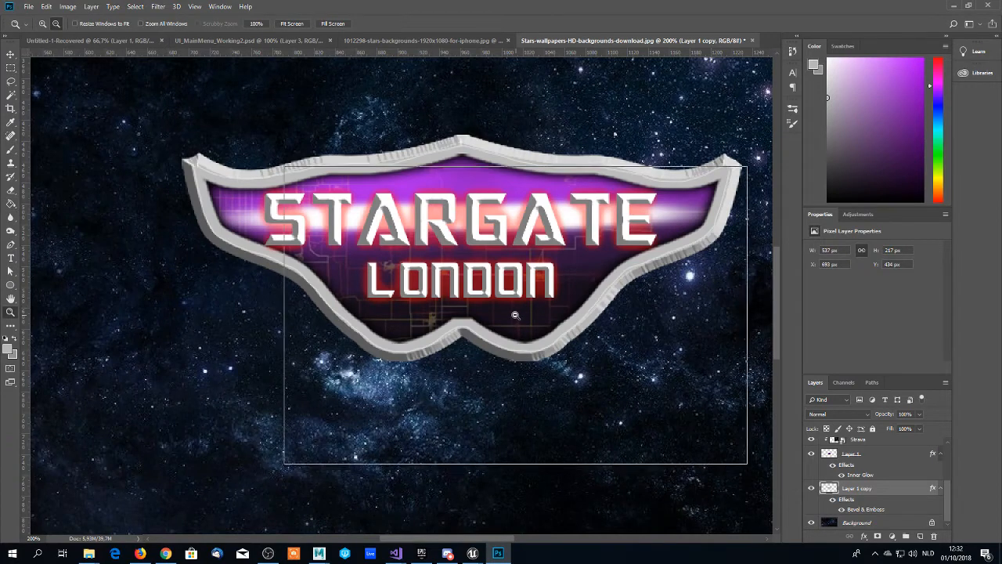
{"action": "left_click", "coordinate": [537, 313], "text": "alt"}
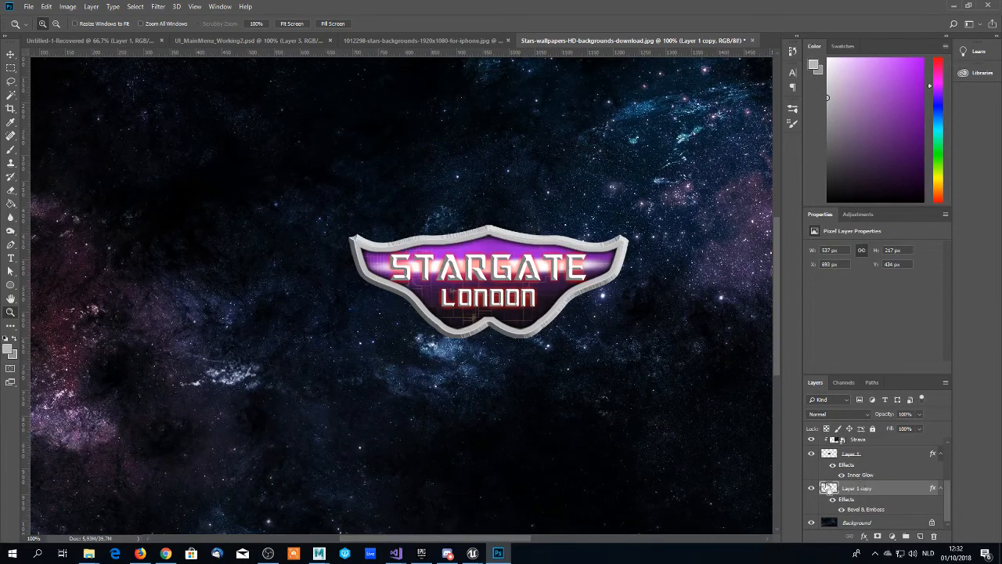
{"action": "left_click", "coordinate": [829, 489], "text": "ctrl"}
{"action": "key", "text": "g"}
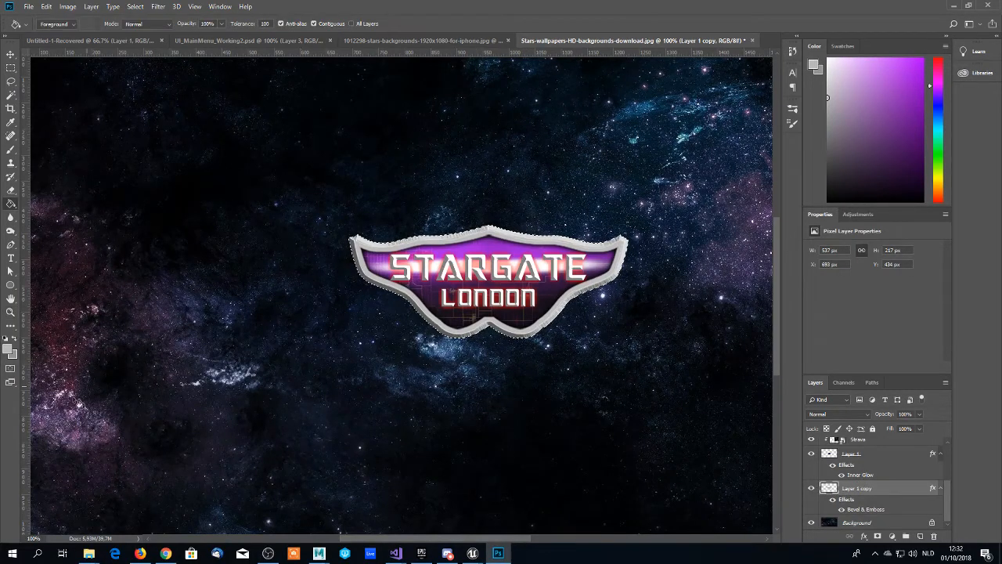
{"action": "left_click", "coordinate": [8, 348]}
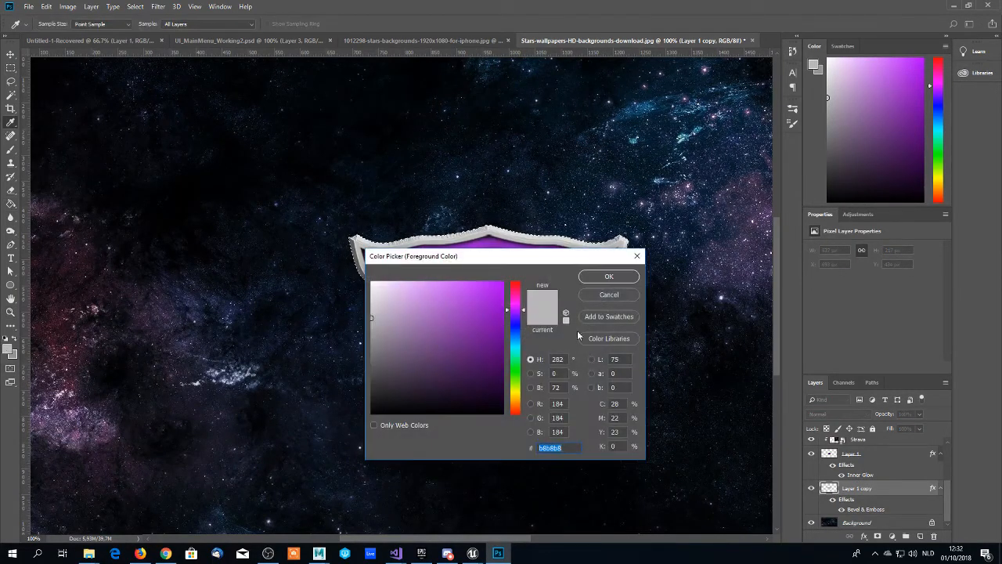
{"action": "left_click", "coordinate": [513, 342]}
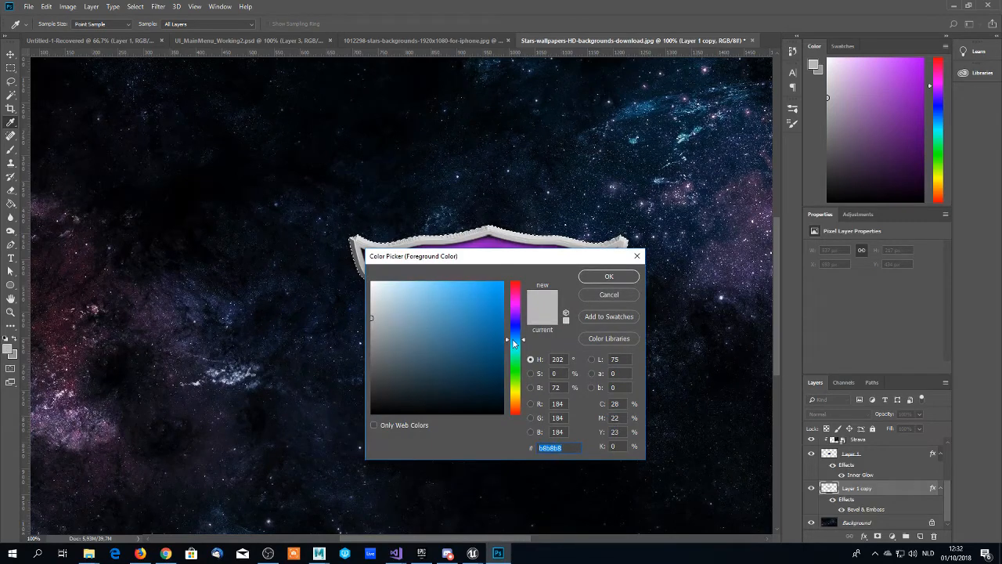
{"action": "left_click_drag", "start_coordinate": [513, 342], "coordinate": [513, 363]}
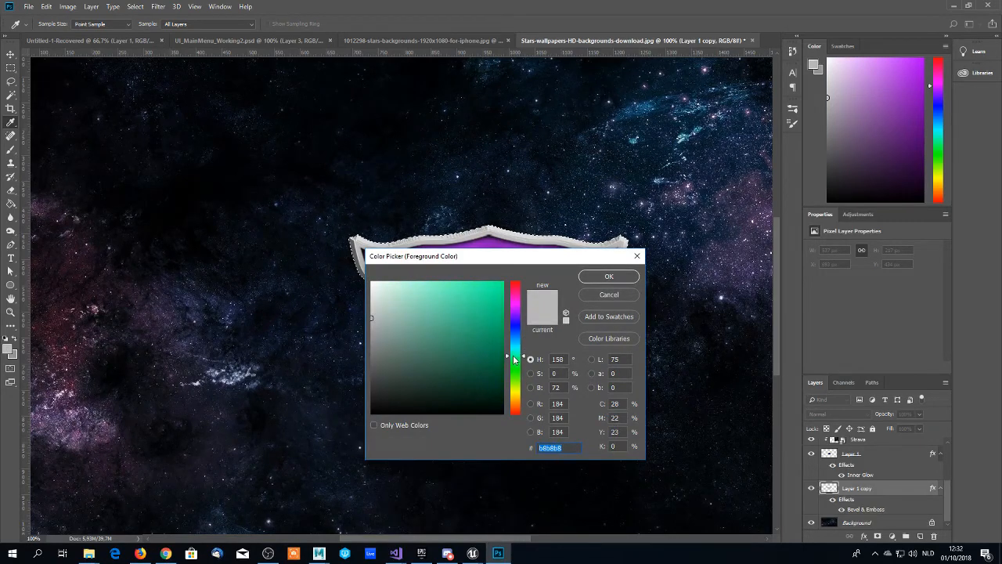
{"action": "mouse_move", "coordinate": [471, 317]}
{"action": "left_mouse_down"}
{"action": "mouse_move", "coordinate": [451, 278]}
{"action": "mouse_move", "coordinate": [415, 281]}
{"action": "mouse_move", "coordinate": [420, 312]}
{"action": "left_mouse_up"}
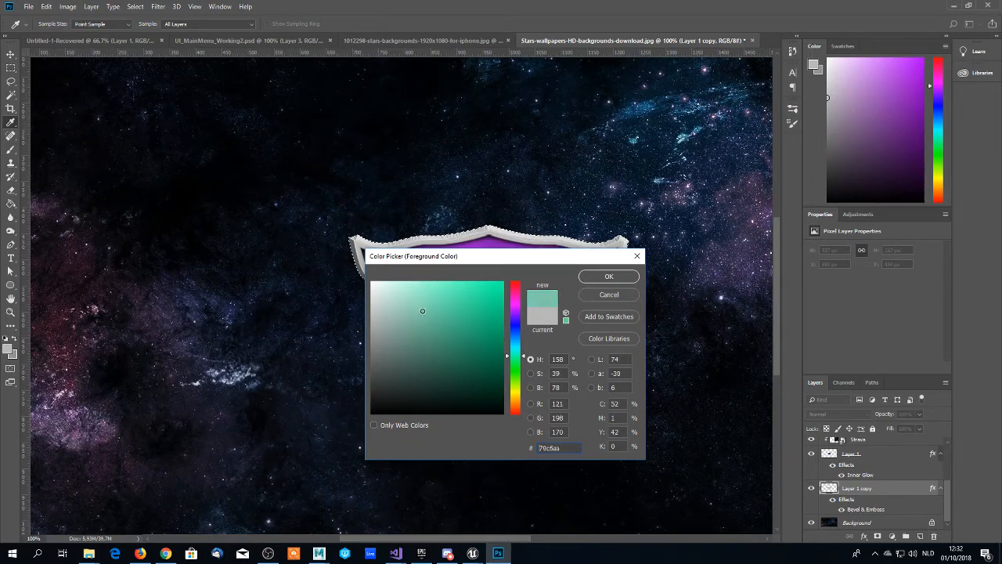
{"action": "left_click", "coordinate": [609, 276]}
{"action": "key", "text": "g"}
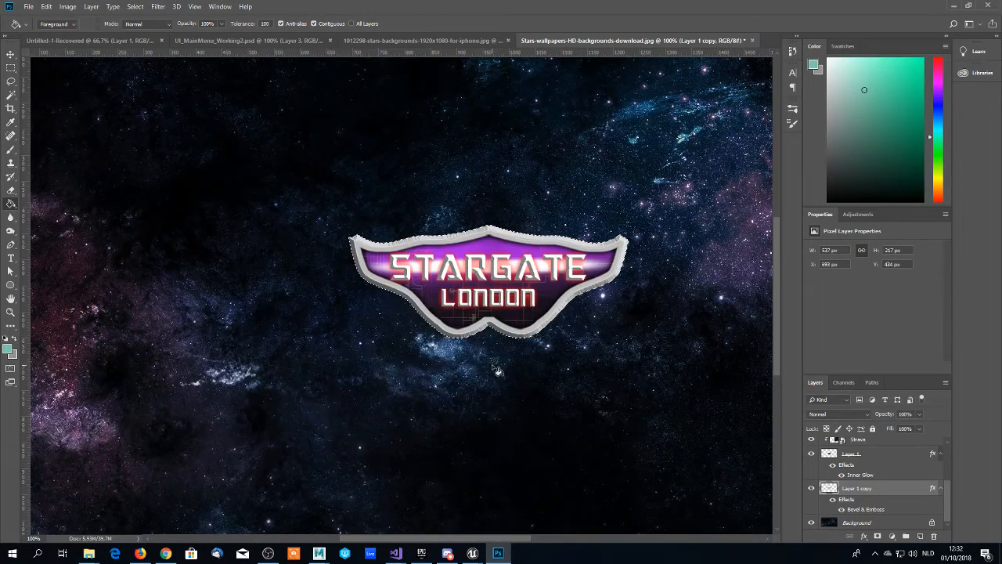
{"action": "left_click", "coordinate": [524, 336]}
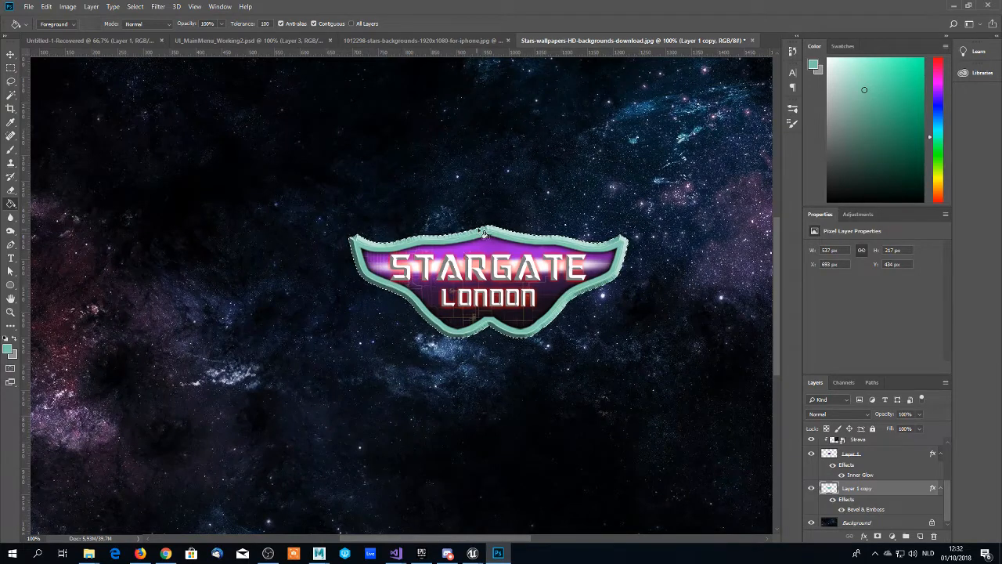
- Refill the selected frame on Layer 1 copy with dark grey #4f4f4f
{"action": "scroll", "coordinate": [486, 232], "scroll_direction": "down", "scroll_amount": 1}
{"action": "left_click", "coordinate": [9, 350]}
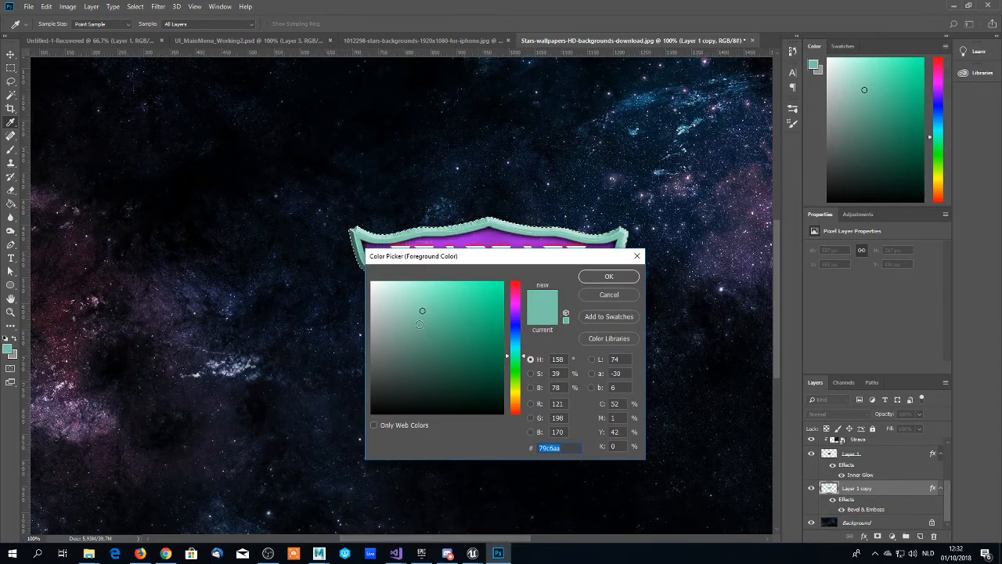
{"action": "left_click_drag", "start_coordinate": [390, 374], "coordinate": [364, 373]}
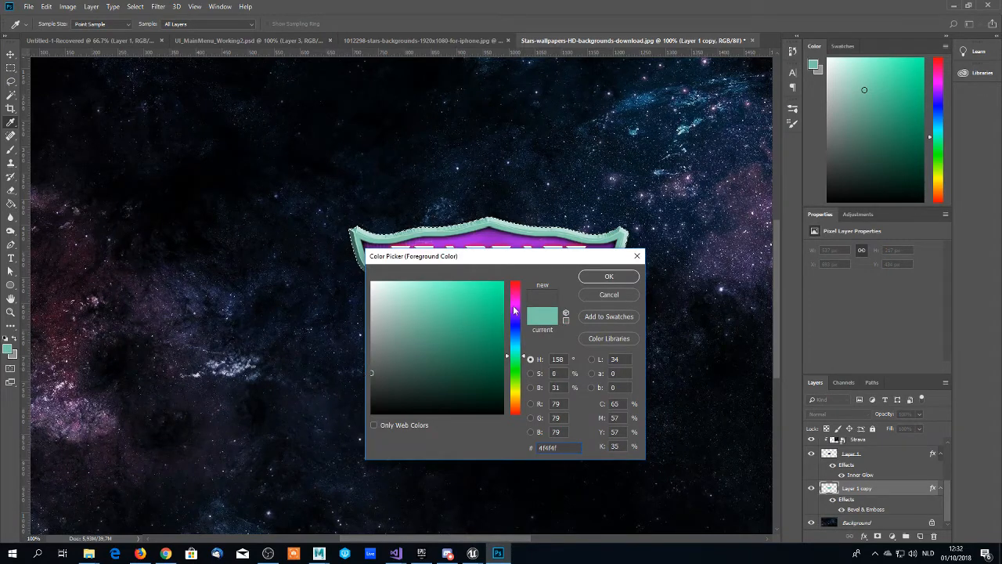
{"action": "left_click", "coordinate": [609, 277]}
{"action": "left_click", "coordinate": [471, 325]}
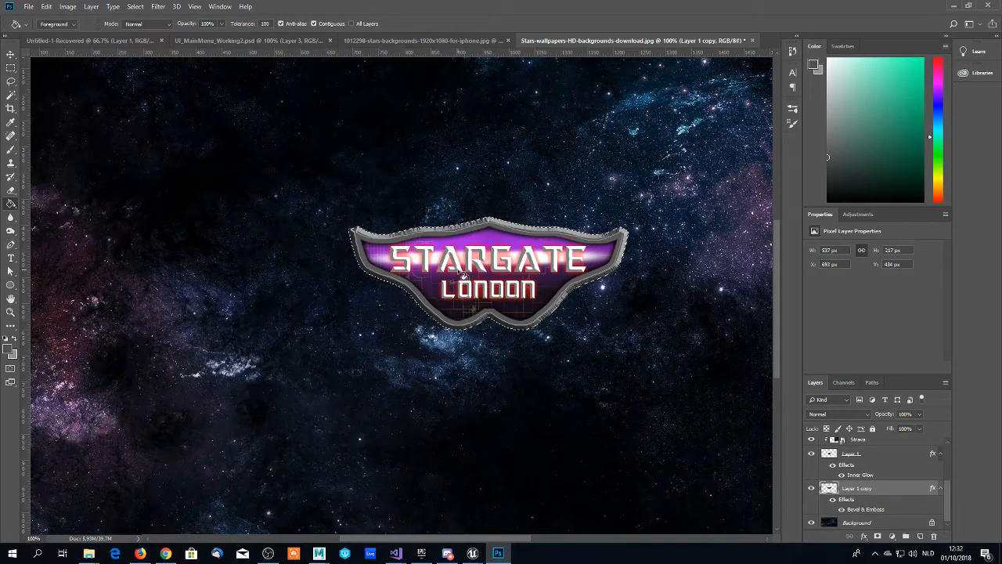
- Sample the lighter grey from the frame's upper bevel edge as the brush colour
{"action": "key", "text": "z"}
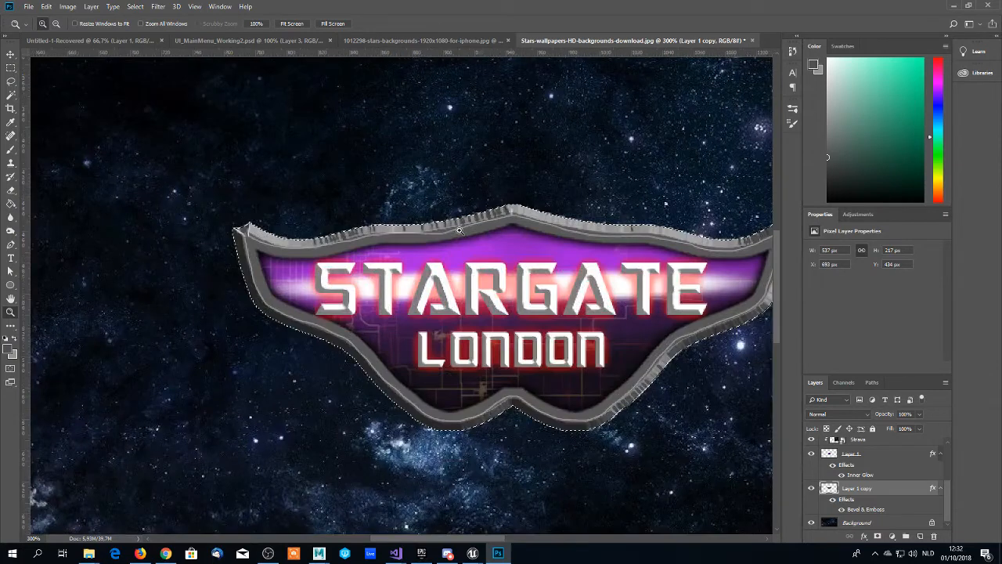
{"action": "left_click", "coordinate": [459, 230]}
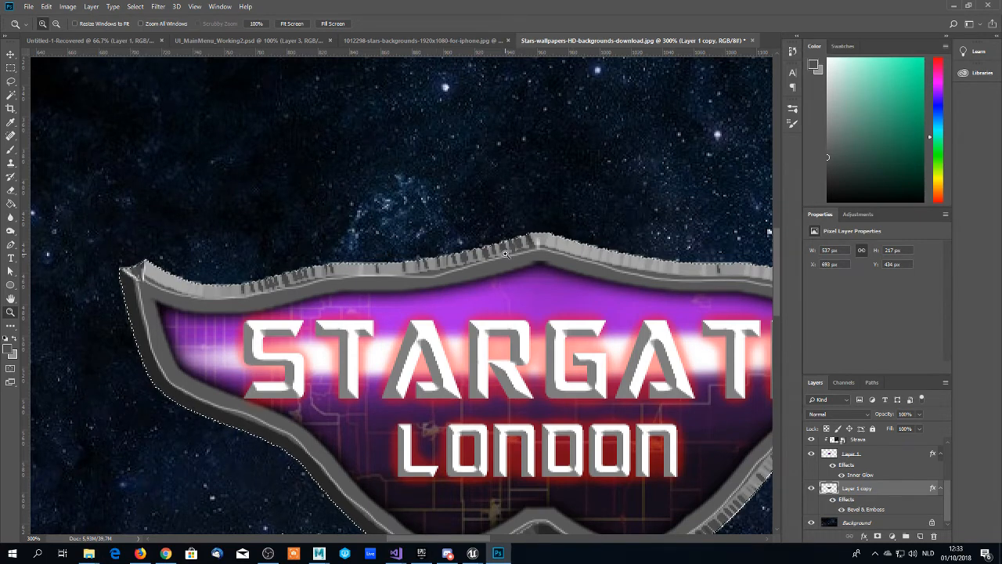
{"action": "key", "text": "b"}
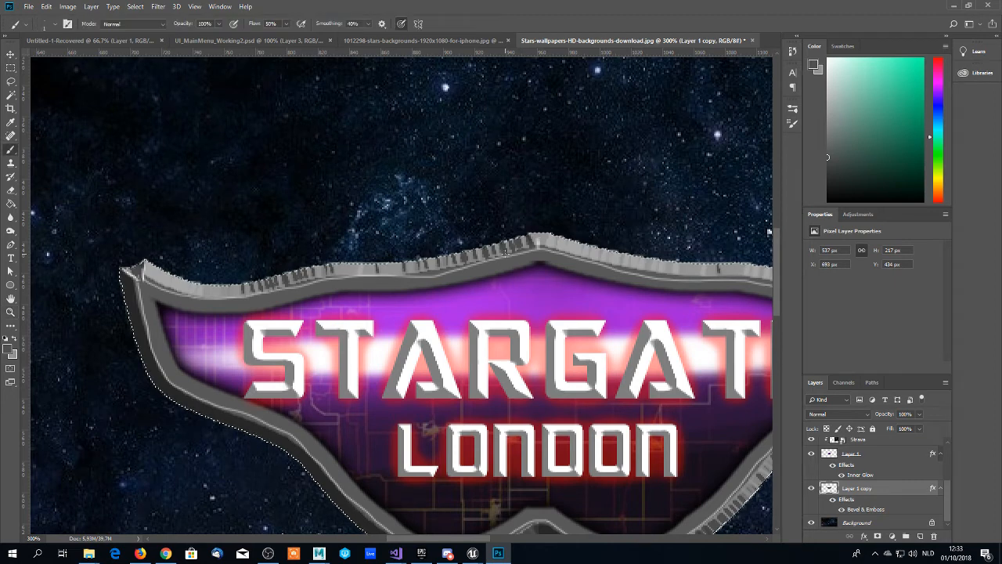
{"action": "left_click", "coordinate": [342, 269], "text": "alt"}
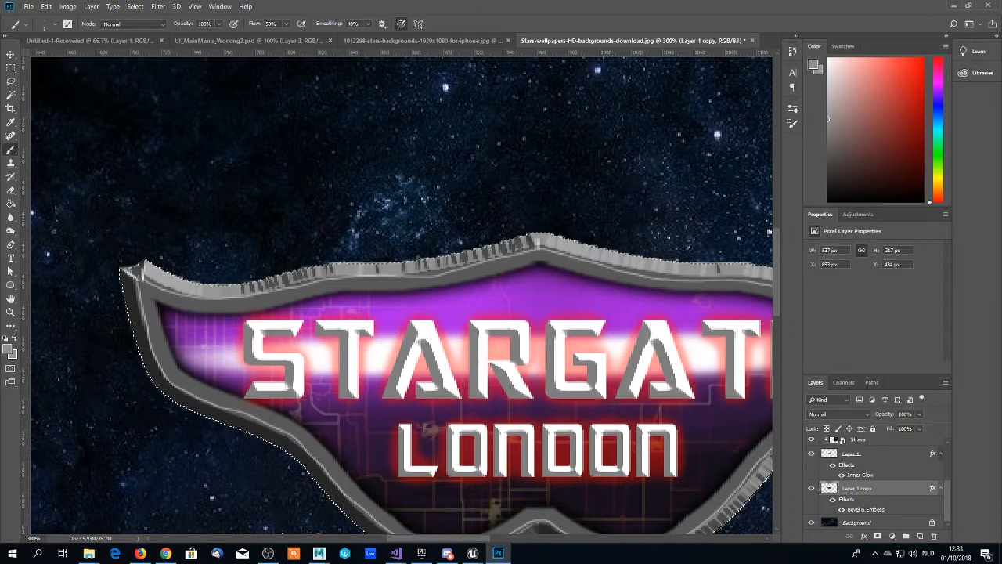
{"action": "key", "text": "alt+Tab"}
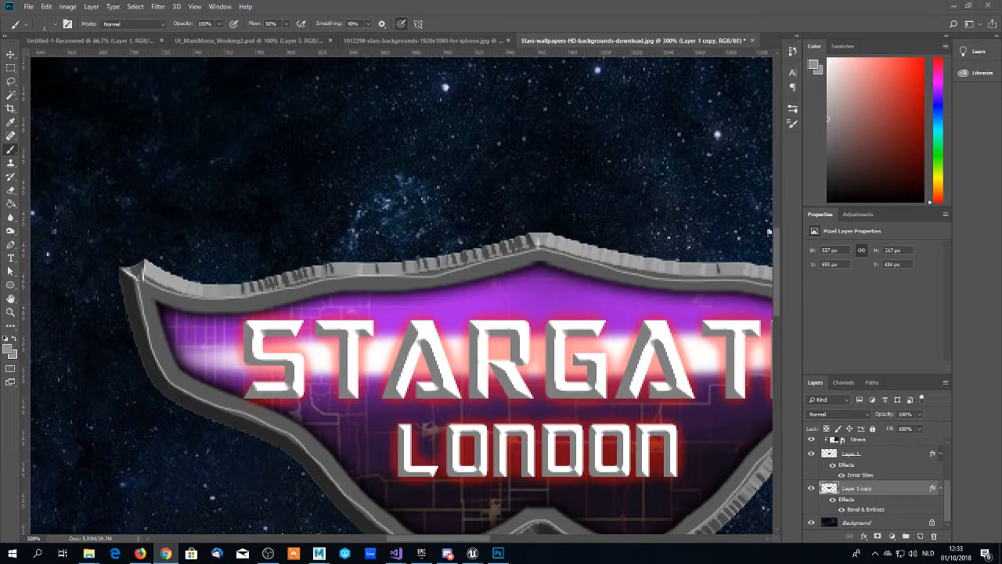
{"action": "key", "text": "alt+Tab"}
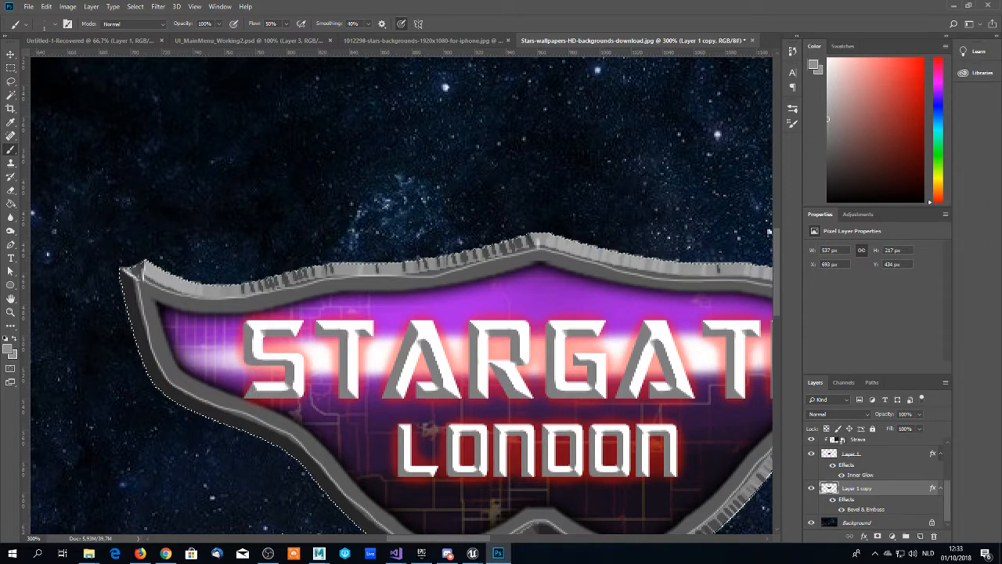
{"action": "key", "text": "alt+Tab"}
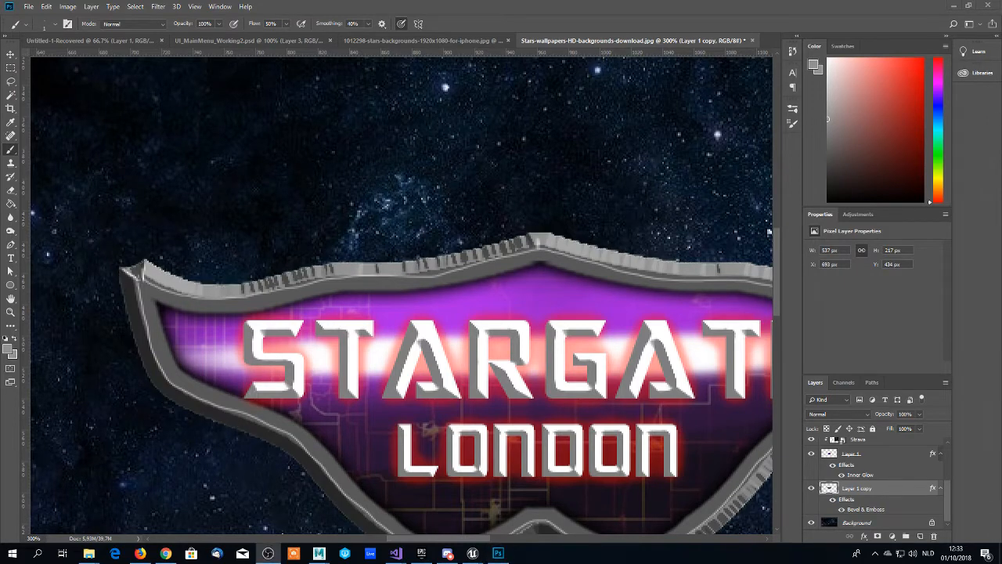
- Add a new empty layer directly above Layer 3, keeping the frame selection active
{"action": "scroll", "coordinate": [543, 340], "scroll_direction": "down", "scroll_amount": 1}
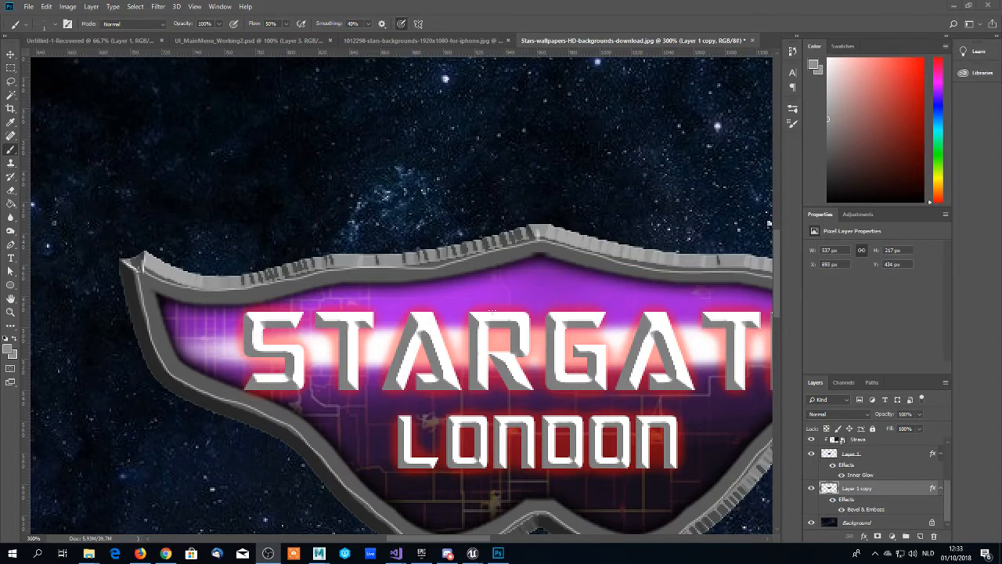
{"action": "scroll", "coordinate": [857, 455], "scroll_direction": "up", "scroll_amount": 3}
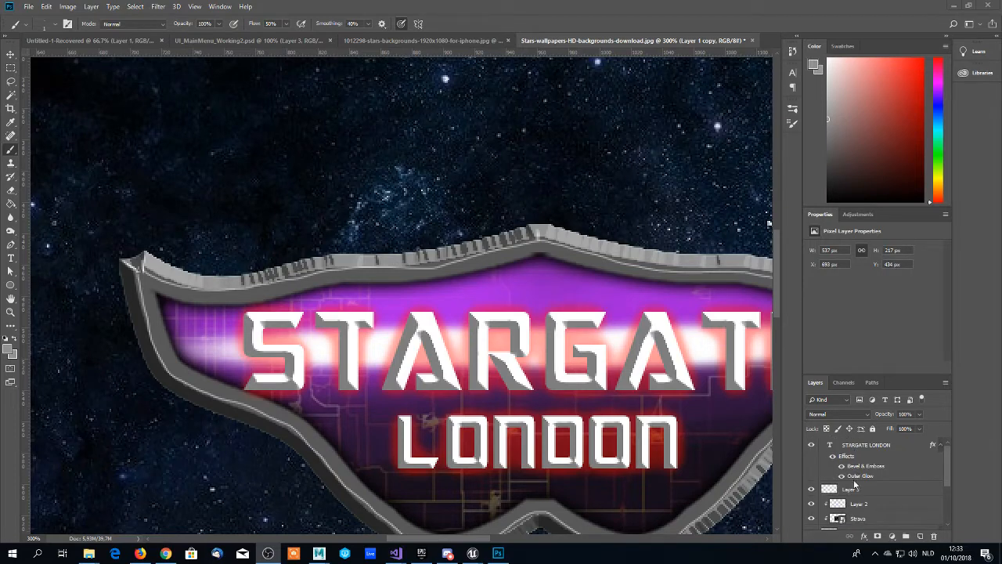
{"action": "left_click", "coordinate": [855, 488]}
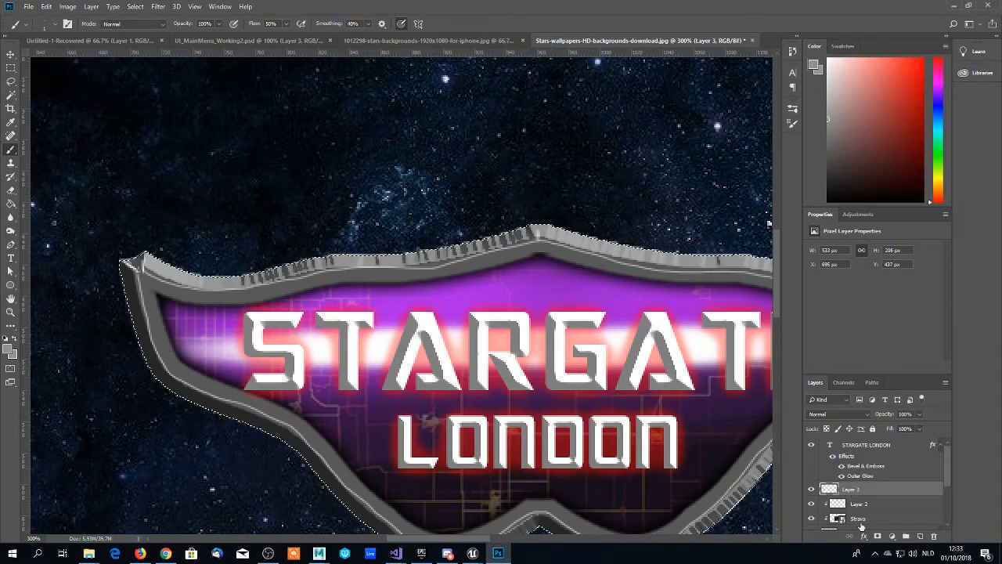
{"action": "left_click", "coordinate": [919, 536]}
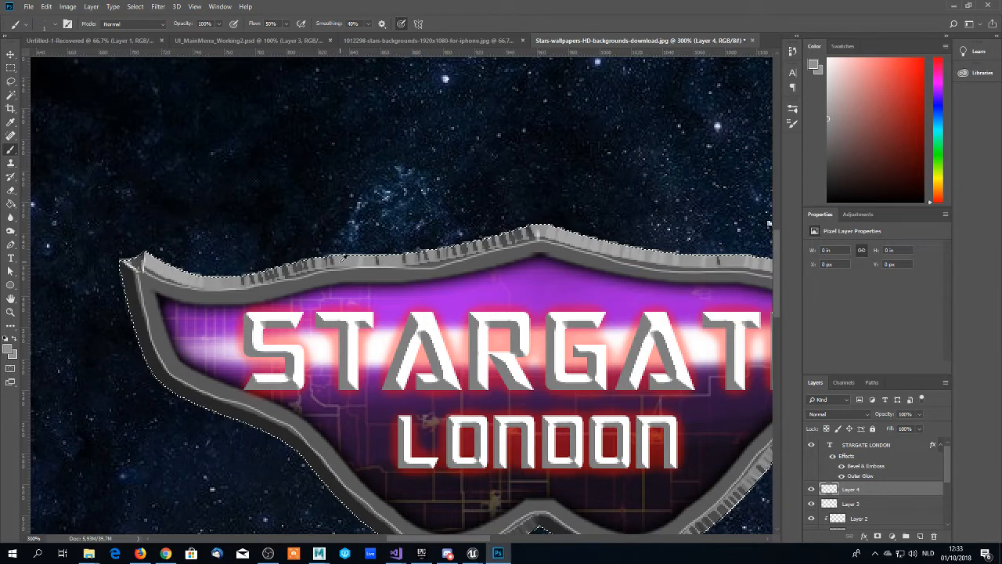
- Paint over the jagged dark notches along the frame's upper-left bevel edge with a 10 px Hard Round brush in the sampled grey
{"action": "right_click", "coordinate": [338, 264]}
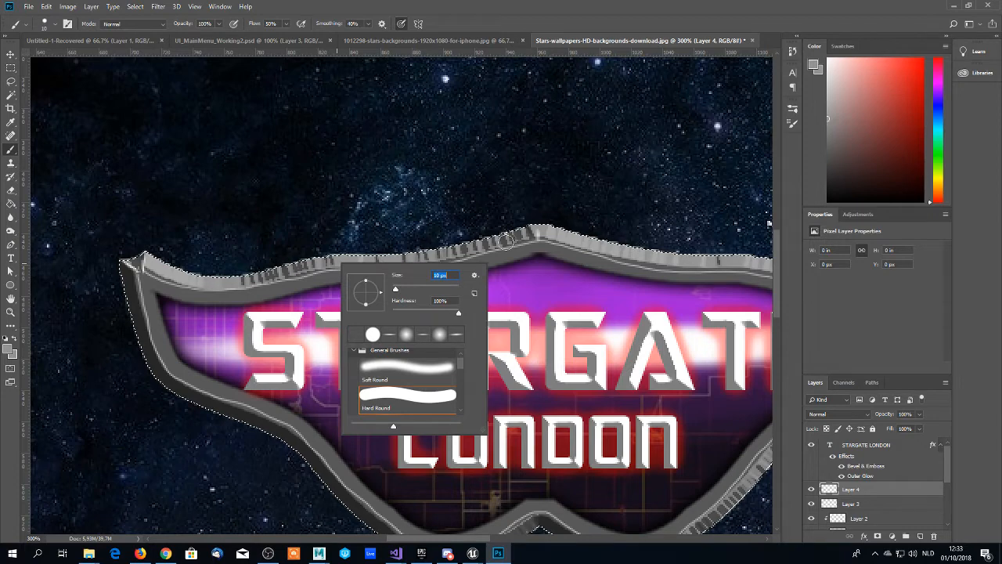
{"action": "left_click", "coordinate": [507, 240]}
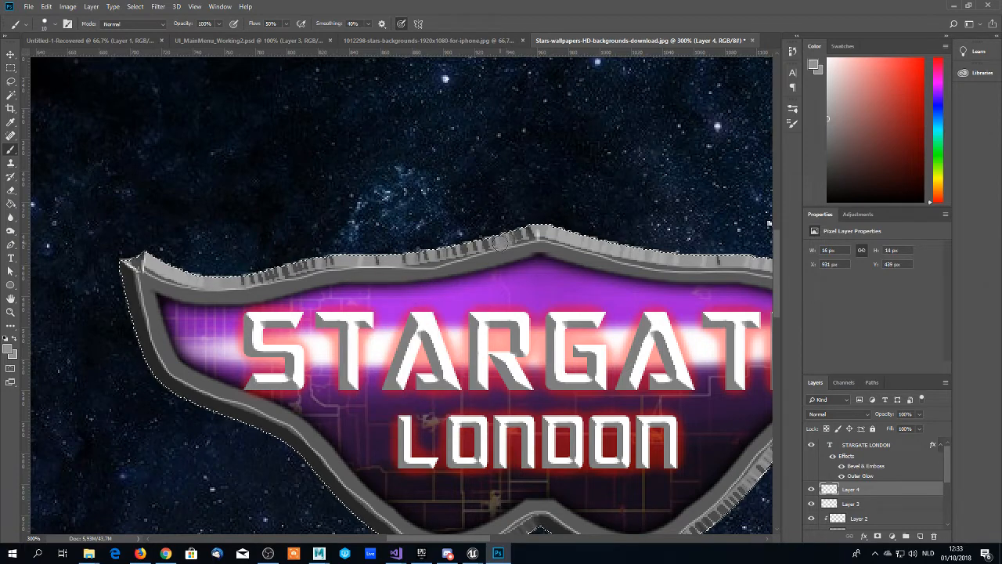
{"action": "right_click", "coordinate": [507, 243]}
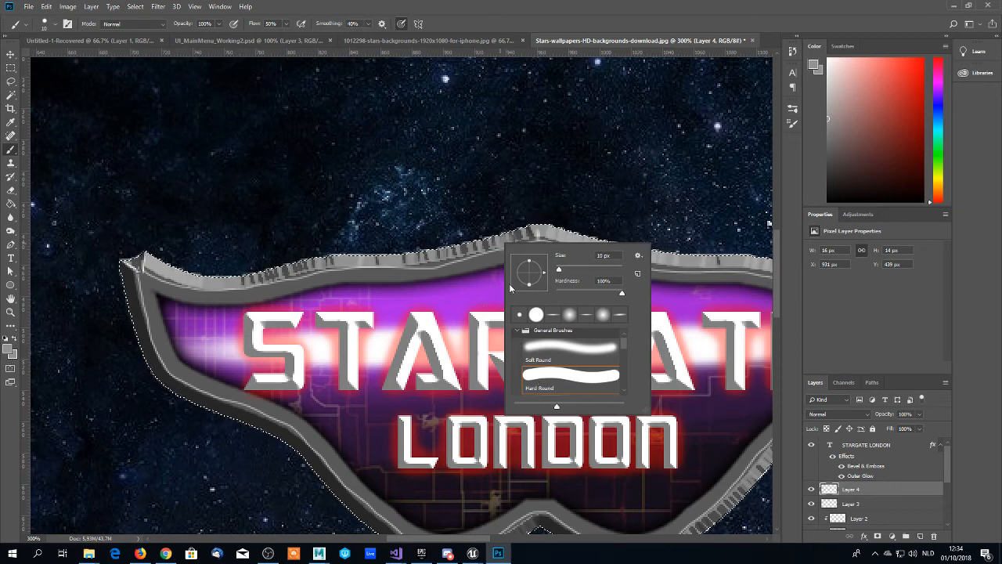
{"action": "left_click", "coordinate": [462, 251]}
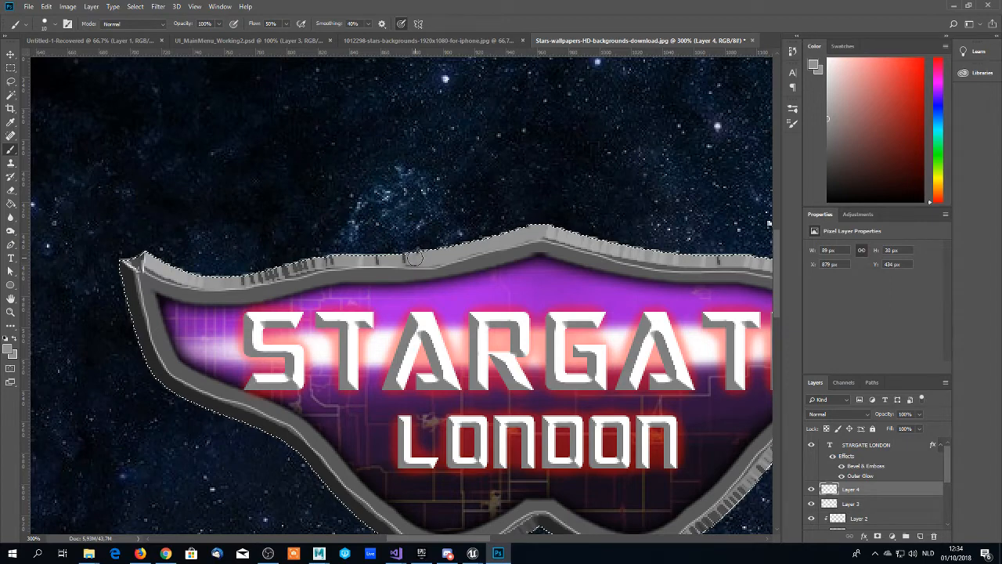
{"action": "left_click_drag", "start_coordinate": [415, 258], "coordinate": [381, 262]}
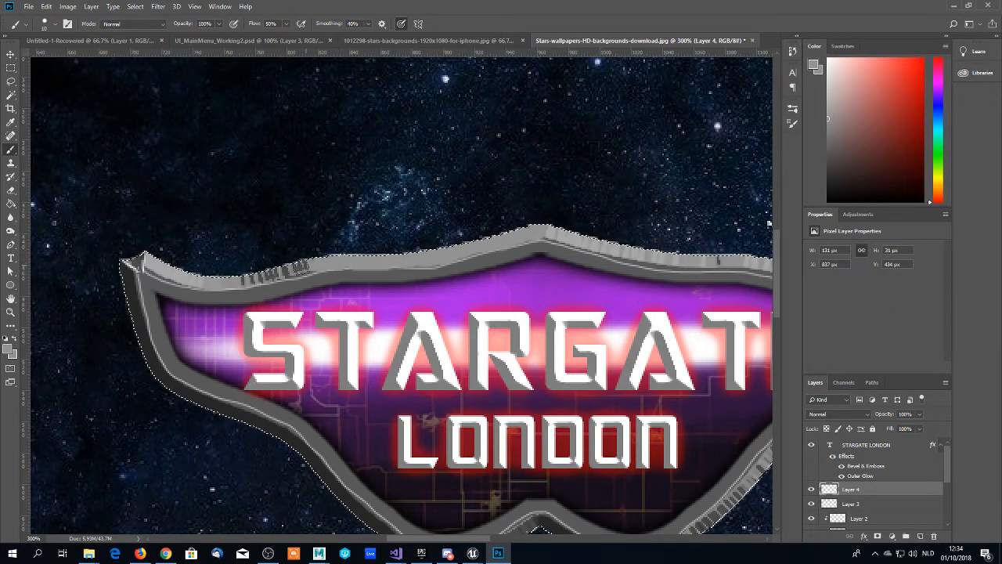
{"action": "mouse_move", "coordinate": [282, 275]}
{"action": "left_mouse_down"}
{"action": "mouse_move", "coordinate": [227, 276]}
{"action": "mouse_move", "coordinate": [242, 278]}
{"action": "left_mouse_up"}
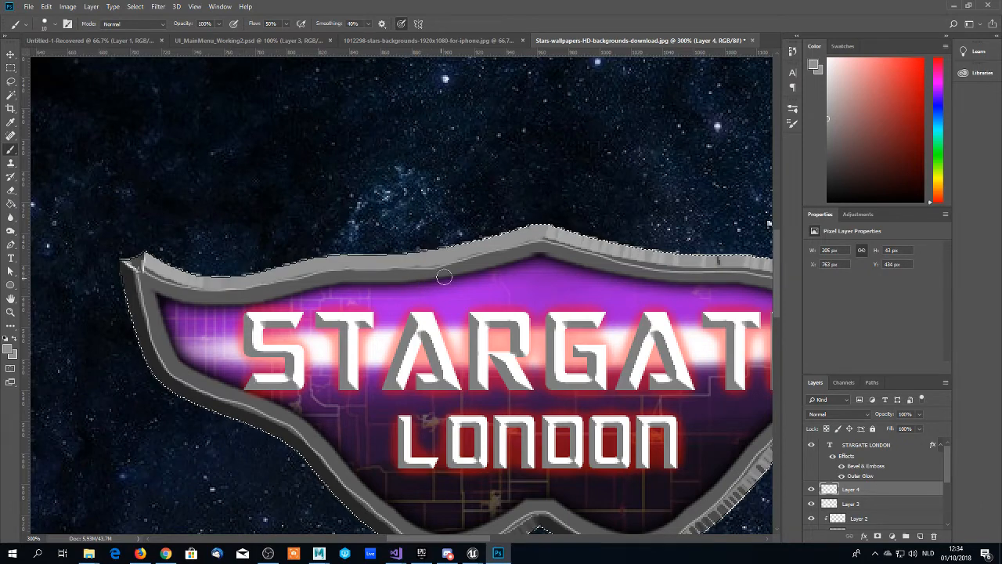
- Paint over the dark notches along the frame's upper-right bevel edge with the sampled lighter grey
{"action": "scroll", "coordinate": [452, 274], "scroll_direction": "up", "scroll_amount": 1}
{"action": "scroll", "coordinate": [452, 274], "scroll_direction": "down", "scroll_amount": 2}
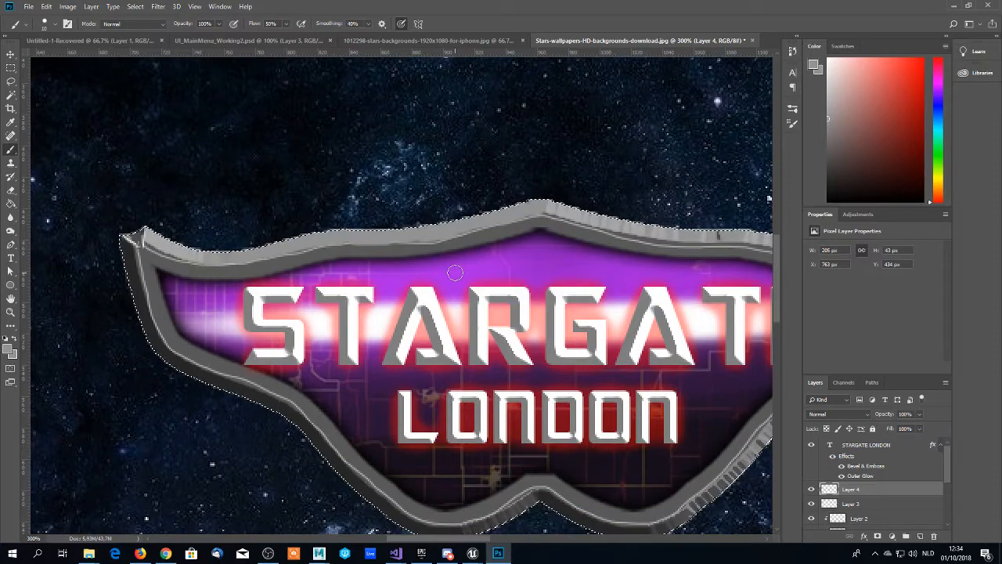
{"action": "left_click_drag", "start_coordinate": [433, 538], "coordinate": [473, 537]}
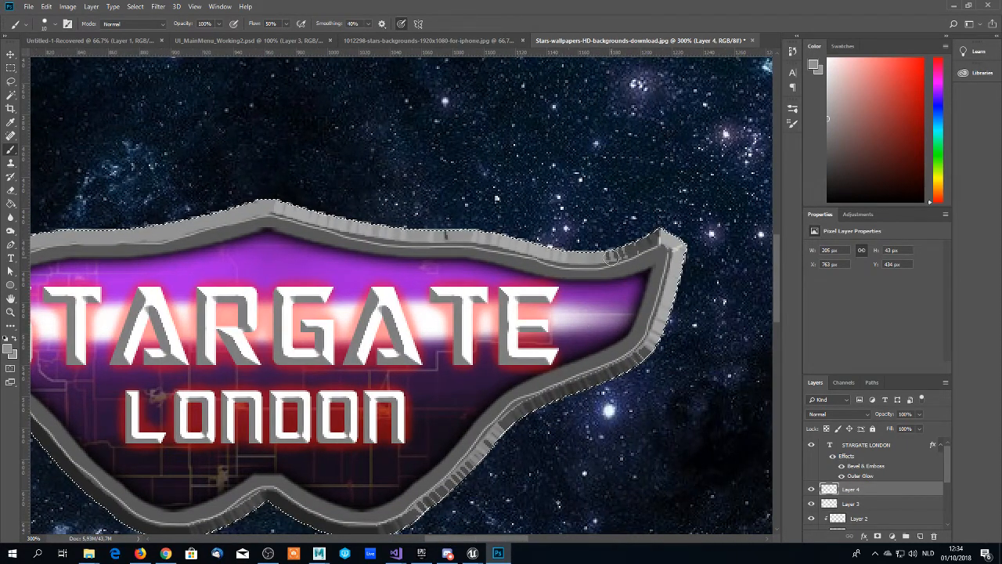
{"action": "left_click_drag", "start_coordinate": [621, 255], "coordinate": [668, 231]}
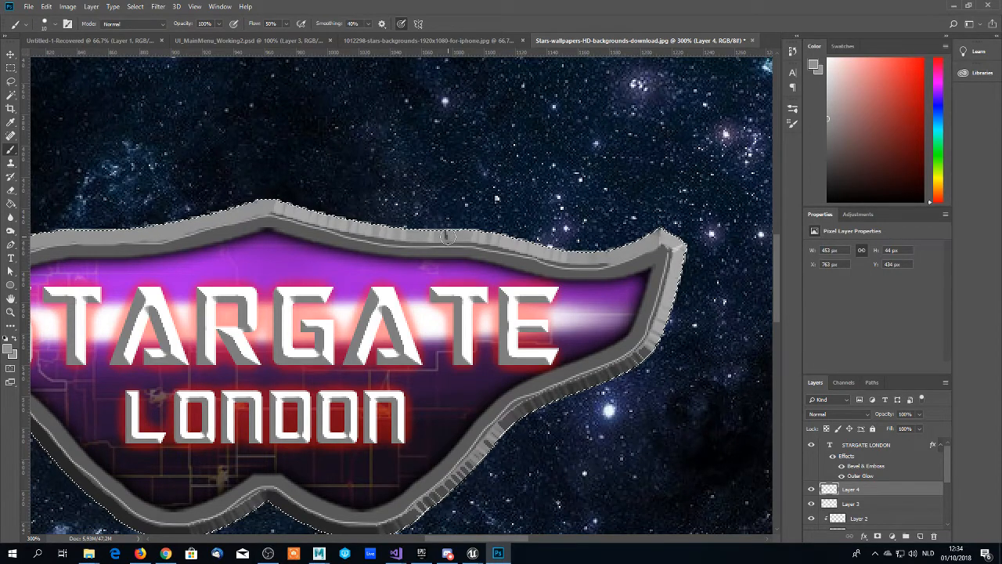
- Sample the darker grey from the frame's lower-right bevel and paint over the jagged stripes along that edge
{"action": "scroll", "coordinate": [407, 249], "scroll_direction": "down", "scroll_amount": 5}
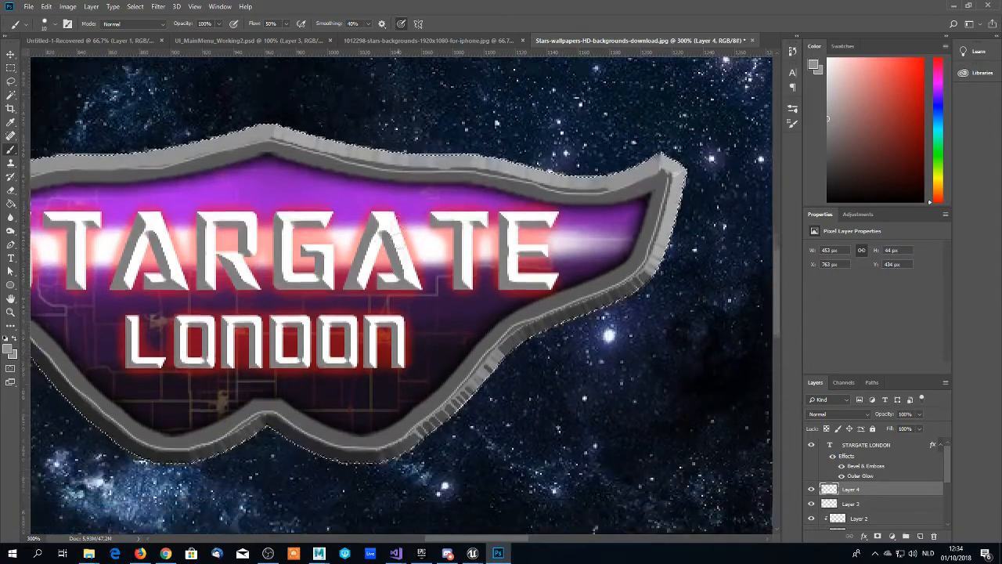
{"action": "scroll", "coordinate": [417, 411], "scroll_direction": "down", "scroll_amount": 1}
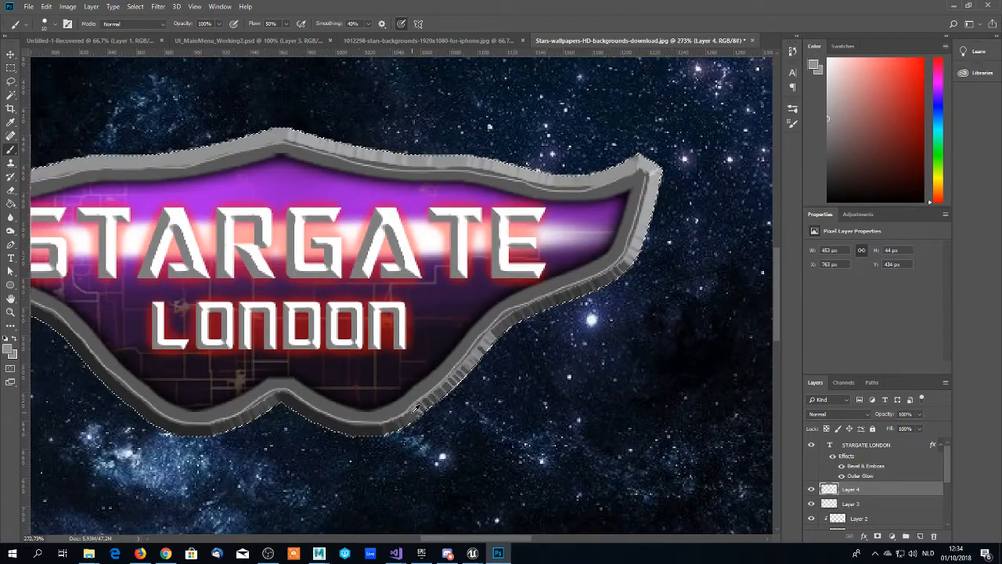
{"action": "left_click", "coordinate": [417, 411], "text": "alt"}
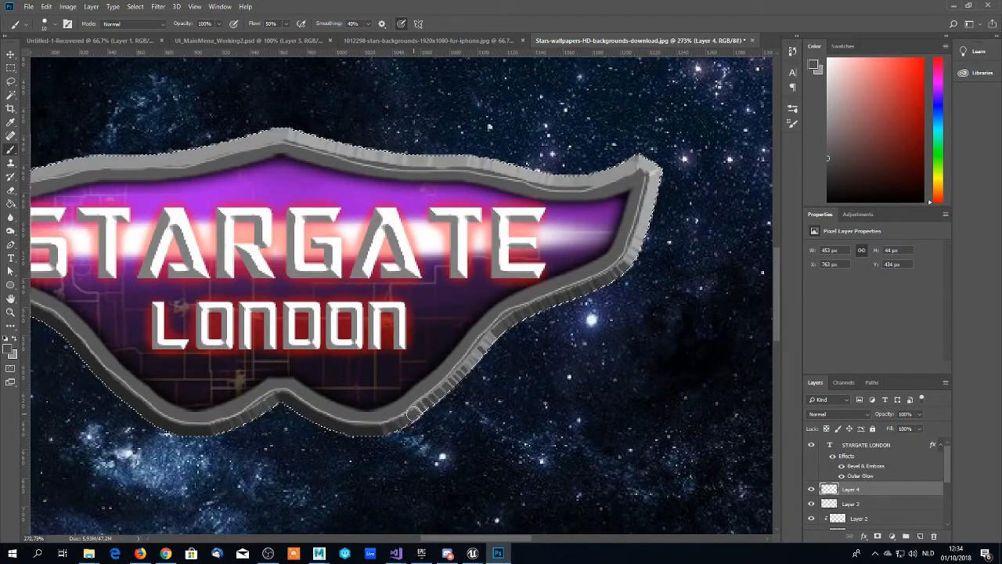
{"action": "left_click_drag", "start_coordinate": [416, 412], "coordinate": [490, 334]}
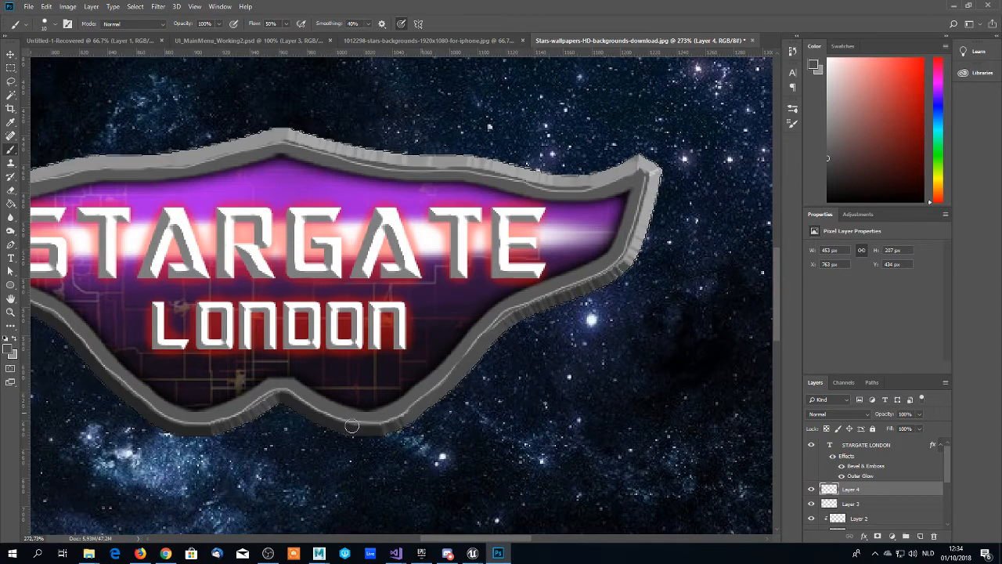
- Clear the selection around the logo frame
{"action": "scroll", "coordinate": [347, 402], "scroll_direction": "down", "scroll_amount": 1}
{"action": "key", "text": "z"}
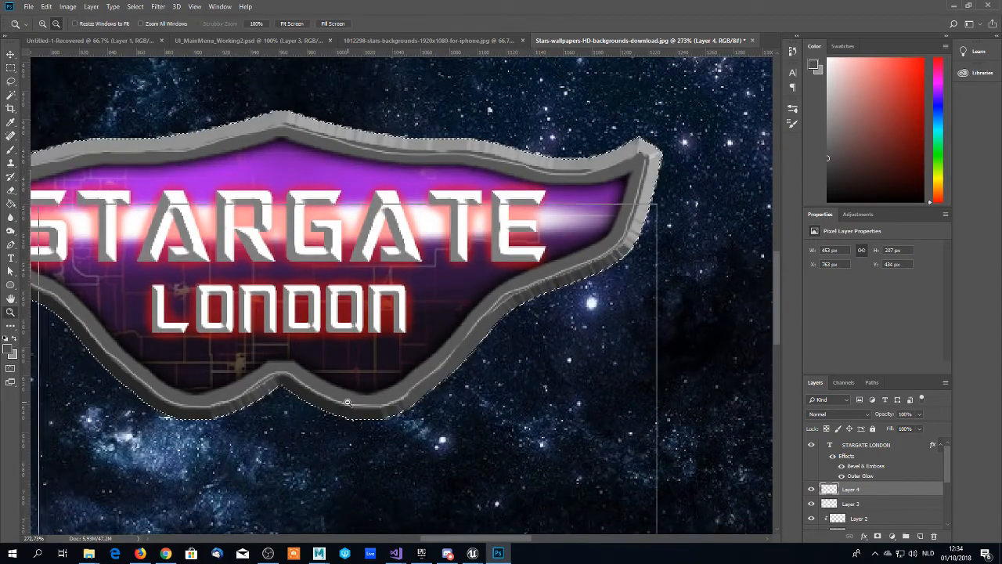
{"action": "left_click", "coordinate": [349, 398], "text": "alt"}
{"action": "left_click", "coordinate": [299, 403], "text": "alt"}
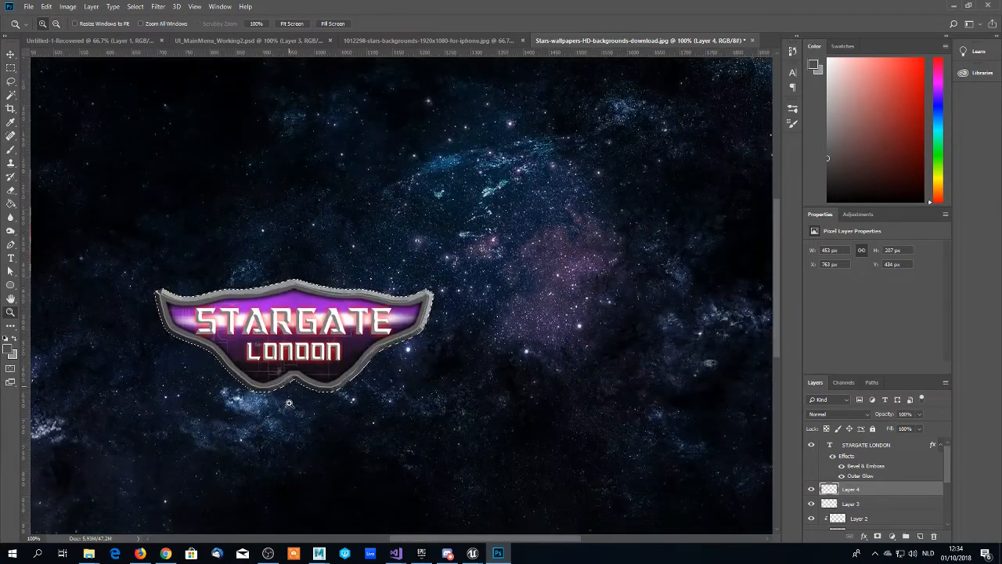
{"action": "scroll", "coordinate": [289, 403], "scroll_direction": "up", "scroll_amount": 4}
{"action": "scroll", "coordinate": [289, 403], "scroll_direction": "down", "scroll_amount": 5}
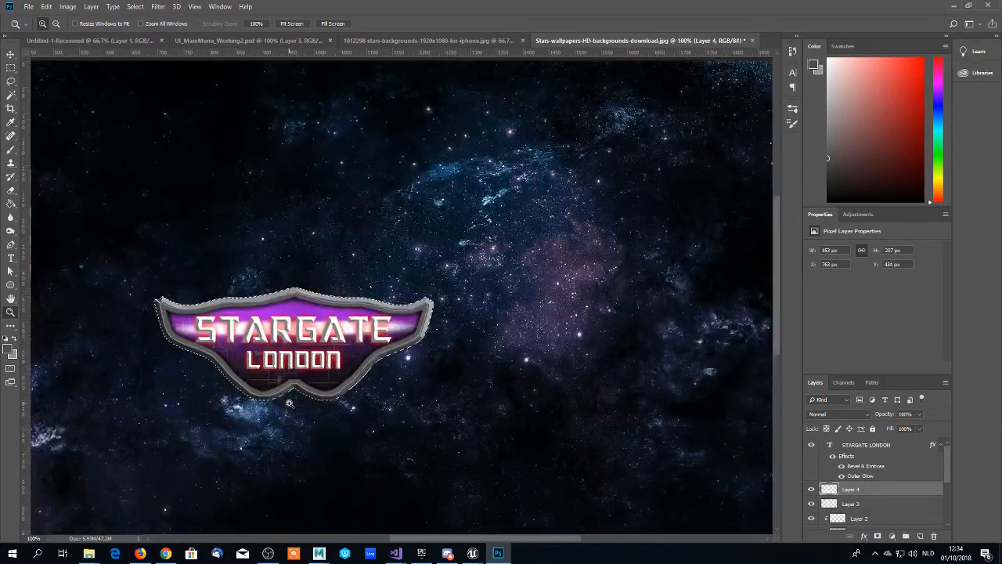
{"action": "key", "text": "ctrl+d"}
- Rename Layer 3 as Highlights
{"action": "left_click", "coordinate": [857, 502]}
{"action": "double_click", "coordinate": [855, 504]}
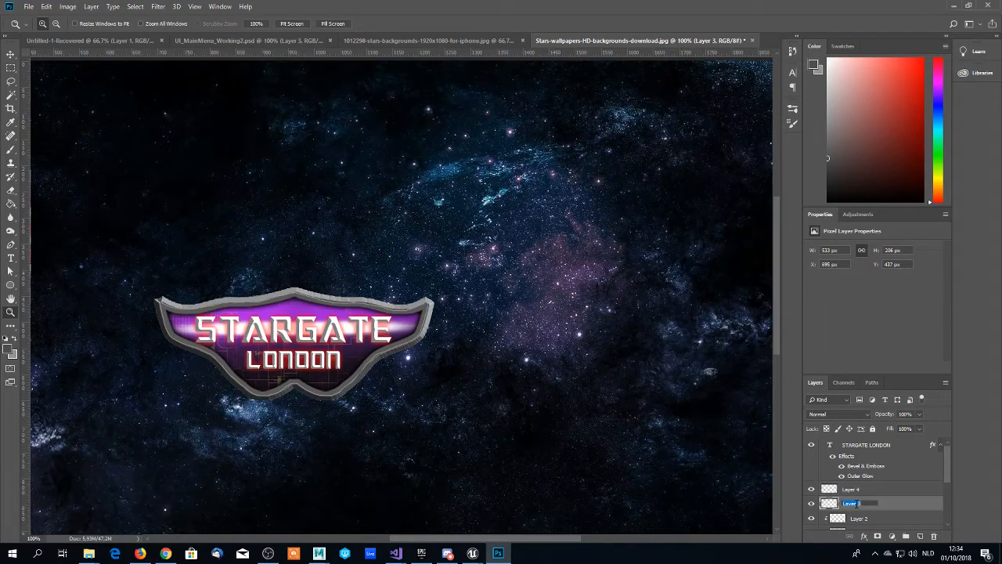
{"action": "type", "text": "ic"}
{"action": "type", "text": "ghlights"}
{"action": "key", "text": "Return"}
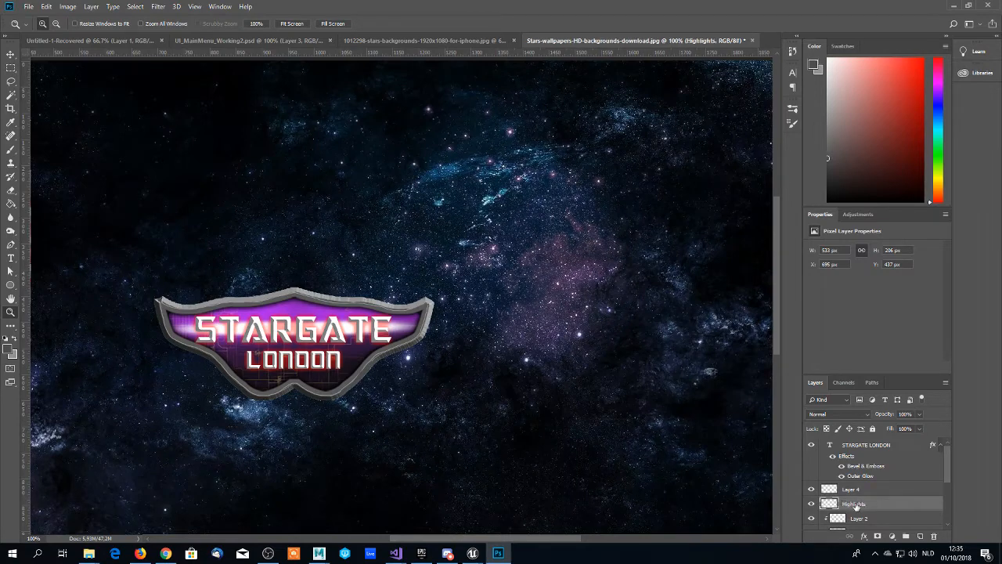
- Rename Layer 4 as "Artifact fix"
{"action": "left_click", "coordinate": [853, 489]}
{"action": "double_click", "coordinate": [852, 489]}
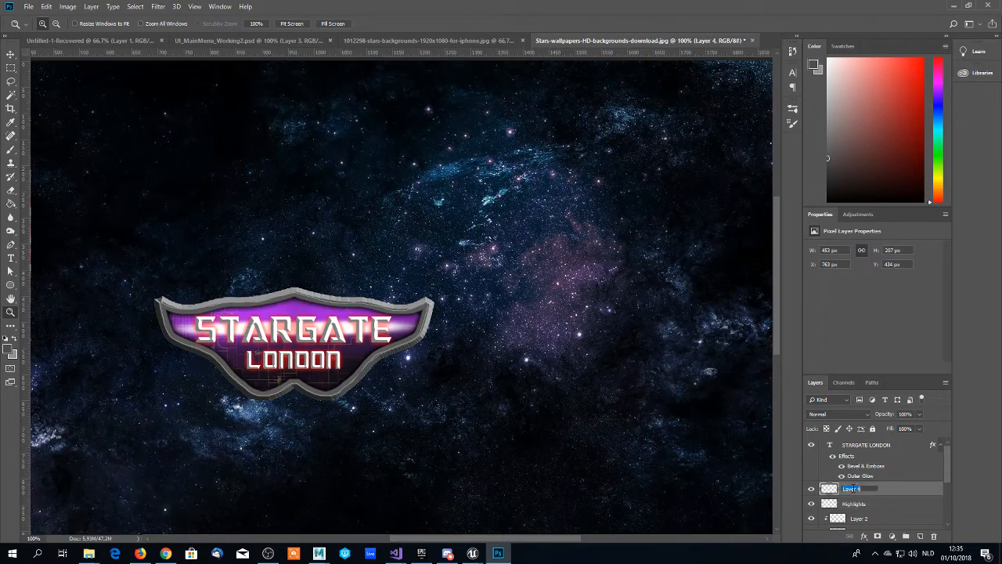
{"action": "type", "text": "Arc"}
{"action": "type", "text": "ifact fix"}
{"action": "key", "text": "Return"}
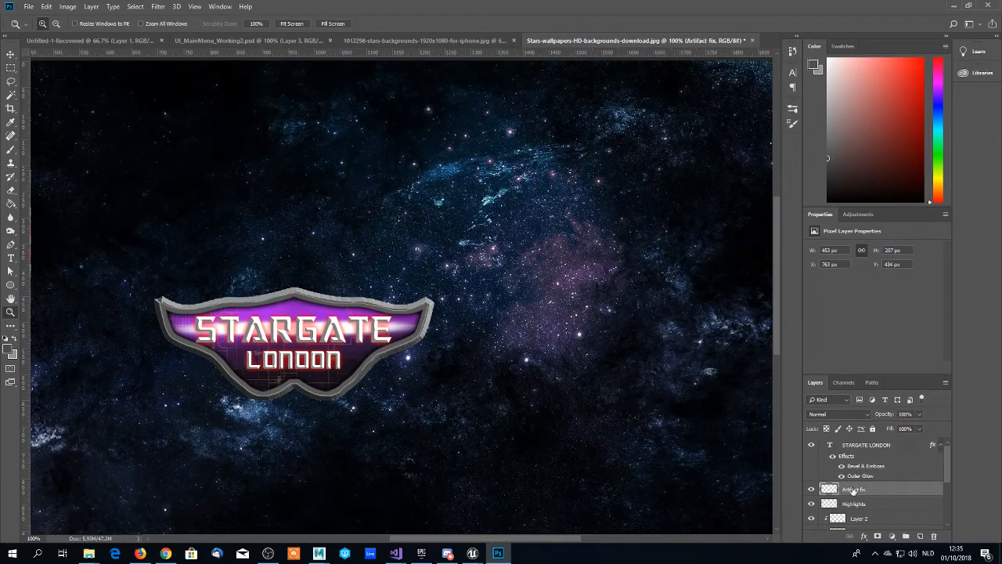
- Check what Layer 1 contains by hiding and showing it, and rename it InnerBorderPurple
{"action": "scroll", "coordinate": [854, 485], "scroll_direction": "down", "scroll_amount": 5}
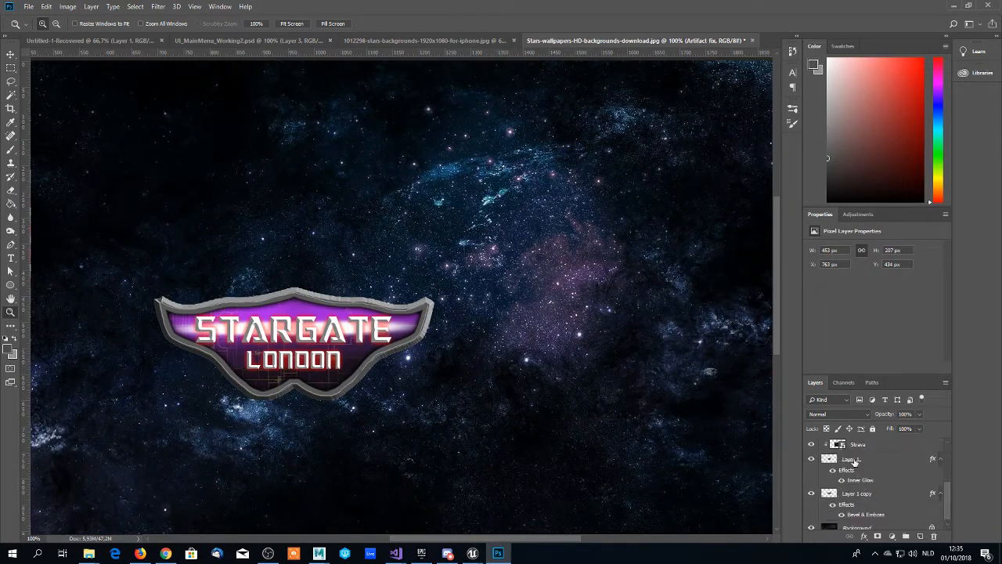
{"action": "left_click", "coordinate": [855, 461]}
{"action": "left_click", "coordinate": [811, 458]}
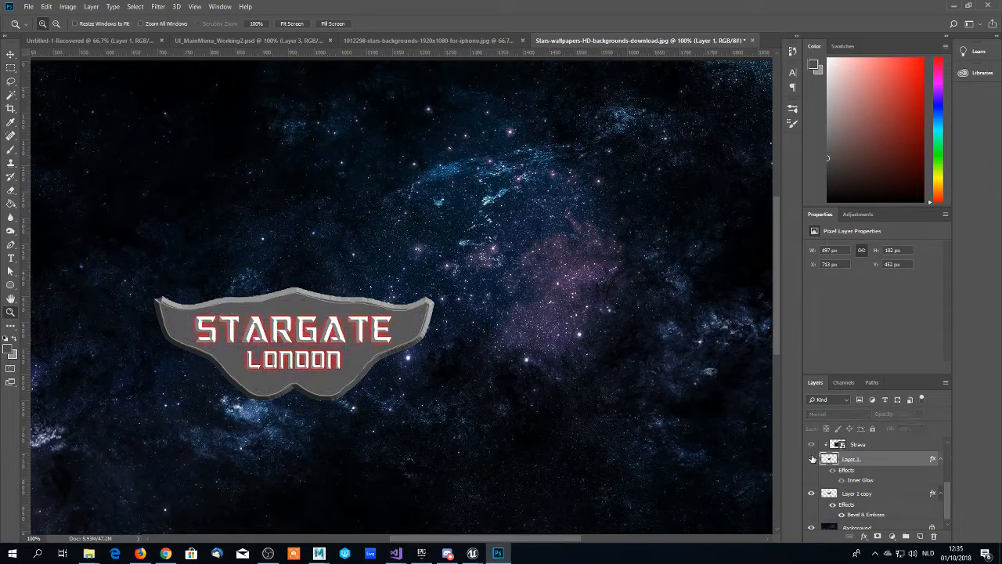
{"action": "left_click", "coordinate": [811, 458]}
{"action": "double_click", "coordinate": [852, 460]}
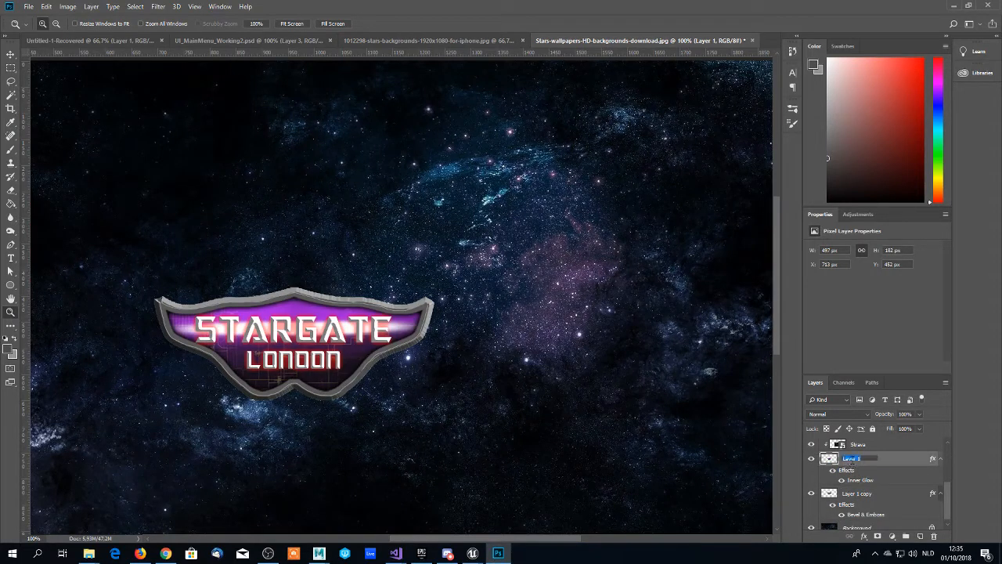
{"action": "type", "text": "InnerBorderPurple"}
- Rename Layer 1 copy as OuterBorder
{"action": "double_click", "coordinate": [857, 493]}
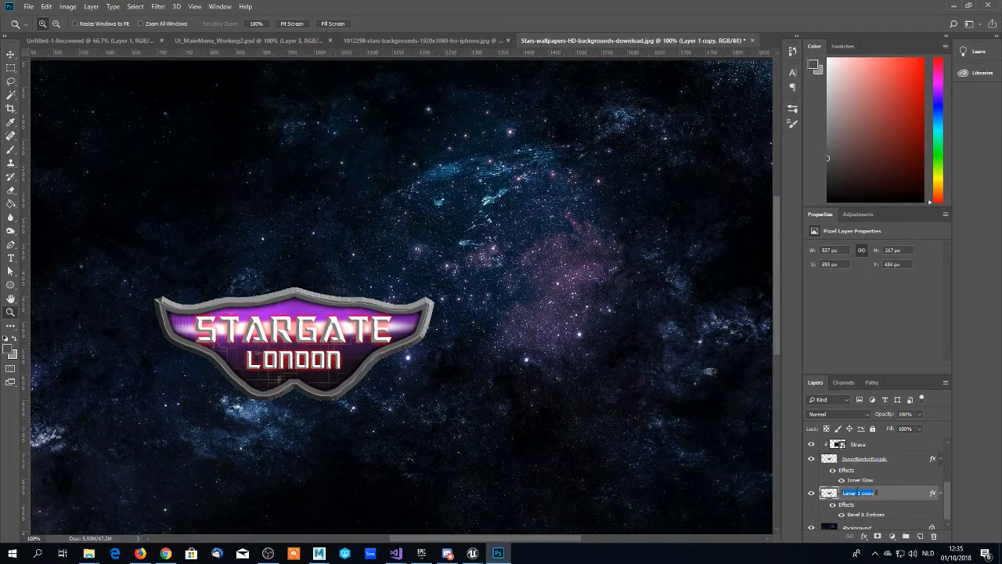
{"action": "type", "text": "OuterBorder"}
{"action": "key", "text": "Return"}
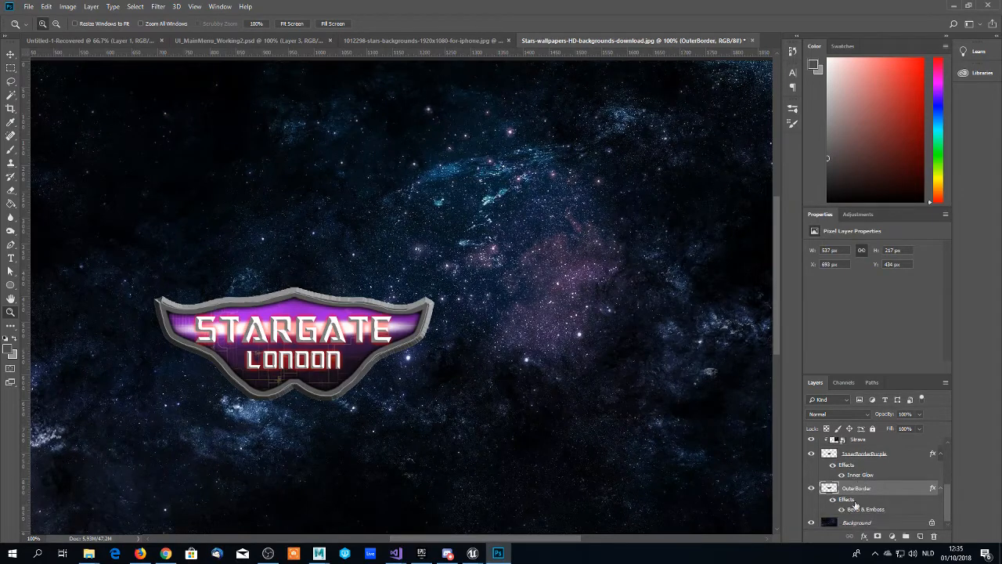
- Reduce the opacity of the Highlights layer to 50%
{"action": "scroll", "coordinate": [855, 493], "scroll_direction": "up", "scroll_amount": 5}
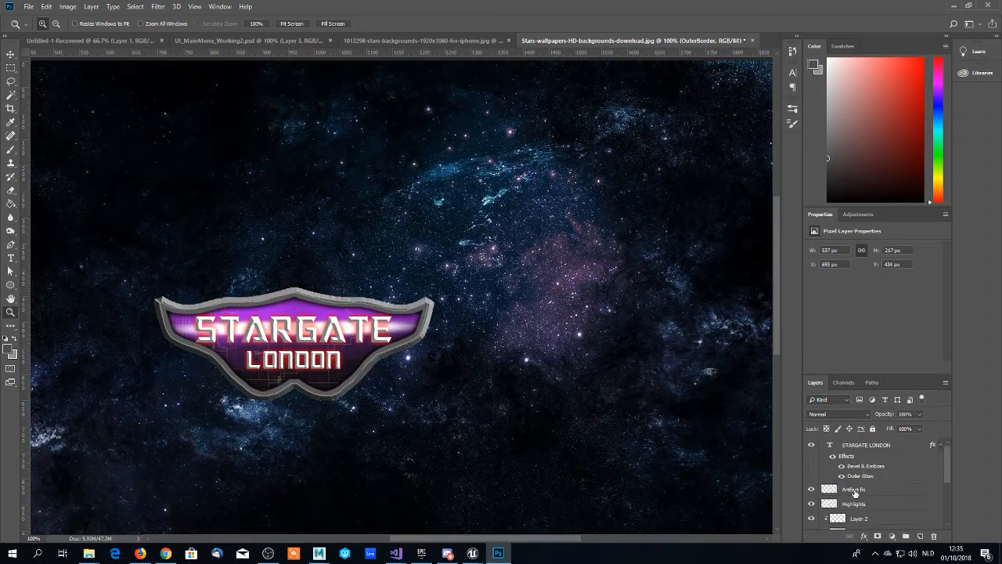
{"action": "scroll", "coordinate": [864, 472], "scroll_direction": "down", "scroll_amount": 5}
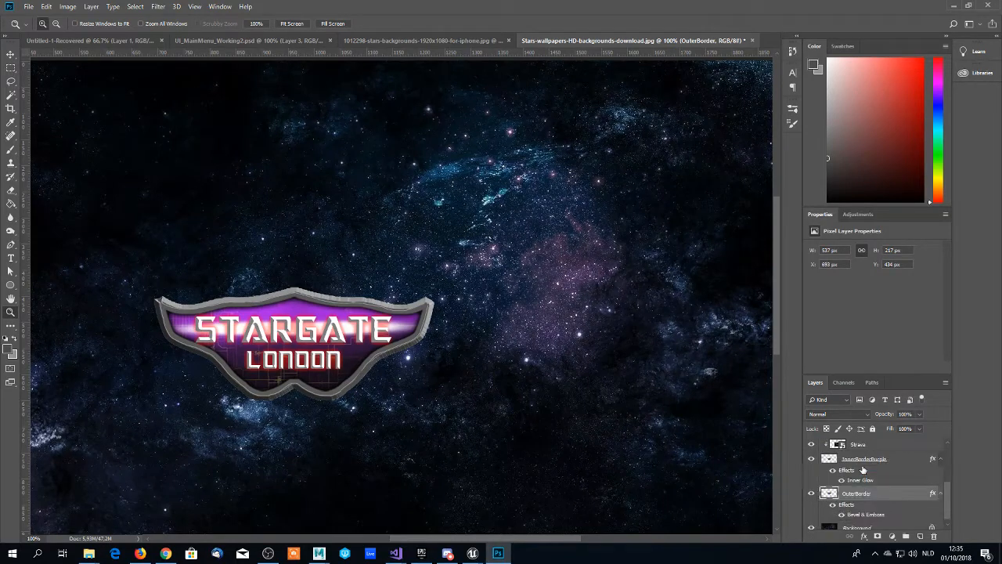
{"action": "scroll", "coordinate": [863, 470], "scroll_direction": "up", "scroll_amount": 5}
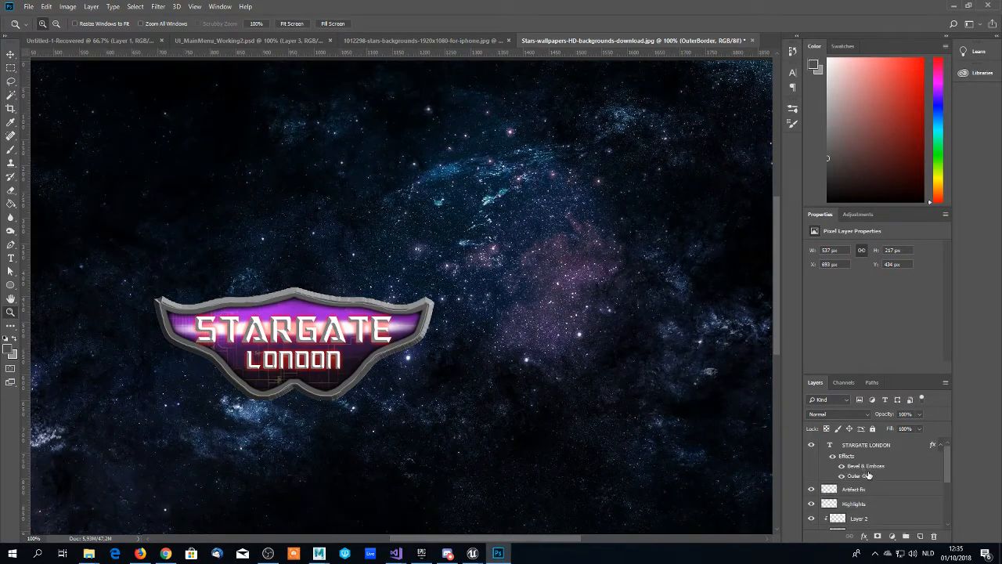
{"action": "left_click", "coordinate": [853, 505]}
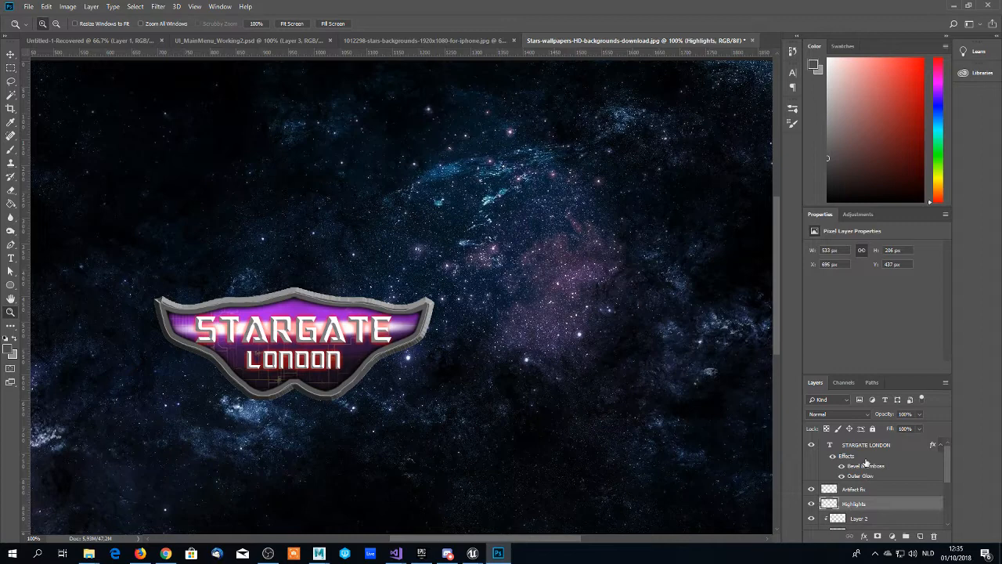
{"action": "left_click", "coordinate": [886, 417]}
{"action": "type", "text": "60"}
{"action": "type", "text": "50"}
{"action": "left_click", "coordinate": [264, 358]}
{"action": "scroll", "coordinate": [250, 366], "scroll_direction": "down", "scroll_amount": 2}
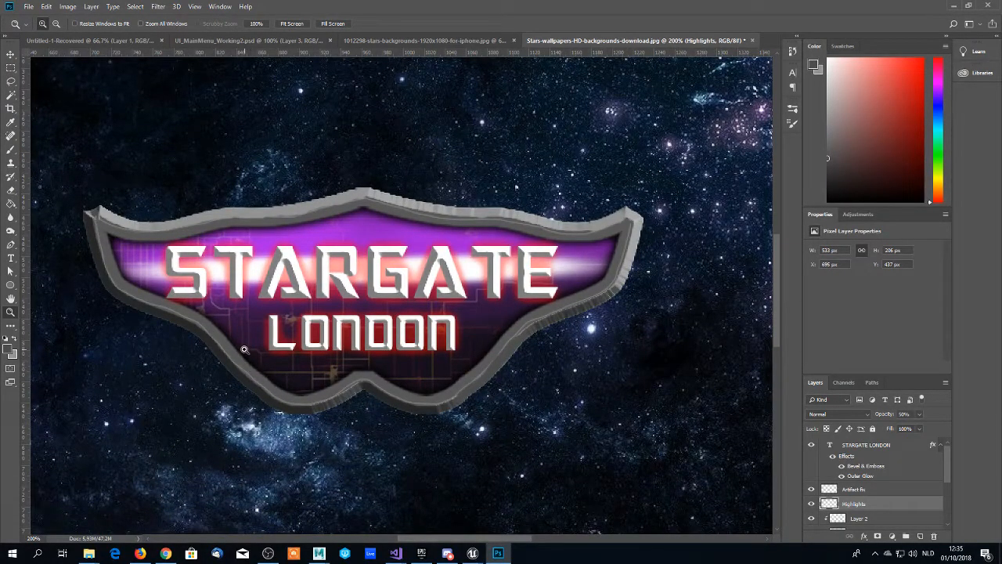
- Add a new empty layer directly above Layer 2 and name it EdgeDamage
{"action": "key", "text": "b"}
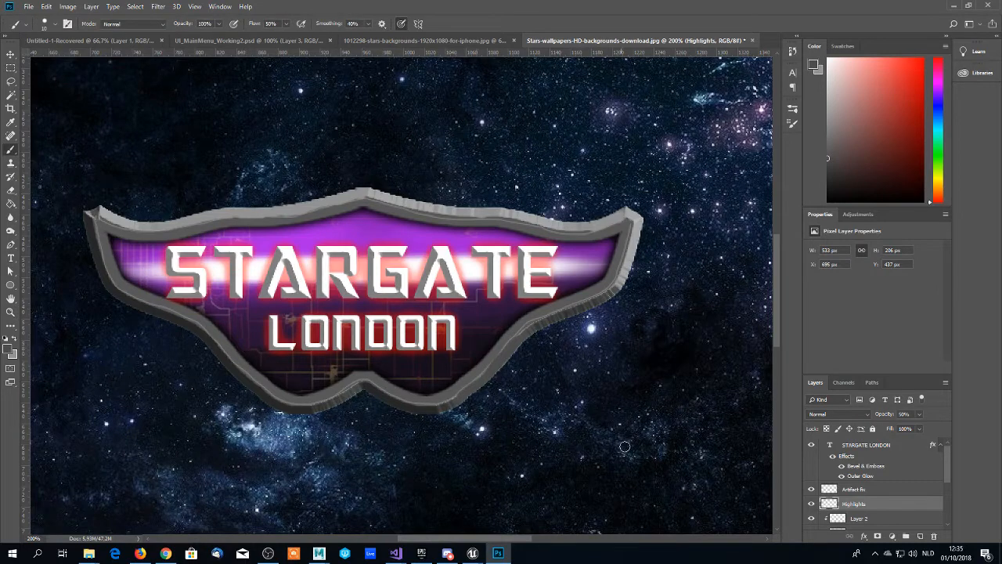
{"action": "left_click", "coordinate": [854, 490]}
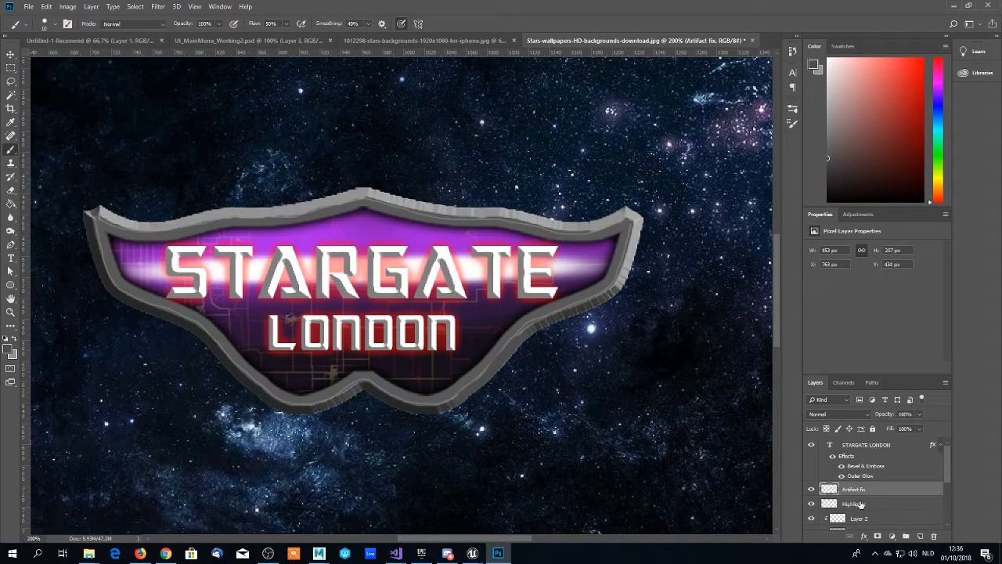
{"action": "left_click", "coordinate": [859, 505]}
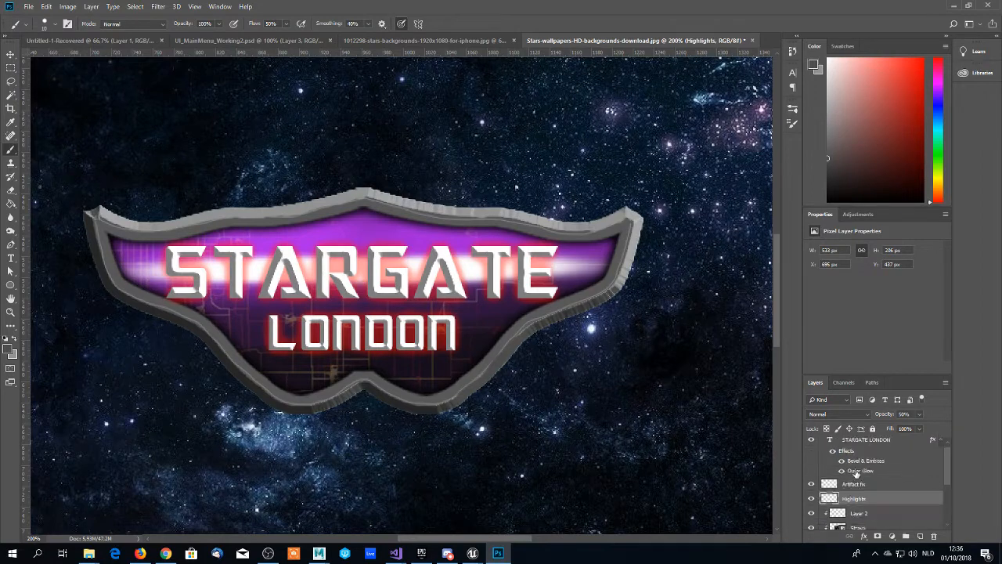
{"action": "left_click", "coordinate": [859, 519]}
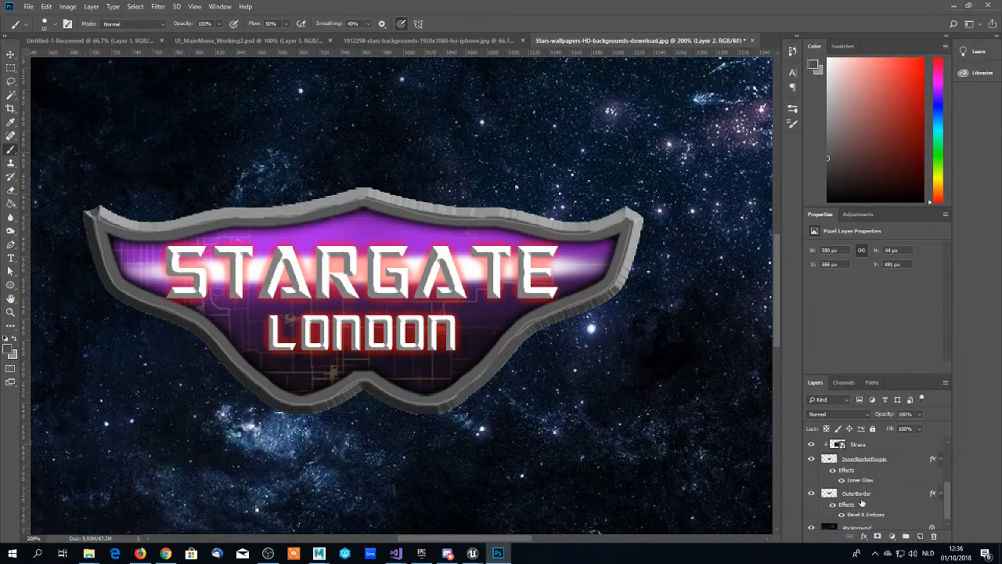
{"action": "scroll", "coordinate": [862, 494], "scroll_direction": "down", "scroll_amount": 1}
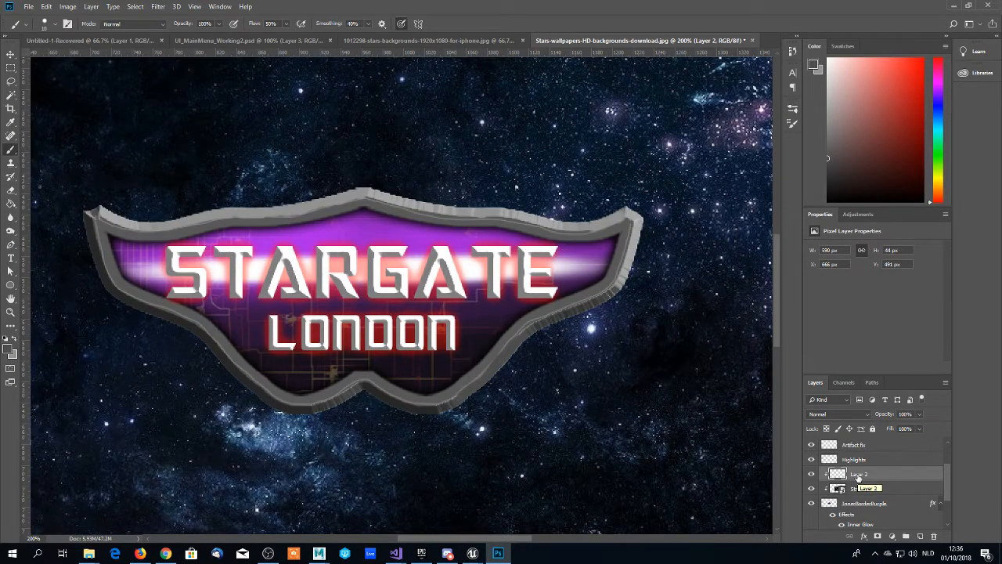
{"action": "left_click", "coordinate": [920, 537]}
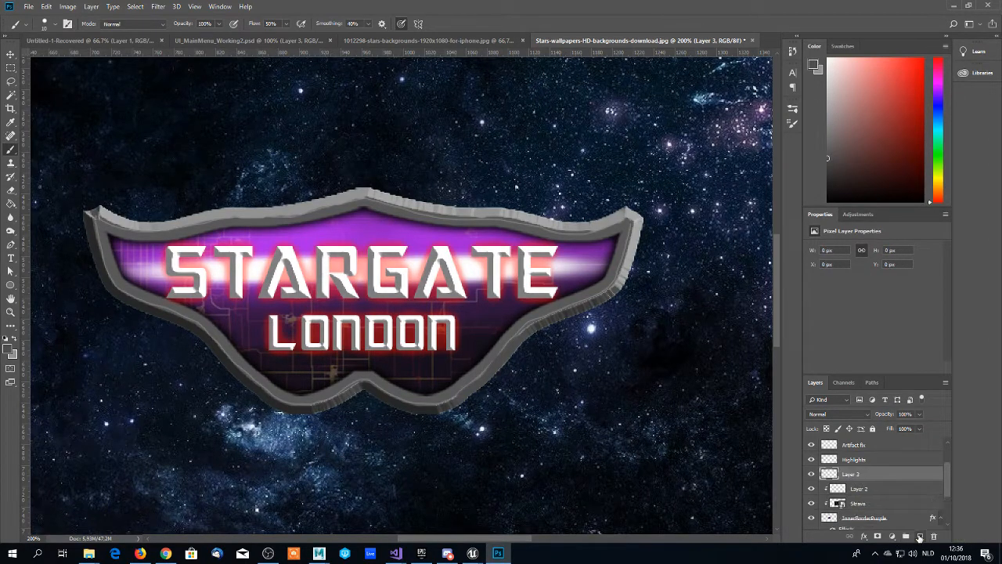
{"action": "double_click", "coordinate": [846, 475]}
{"action": "type", "text": "l"}
{"action": "type", "text": "dgeDamage"}
{"action": "key", "text": "Return"}
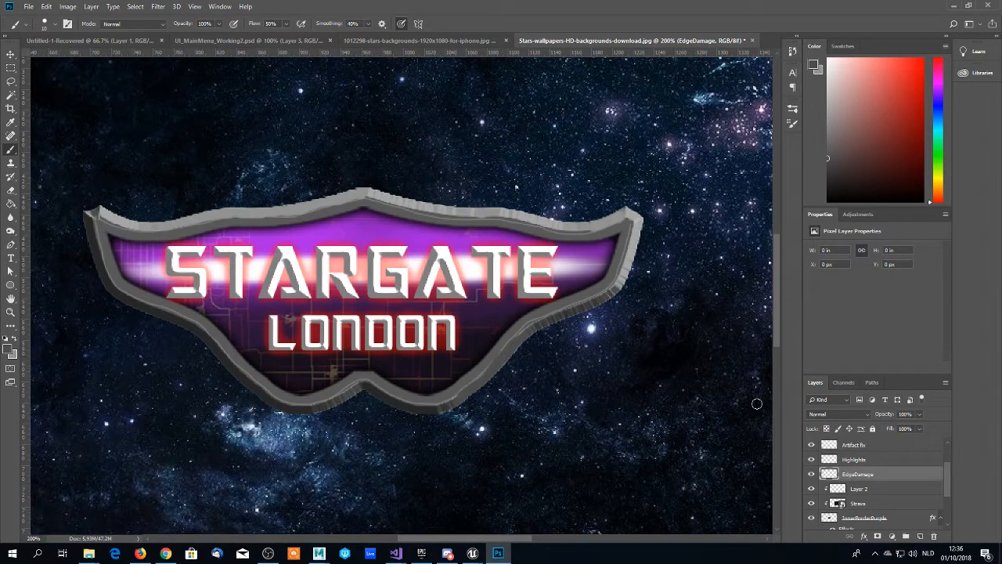
- Extend the EdgeDamage layer's name to "EdgeDamage Shadow"
{"action": "scroll", "coordinate": [881, 484], "scroll_direction": "down", "scroll_amount": 4}
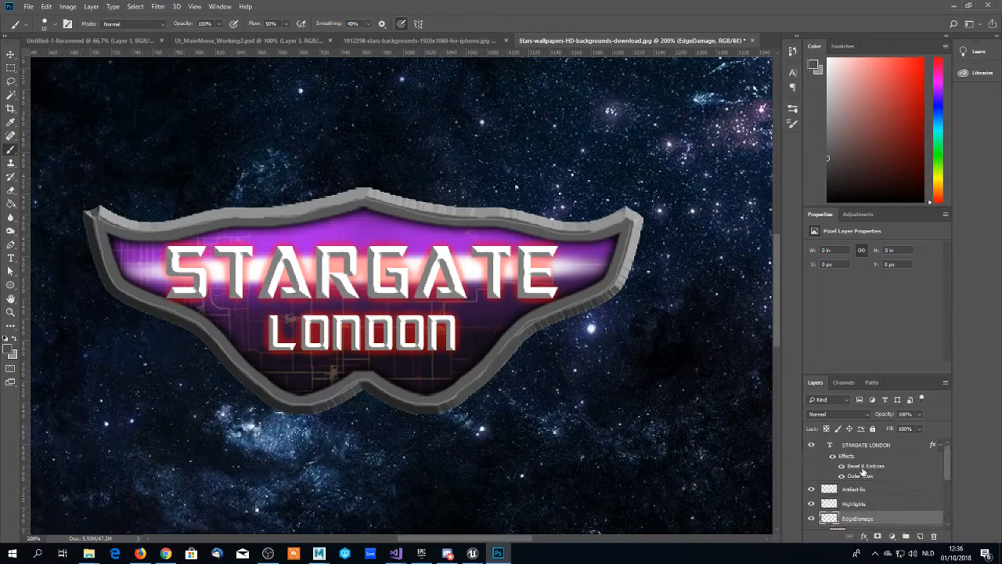
{"action": "scroll", "coordinate": [875, 484], "scroll_direction": "up", "scroll_amount": 3}
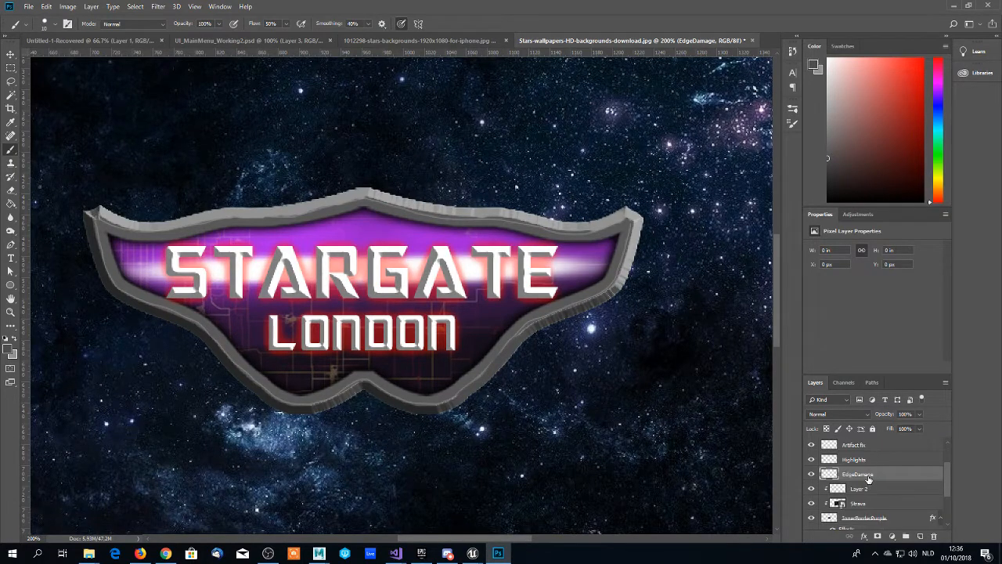
{"action": "double_click", "coordinate": [878, 473]}
{"action": "left_click", "coordinate": [876, 473]}
{"action": "type", "text": "Shadow"}
{"action": "key", "text": "Return"}
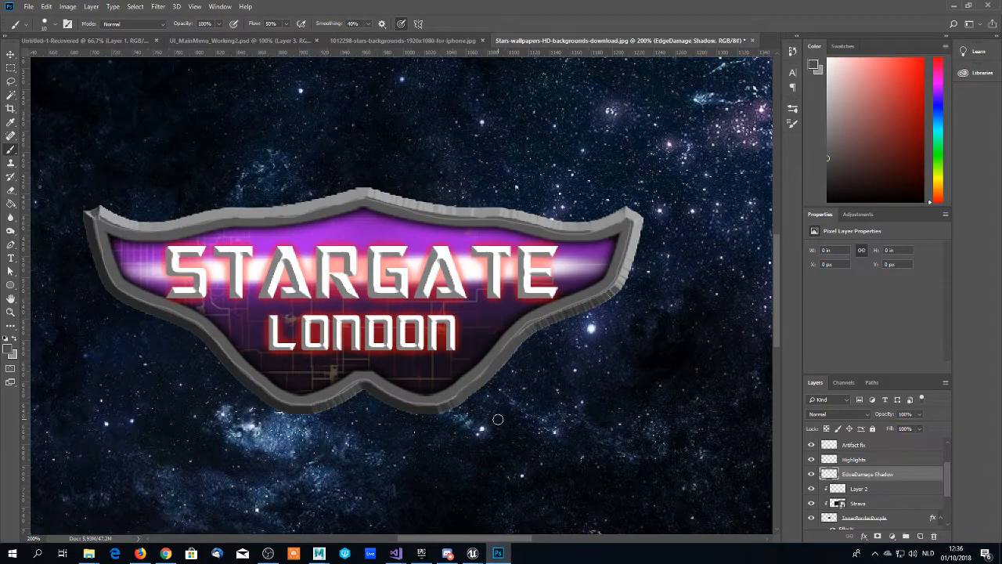
- Reduce the hard round brush's size to 2 px
{"action": "right_click", "coordinate": [250, 375]}
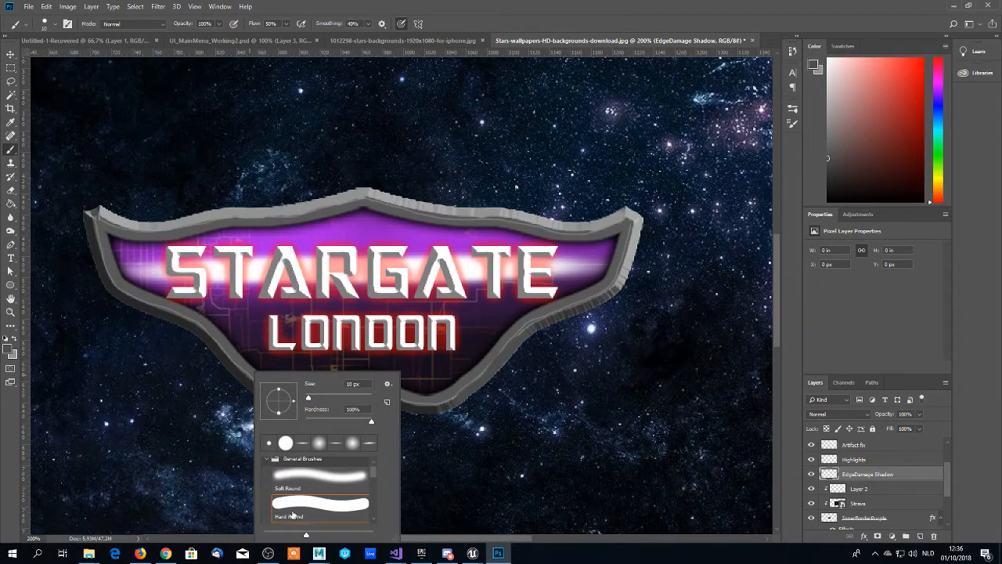
{"action": "left_click_drag", "start_coordinate": [312, 400], "coordinate": [305, 401]}
{"action": "left_click_drag", "start_coordinate": [306, 403], "coordinate": [306, 403]}
{"action": "key", "text": "Return"}
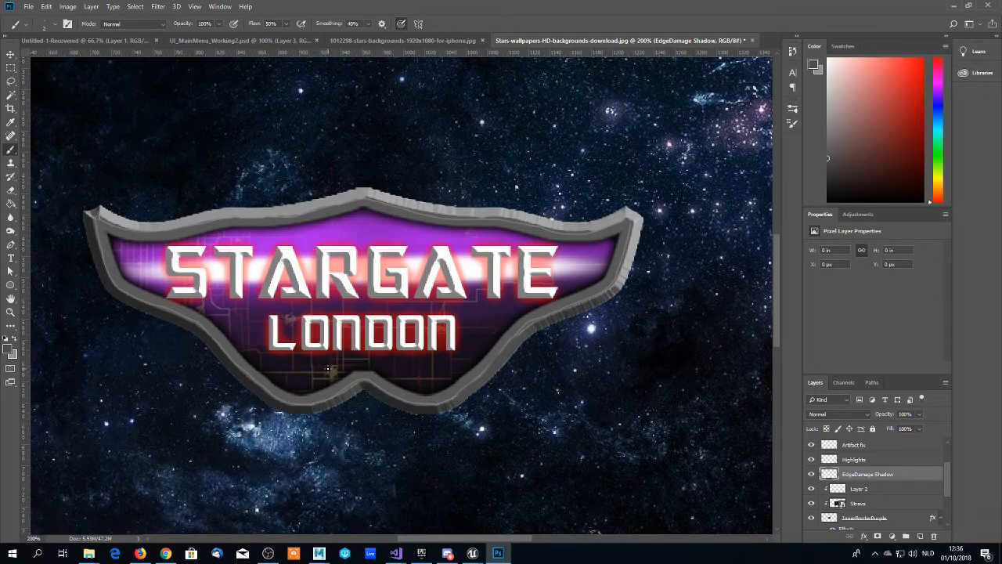
- Set the foreground colour to the near-black grey #191919
{"action": "left_click", "coordinate": [10, 349]}
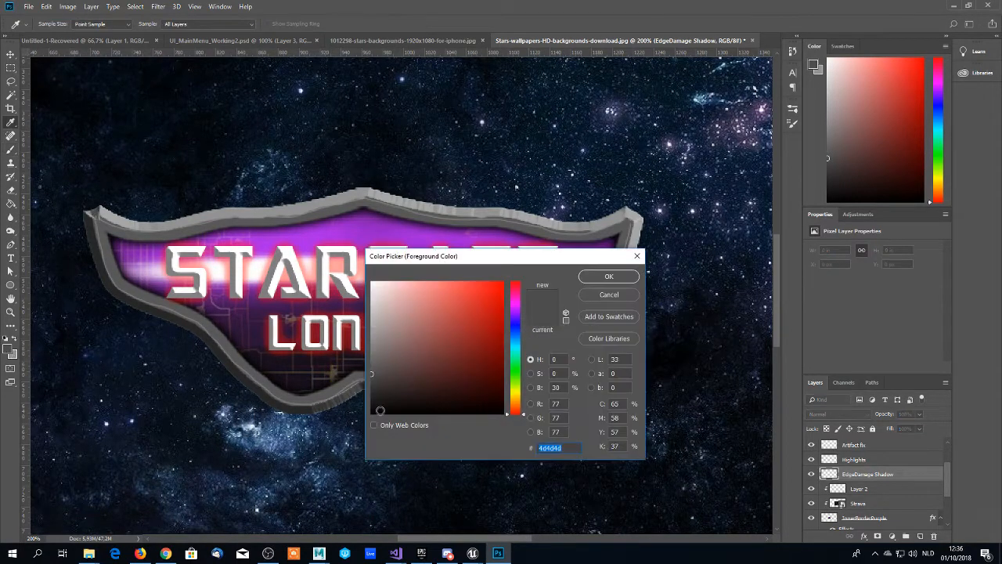
{"action": "left_click", "coordinate": [372, 402]}
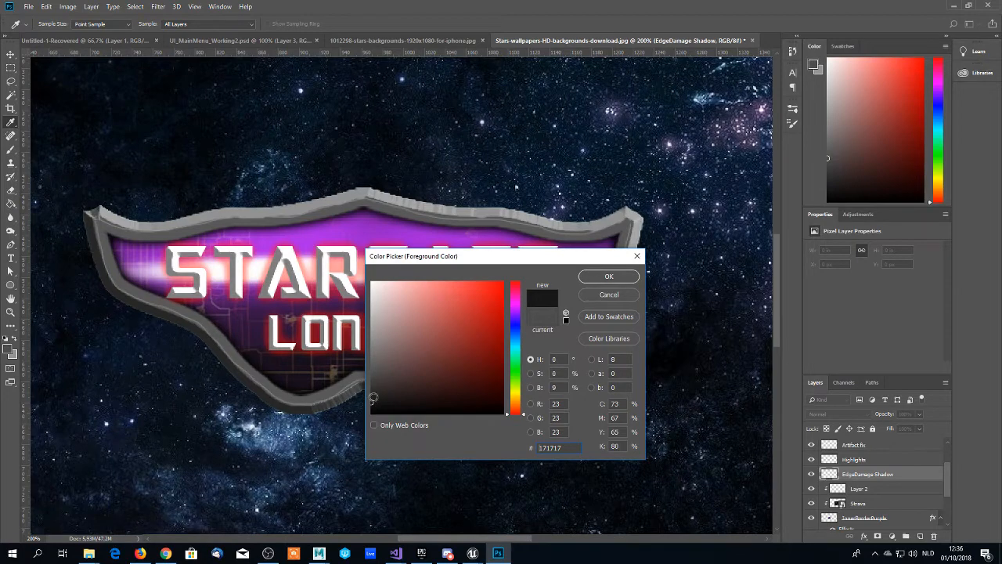
{"action": "left_click_drag", "start_coordinate": [372, 405], "coordinate": [362, 433]}
{"action": "left_click", "coordinate": [372, 401]}
{"action": "left_click", "coordinate": [370, 402]}
{"action": "left_click", "coordinate": [600, 278]}
- Paint a dark crack across the frame at its lower right corner, below the wing tip, on the EdgeDamage Shadow layer
{"action": "scroll", "coordinate": [354, 389], "scroll_direction": "down", "scroll_amount": 1}
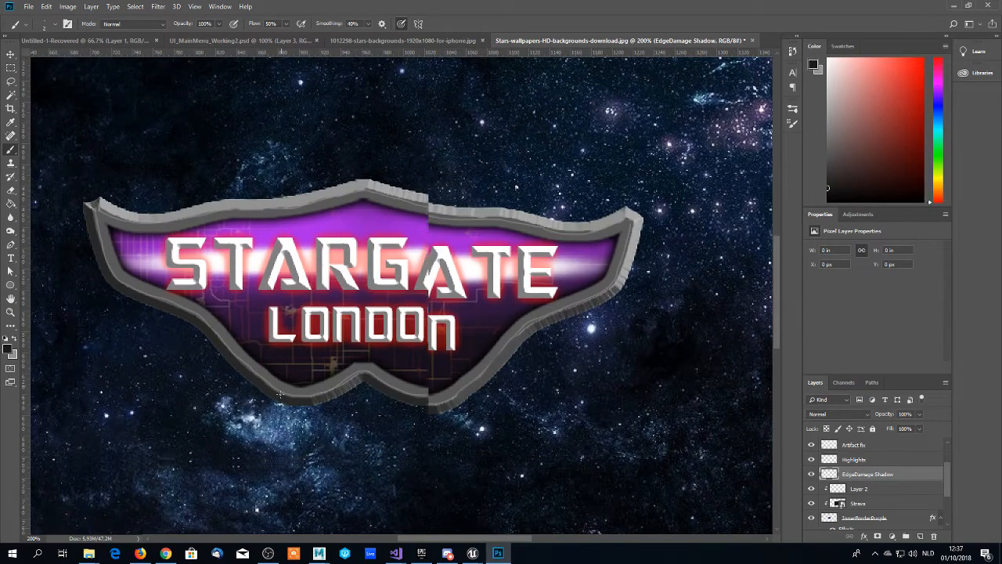
{"action": "scroll", "coordinate": [211, 333], "scroll_direction": "up", "scroll_amount": 1}
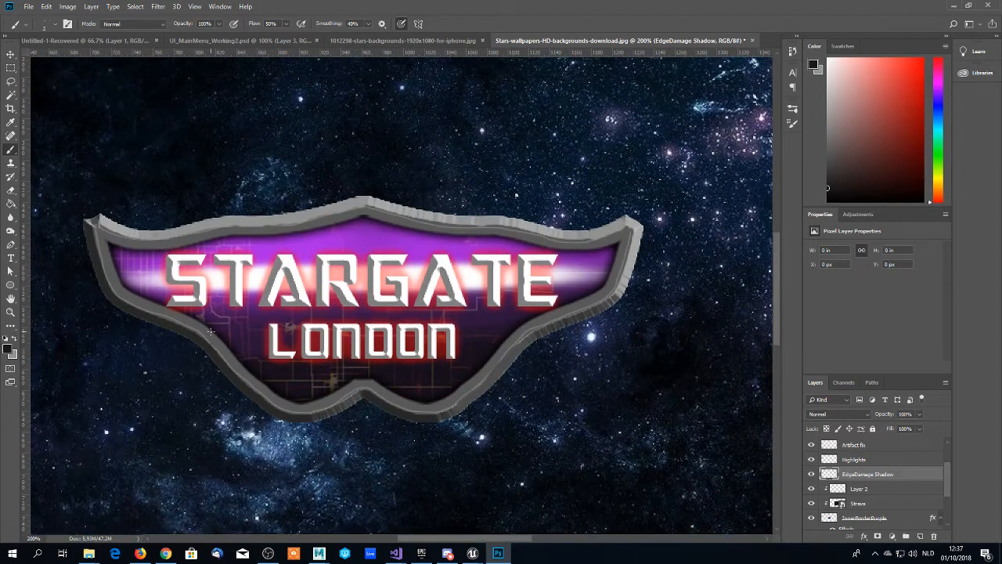
{"action": "key", "text": "z"}
{"action": "left_click", "coordinate": [208, 359]}
{"action": "left_click", "coordinate": [207, 365]}
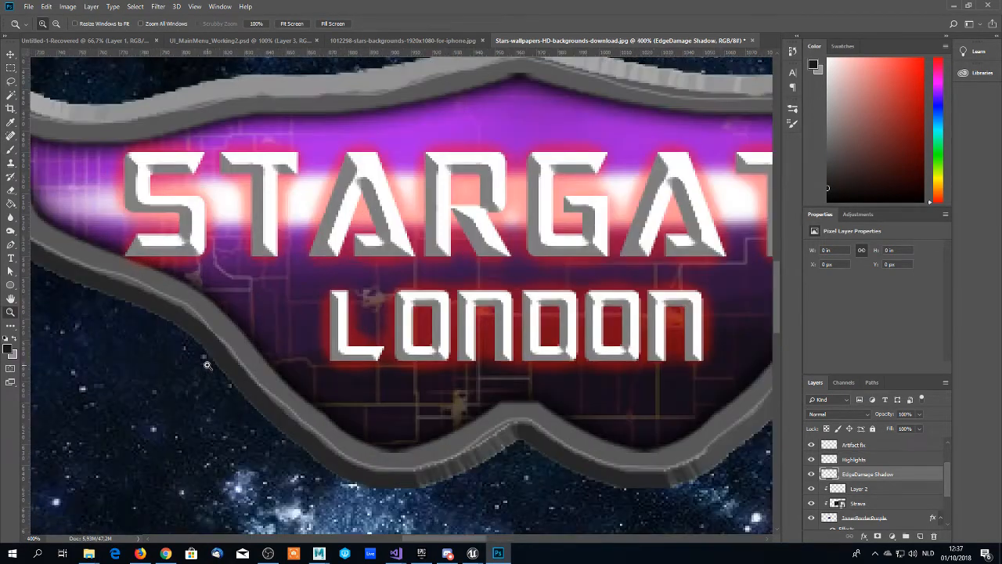
{"action": "key", "text": "b"}
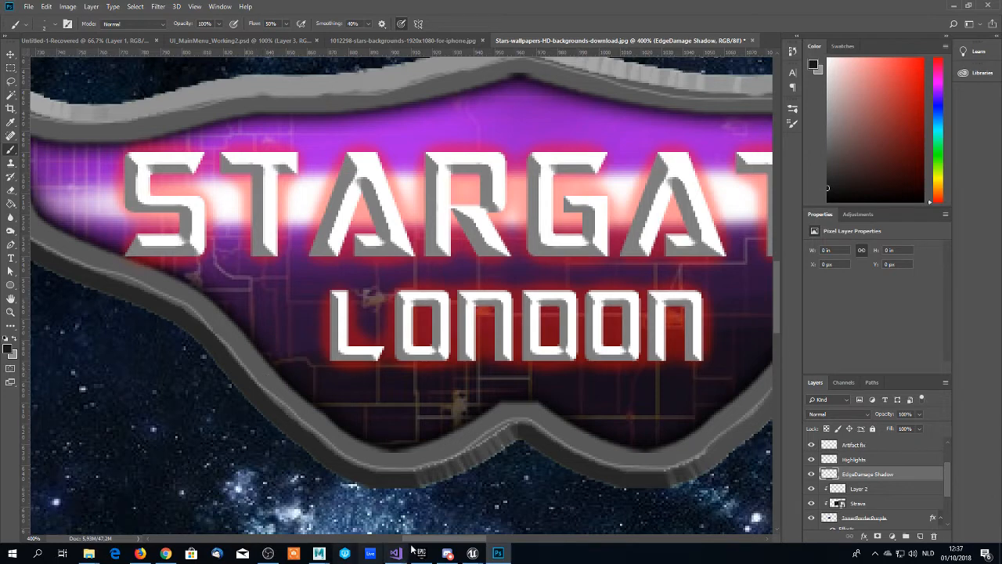
{"action": "left_click_drag", "start_coordinate": [423, 540], "coordinate": [462, 542]}
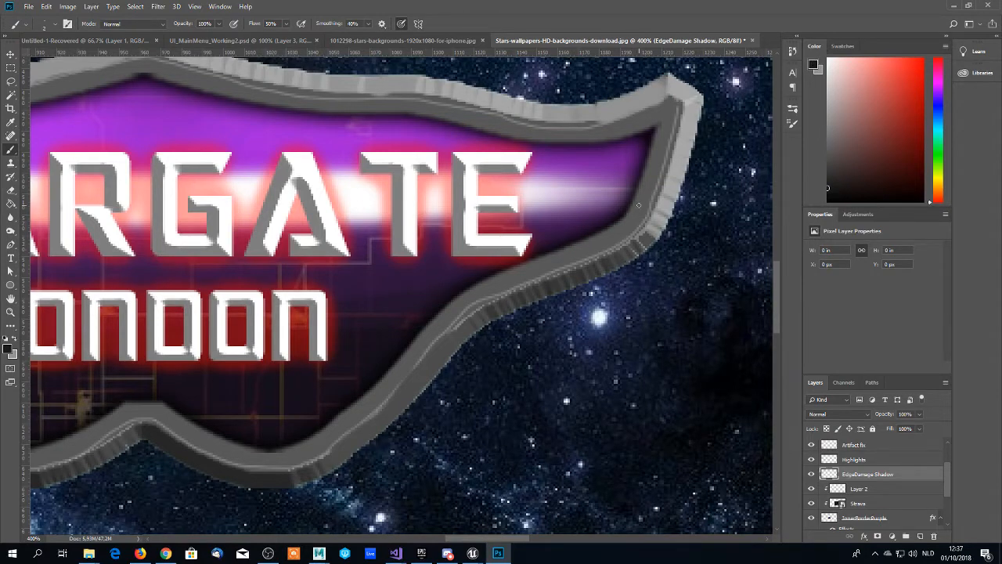
{"action": "left_click_drag", "start_coordinate": [648, 225], "coordinate": [655, 243]}
{"action": "left_click_drag", "start_coordinate": [636, 204], "coordinate": [652, 240]}
{"action": "left_click_drag", "start_coordinate": [633, 202], "coordinate": [647, 228]}
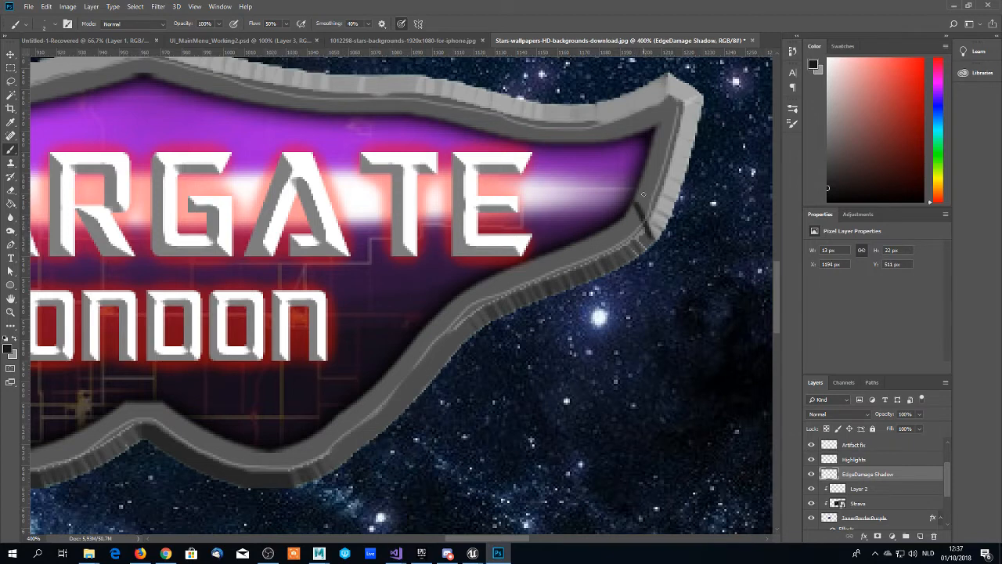
- Paint a dark crack across the upper frame near the right tip and move the EdgeDamage Shadow layer above Artifact fix
{"action": "scroll", "coordinate": [627, 199], "scroll_direction": "up", "scroll_amount": 3}
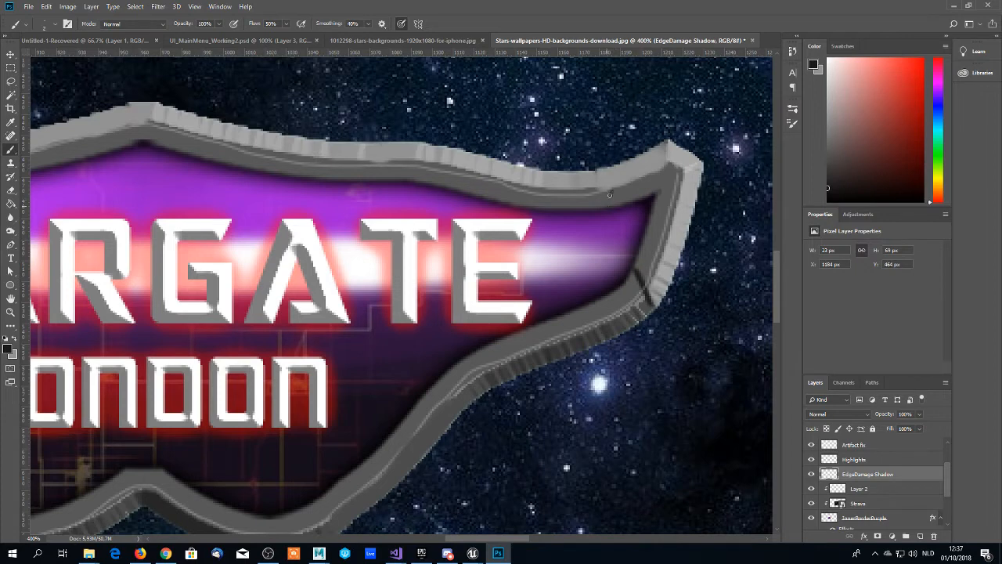
{"action": "left_click_drag", "start_coordinate": [610, 199], "coordinate": [615, 189]}
{"action": "mouse_move", "coordinate": [856, 476]}
{"action": "left_mouse_down"}
{"action": "mouse_move", "coordinate": [848, 438]}
{"action": "mouse_move", "coordinate": [850, 481]}
{"action": "left_mouse_up"}
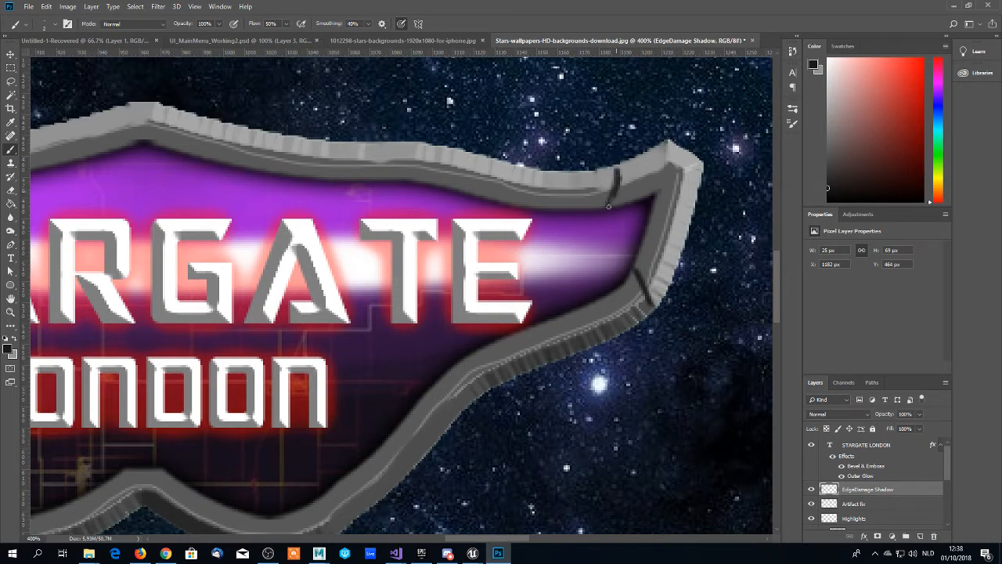
- Paint a dark Y-shaped crack across the upper frame, between the central peak and the right tip
{"action": "scroll", "coordinate": [565, 213], "scroll_direction": "down", "scroll_amount": 1}
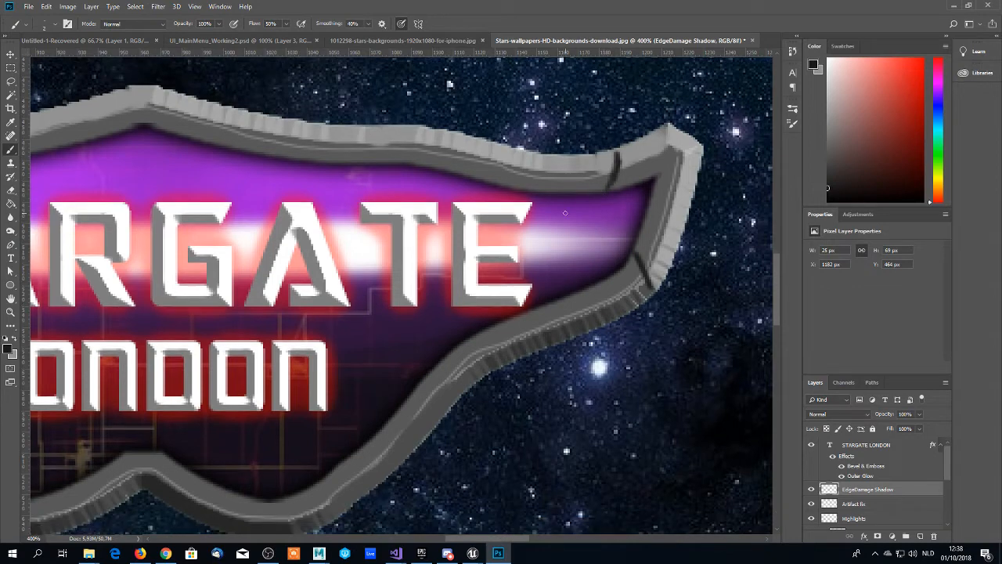
{"action": "scroll", "coordinate": [565, 212], "scroll_direction": "up", "scroll_amount": 2}
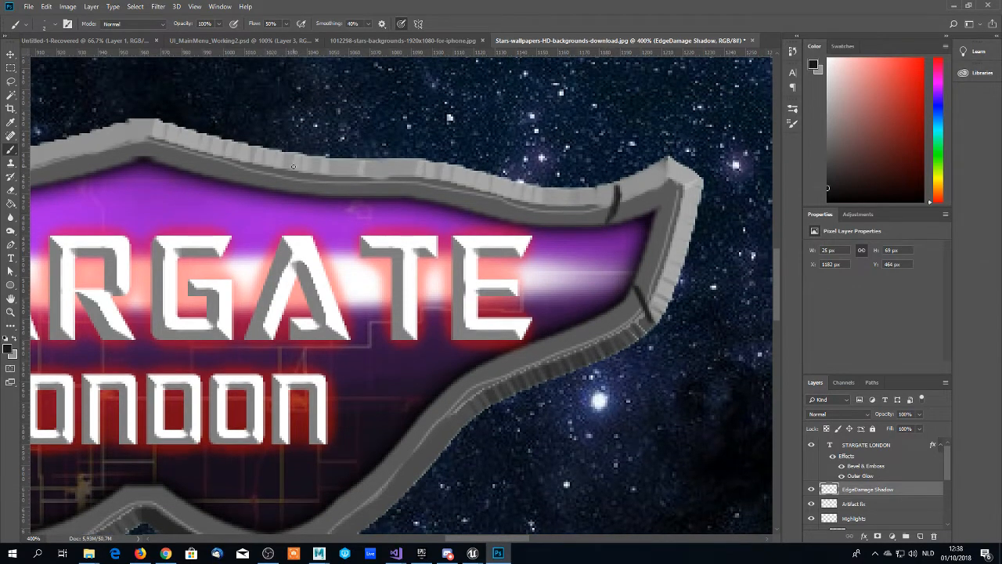
{"action": "scroll", "coordinate": [349, 166], "scroll_direction": "down", "scroll_amount": 1}
{"action": "mouse_move", "coordinate": [365, 154]}
{"action": "left_mouse_down"}
{"action": "mouse_move", "coordinate": [331, 189]}
{"action": "mouse_move", "coordinate": [324, 148]}
{"action": "left_mouse_up"}
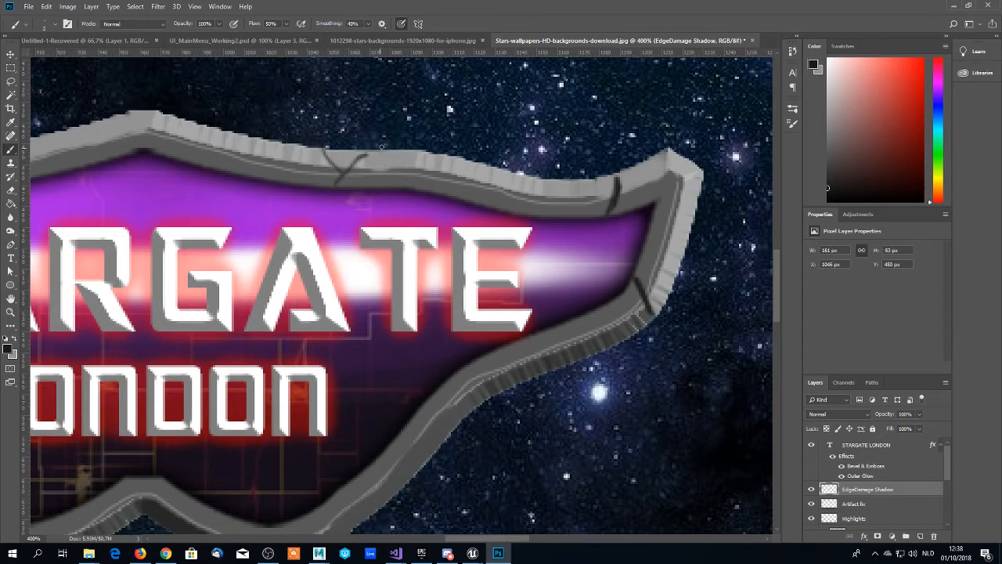
{"action": "mouse_move", "coordinate": [368, 152]}
{"action": "left_mouse_down"}
{"action": "mouse_move", "coordinate": [329, 190]}
{"action": "mouse_move", "coordinate": [361, 153]}
{"action": "mouse_move", "coordinate": [386, 144]}
{"action": "mouse_move", "coordinate": [344, 175]}
{"action": "mouse_move", "coordinate": [384, 148]}
{"action": "left_mouse_up"}
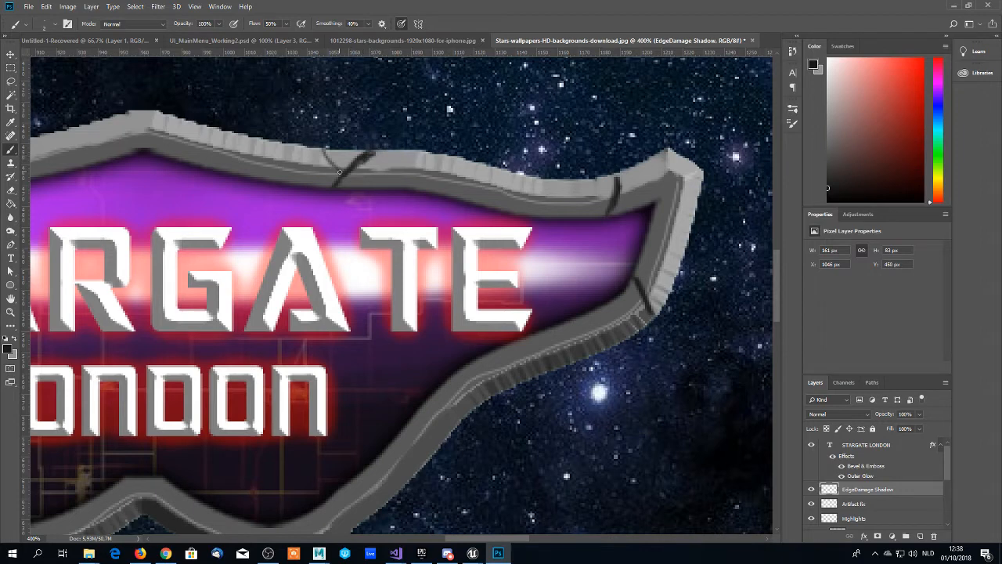
{"action": "mouse_move", "coordinate": [342, 173]}
{"action": "left_mouse_down"}
{"action": "mouse_move", "coordinate": [322, 144]}
{"action": "mouse_move", "coordinate": [340, 177]}
{"action": "mouse_move", "coordinate": [322, 162]}
{"action": "mouse_move", "coordinate": [325, 148]}
{"action": "left_mouse_up"}
- Paint a dark crack across the frame's lower right curve and two crossing cracks just left of the bottom centre notch
{"action": "scroll", "coordinate": [499, 253], "scroll_direction": "down", "scroll_amount": 1}
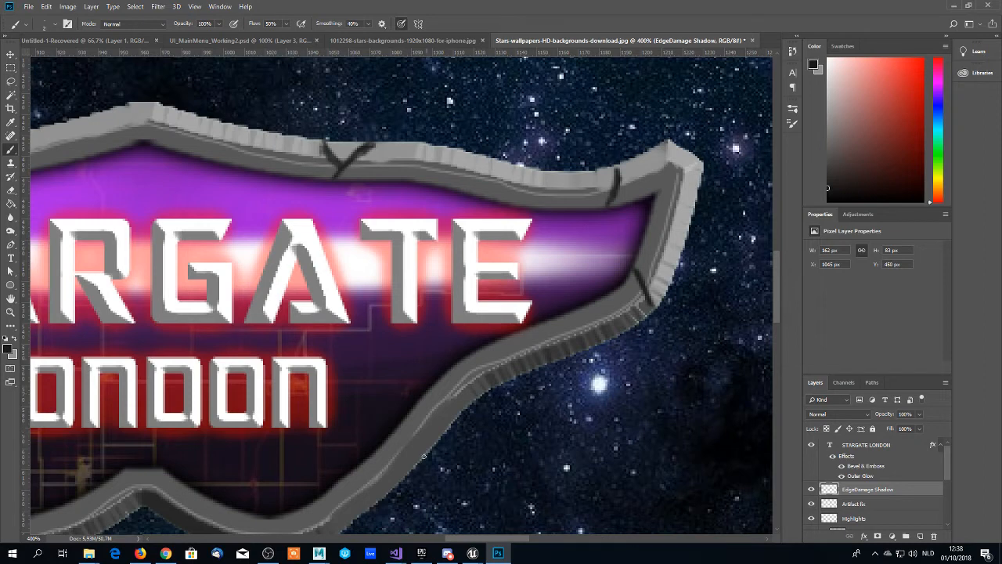
{"action": "scroll", "coordinate": [424, 455], "scroll_direction": "down", "scroll_amount": 3}
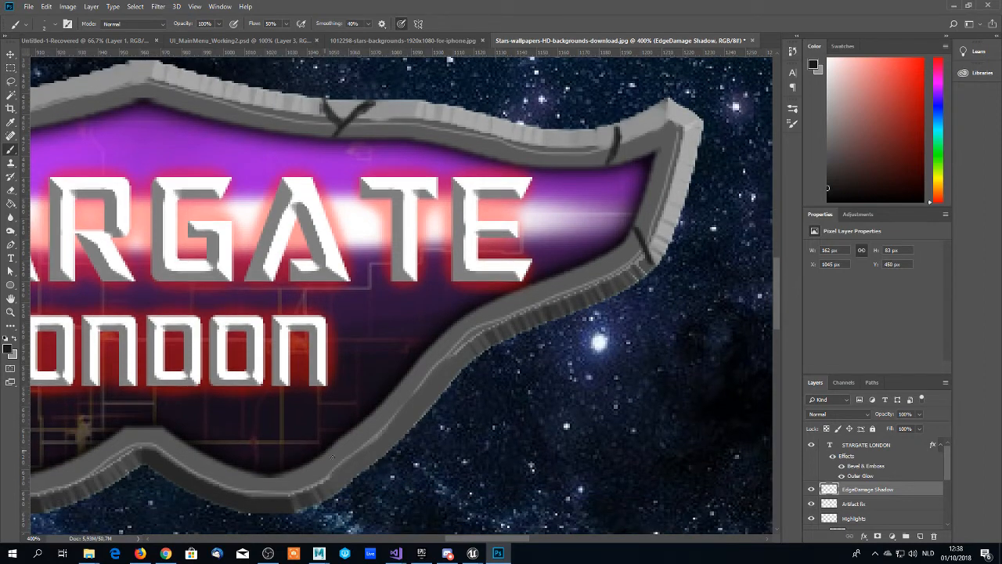
{"action": "mouse_move", "coordinate": [332, 457]}
{"action": "left_mouse_down"}
{"action": "mouse_move", "coordinate": [366, 478]}
{"action": "mouse_move", "coordinate": [353, 471]}
{"action": "left_mouse_up"}
{"action": "scroll", "coordinate": [391, 431], "scroll_direction": "left", "scroll_amount": 5}
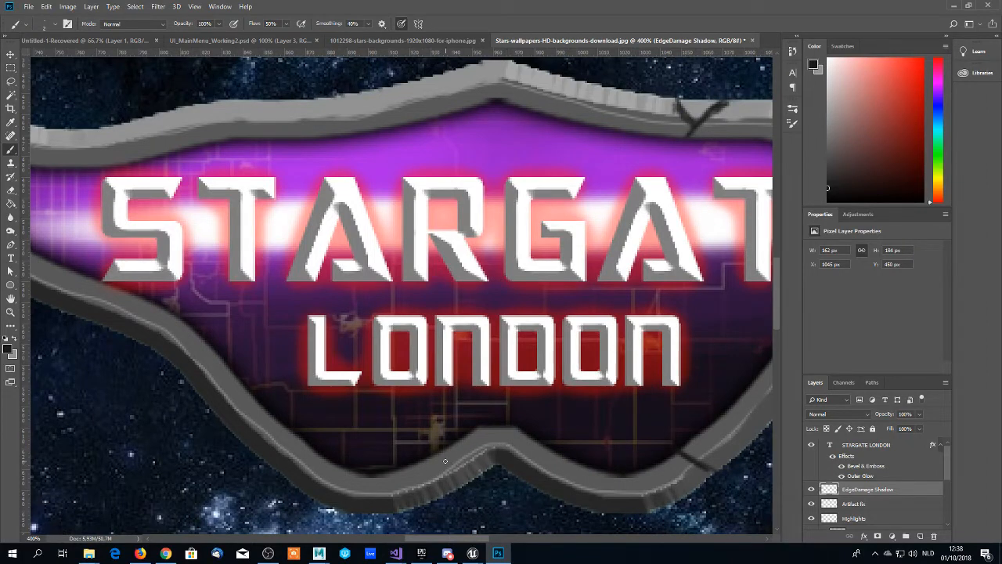
{"action": "mouse_move", "coordinate": [431, 462]}
{"action": "left_mouse_down"}
{"action": "mouse_move", "coordinate": [472, 488]}
{"action": "mouse_move", "coordinate": [418, 459]}
{"action": "mouse_move", "coordinate": [464, 489]}
{"action": "left_mouse_up"}
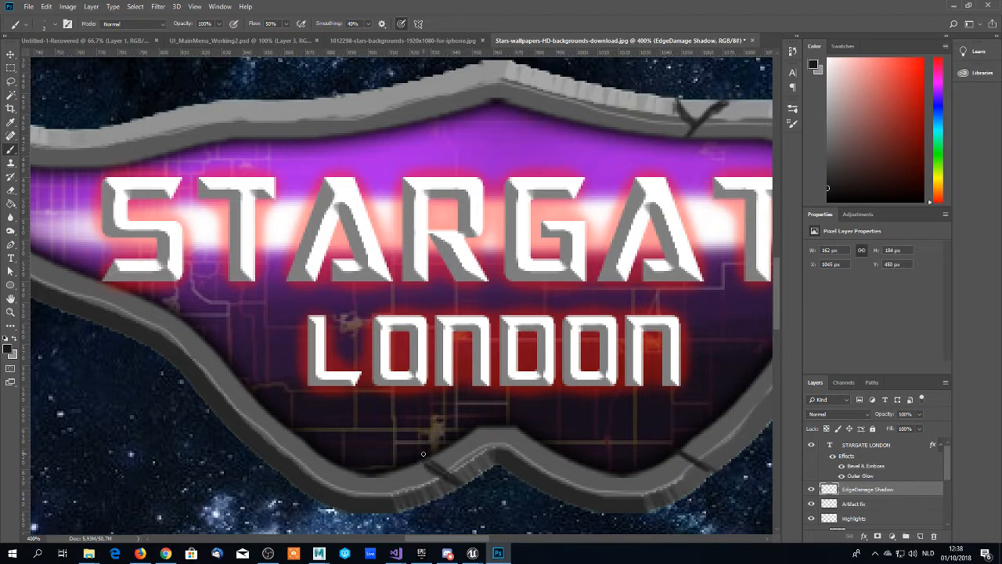
{"action": "left_click_drag", "start_coordinate": [423, 453], "coordinate": [437, 509]}
- Paint dark cracks across the frame's lower left slope, the left wing's outer side and the upper left edge
{"action": "scroll", "coordinate": [174, 420], "scroll_direction": "down", "scroll_amount": 1}
{"action": "left_click_drag", "start_coordinate": [208, 337], "coordinate": [206, 390]}
{"action": "left_click_drag", "start_coordinate": [206, 335], "coordinate": [208, 404]}
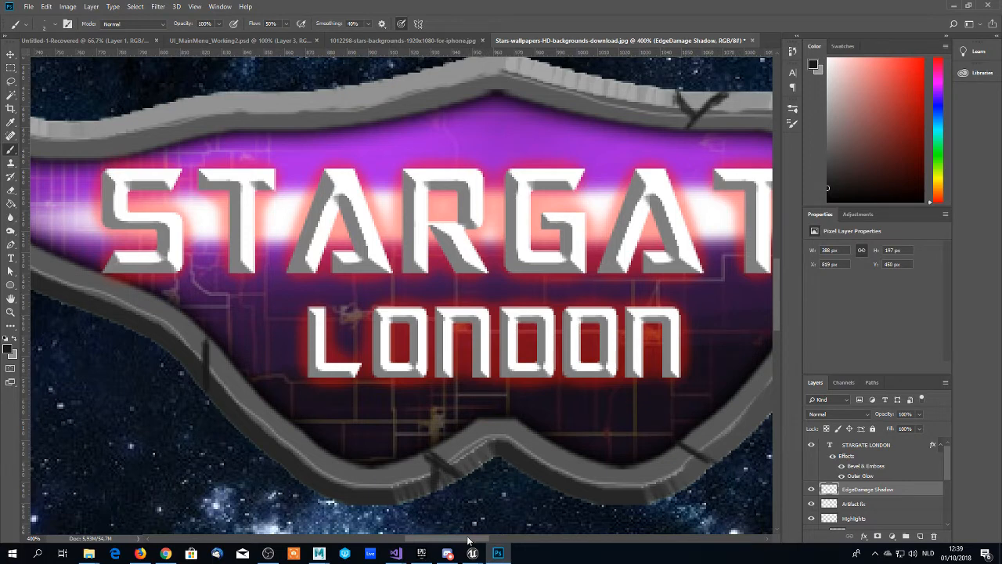
{"action": "left_click_drag", "start_coordinate": [468, 540], "coordinate": [425, 540]}
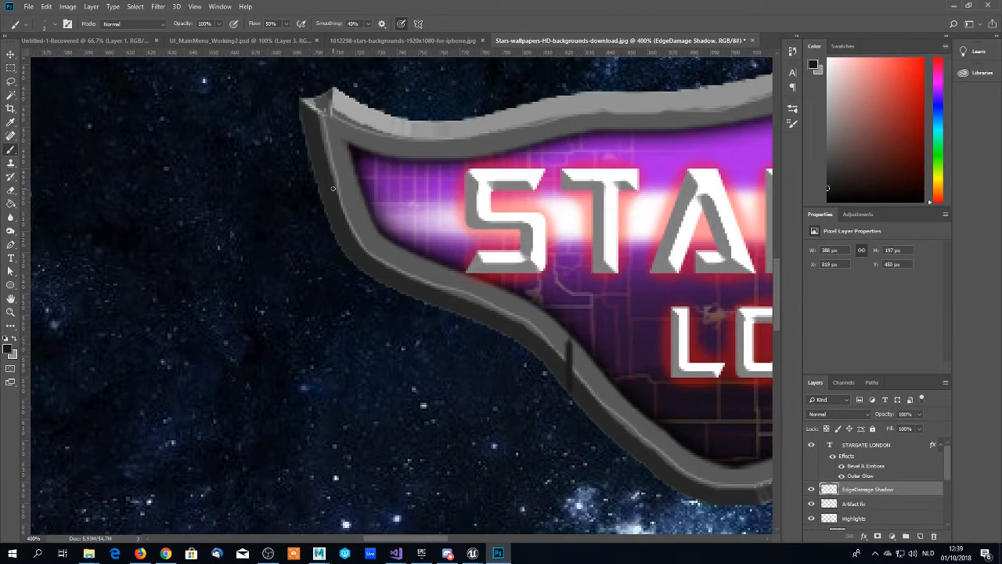
{"action": "left_click_drag", "start_coordinate": [334, 187], "coordinate": [353, 196]}
{"action": "left_click_drag", "start_coordinate": [359, 197], "coordinate": [365, 202]}
{"action": "left_click_drag", "start_coordinate": [522, 115], "coordinate": [509, 131]}
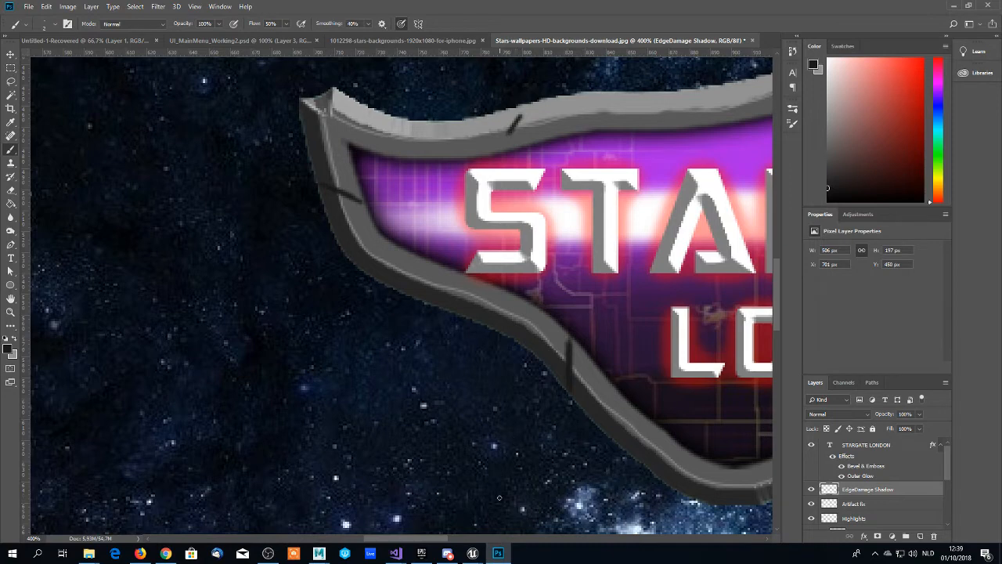
- Paint a dark crack across the upper frame just left of the central peak
{"action": "left_click_drag", "start_coordinate": [444, 539], "coordinate": [489, 538]}
{"action": "scroll", "coordinate": [345, 139], "scroll_direction": "up", "scroll_amount": 2}
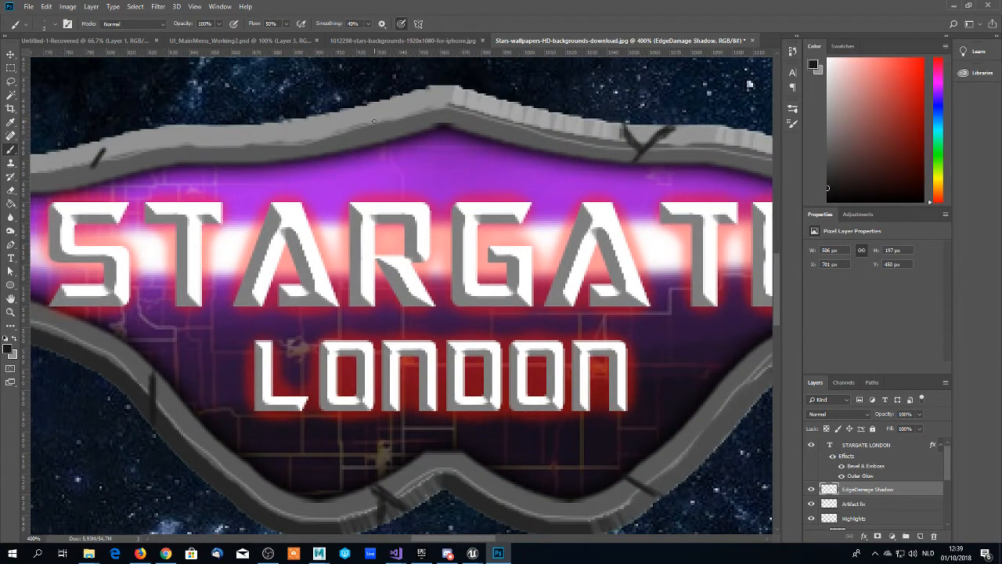
{"action": "mouse_move", "coordinate": [372, 111]}
{"action": "left_mouse_down"}
{"action": "mouse_move", "coordinate": [376, 158]}
{"action": "mouse_move", "coordinate": [370, 104]}
{"action": "mouse_move", "coordinate": [372, 147]}
{"action": "mouse_move", "coordinate": [370, 110]}
{"action": "mouse_move", "coordinate": [373, 135]}
{"action": "left_mouse_up"}
- Add a new empty layer directly above EdgeDamage Shadow and name it EdgeDamage Highlights
{"action": "left_click", "coordinate": [921, 537]}
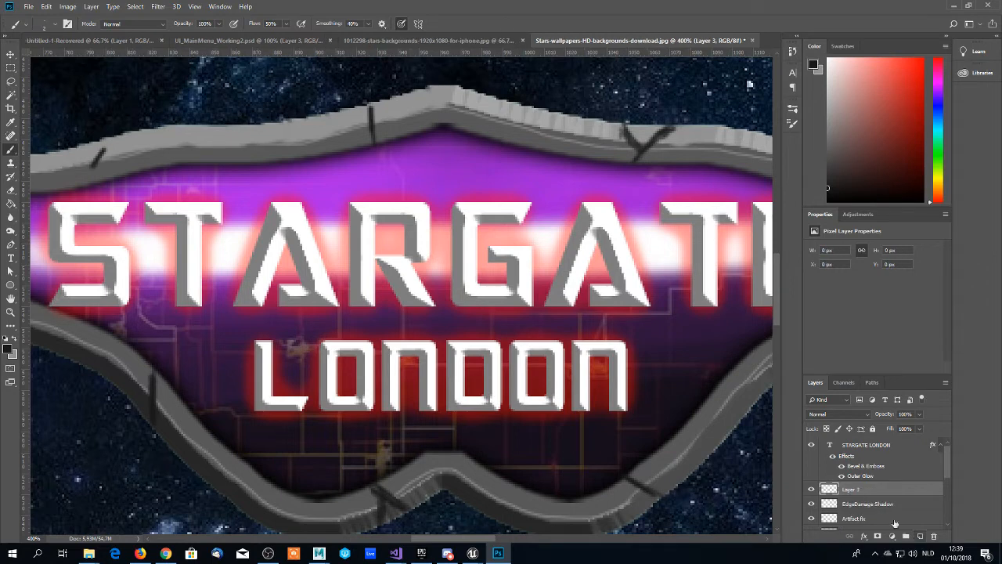
{"action": "double_click", "coordinate": [857, 490]}
{"action": "type", "text": "EdgeDamage Highlights"}
{"action": "key", "text": "Return"}
- Set the foreground colour to the light grey #e0e0e0
{"action": "scroll", "coordinate": [857, 493], "scroll_direction": "down", "scroll_amount": 1}
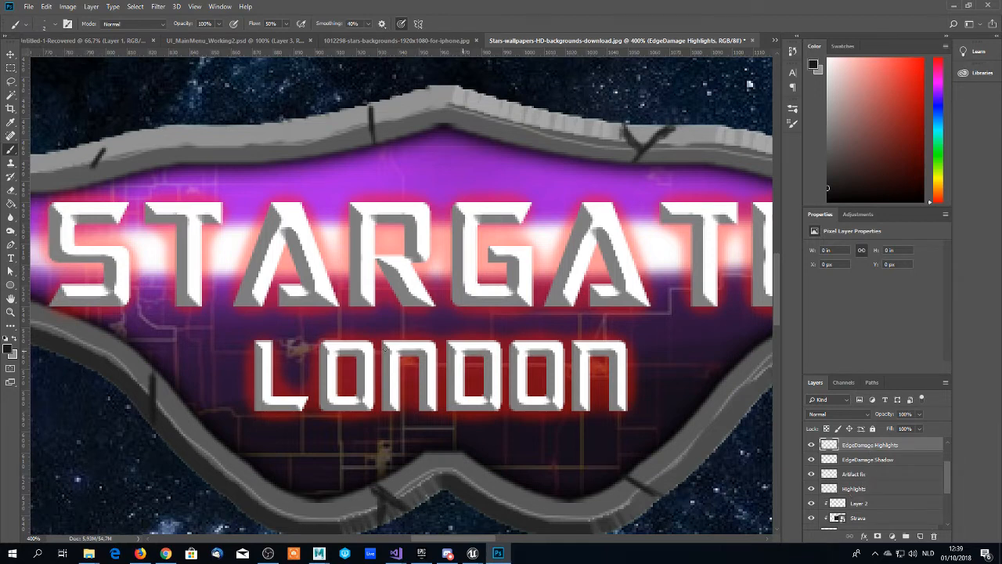
{"action": "left_click", "coordinate": [8, 349]}
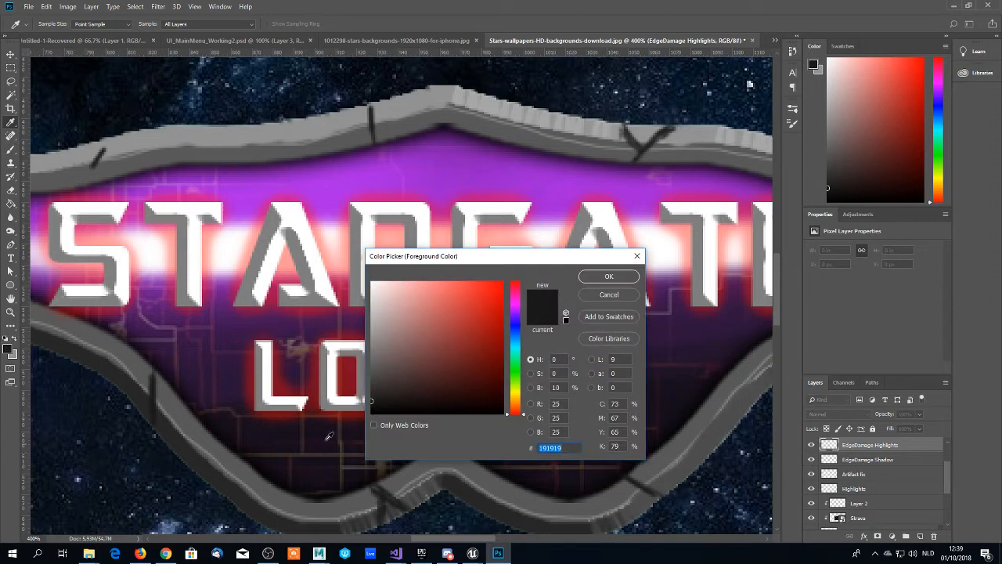
{"action": "left_click_drag", "start_coordinate": [377, 302], "coordinate": [361, 297]}
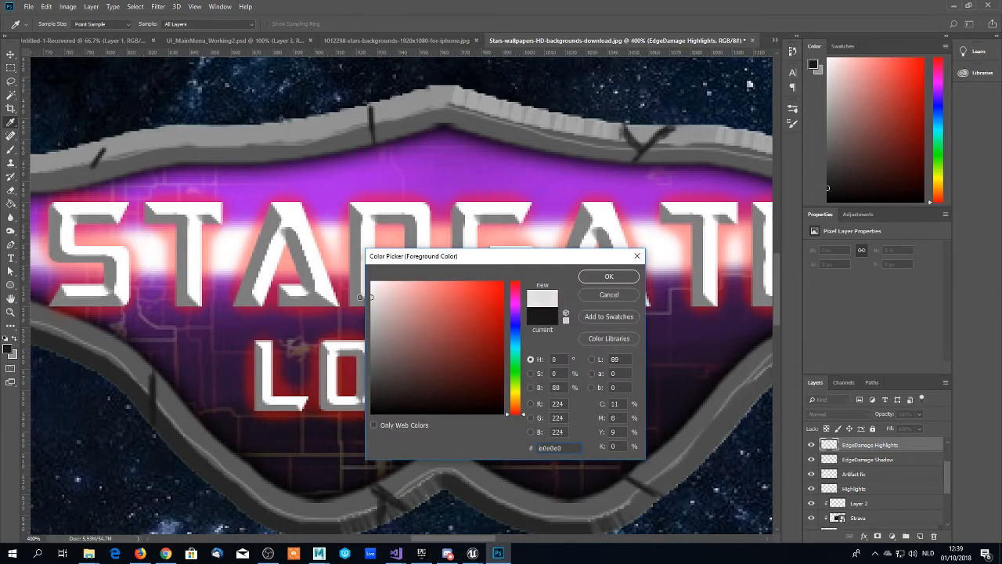
{"action": "left_click", "coordinate": [606, 276]}
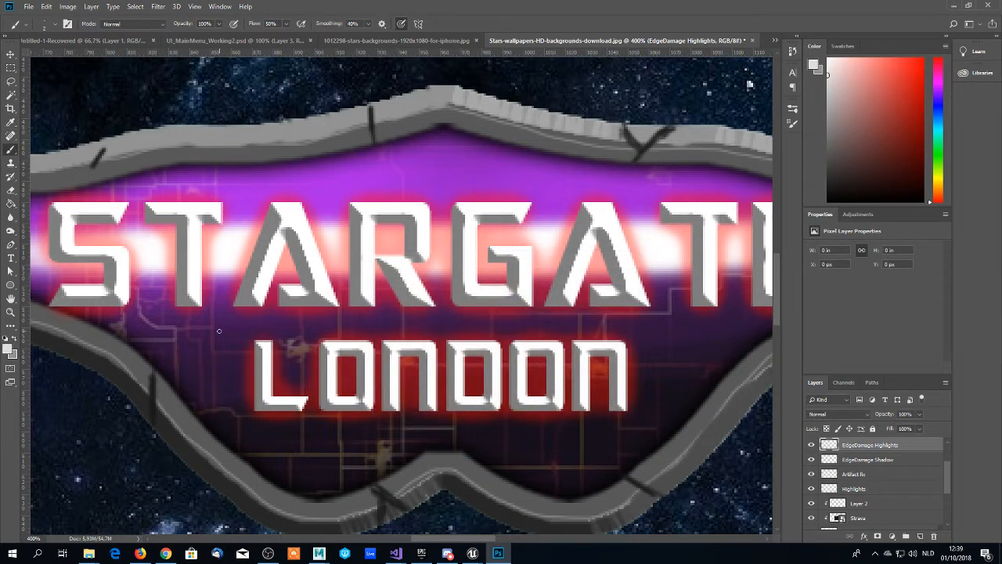
- Try to paint a light highlight along the crack near the frame's upper right tip, and undo the stroke
{"action": "scroll", "coordinate": [220, 331], "scroll_direction": "down", "scroll_amount": 1}
{"action": "scroll", "coordinate": [188, 337], "scroll_direction": "up", "scroll_amount": 4}
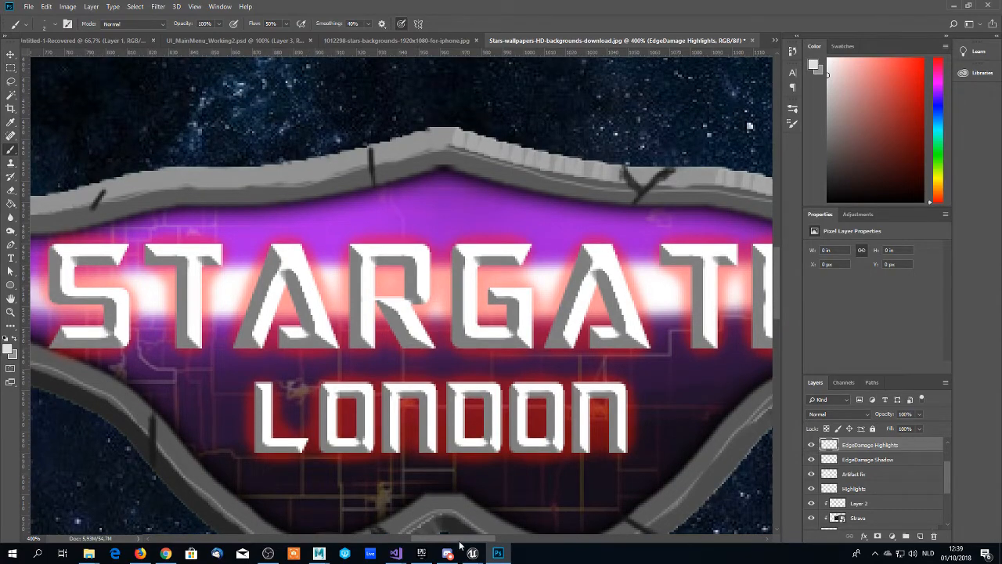
{"action": "left_click_drag", "start_coordinate": [460, 539], "coordinate": [498, 539]}
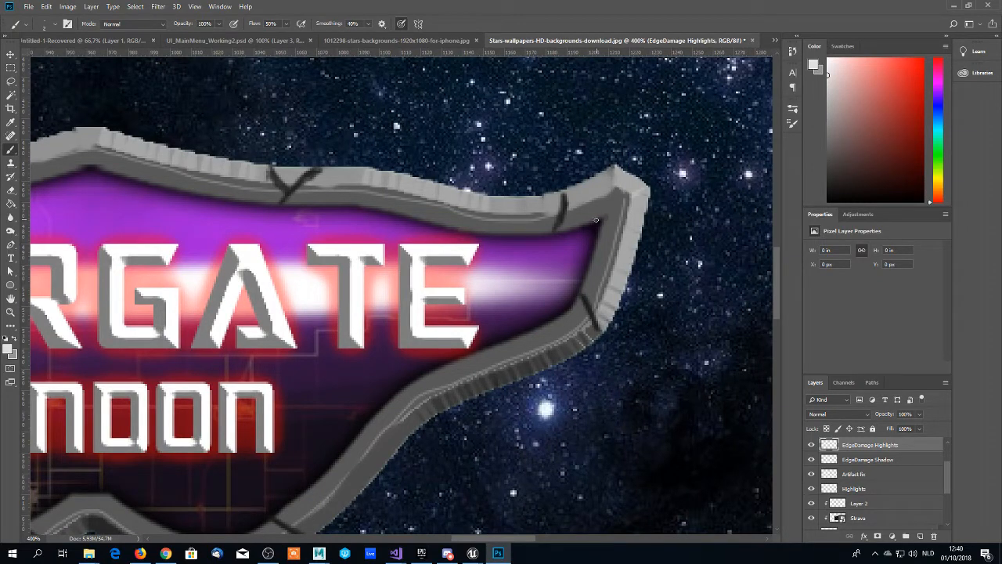
{"action": "scroll", "coordinate": [560, 225], "scroll_direction": "down", "scroll_amount": 1}
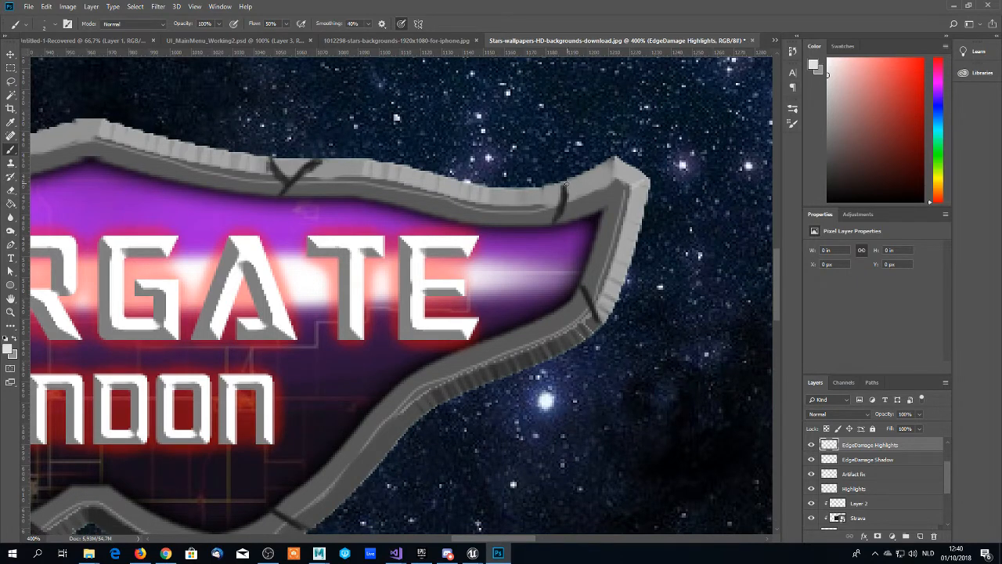
{"action": "mouse_move", "coordinate": [567, 190]}
{"action": "left_mouse_down"}
{"action": "mouse_move", "coordinate": [556, 230]}
{"action": "mouse_move", "coordinate": [569, 190]}
{"action": "left_mouse_up"}
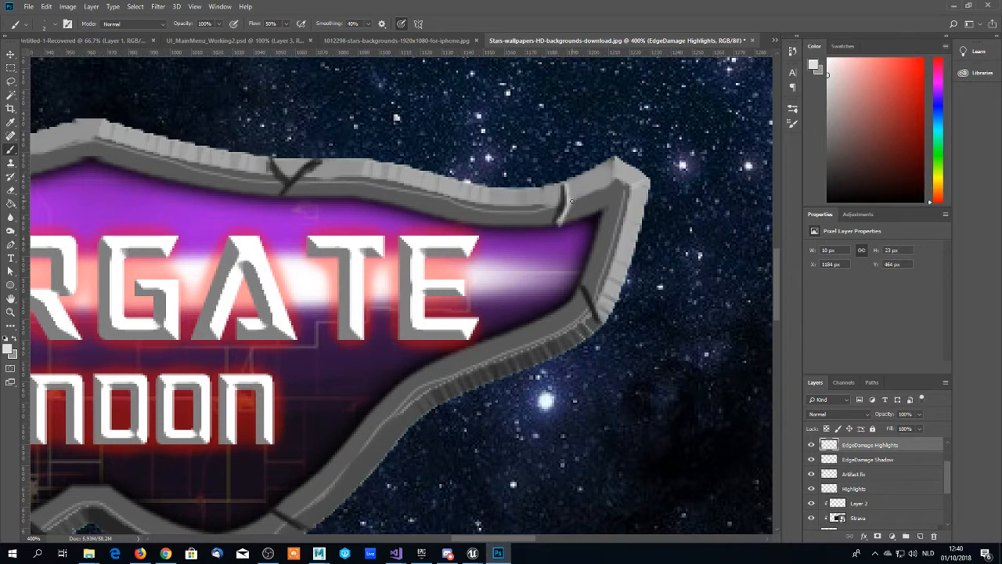
{"action": "key", "text": "ctrl+z"}
{"action": "key", "text": "ctrl+z"}
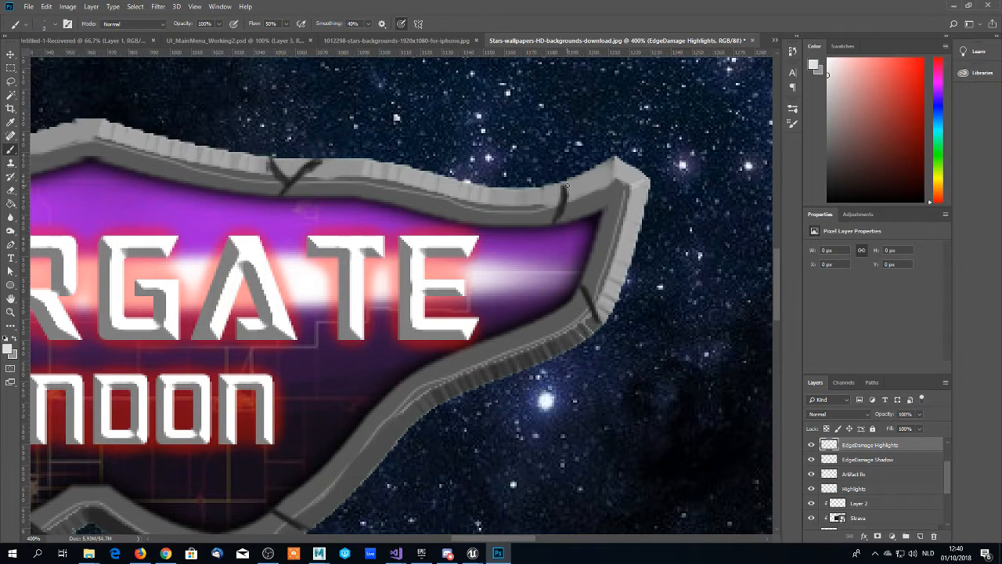
- Set the brush size to 1 px and paint light highlights along the two cracks on the frame's right wing
{"action": "right_click", "coordinate": [565, 185]}
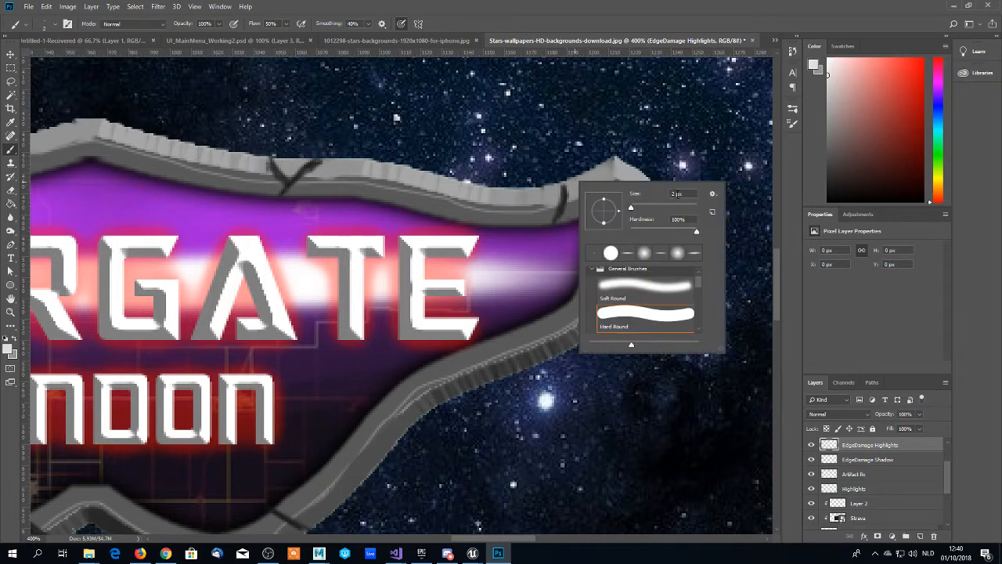
{"action": "double_click", "coordinate": [674, 194]}
{"action": "key", "text": "Return"}
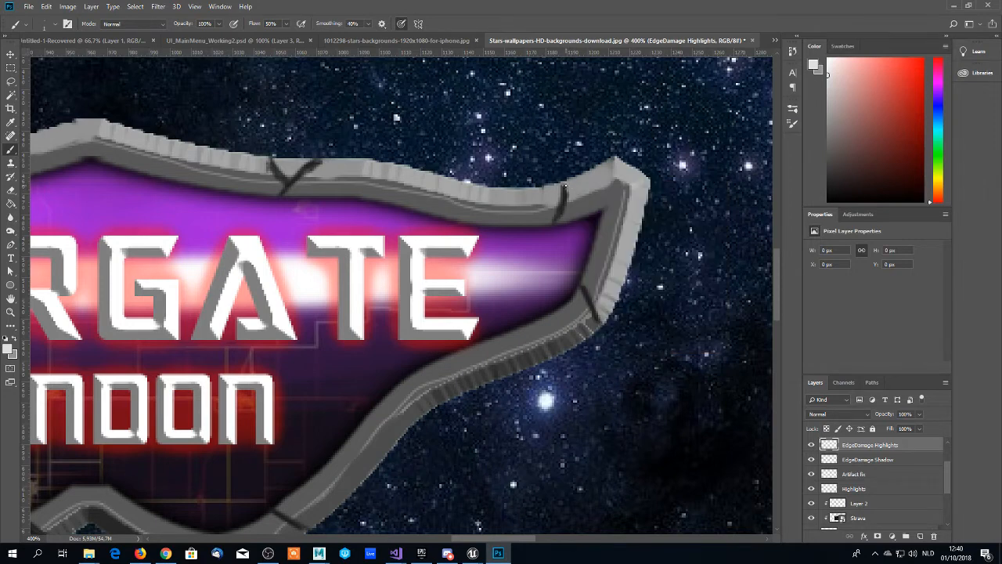
{"action": "left_click_drag", "start_coordinate": [566, 184], "coordinate": [558, 230]}
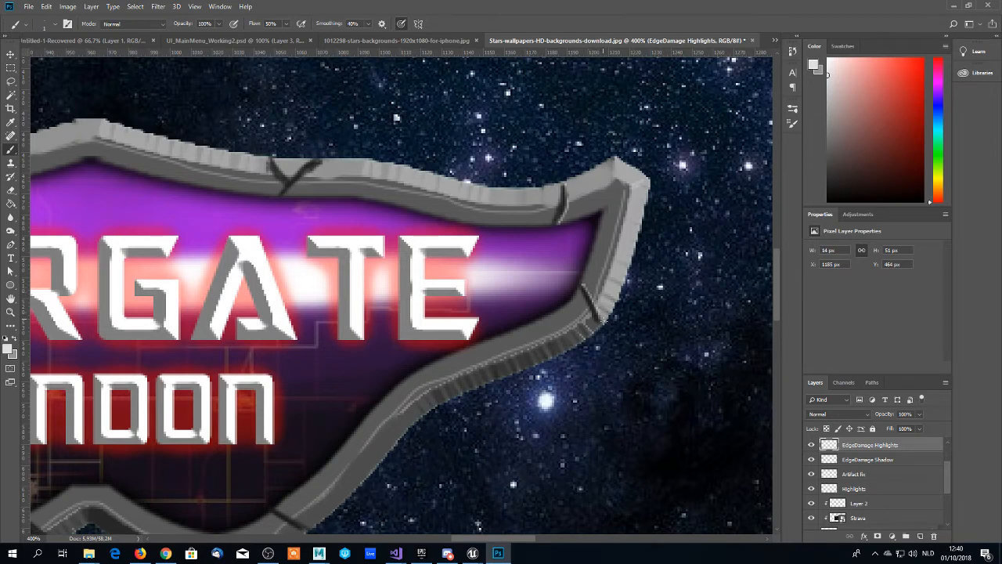
{"action": "left_click_drag", "start_coordinate": [606, 323], "coordinate": [599, 317]}
- Paint light highlights along both branches of the Y-shaped crack on the upper frame right of the central peak
{"action": "scroll", "coordinate": [509, 299], "scroll_direction": "down", "scroll_amount": 1}
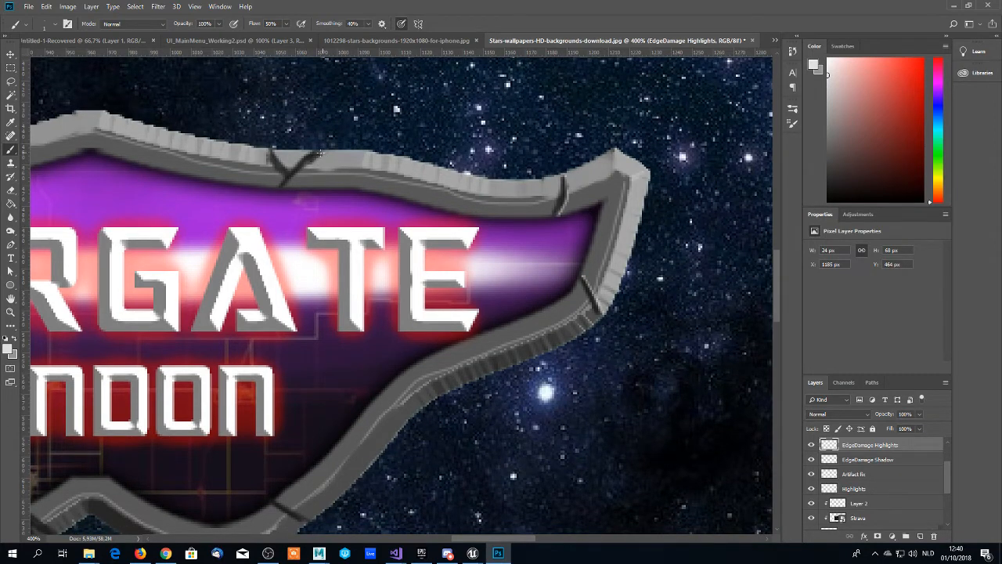
{"action": "left_click", "coordinate": [317, 155]}
{"action": "left_click_drag", "start_coordinate": [282, 191], "coordinate": [318, 156]}
{"action": "left_click_drag", "start_coordinate": [274, 154], "coordinate": [291, 173]}
- Paint light highlights along the crack just left of the central peak and the short crack on the upper left frame
{"action": "left_click_drag", "start_coordinate": [509, 539], "coordinate": [454, 538]}
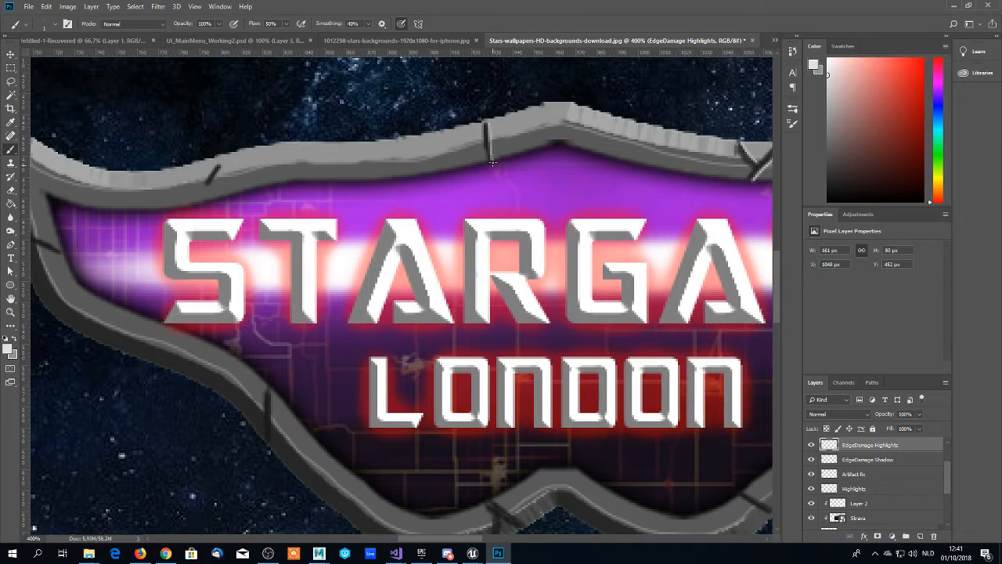
{"action": "left_click_drag", "start_coordinate": [492, 152], "coordinate": [488, 118]}
{"action": "left_click_drag", "start_coordinate": [473, 539], "coordinate": [439, 539]}
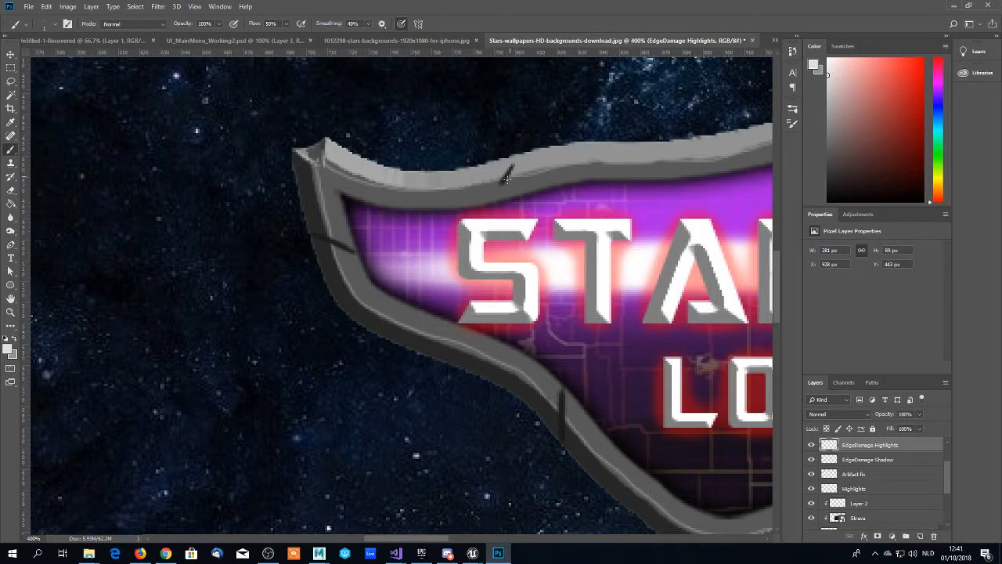
{"action": "left_click_drag", "start_coordinate": [516, 166], "coordinate": [507, 185]}
- Paint light highlights along the crack on the frame's left side and the one on its lower left edge
{"action": "scroll", "coordinate": [354, 240], "scroll_direction": "down", "scroll_amount": 1}
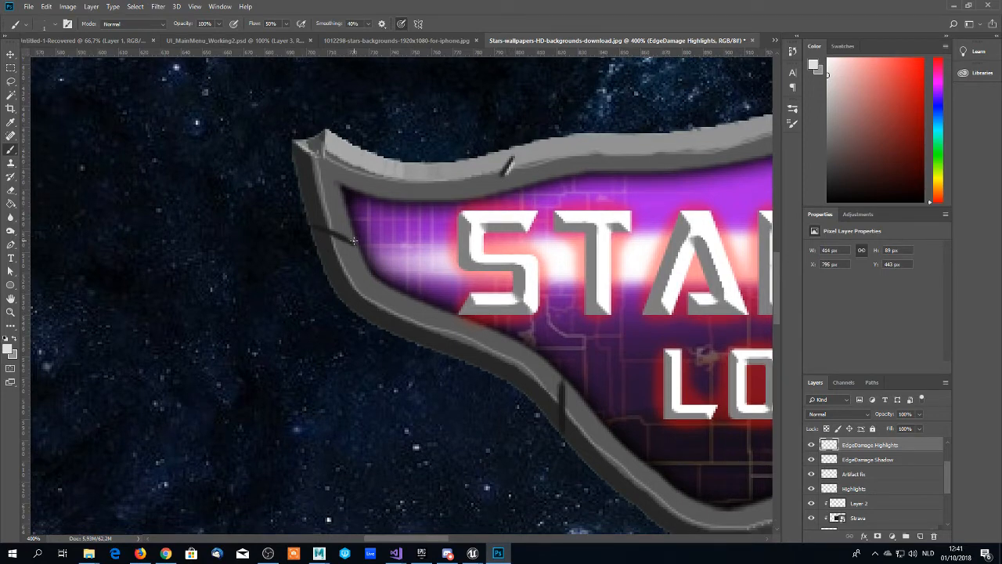
{"action": "left_click_drag", "start_coordinate": [345, 236], "coordinate": [306, 220]}
{"action": "left_click_drag", "start_coordinate": [563, 394], "coordinate": [565, 441]}
- Paint light highlights along the cracks on the bottom frame on either side of the central notch
{"action": "scroll", "coordinate": [578, 361], "scroll_direction": "down", "scroll_amount": 1}
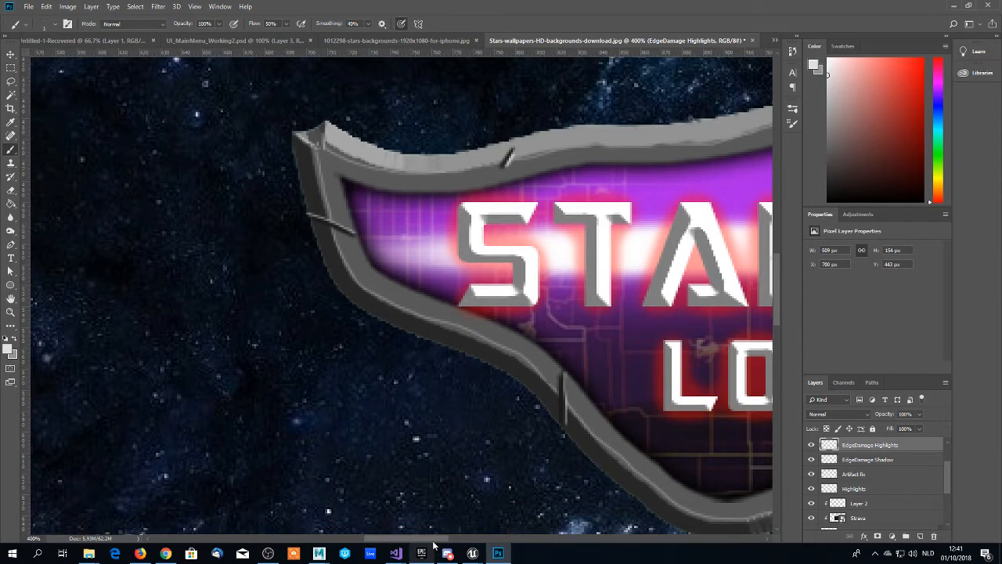
{"action": "left_click_drag", "start_coordinate": [437, 540], "coordinate": [483, 537]}
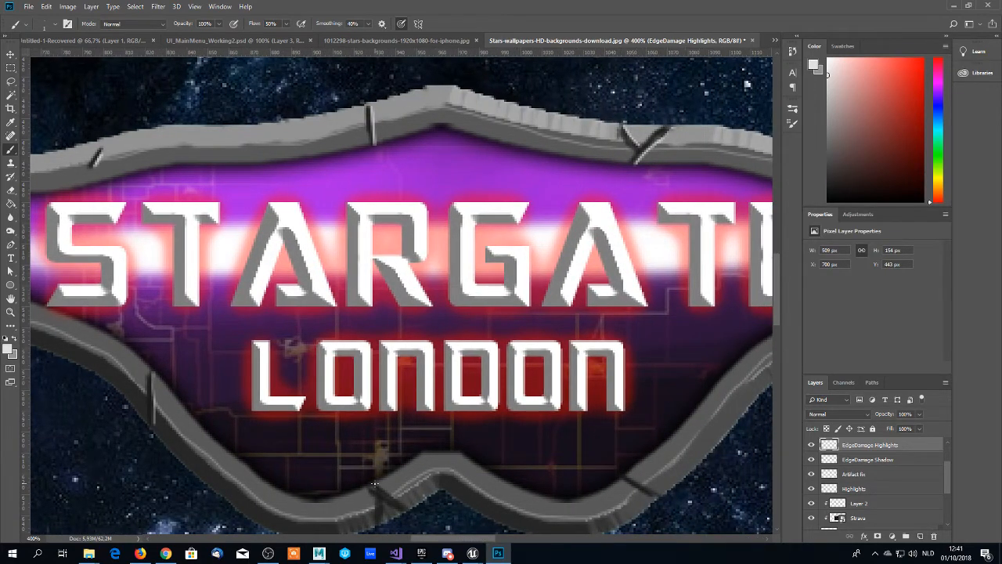
{"action": "mouse_move", "coordinate": [375, 484]}
{"action": "left_mouse_down"}
{"action": "mouse_move", "coordinate": [405, 505]}
{"action": "mouse_move", "coordinate": [383, 508]}
{"action": "mouse_move", "coordinate": [386, 520]}
{"action": "left_mouse_up"}
{"action": "left_click_drag", "start_coordinate": [626, 473], "coordinate": [664, 495]}
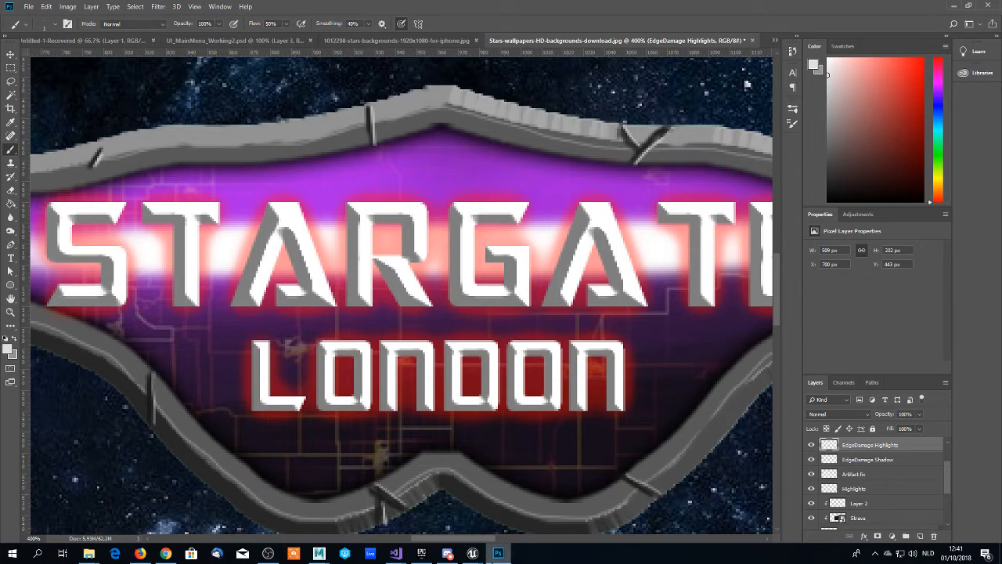
- Examine the whole logo with its highlighted frame cracks at 100% zoom
{"action": "mouse_move", "coordinate": [460, 538]}
{"action": "left_mouse_down"}
{"action": "mouse_move", "coordinate": [509, 541]}
{"action": "mouse_move", "coordinate": [466, 539]}
{"action": "left_mouse_up"}
{"action": "key", "text": "z"}
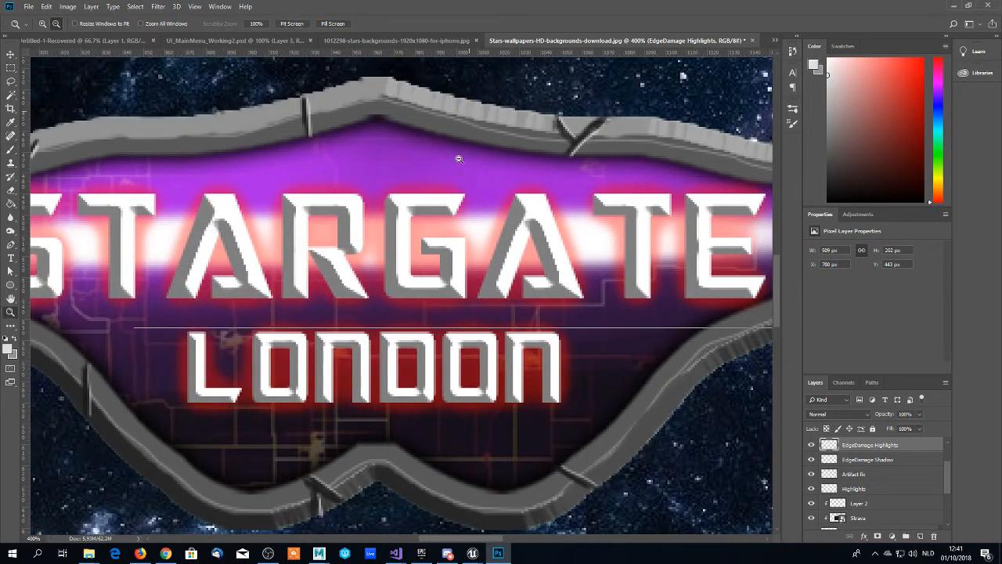
{"action": "left_click", "coordinate": [460, 160], "text": "alt"}
{"action": "left_click", "coordinate": [416, 235], "text": "alt"}
{"action": "left_click", "coordinate": [404, 239], "text": "alt"}
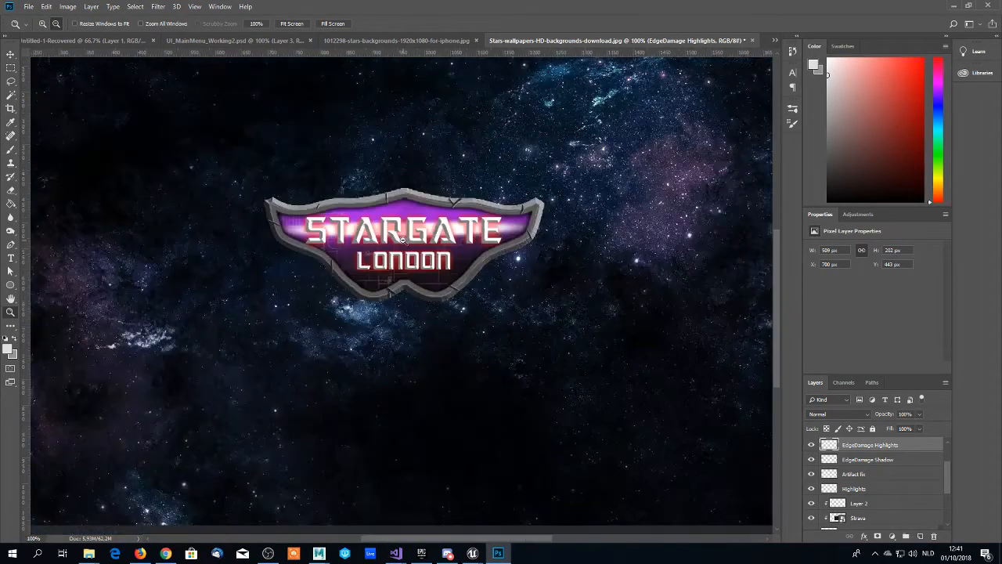
{"action": "scroll", "coordinate": [408, 238], "scroll_direction": "down", "scroll_amount": 2}
{"action": "scroll", "coordinate": [409, 237], "scroll_direction": "up", "scroll_amount": 3}
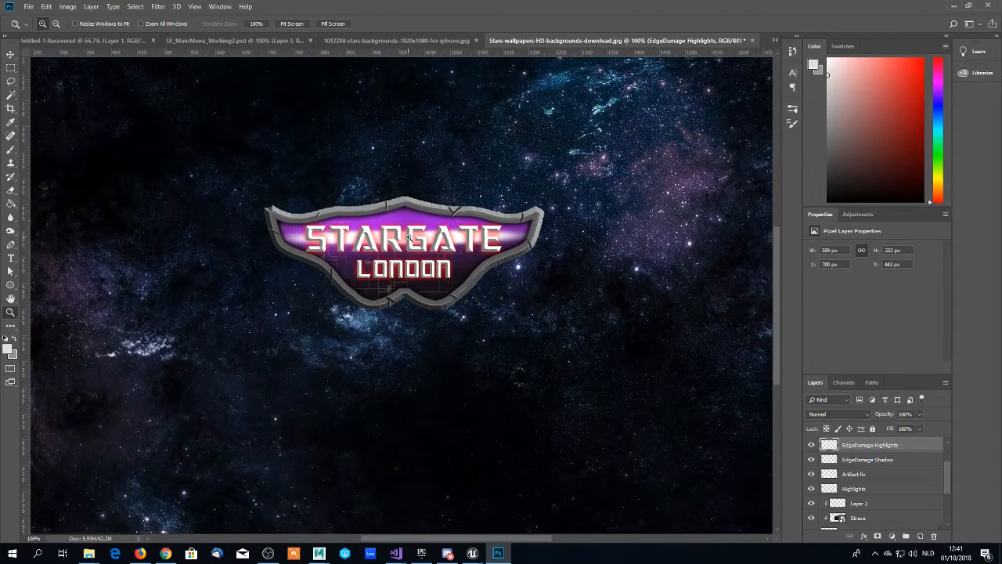
{"action": "scroll", "coordinate": [409, 237], "scroll_direction": "up", "scroll_amount": 1}
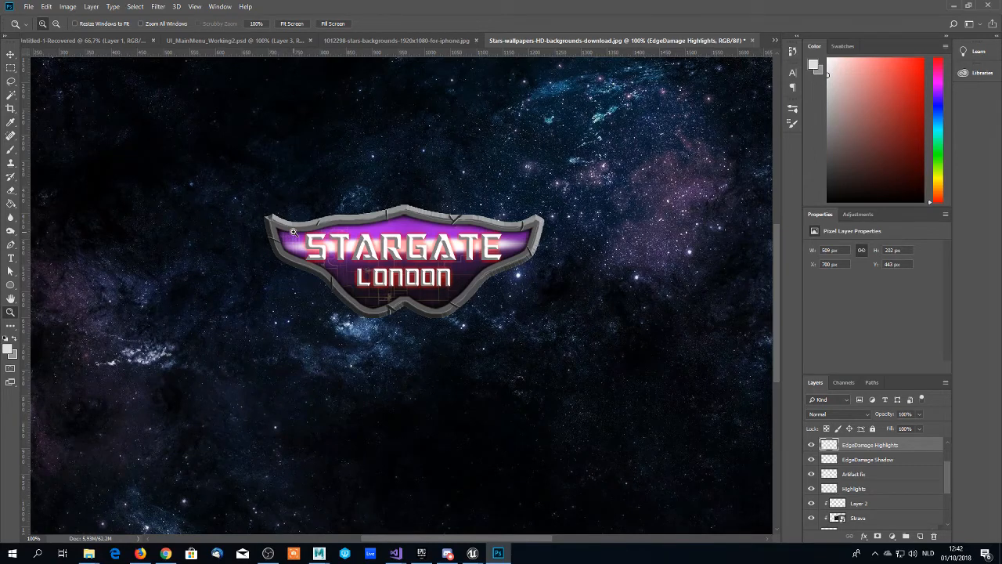
- Try the EdgeDamage Shadow layer at 75% opacity, and reduce it further to 50%
{"action": "left_click", "coordinate": [860, 461]}
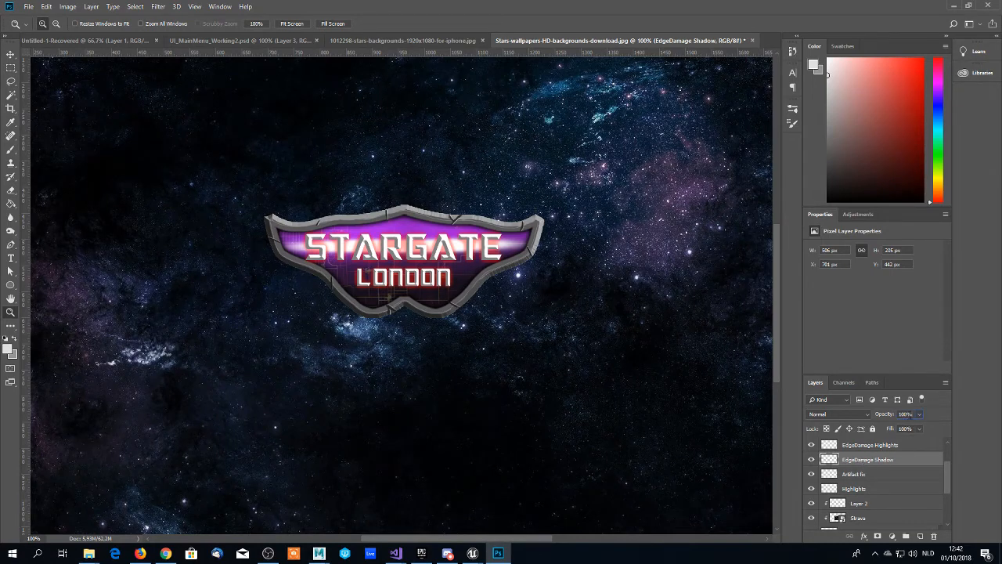
{"action": "left_click", "coordinate": [905, 415]}
{"action": "type", "text": "75"}
{"action": "key", "text": "Return"}
{"action": "type", "text": "50"}
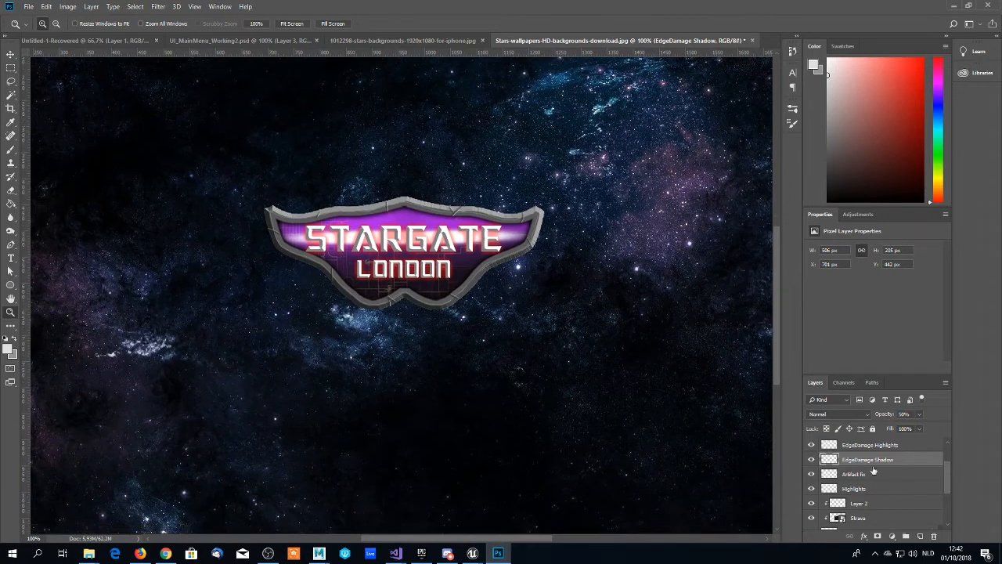
- Lower the EdgeDamage Highlights layer's opacity to 50%
{"action": "left_click", "coordinate": [877, 445]}
{"action": "left_click", "coordinate": [906, 414]}
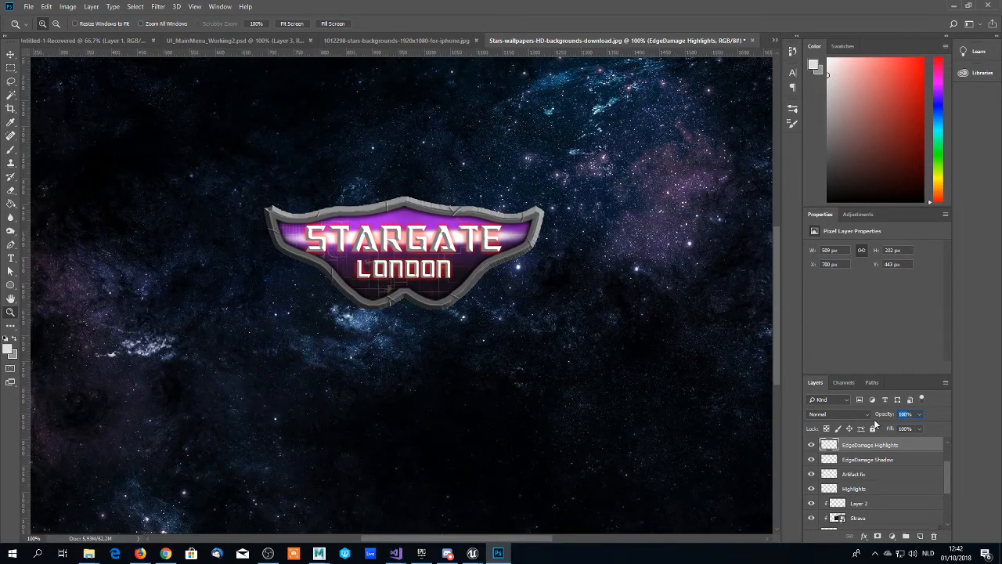
{"action": "type", "text": "50"}
{"action": "key", "text": "Return"}
{"action": "scroll", "coordinate": [445, 259], "scroll_direction": "down", "scroll_amount": 1}
{"action": "scroll", "coordinate": [486, 345], "scroll_direction": "up", "scroll_amount": 1}
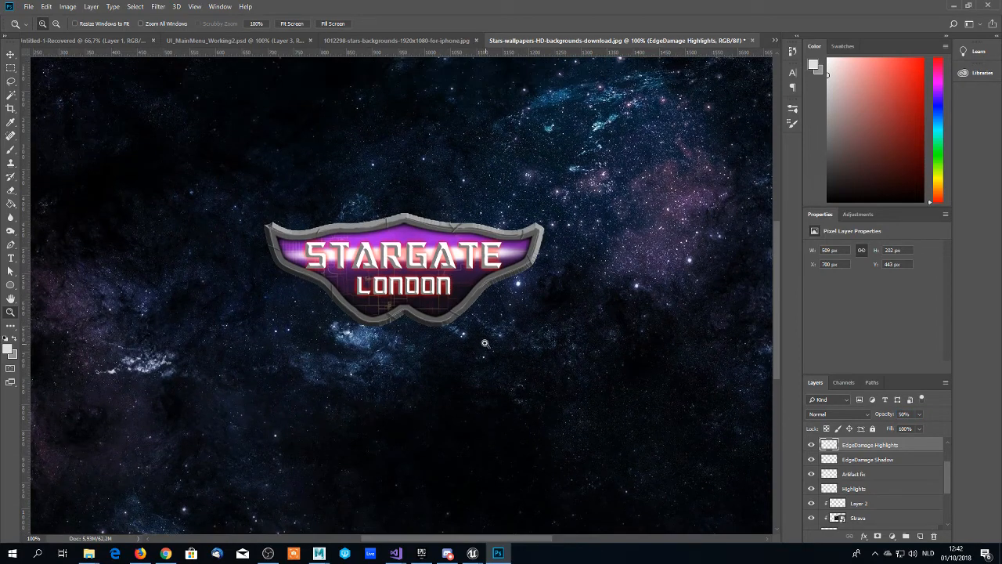
- Inspect the cracks at 200% zoom, and set the EdgeDamage Shadow layer's opacity to 75% after trying 65%
{"action": "left_click", "coordinate": [451, 306]}
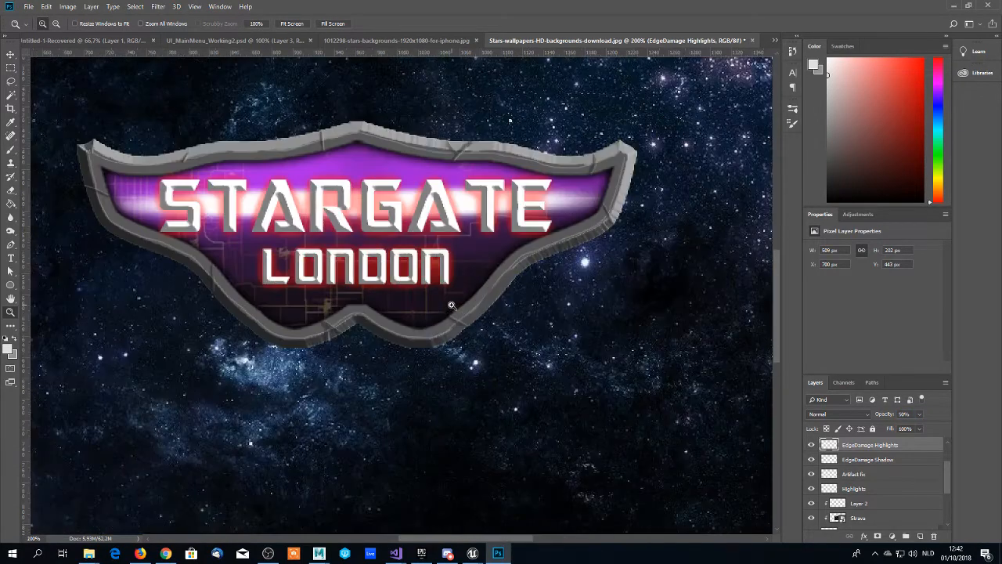
{"action": "scroll", "coordinate": [404, 292], "scroll_direction": "up", "scroll_amount": 2}
{"action": "scroll", "coordinate": [404, 292], "scroll_direction": "up", "scroll_amount": 1}
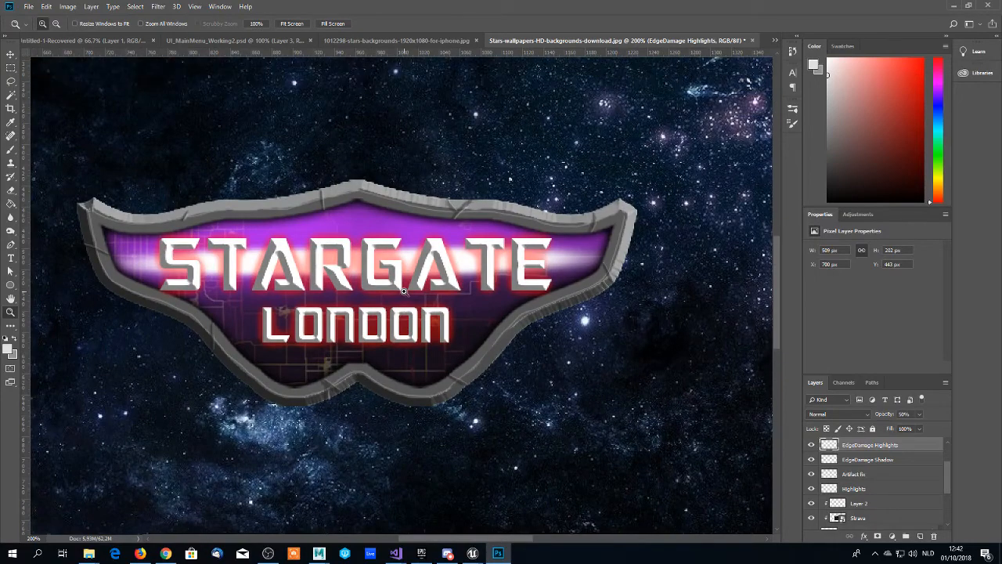
{"action": "scroll", "coordinate": [404, 292], "scroll_direction": "down", "scroll_amount": 1}
{"action": "scroll", "coordinate": [404, 291], "scroll_direction": "up", "scroll_amount": 1}
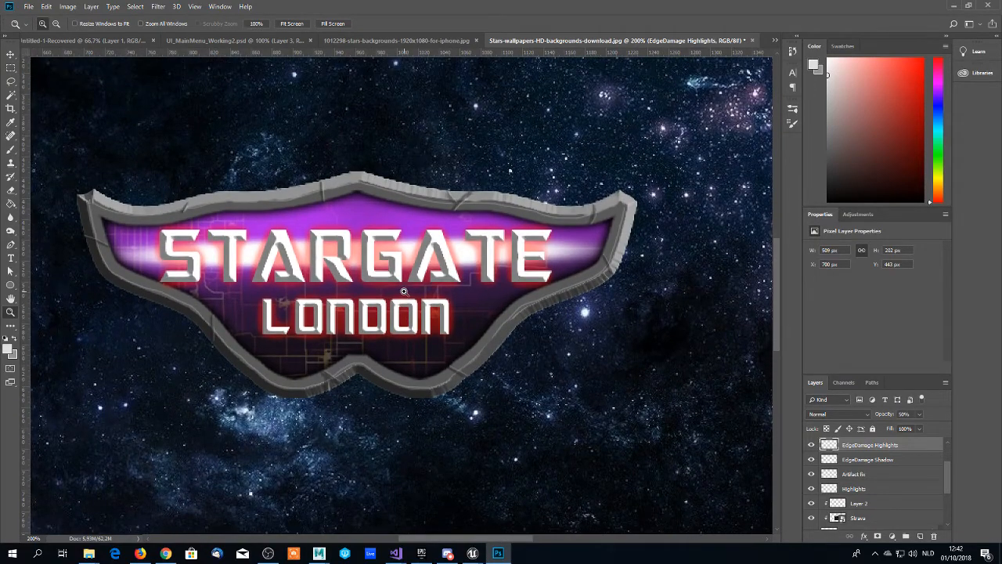
{"action": "left_click", "coordinate": [855, 460]}
{"action": "left_click", "coordinate": [904, 413]}
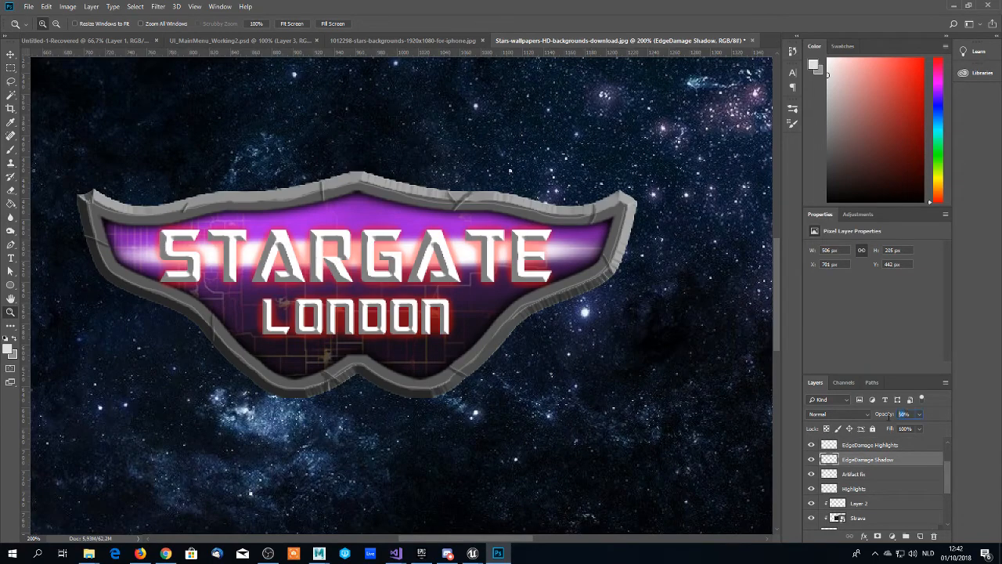
{"action": "type", "text": "65"}
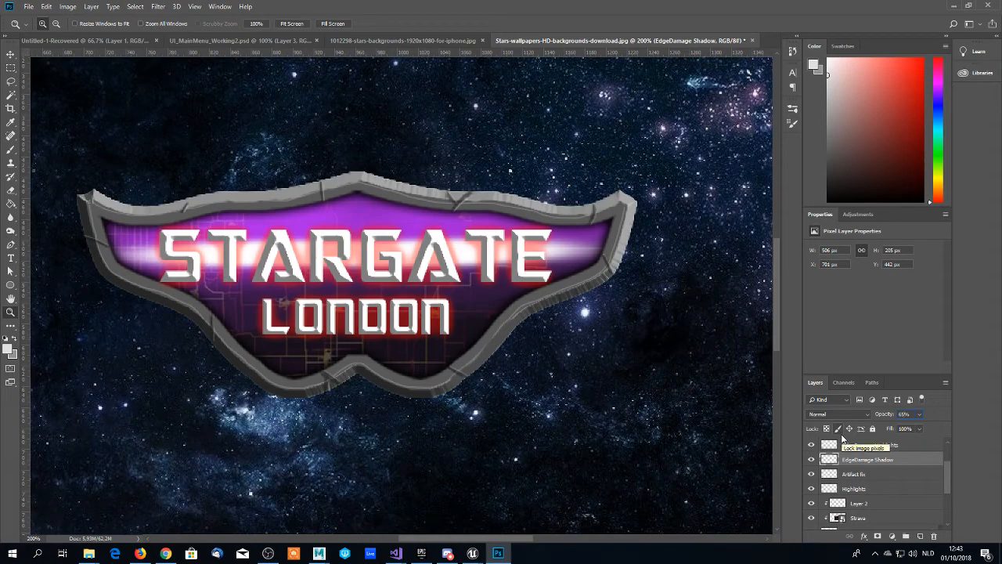
{"action": "key", "text": "BackSpace"}
{"action": "type", "text": "75"}
- Set the EdgeDamage Highlights layer's opacity to 65% and check the logo at 100% zoom
{"action": "scroll", "coordinate": [529, 398], "scroll_direction": "down", "scroll_amount": 1}
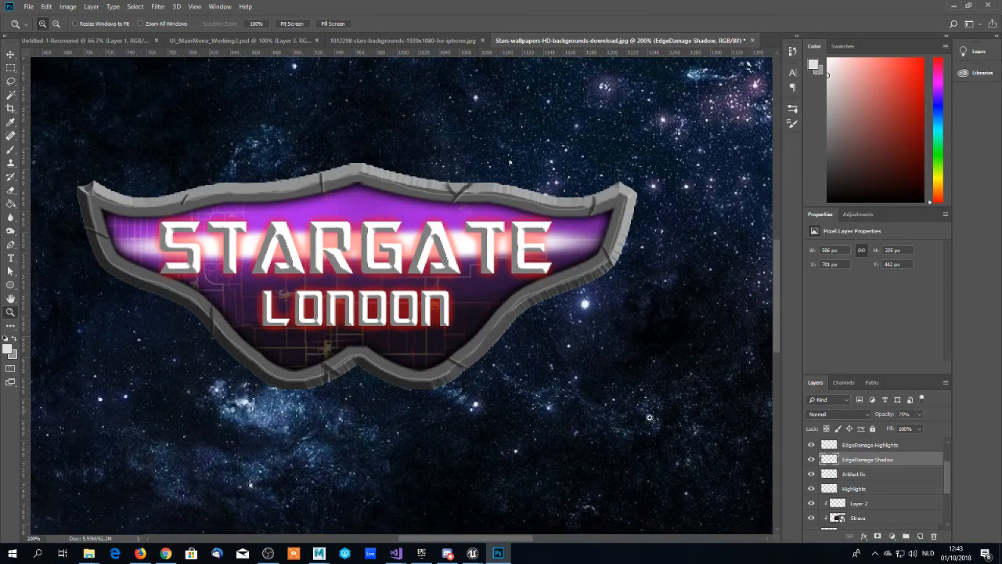
{"action": "left_click", "coordinate": [856, 445]}
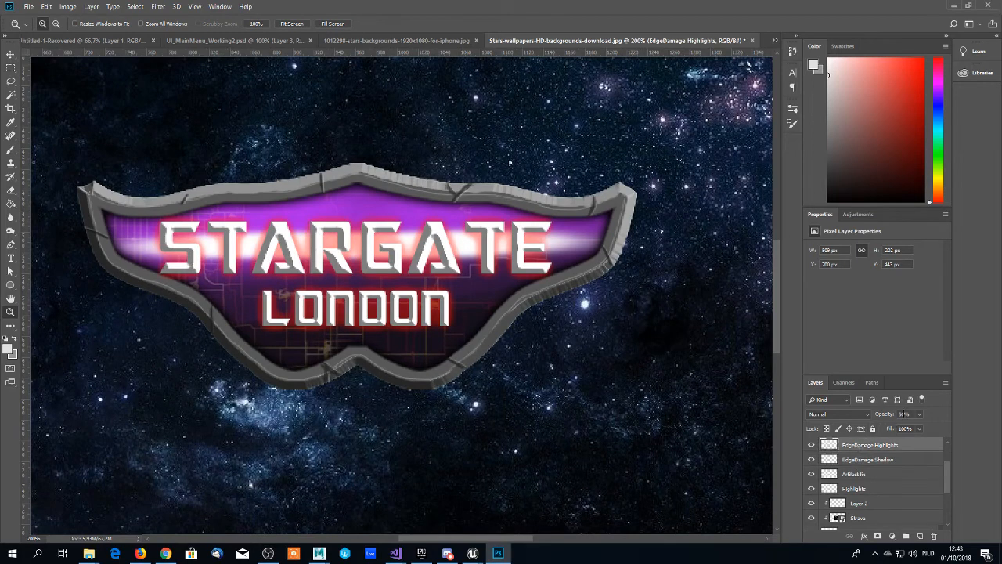
{"action": "left_click", "coordinate": [887, 415]}
{"action": "type", "text": "65"}
{"action": "left_click", "coordinate": [322, 347], "text": "alt"}
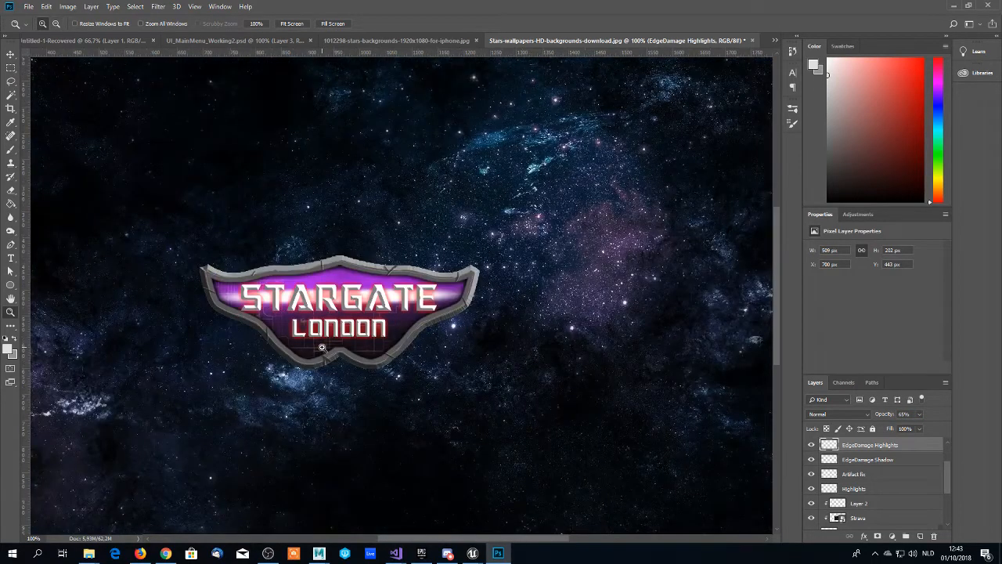
{"action": "scroll", "coordinate": [322, 347], "scroll_direction": "down", "scroll_amount": 2}
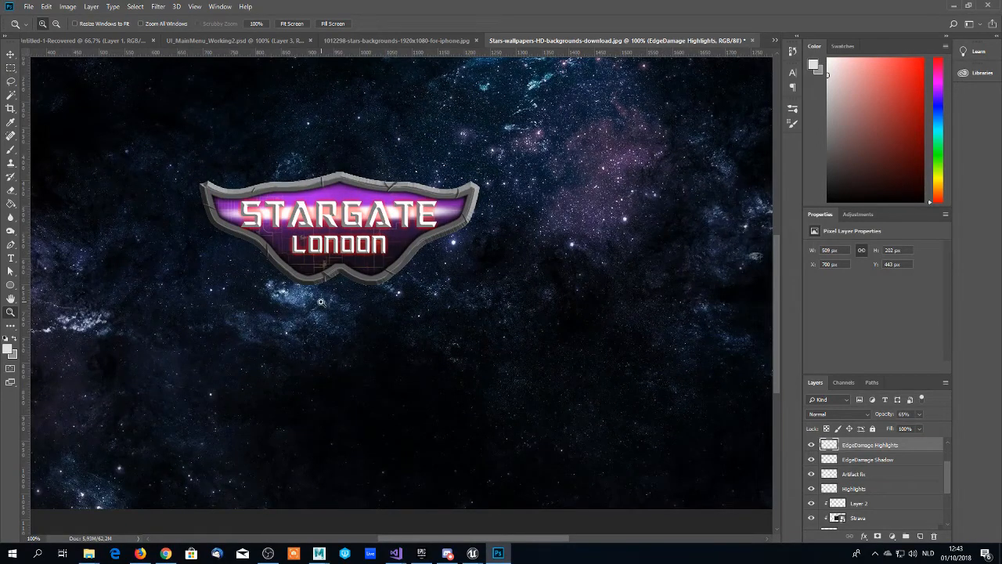
{"action": "scroll", "coordinate": [320, 301], "scroll_direction": "up", "scroll_amount": 1}
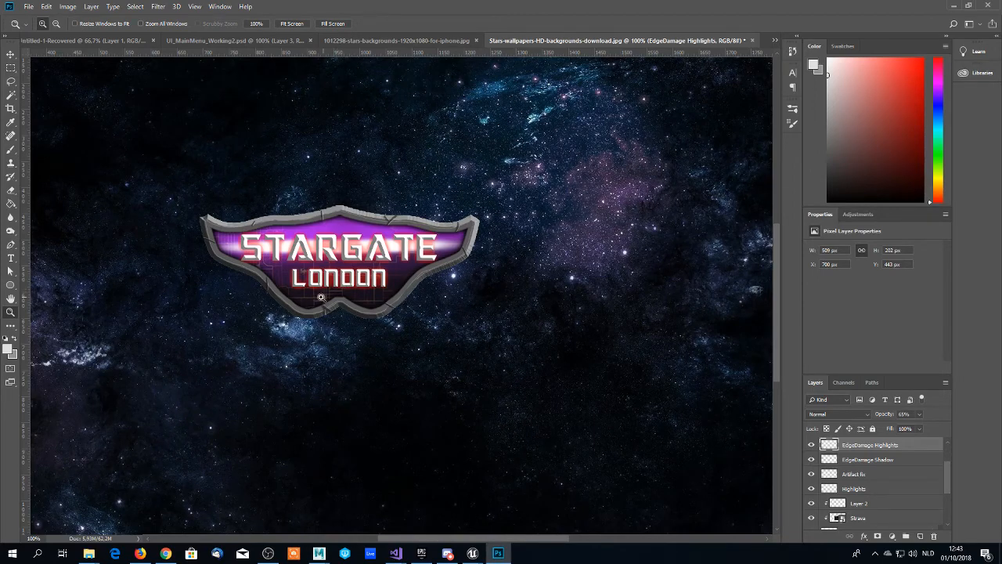
{"action": "scroll", "coordinate": [323, 296], "scroll_direction": "down", "scroll_amount": 1}
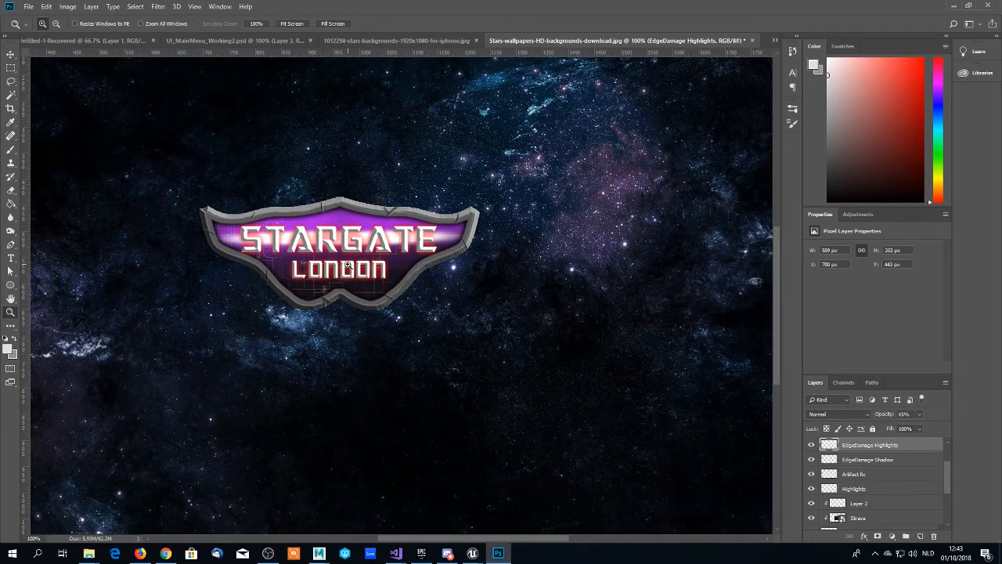